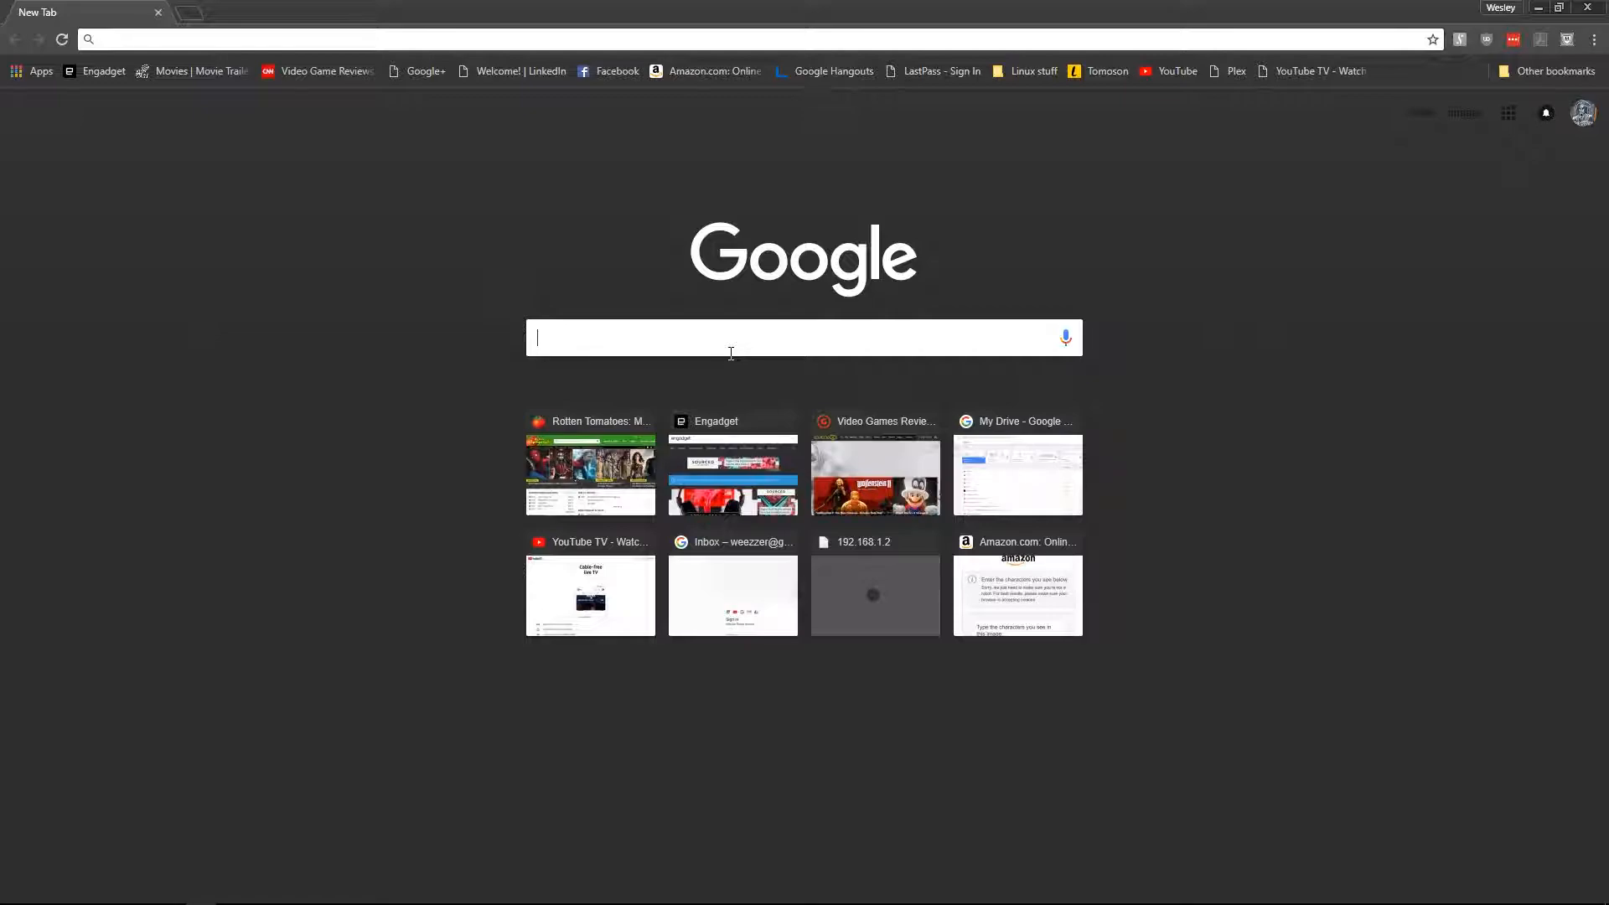
pyautogui.write('ww')
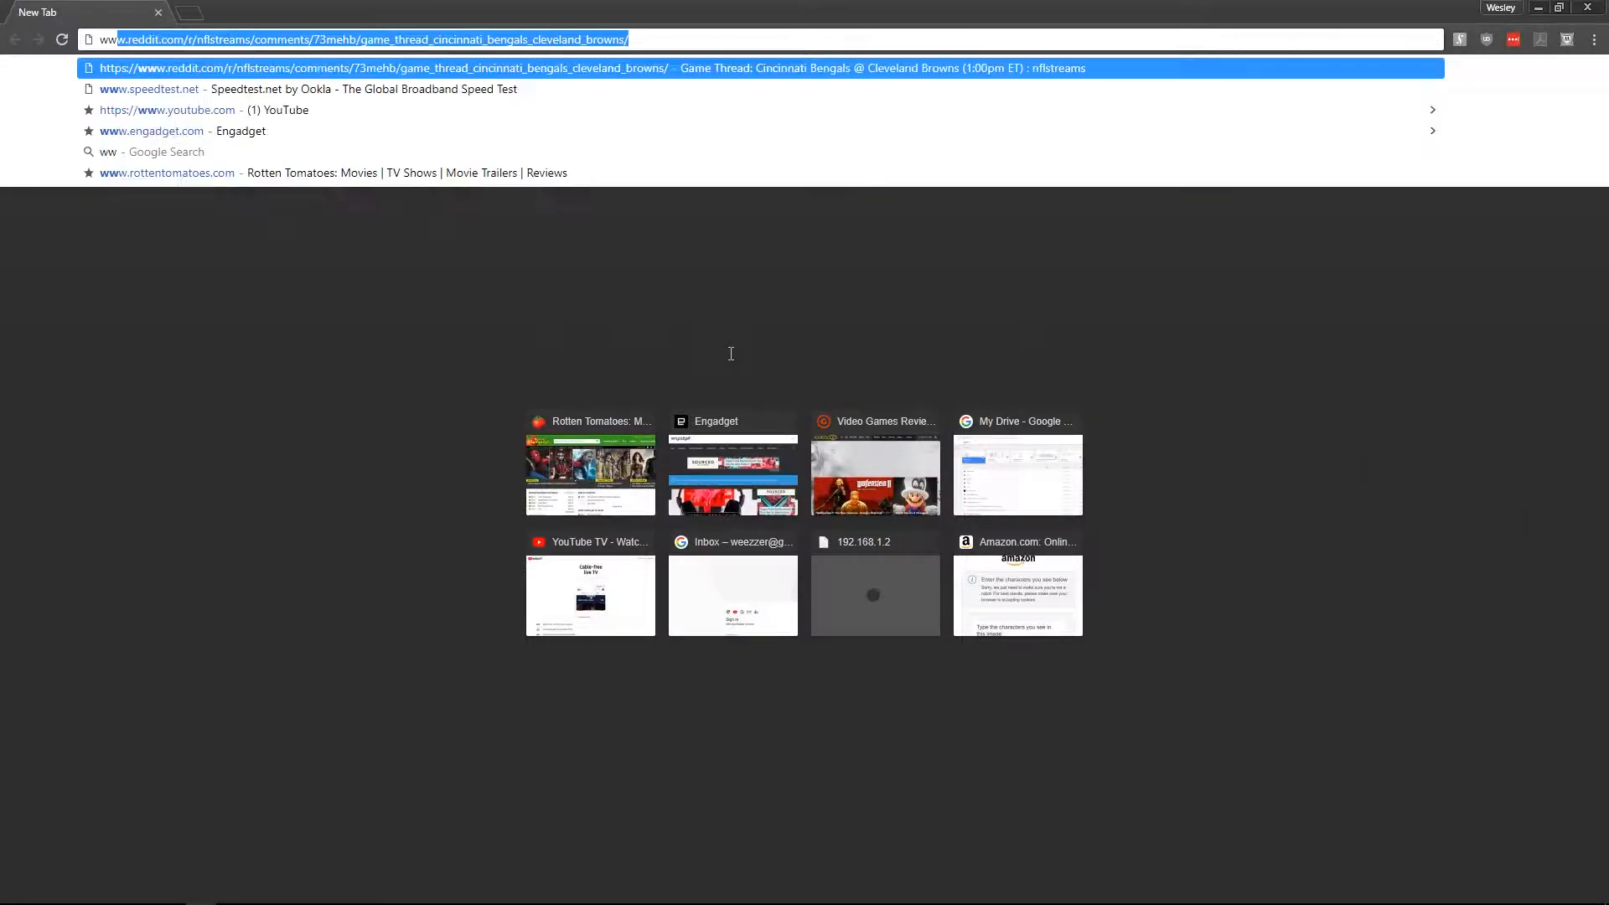
pyautogui.write('w.dd-wrt.com')
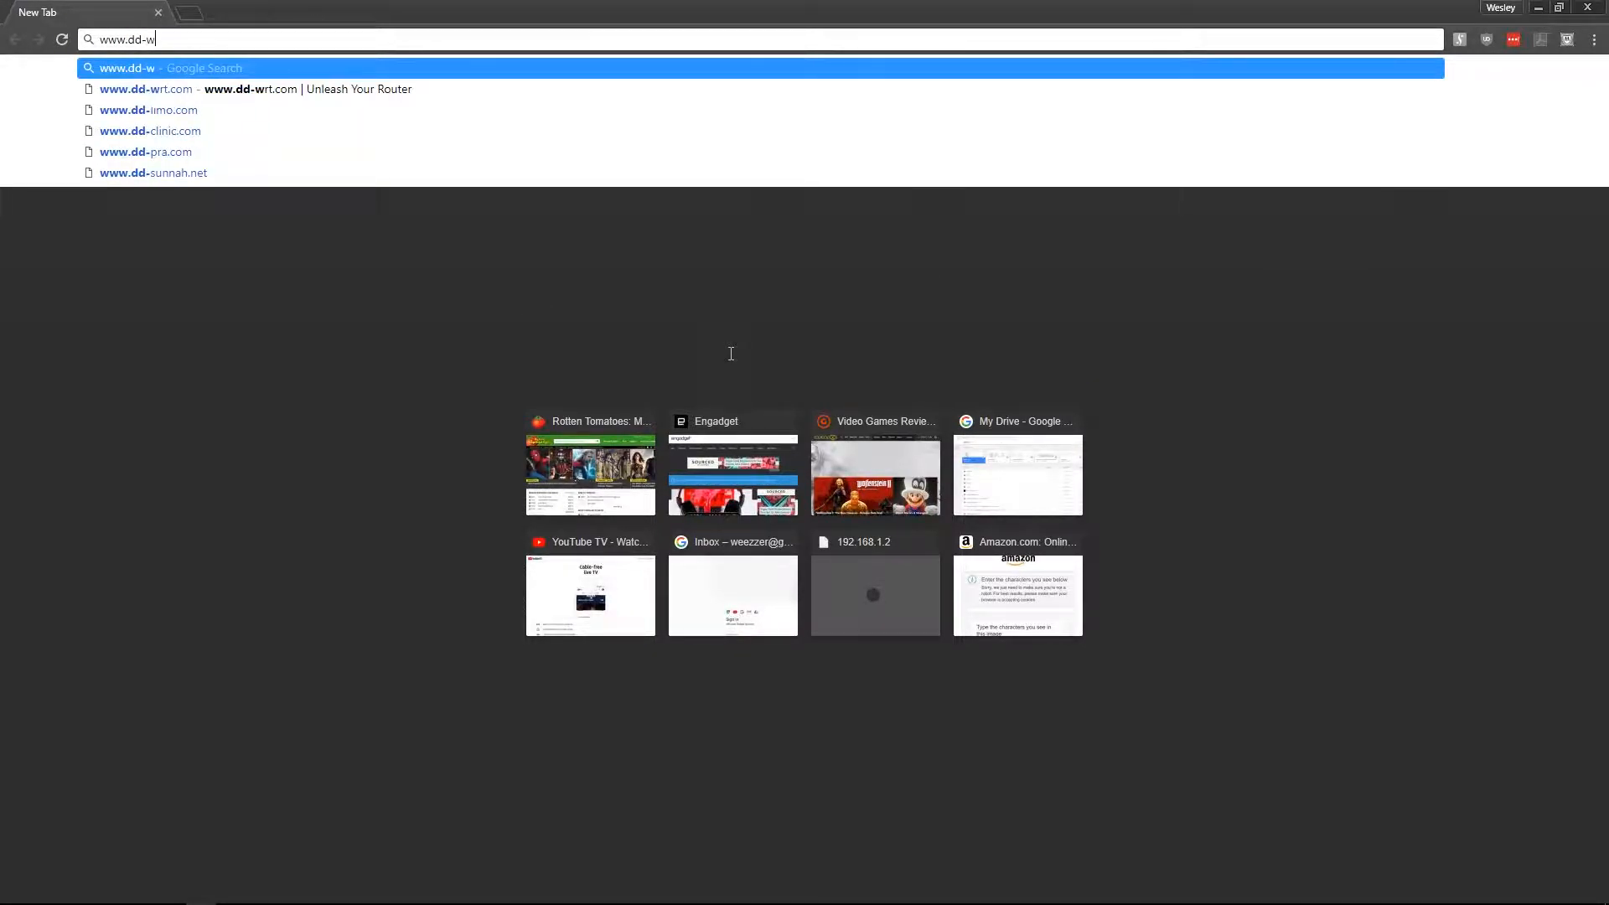
pyautogui.press('Return')
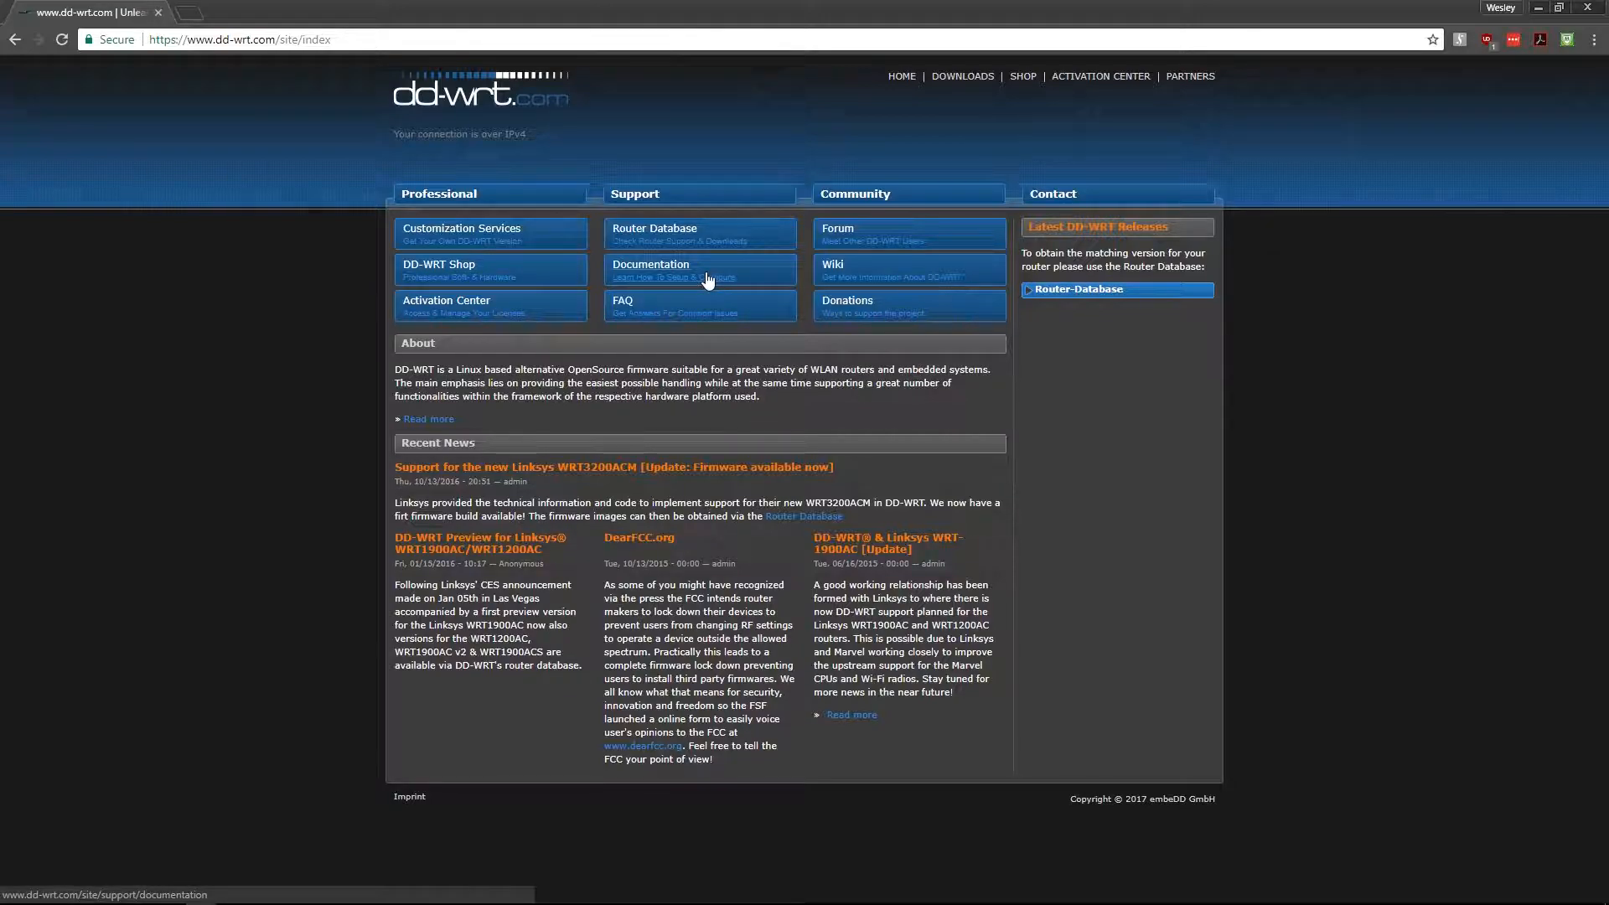
# - Search the Router Database for E3000 and open the Linksys E3000 1.0 entry
pyautogui.click(1066, 291)
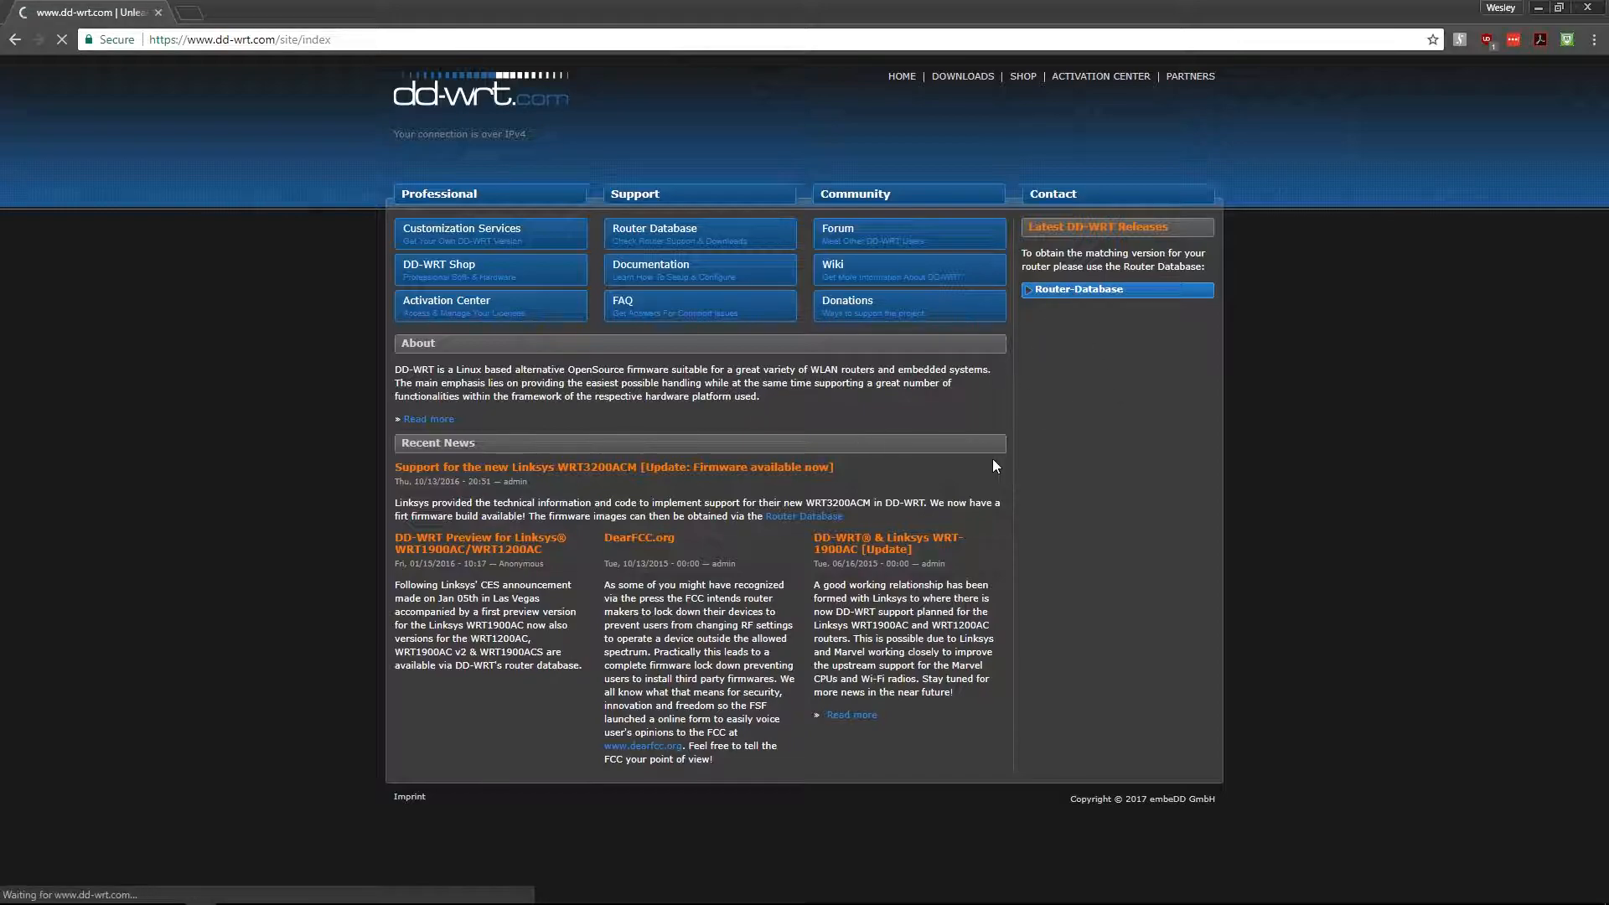
pyautogui.click(474, 283)
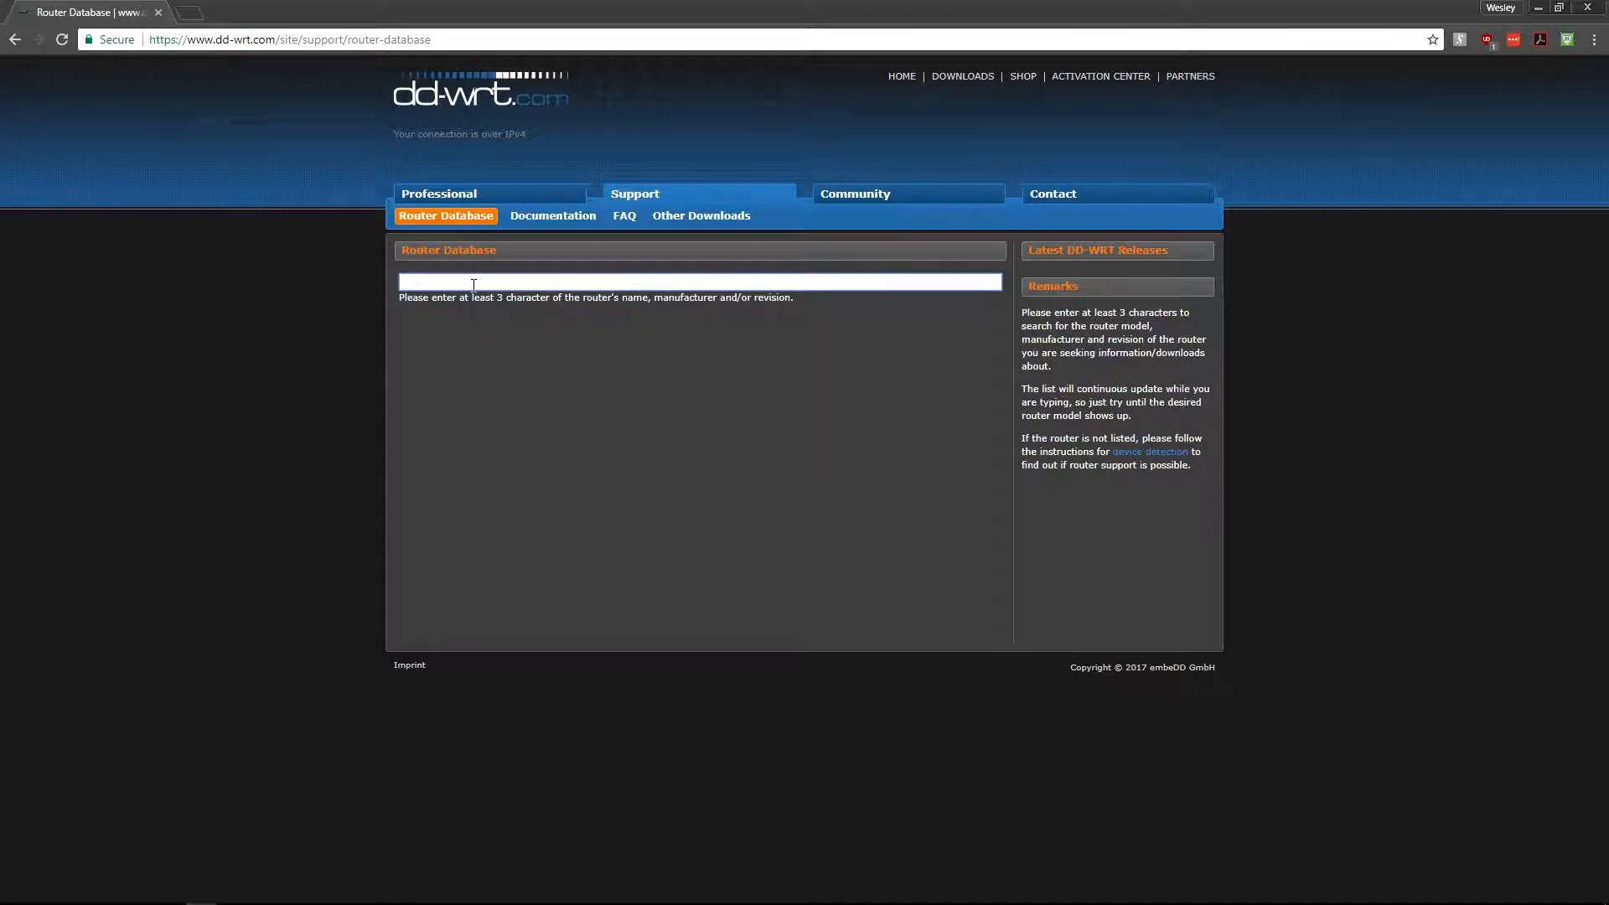
pyautogui.write('E')
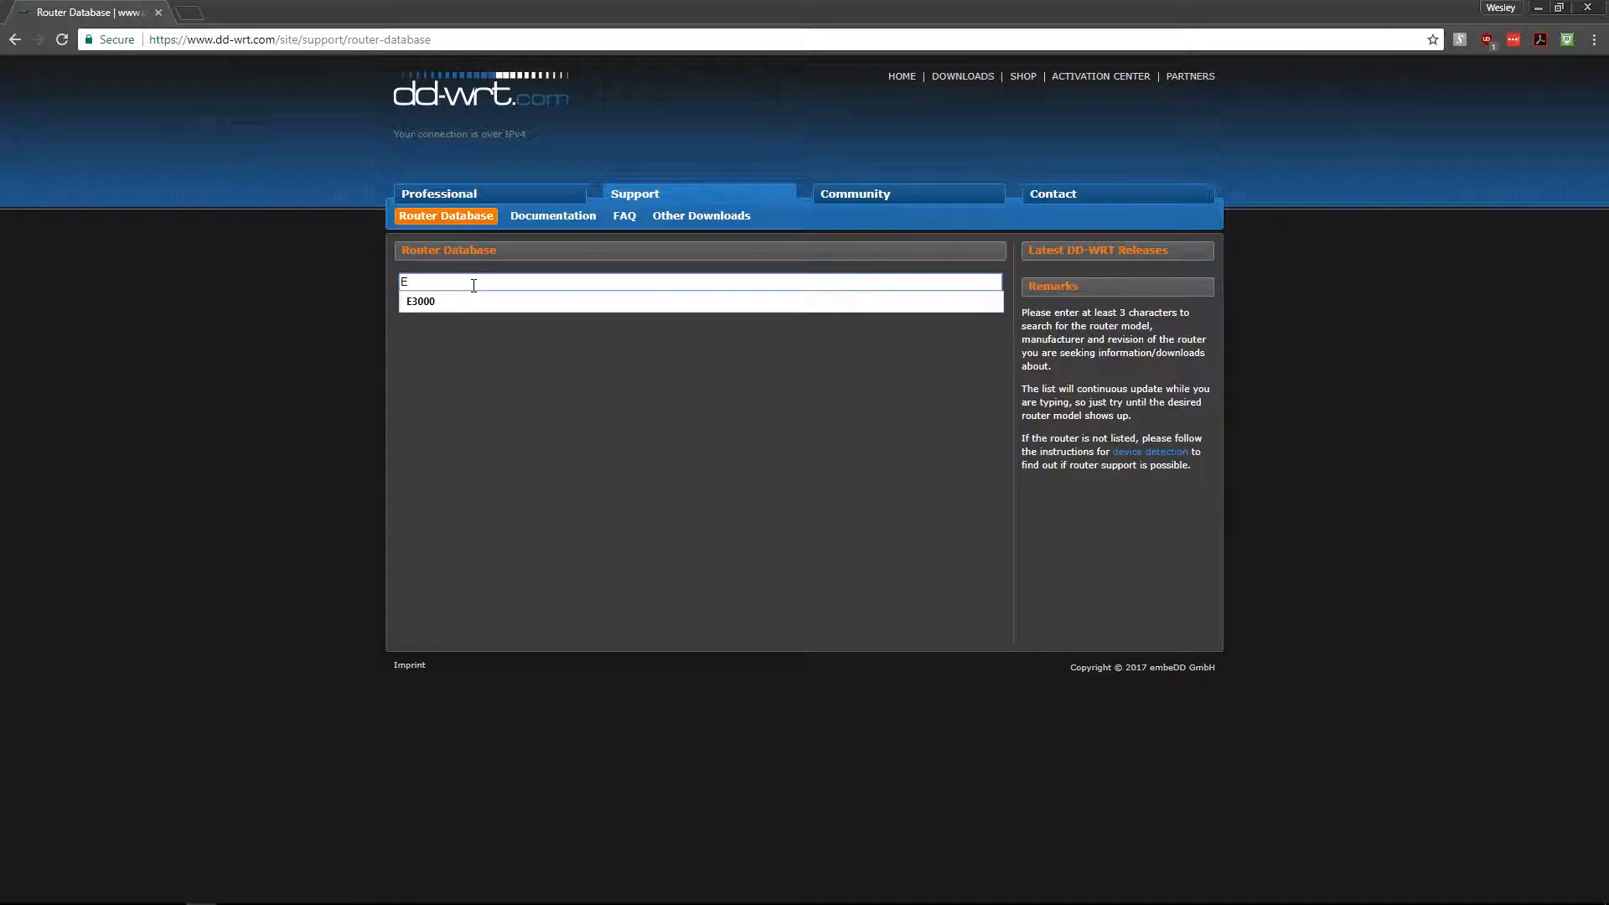
pyautogui.write('3000')
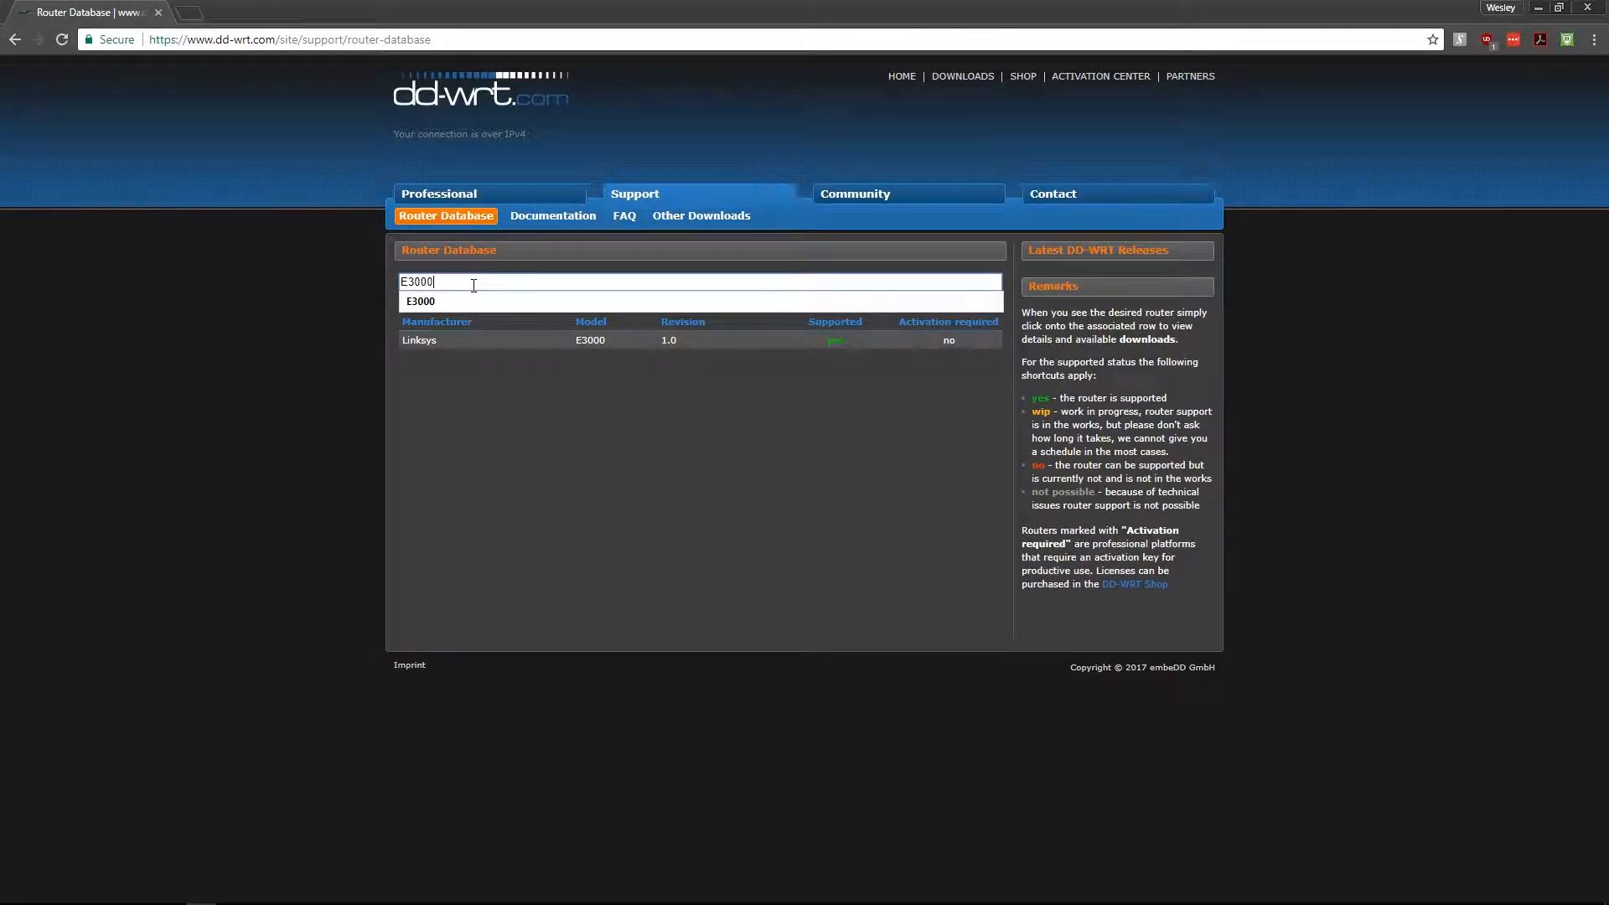
pyautogui.click(575, 338)
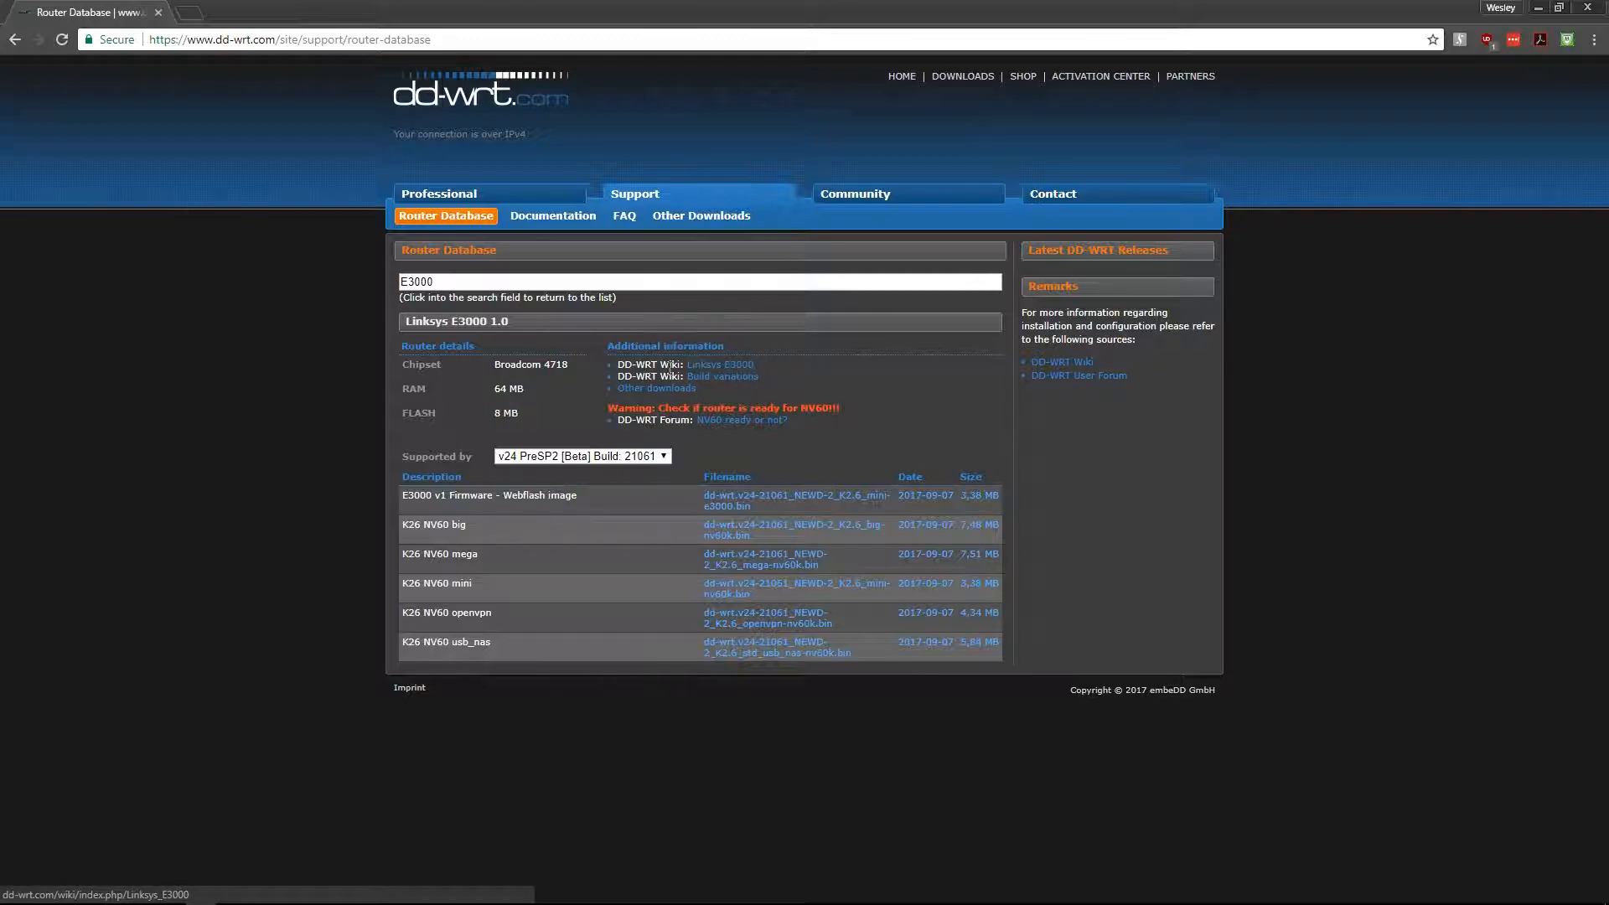
# - Open the Linksys E3000 wiki page in a new tab and read its Flashing Instructions
pyautogui.click(718, 365)
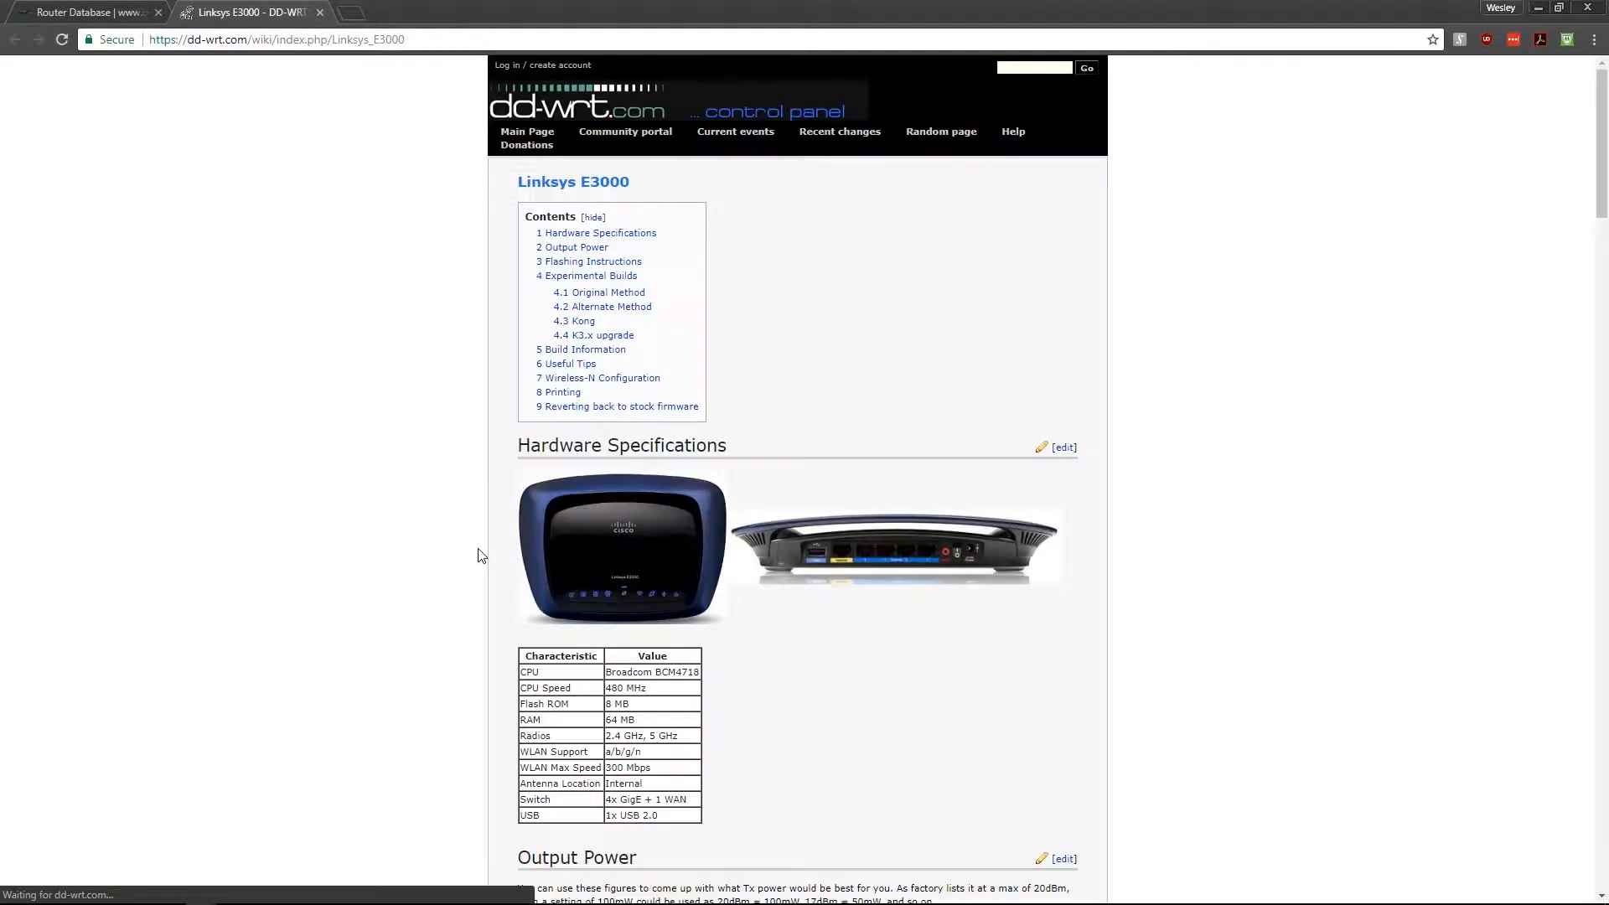
pyautogui.scroll(-5, 706, 495)
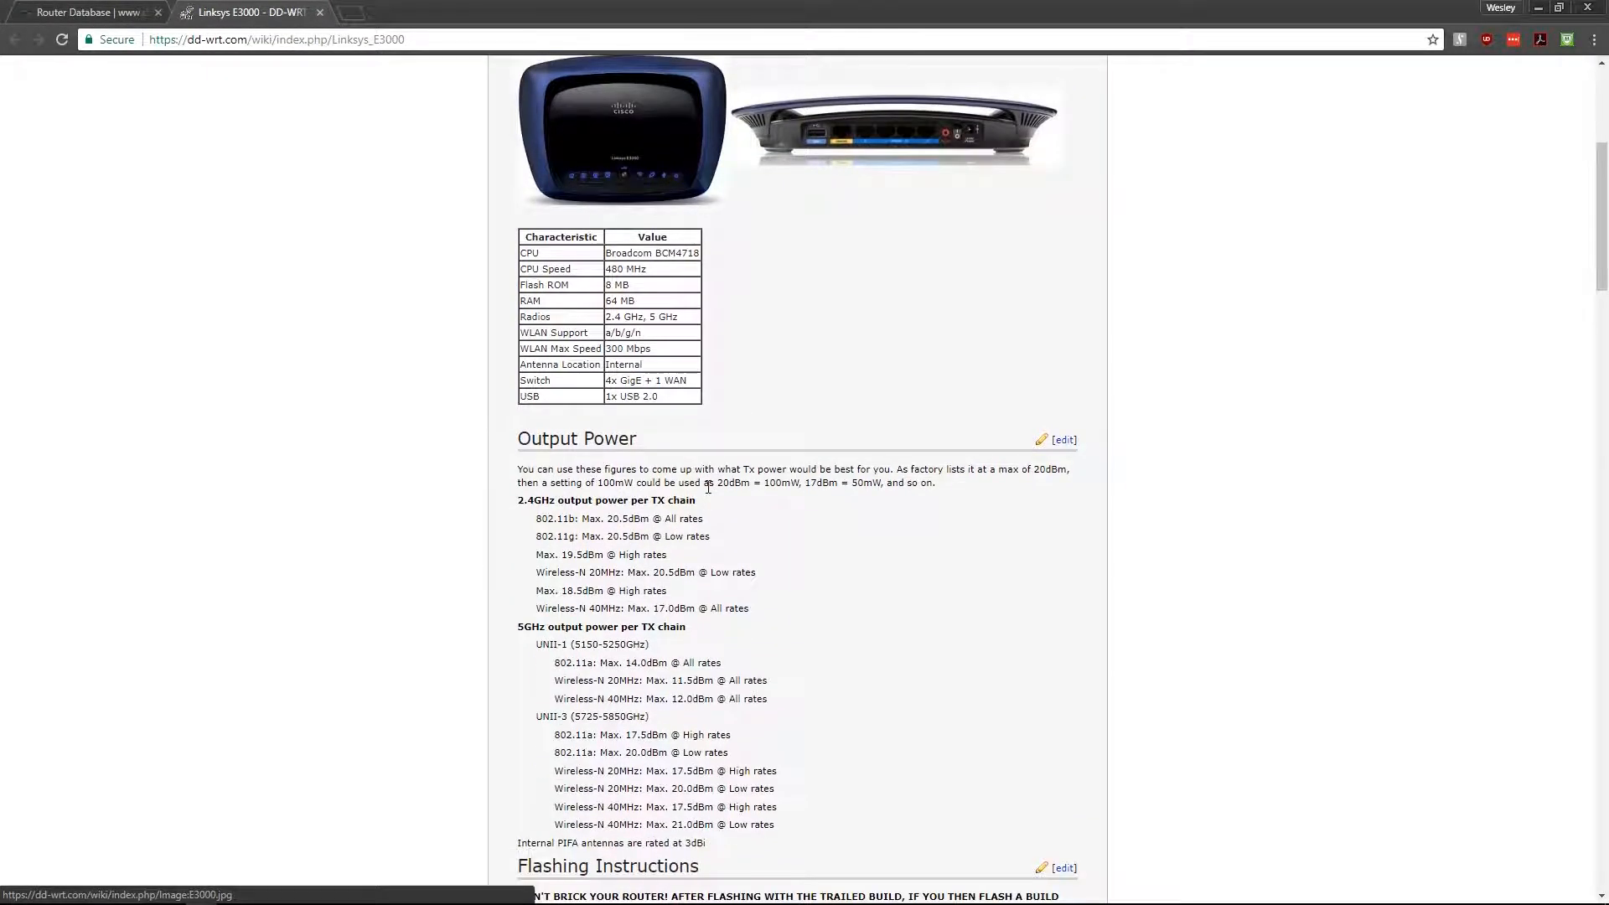
pyautogui.scroll(-3, 708, 488)
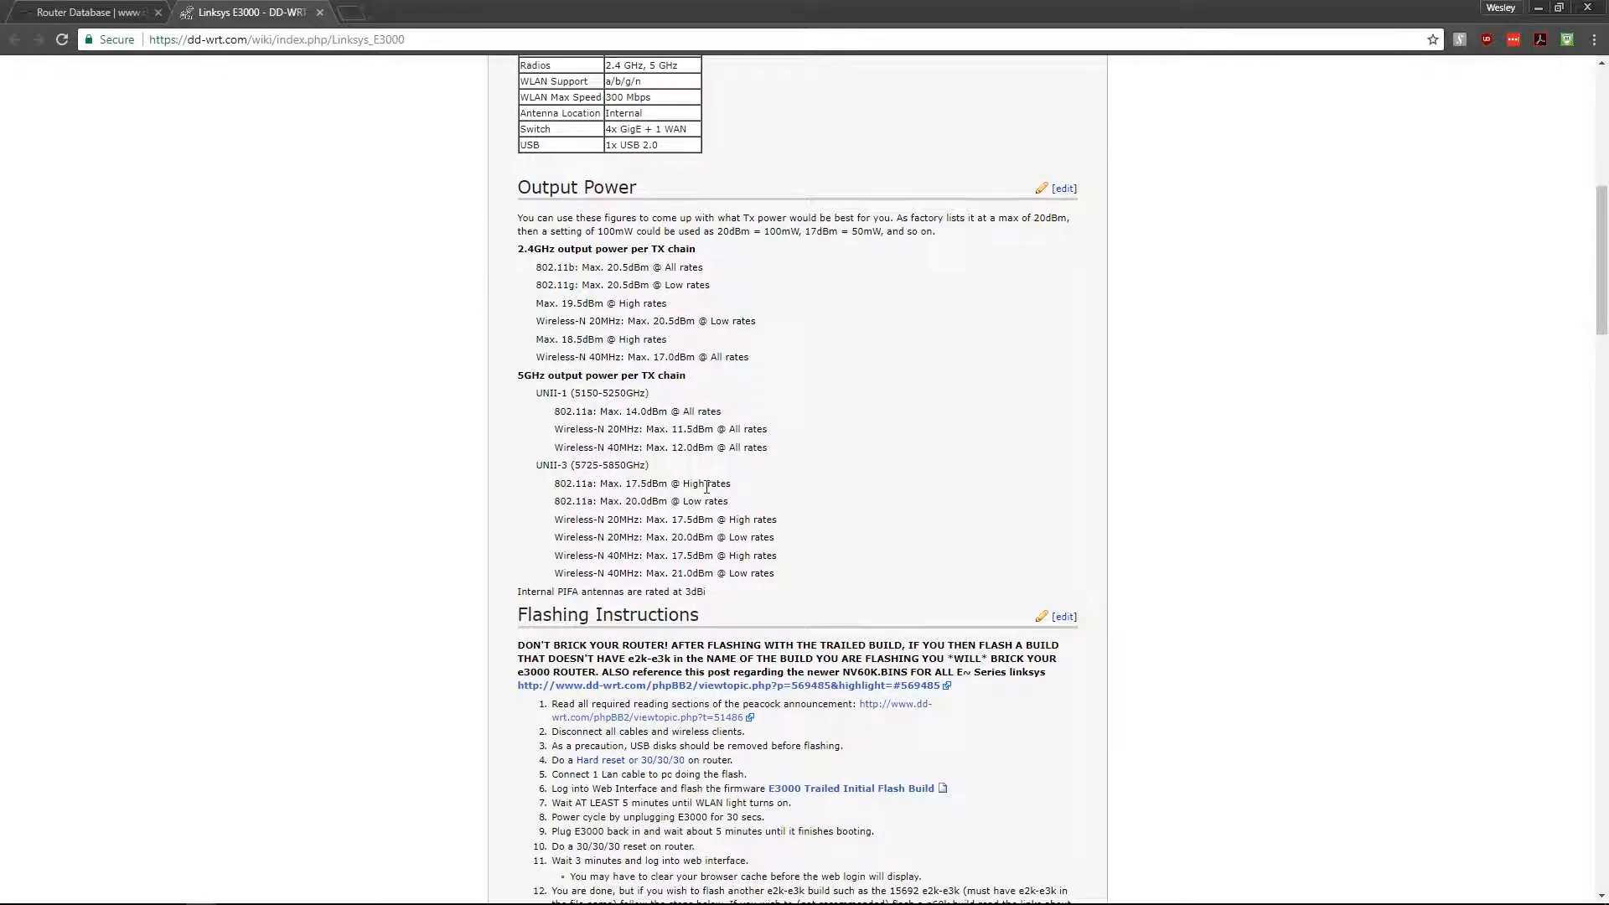
pyautogui.scroll(-3, 706, 488)
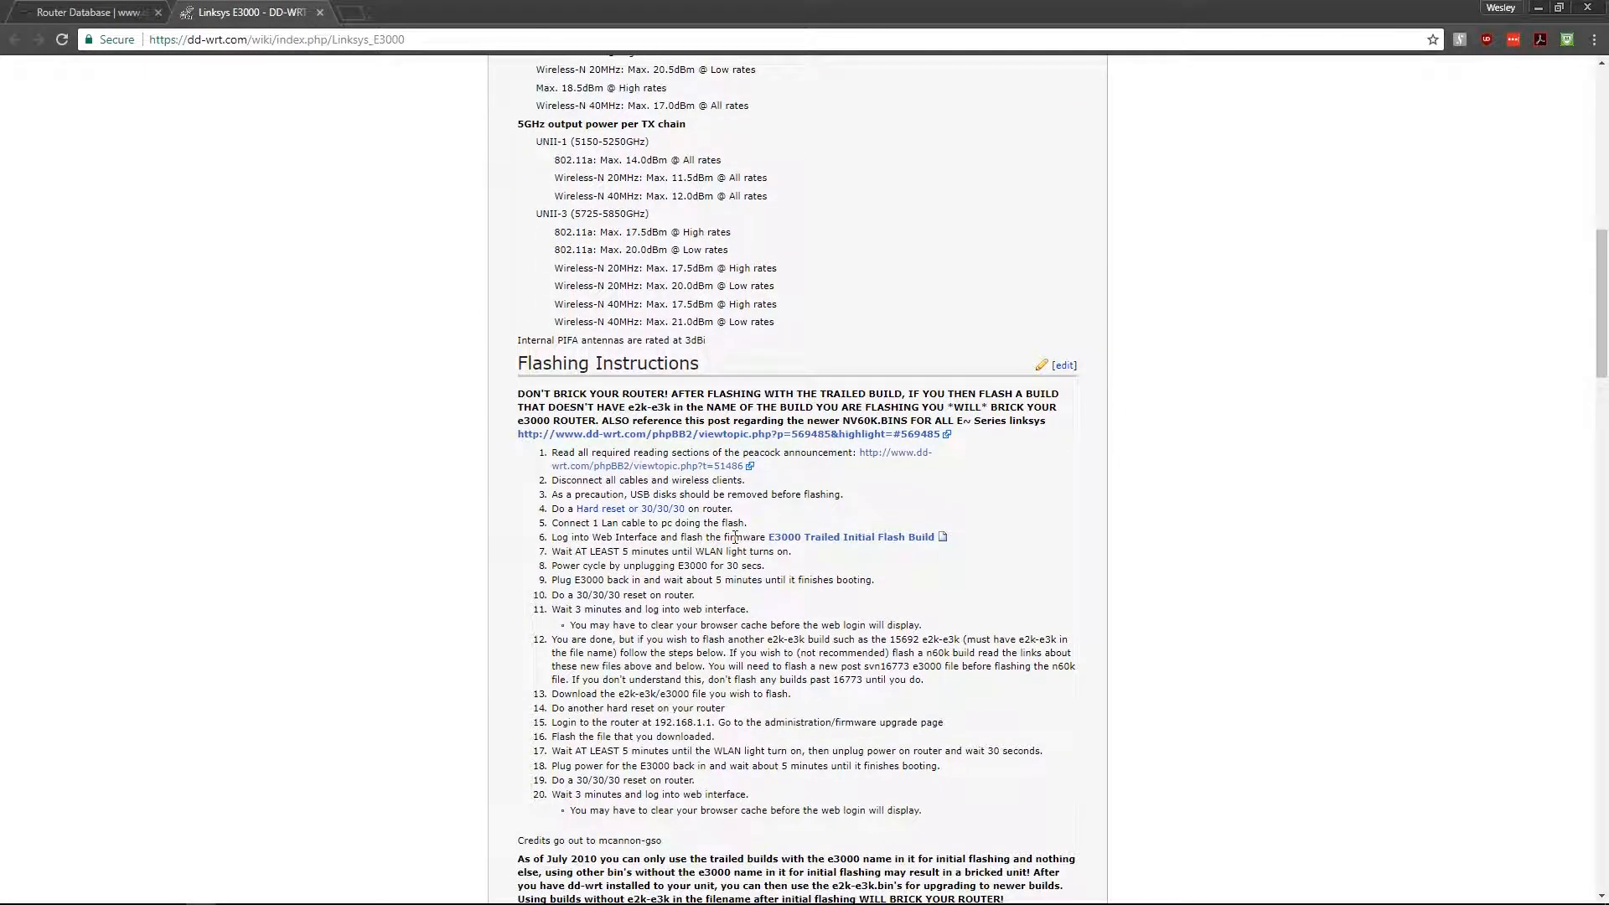
pyautogui.scroll(-1, 726, 536)
pyautogui.moveTo(518, 310); pyautogui.dragTo(795, 709)
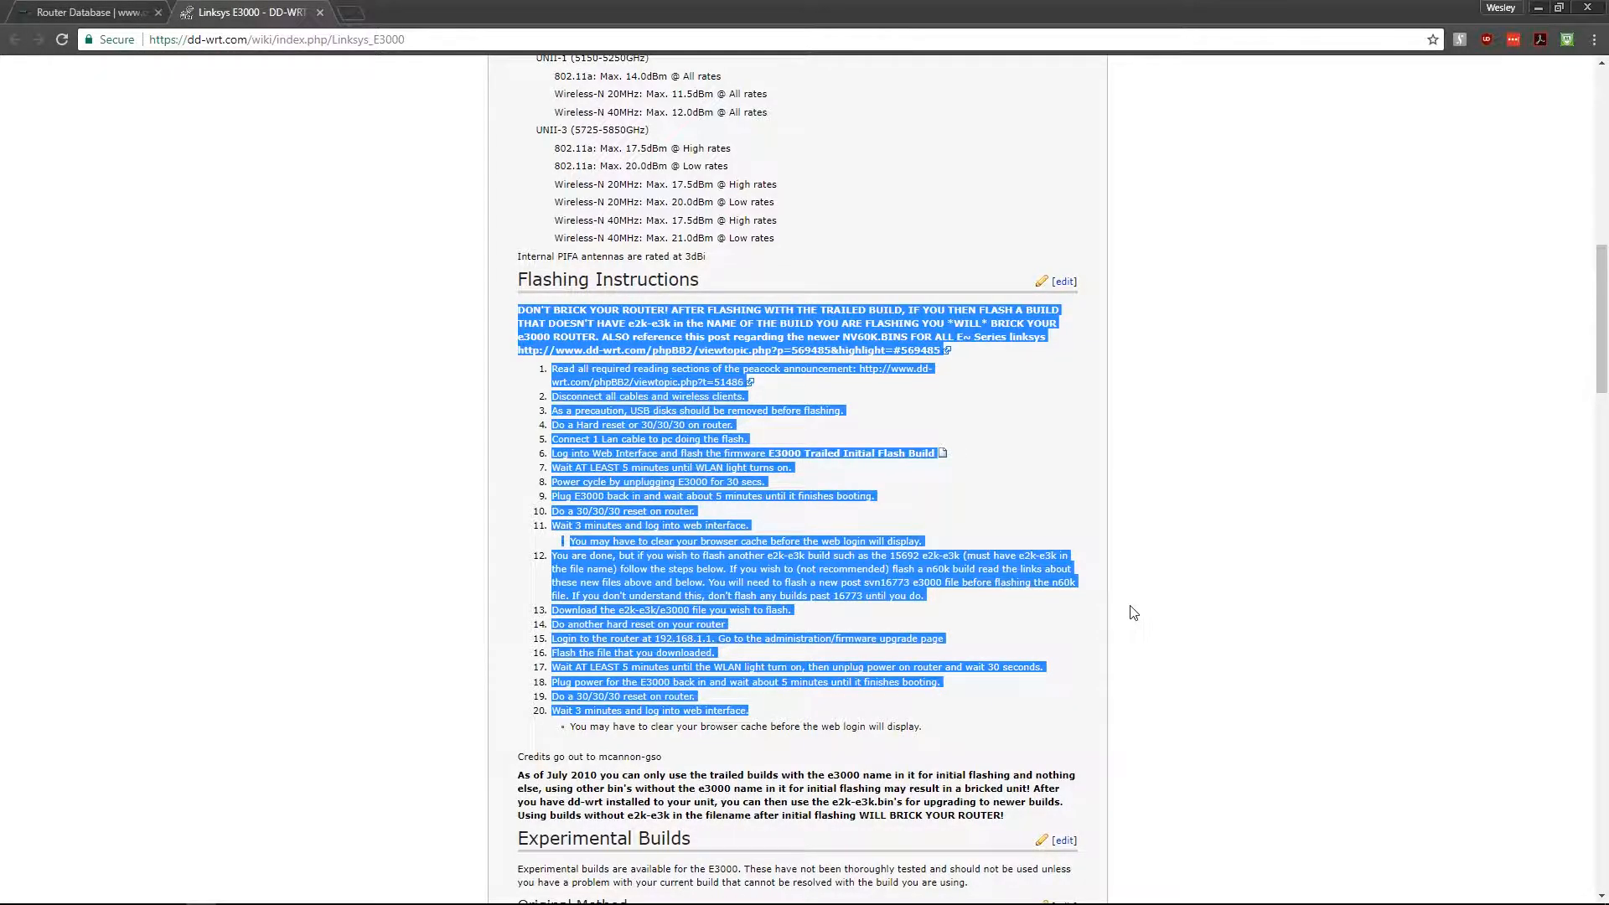
pyautogui.click(1081, 628)
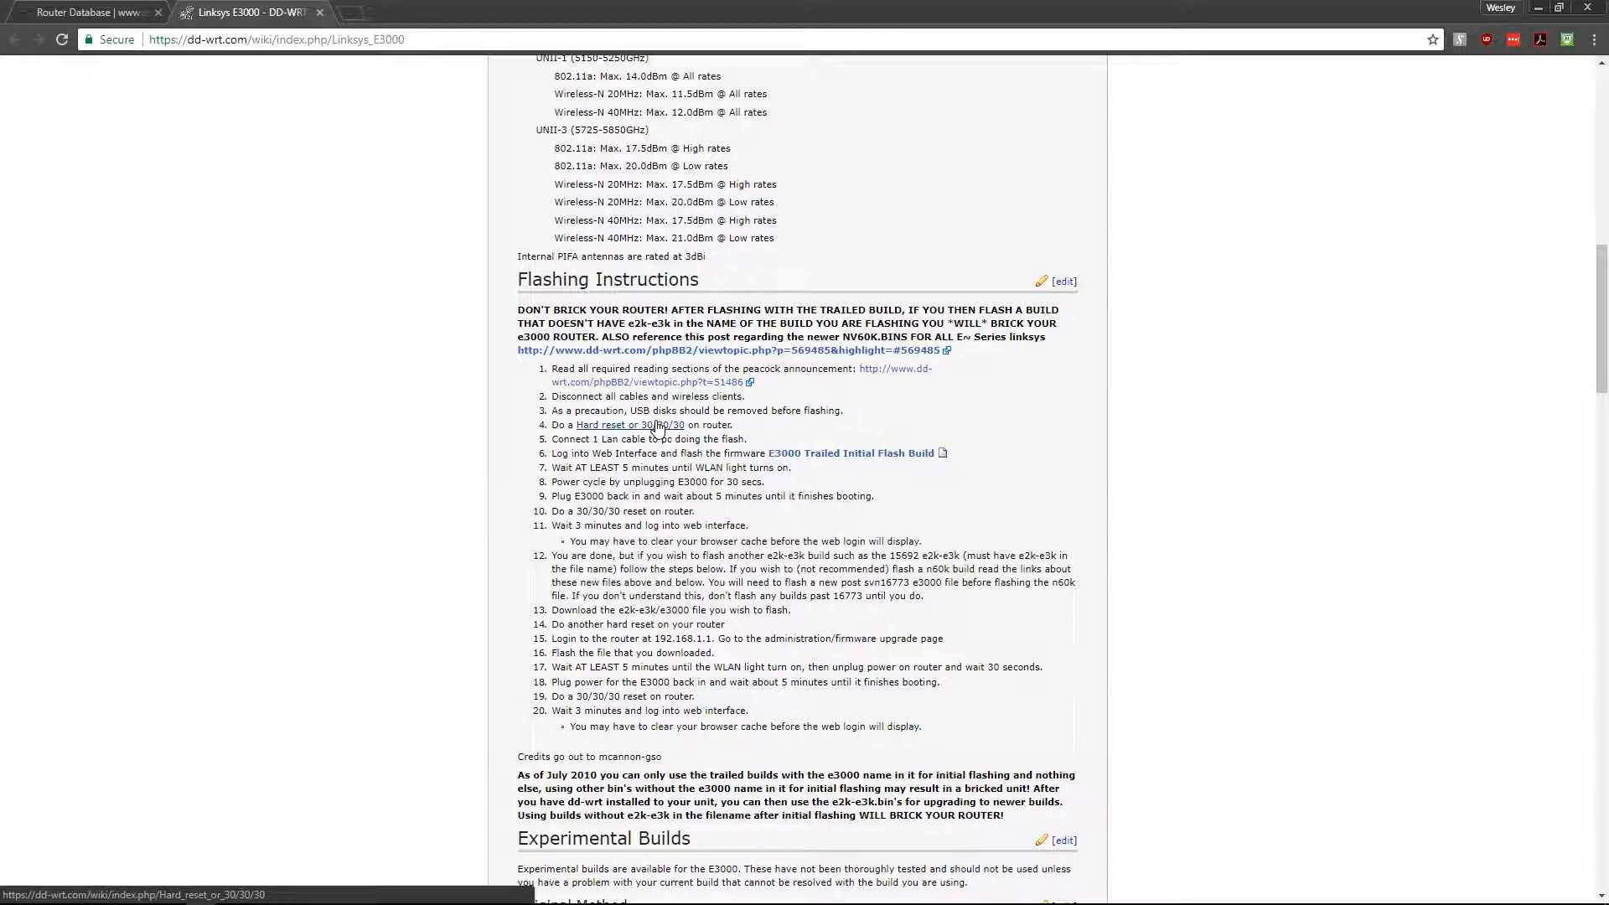
# - Go back to the Router Database tab listing the E3000 firmware files
pyautogui.scroll(-3, 658, 428)
pyautogui.scroll(2, 842, 369)
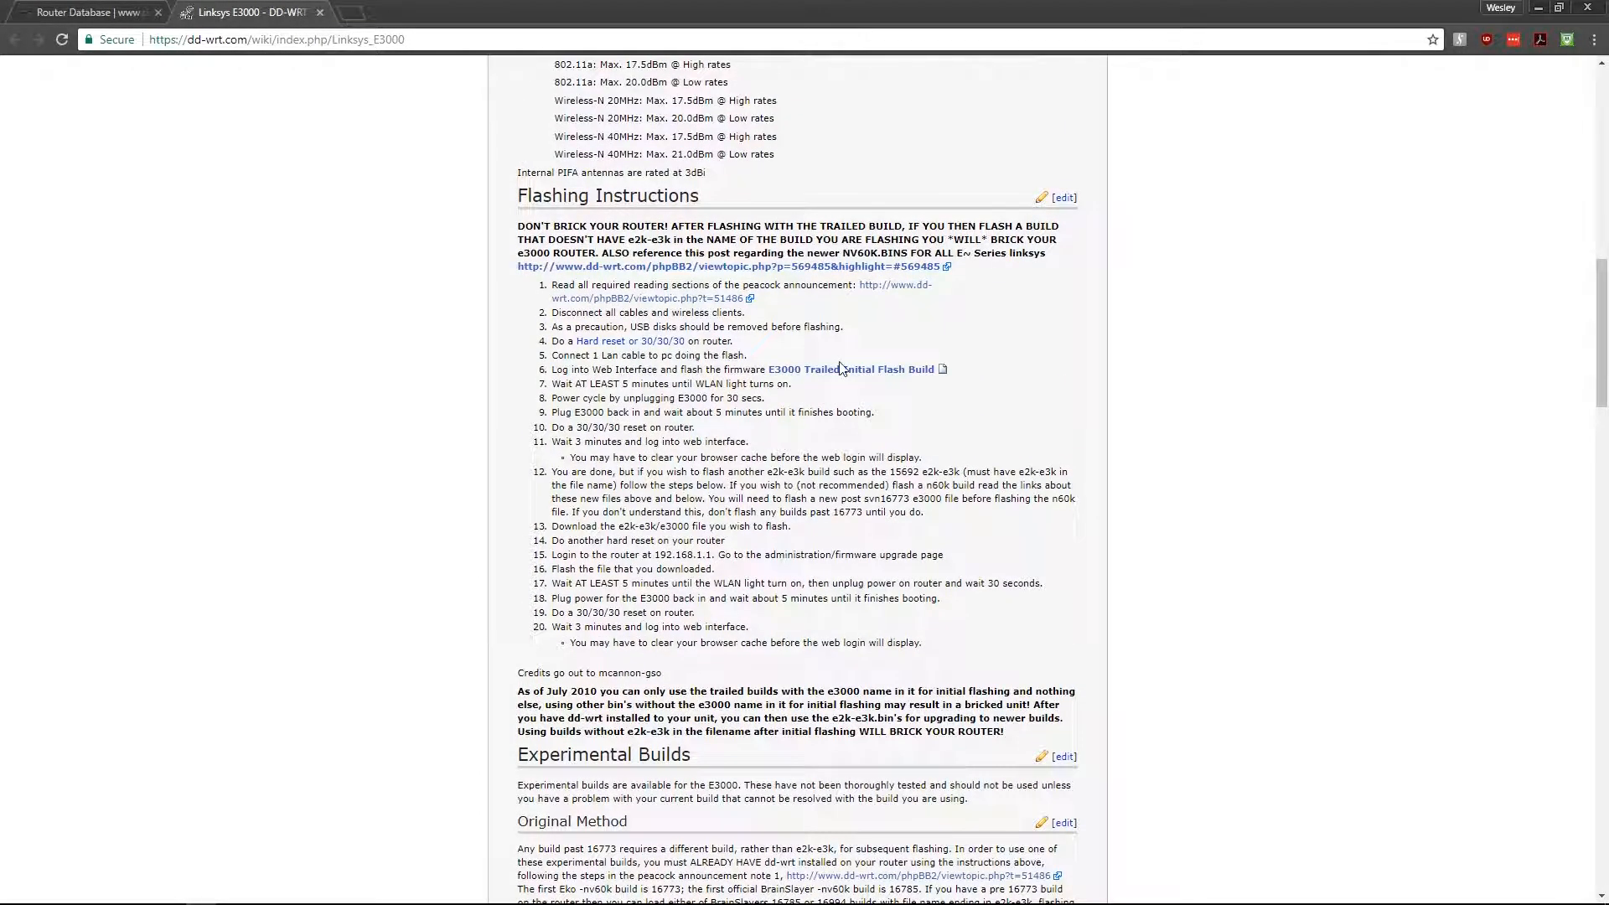
pyautogui.click(88, 11)
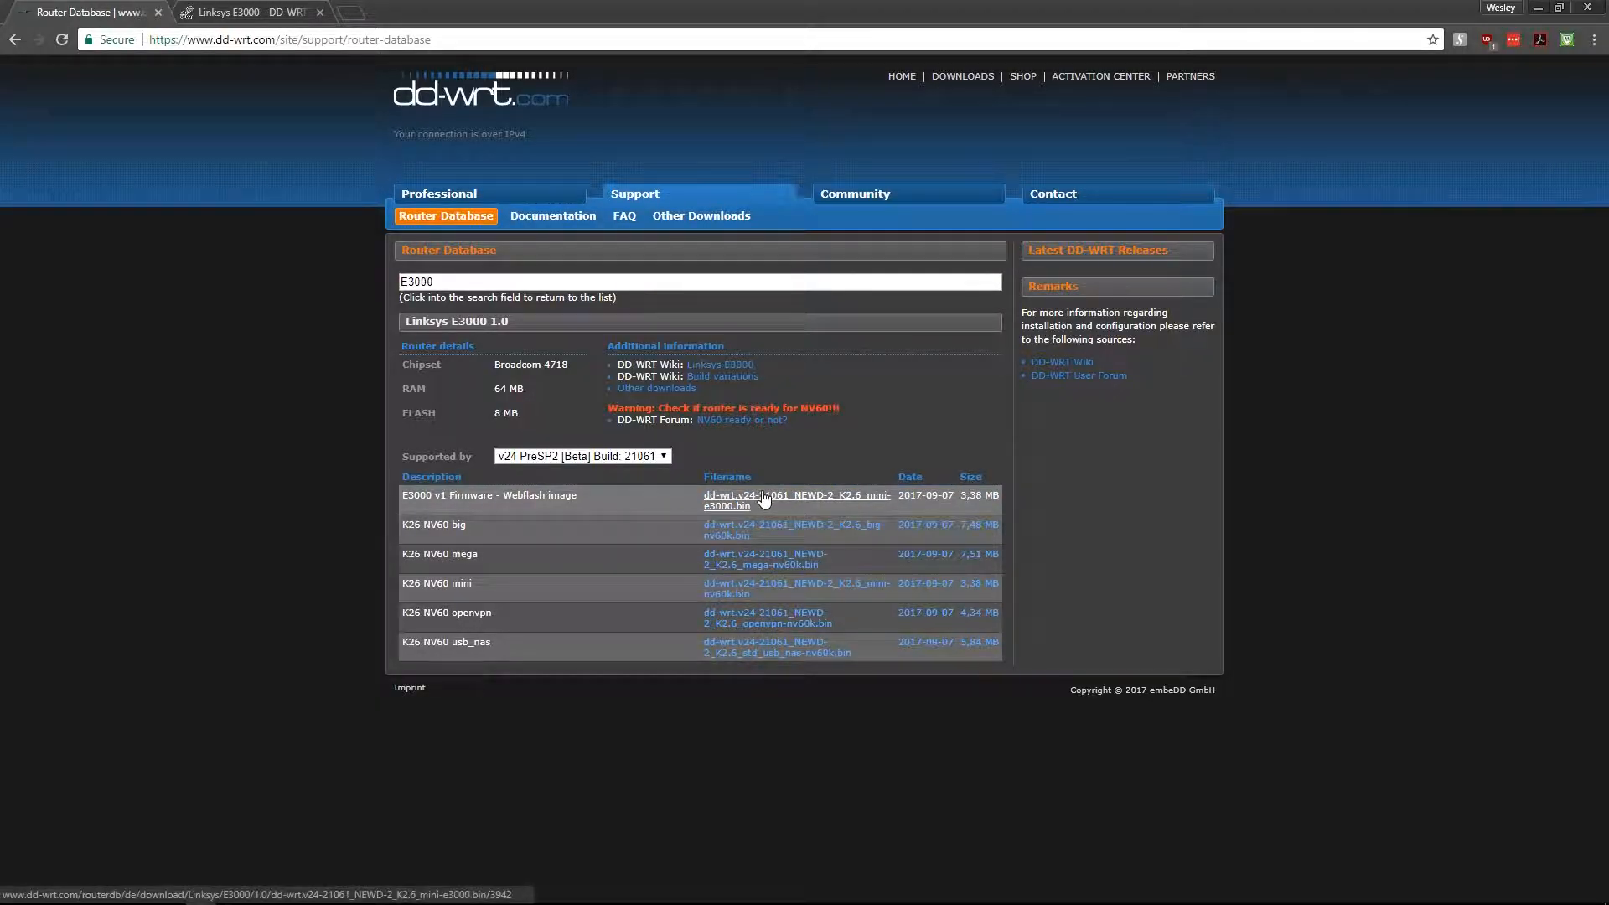
# - Download the E3000 Webflash and K26 NV60 mini build 21061 .bin files, then close Chrome
pyautogui.click(812, 501)
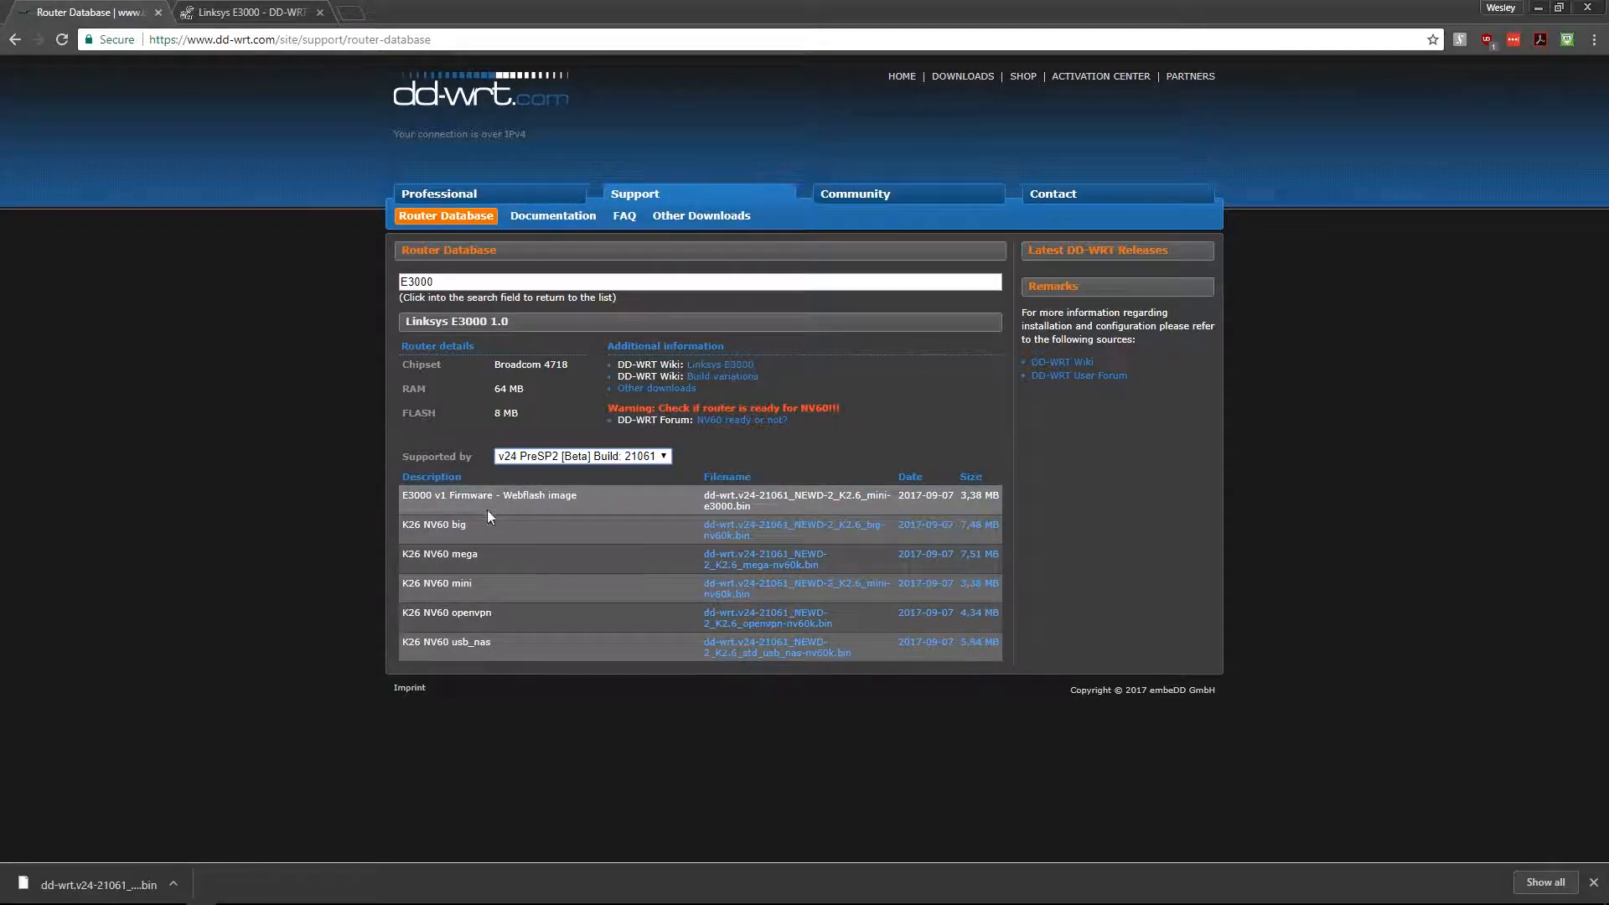
pyautogui.hotkey('ctrl', 'Tab')
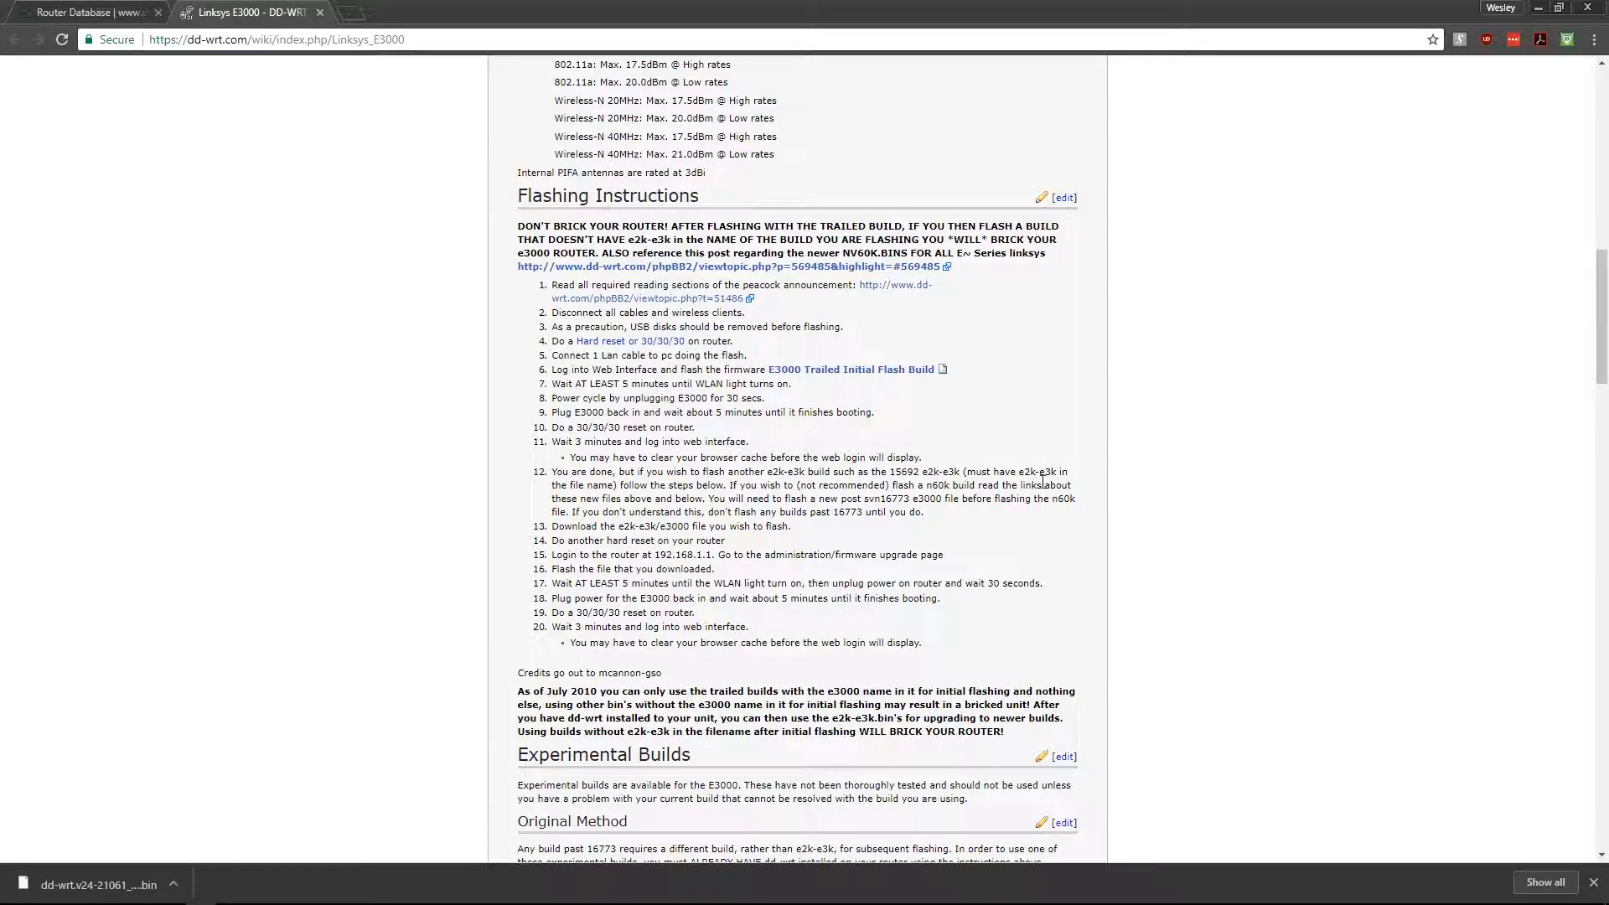
pyautogui.hotkey('ctrl', 'Tab')
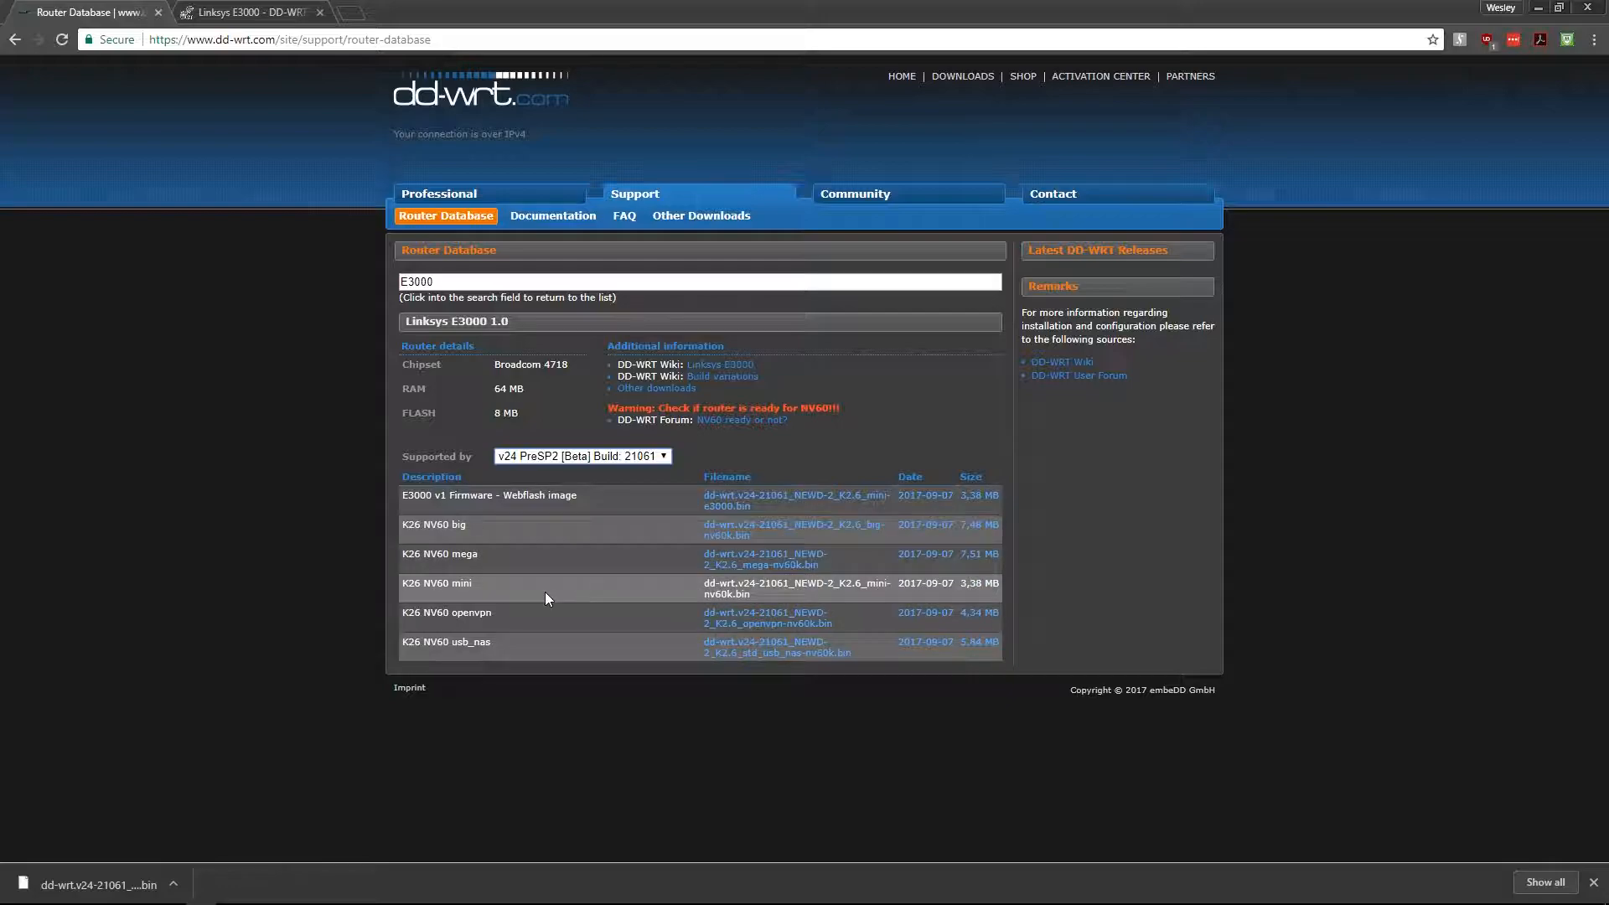
pyautogui.click(811, 592)
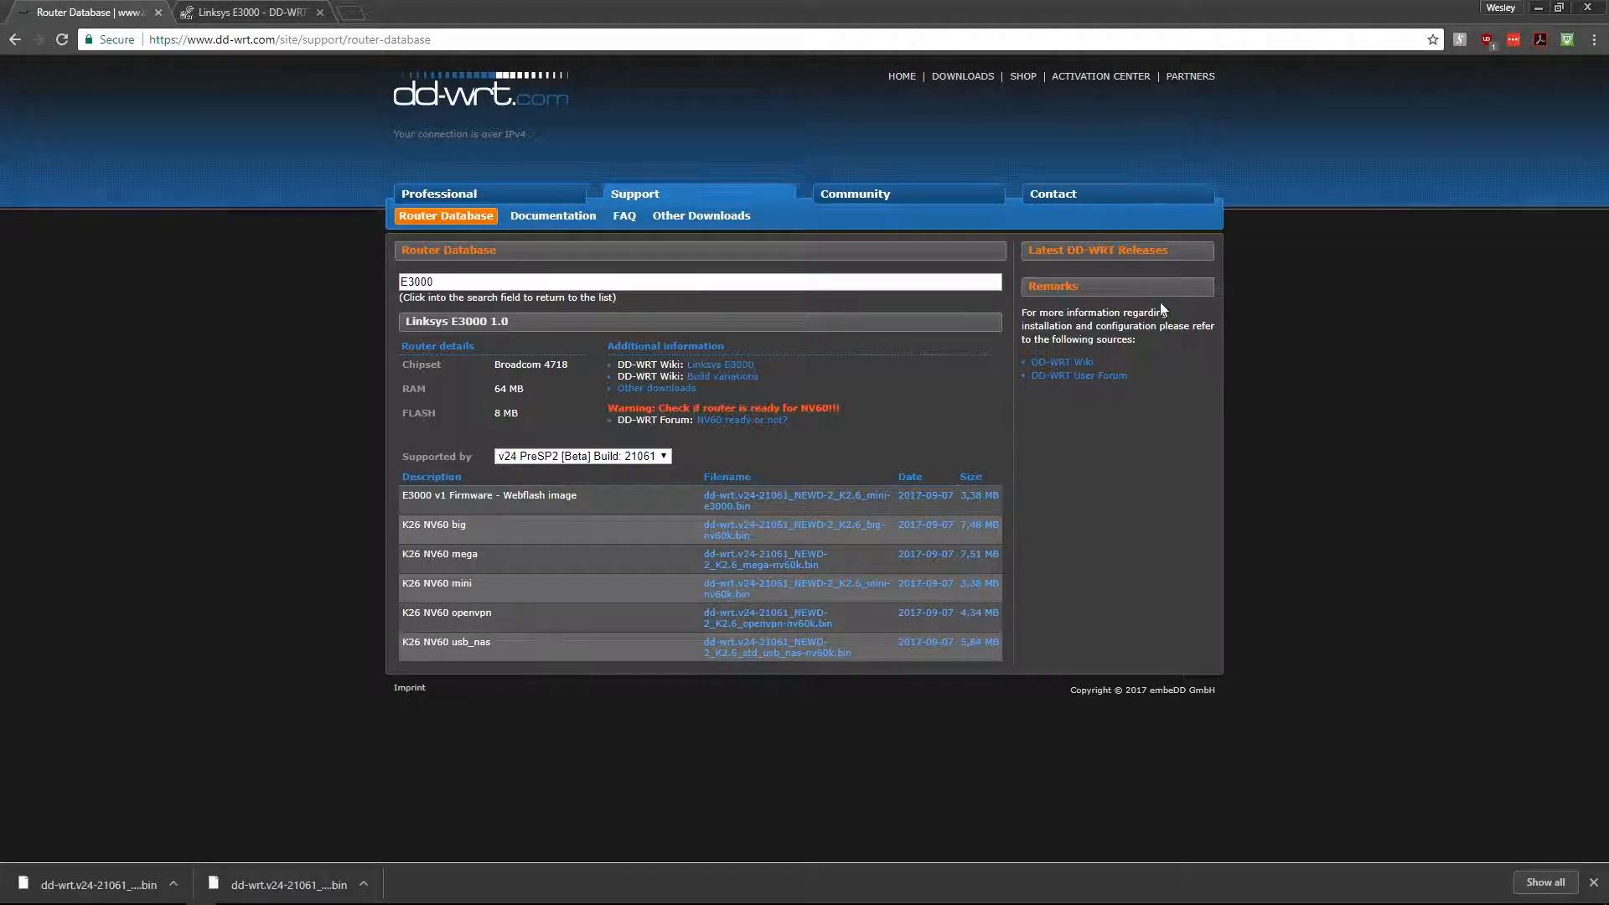
pyautogui.click(1592, 4)
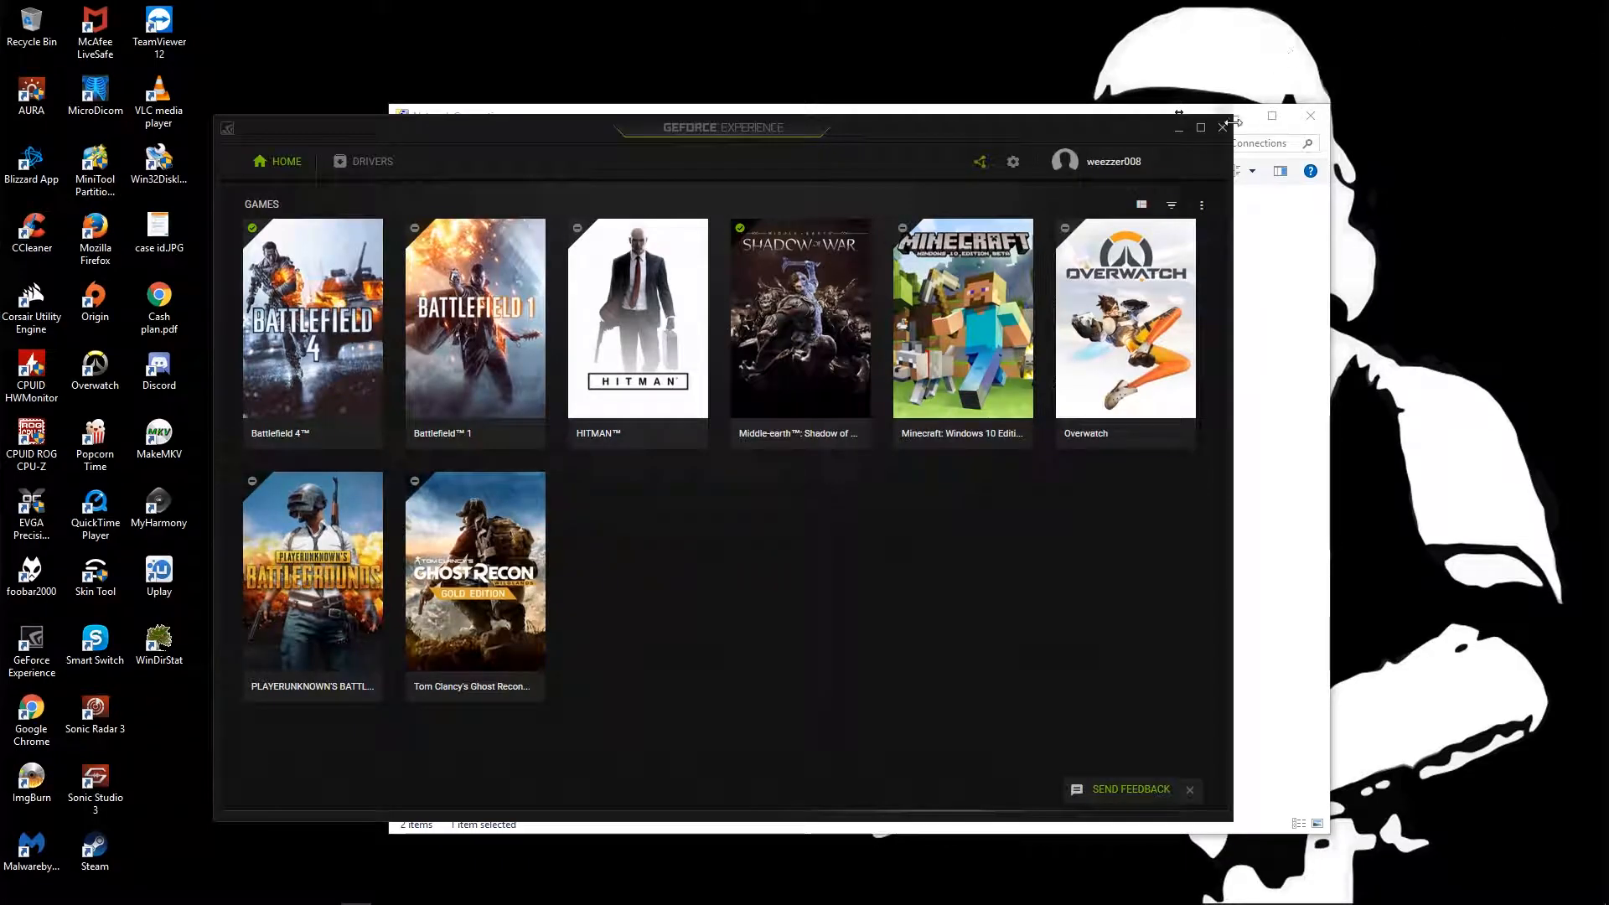
# - Clear GeForce Experience away and bring the Network Connections window to the front
pyautogui.click(1178, 132)
pyautogui.click(1238, 115)
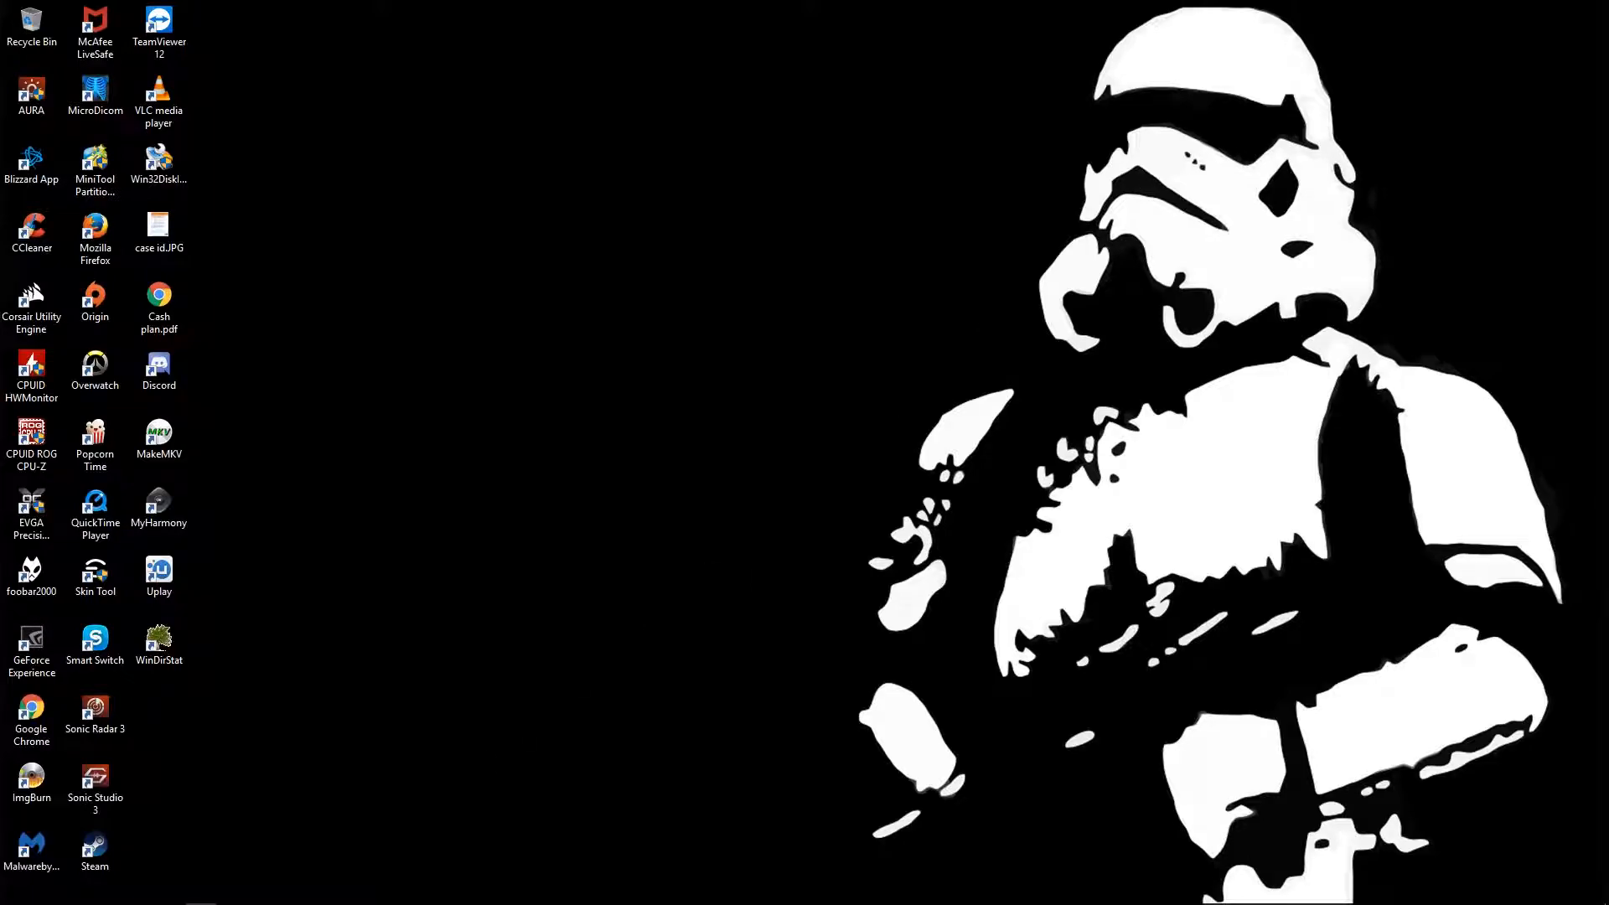
pyautogui.click(263, 893)
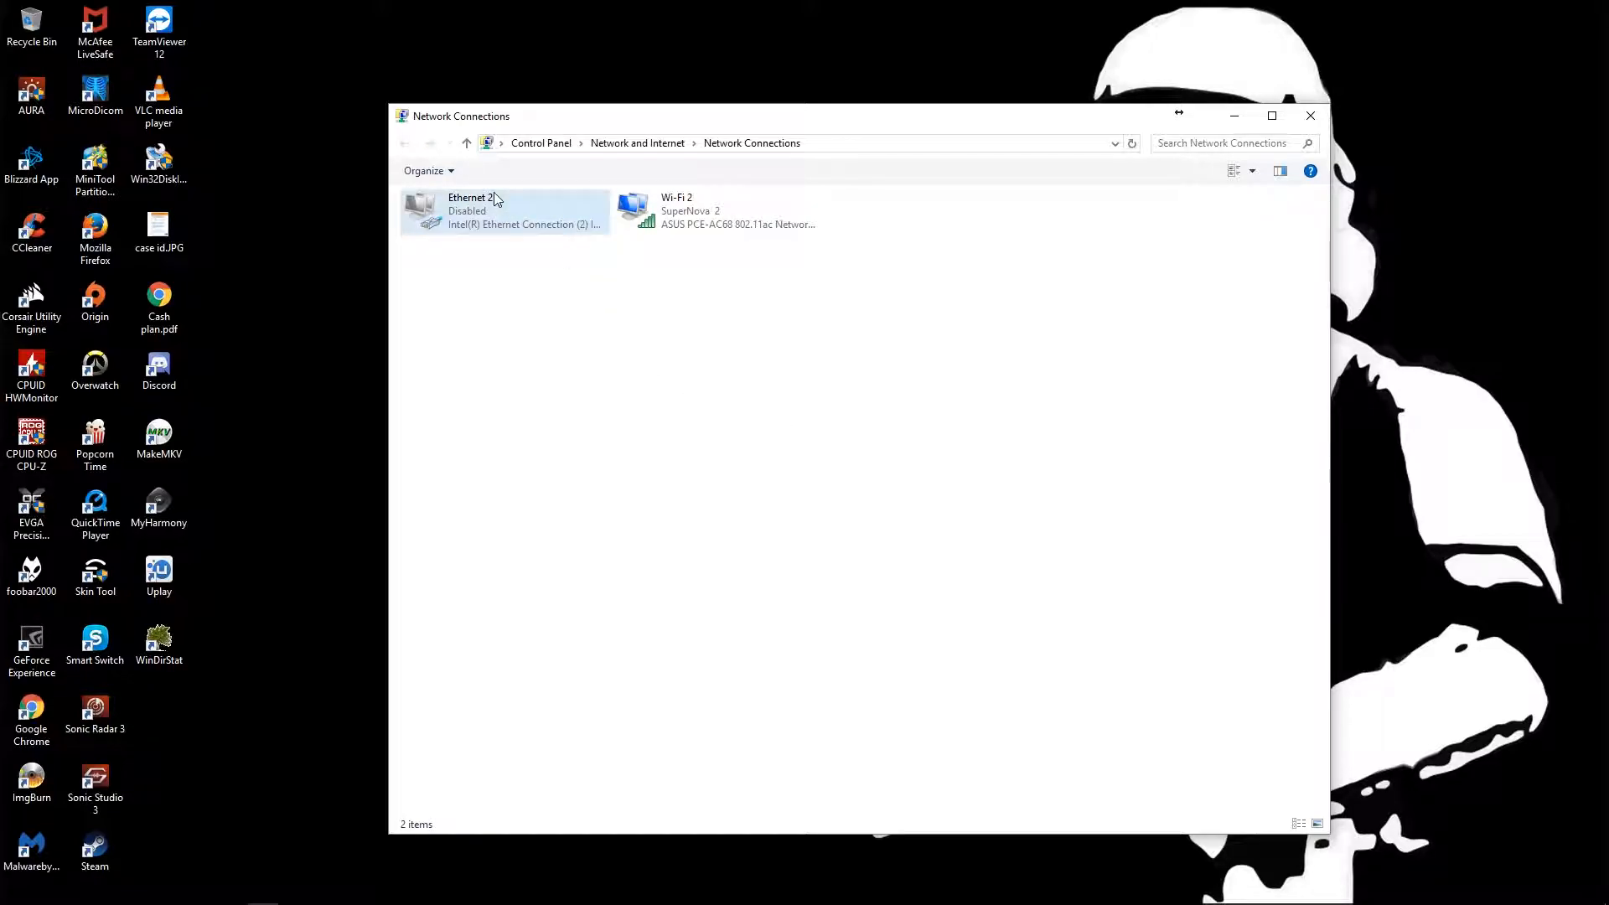
# - Disable the Wi-Fi 2 adapter, enable Ethernet 2, and minimize Network Connections
pyautogui.click(669, 222)
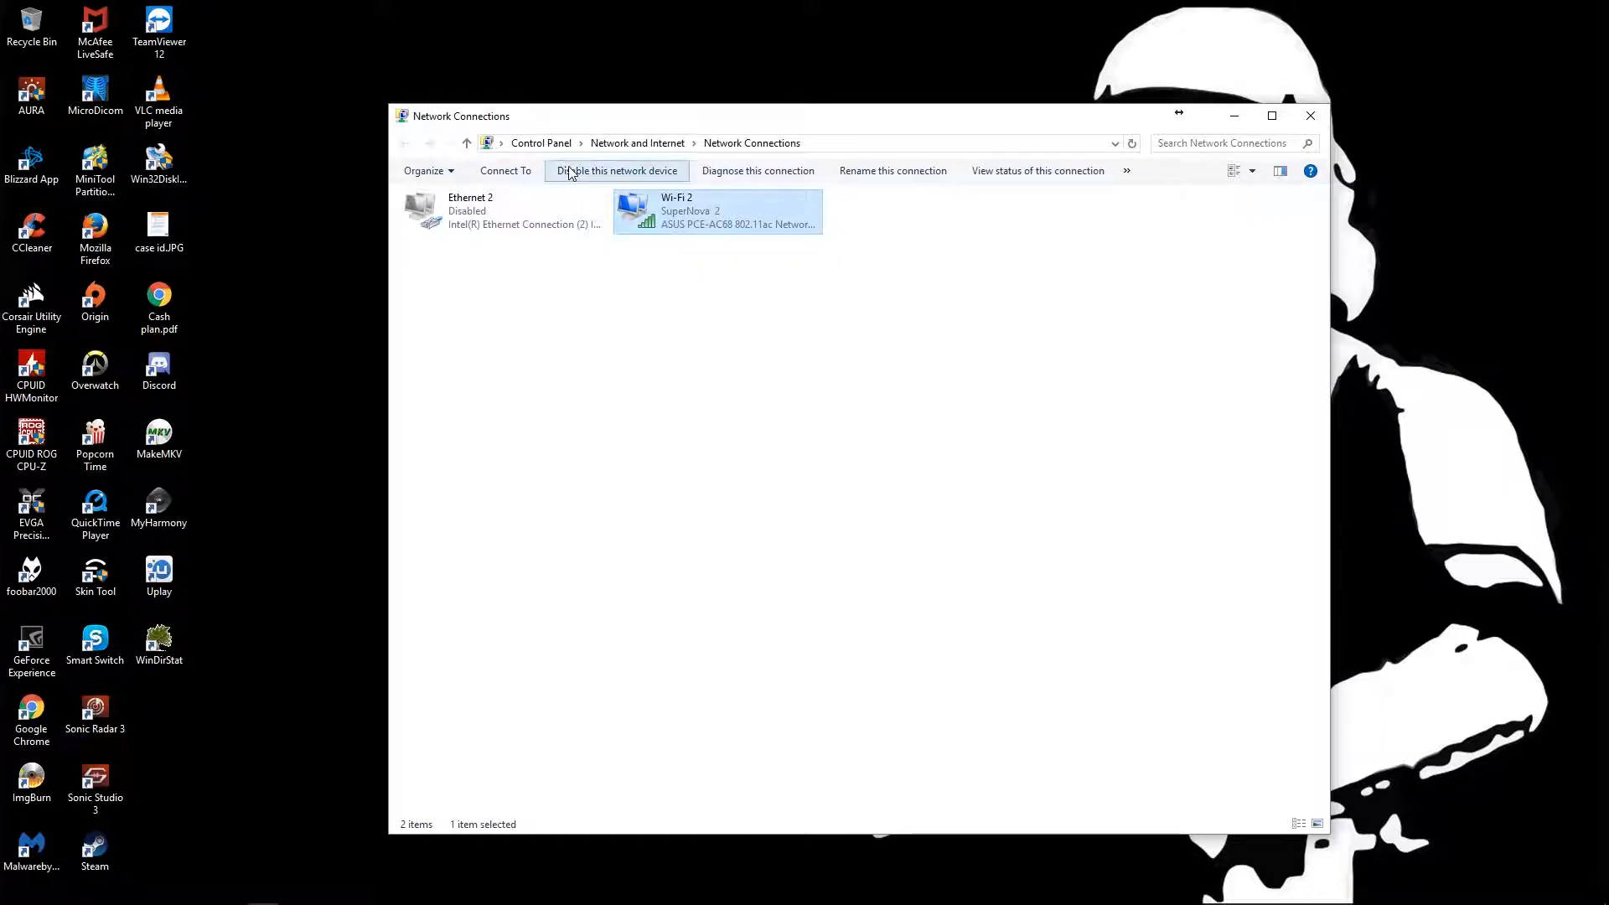
pyautogui.click(591, 180)
pyautogui.click(485, 217)
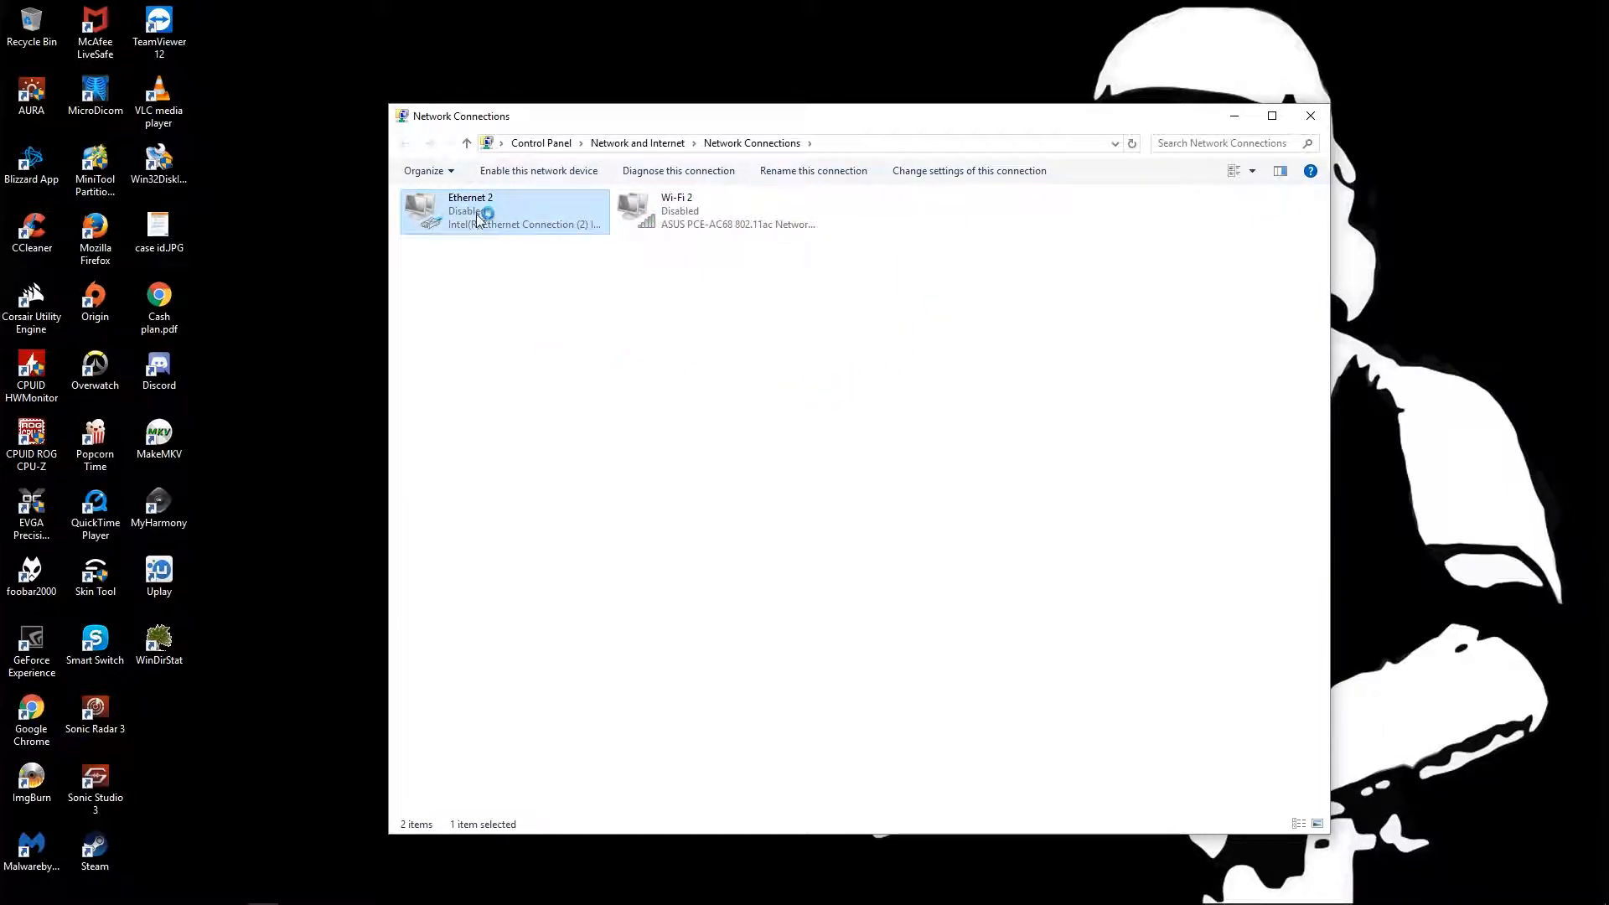
pyautogui.click(546, 170)
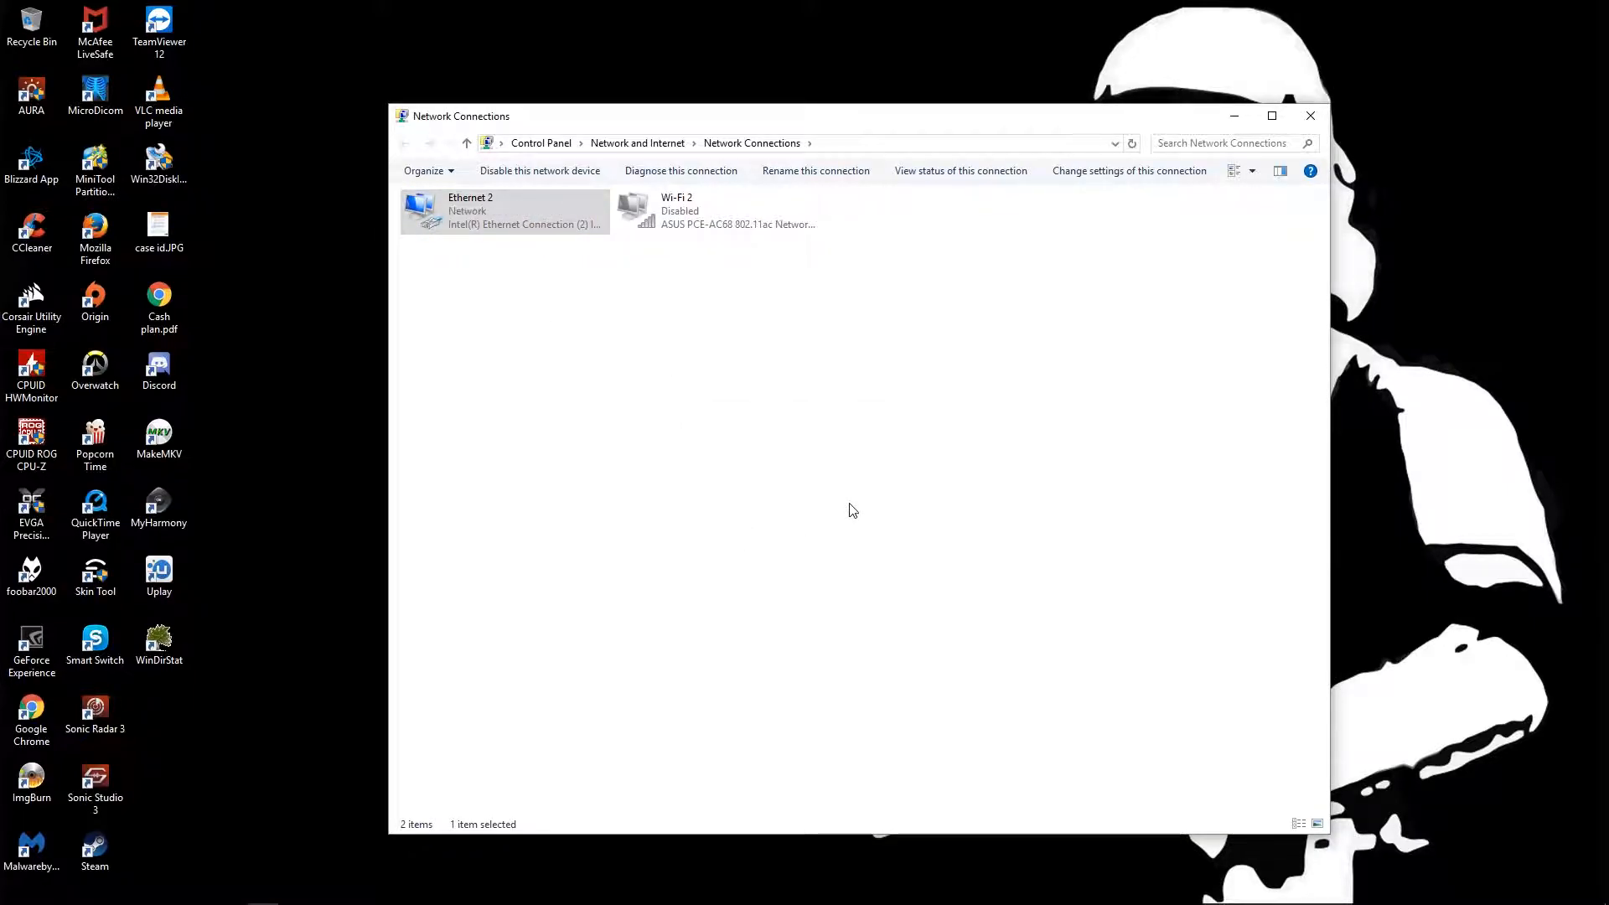
pyautogui.click(1236, 116)
pyautogui.moveTo(293, 903)
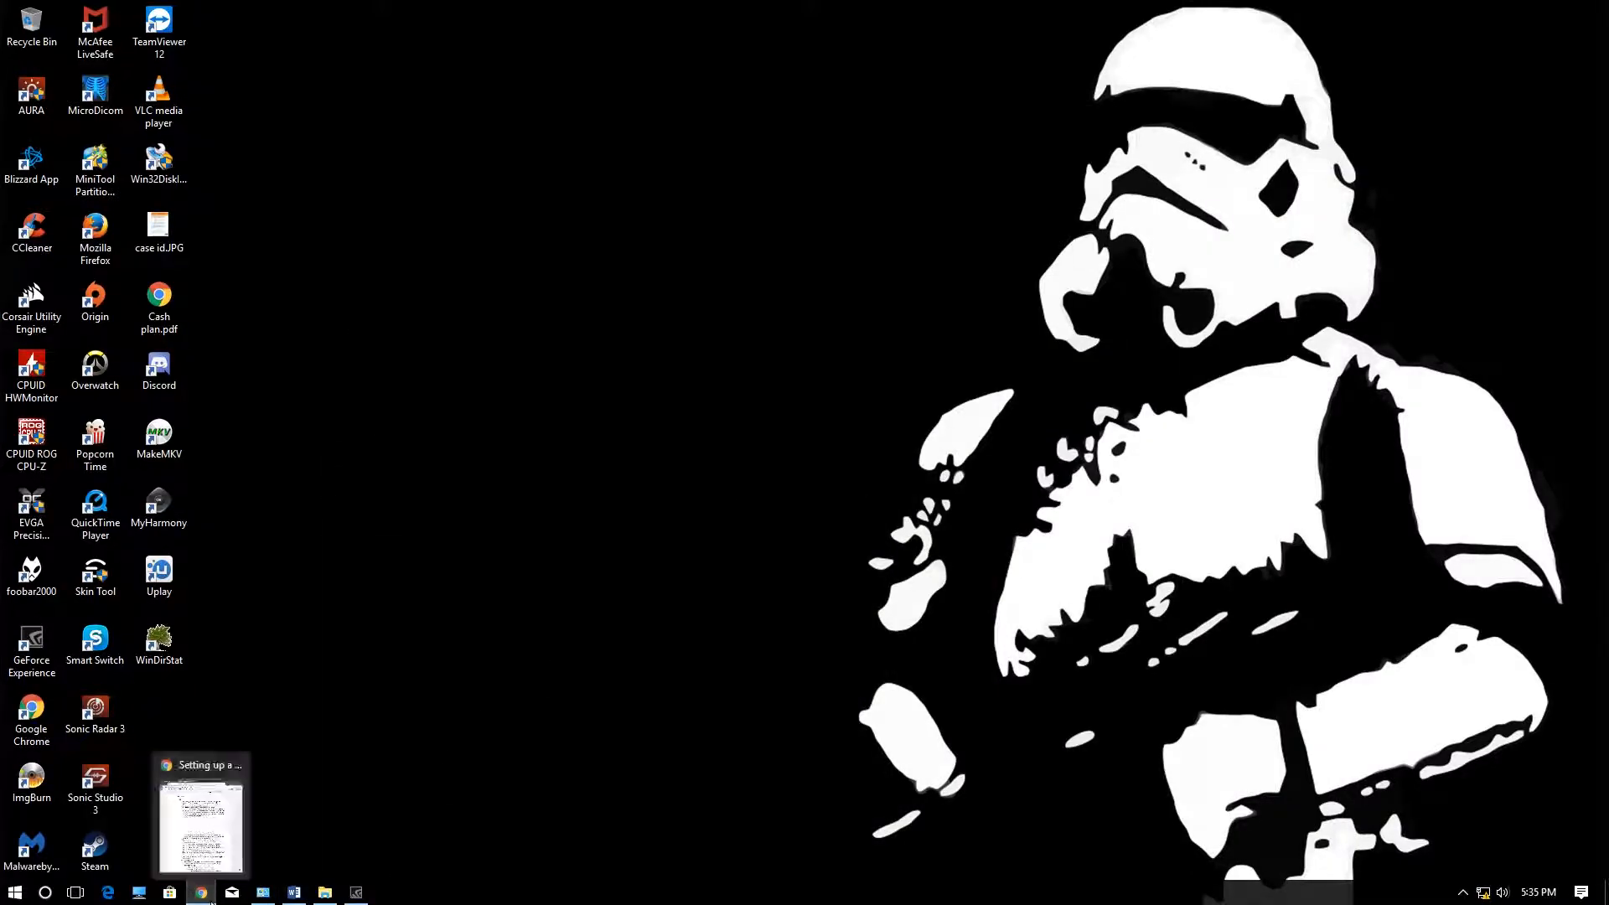
# - Restore and maximize Chrome, then enter the router address 192.168.1.1
pyautogui.click(202, 902)
pyautogui.click(199, 903)
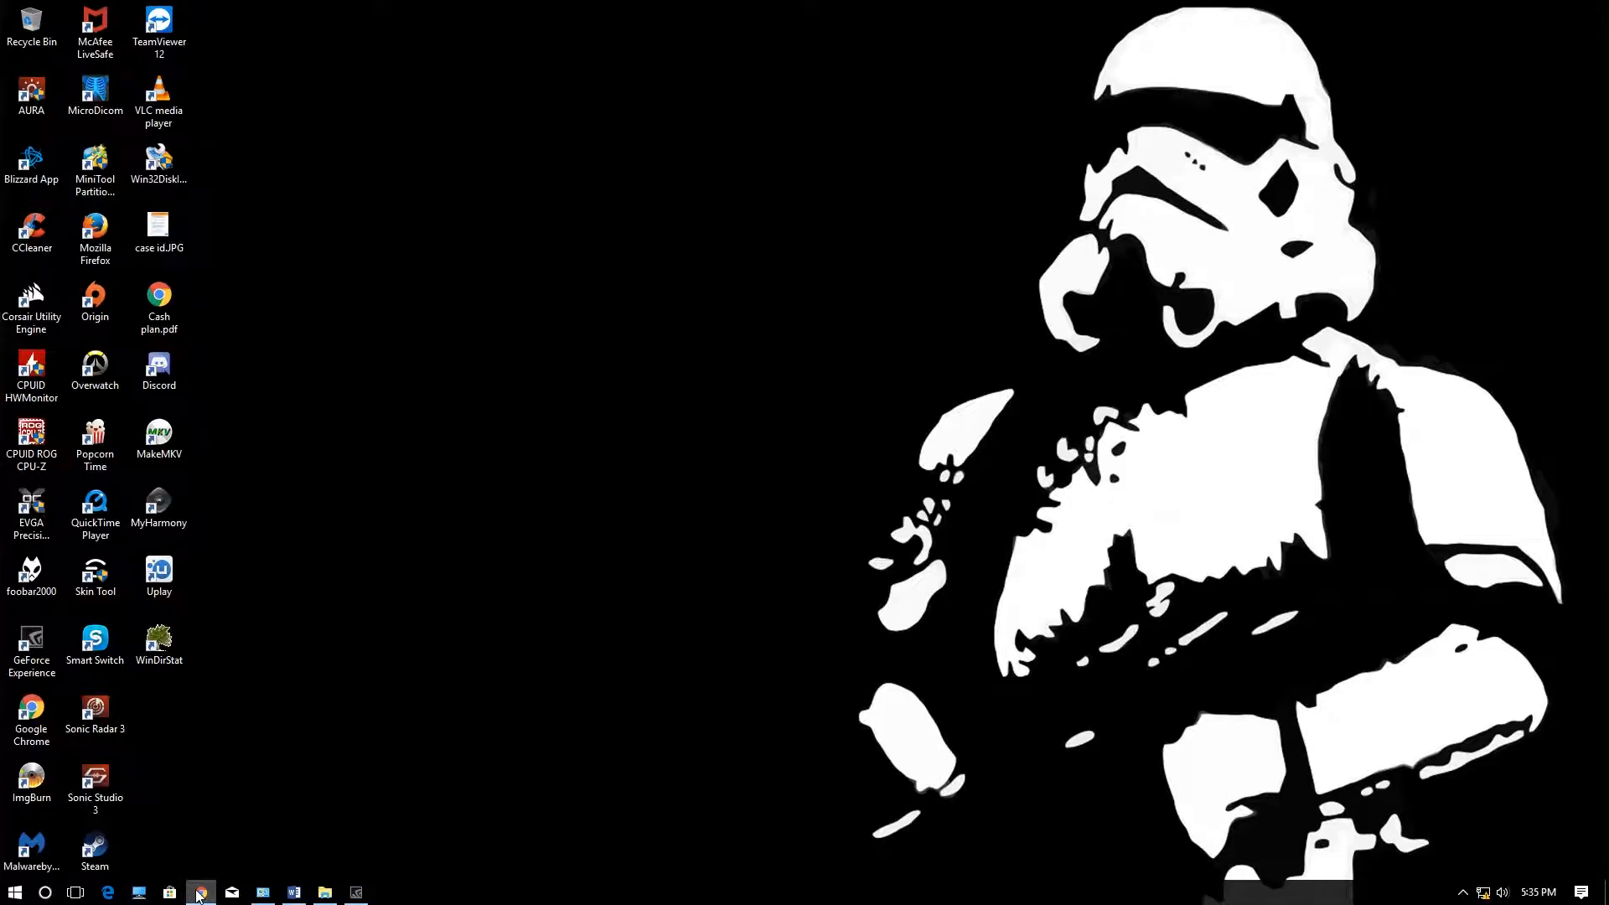
pyautogui.moveTo(1608, 183); pyautogui.dragTo(521, 3)
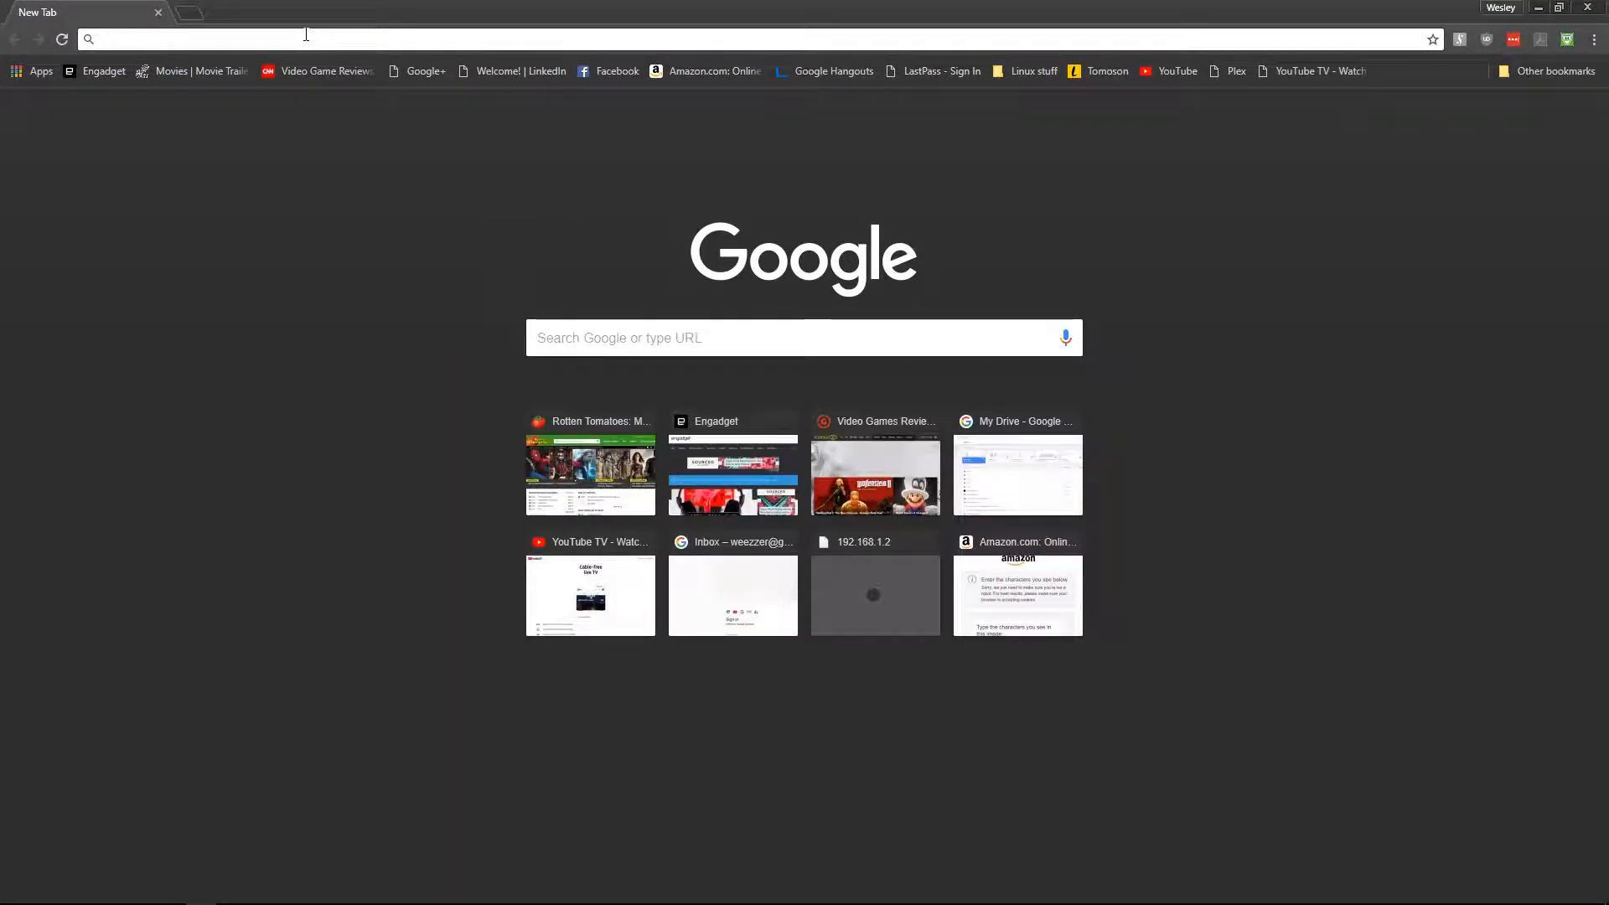
pyautogui.write('192.168')
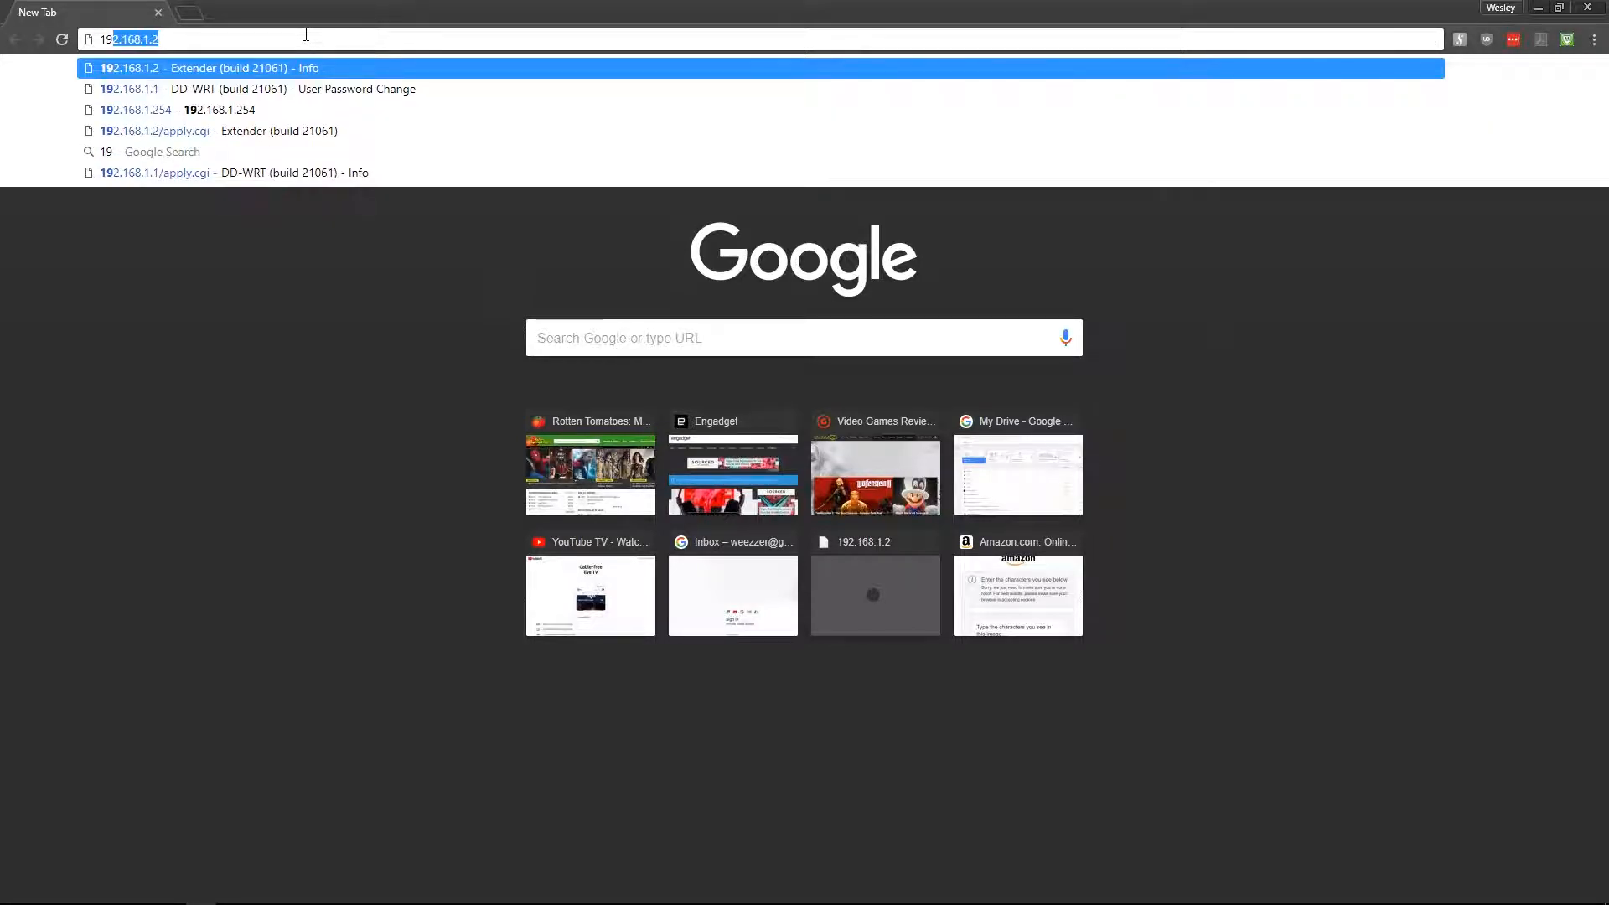
pyautogui.write('.1.1')
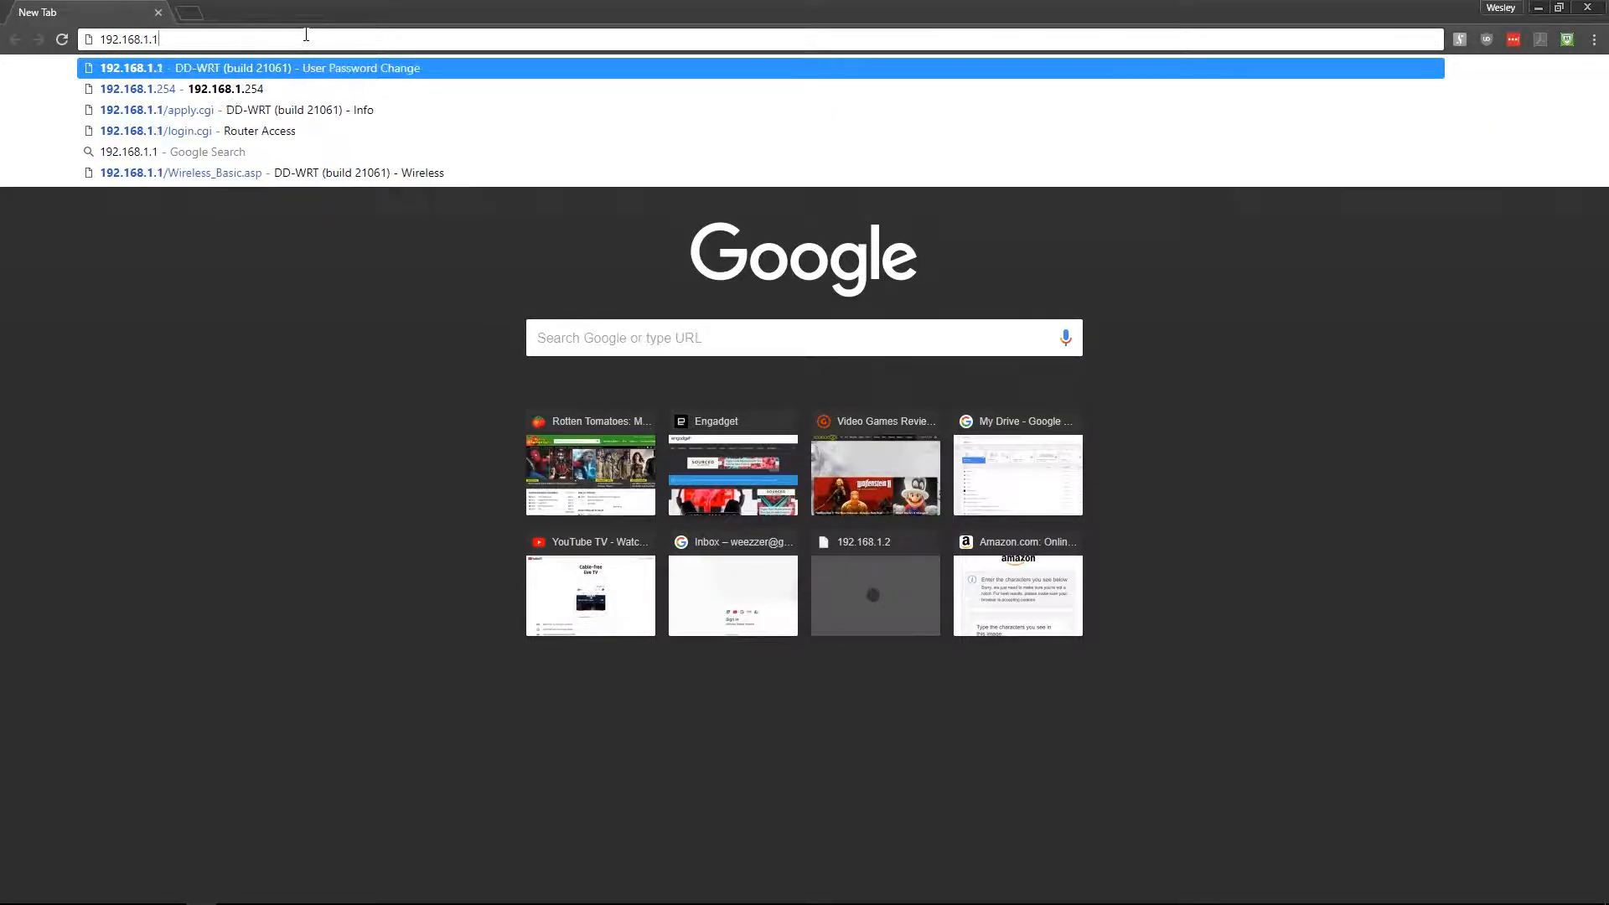
pyautogui.press('Return')
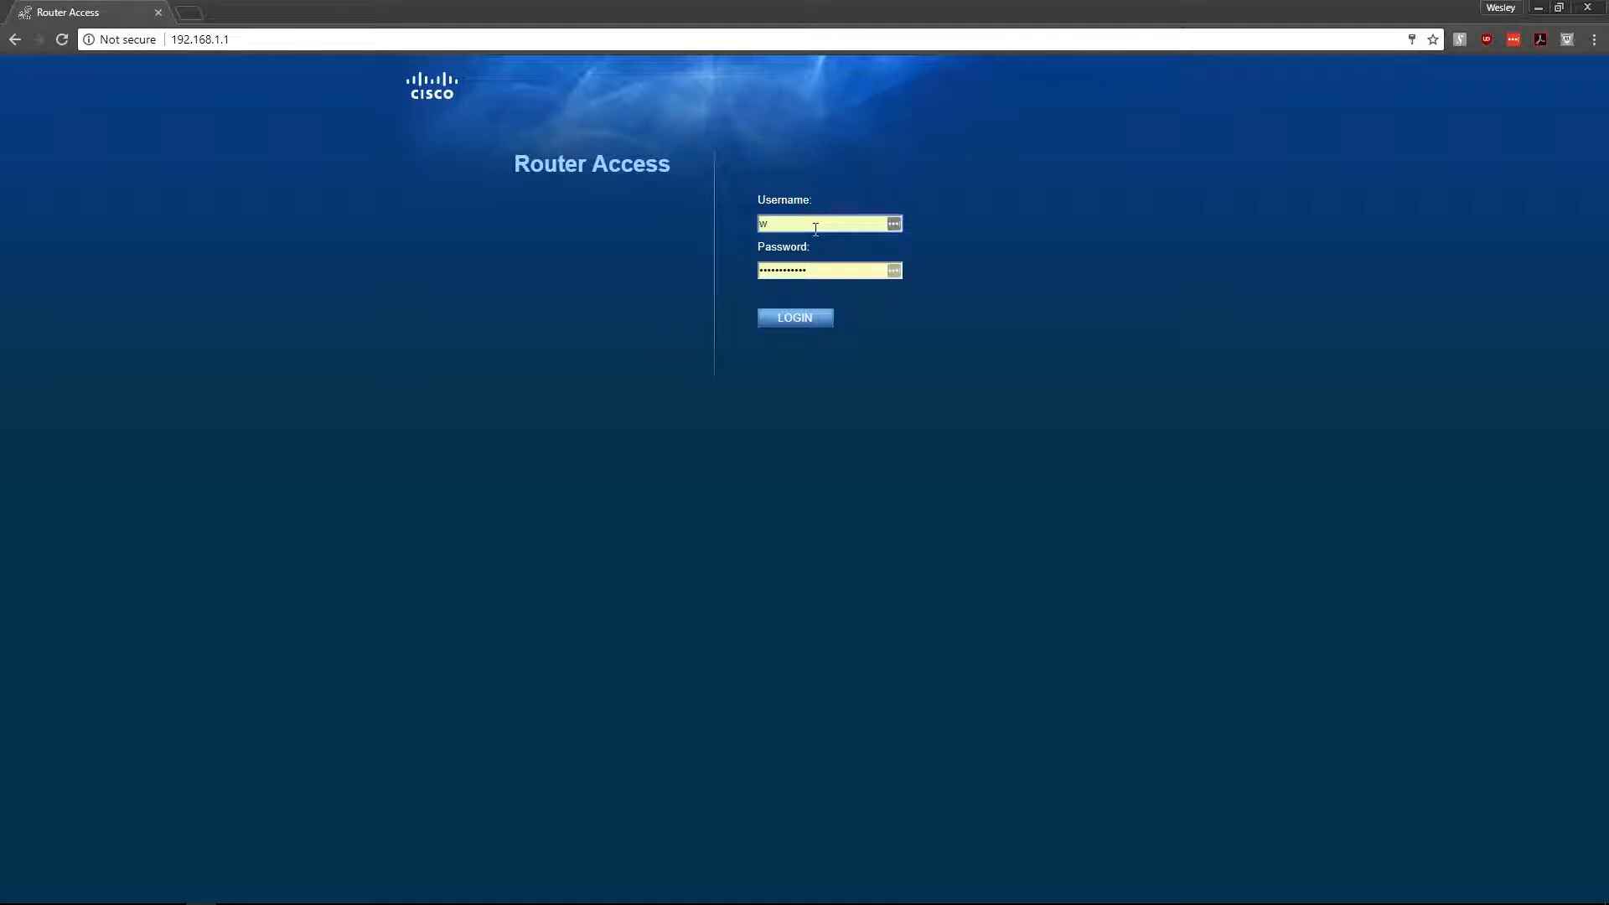
# - Submit the admin username and the router password on the Cisco login page
pyautogui.write('admin')
pyautogui.press('Tab')
pyautogui.write('c•••••••')
pyautogui.press('Return')
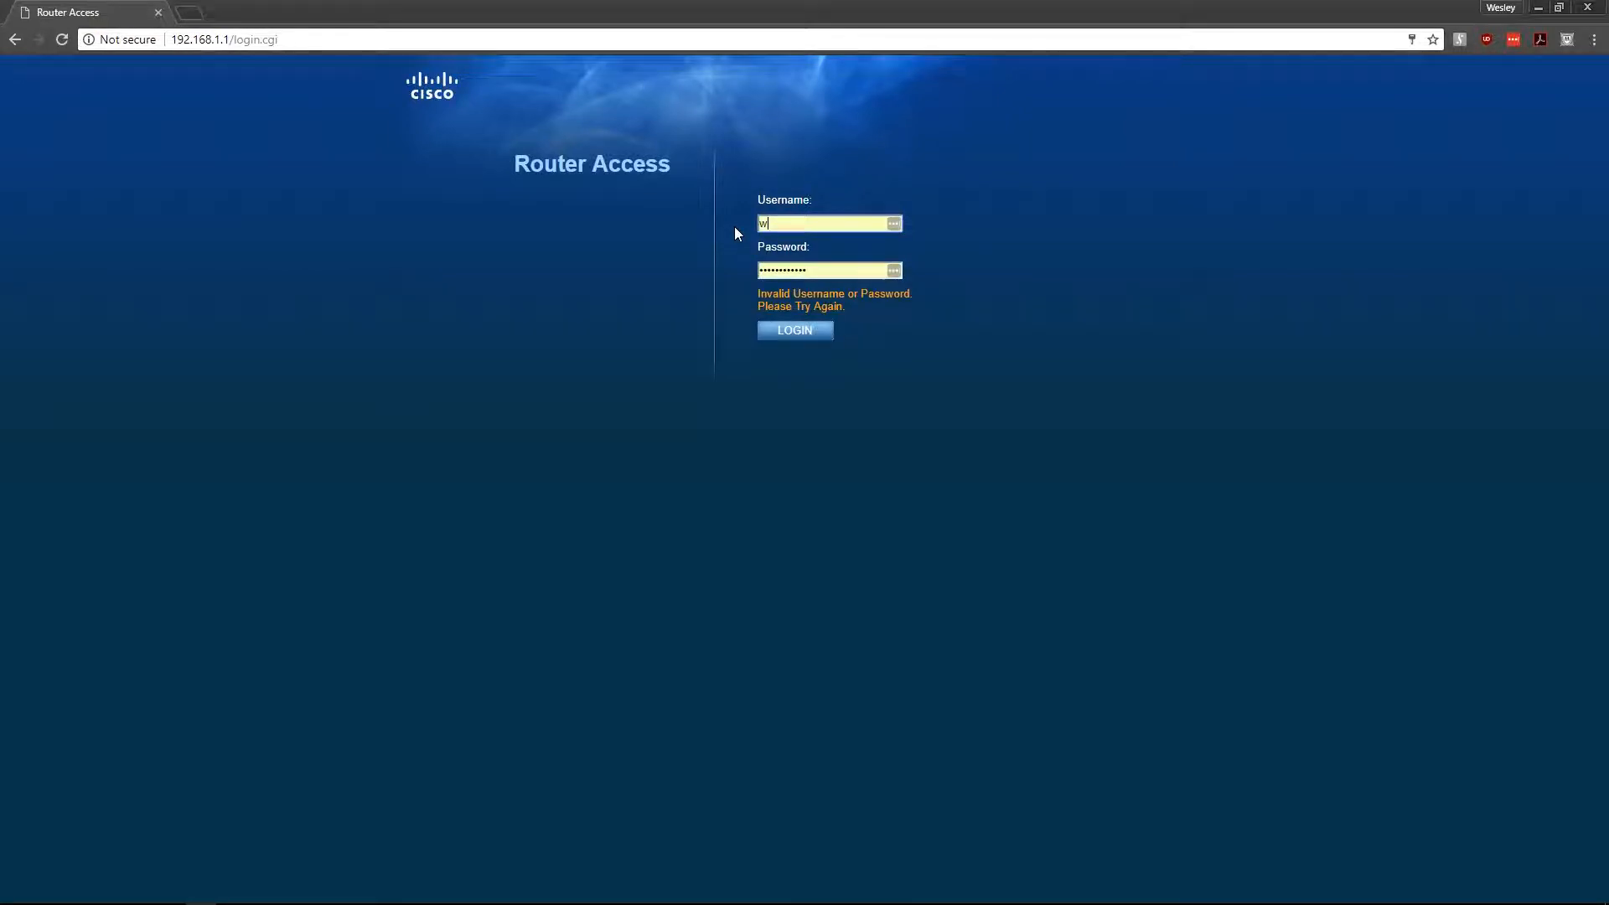
# - Start re-entering the username after the Invalid Username or Password error
pyautogui.click(814, 220)
pyautogui.write('w')
pyautogui.click(799, 224)
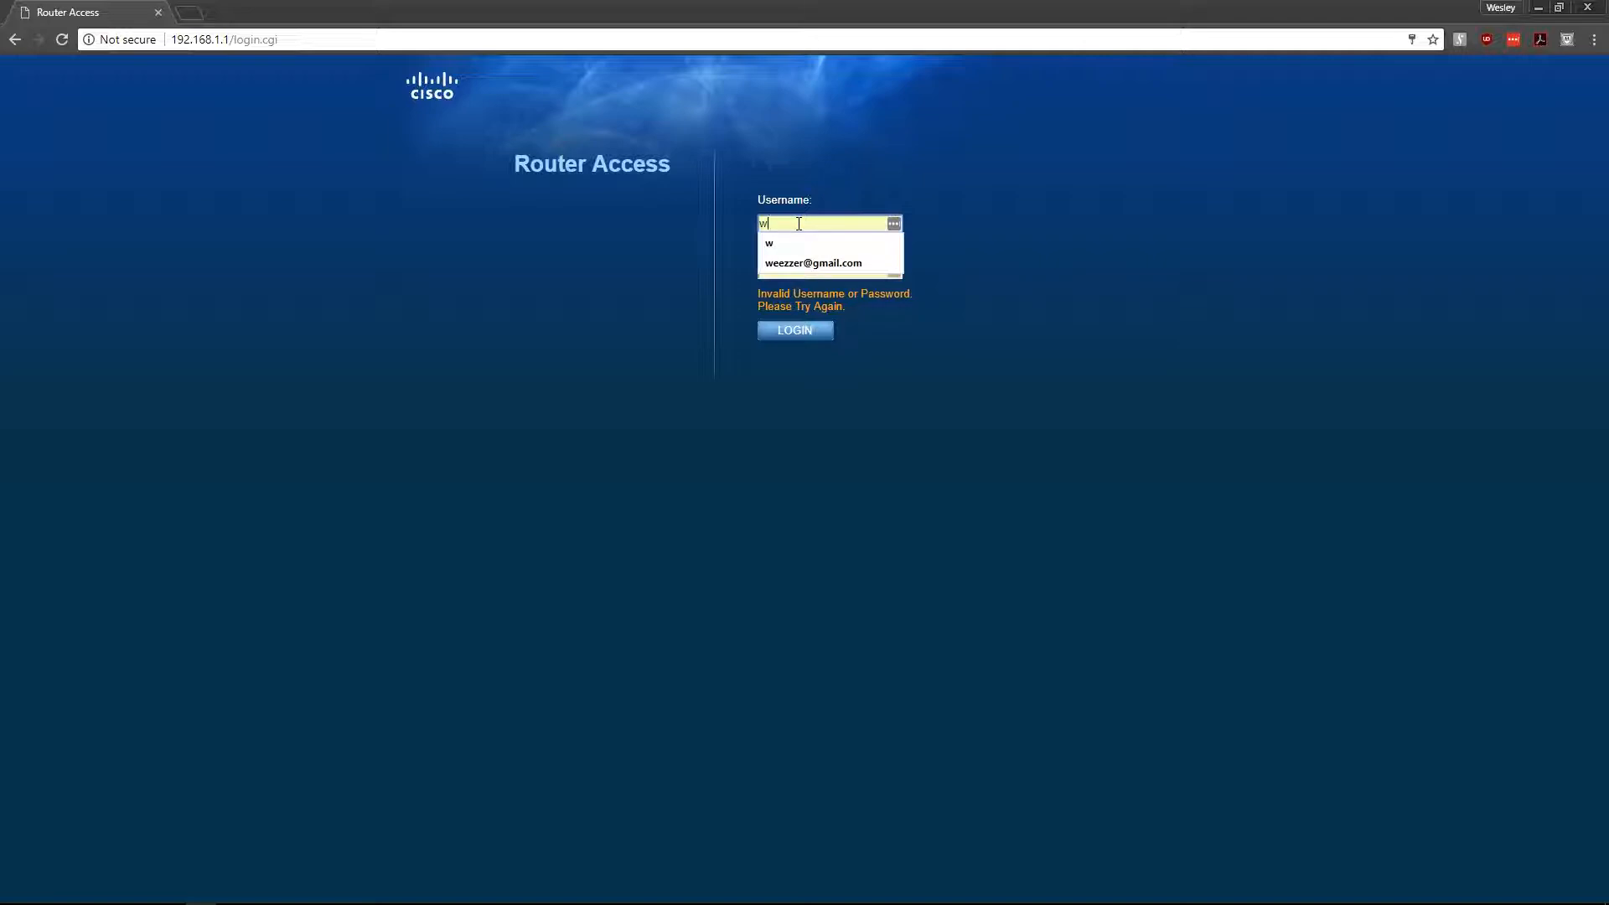
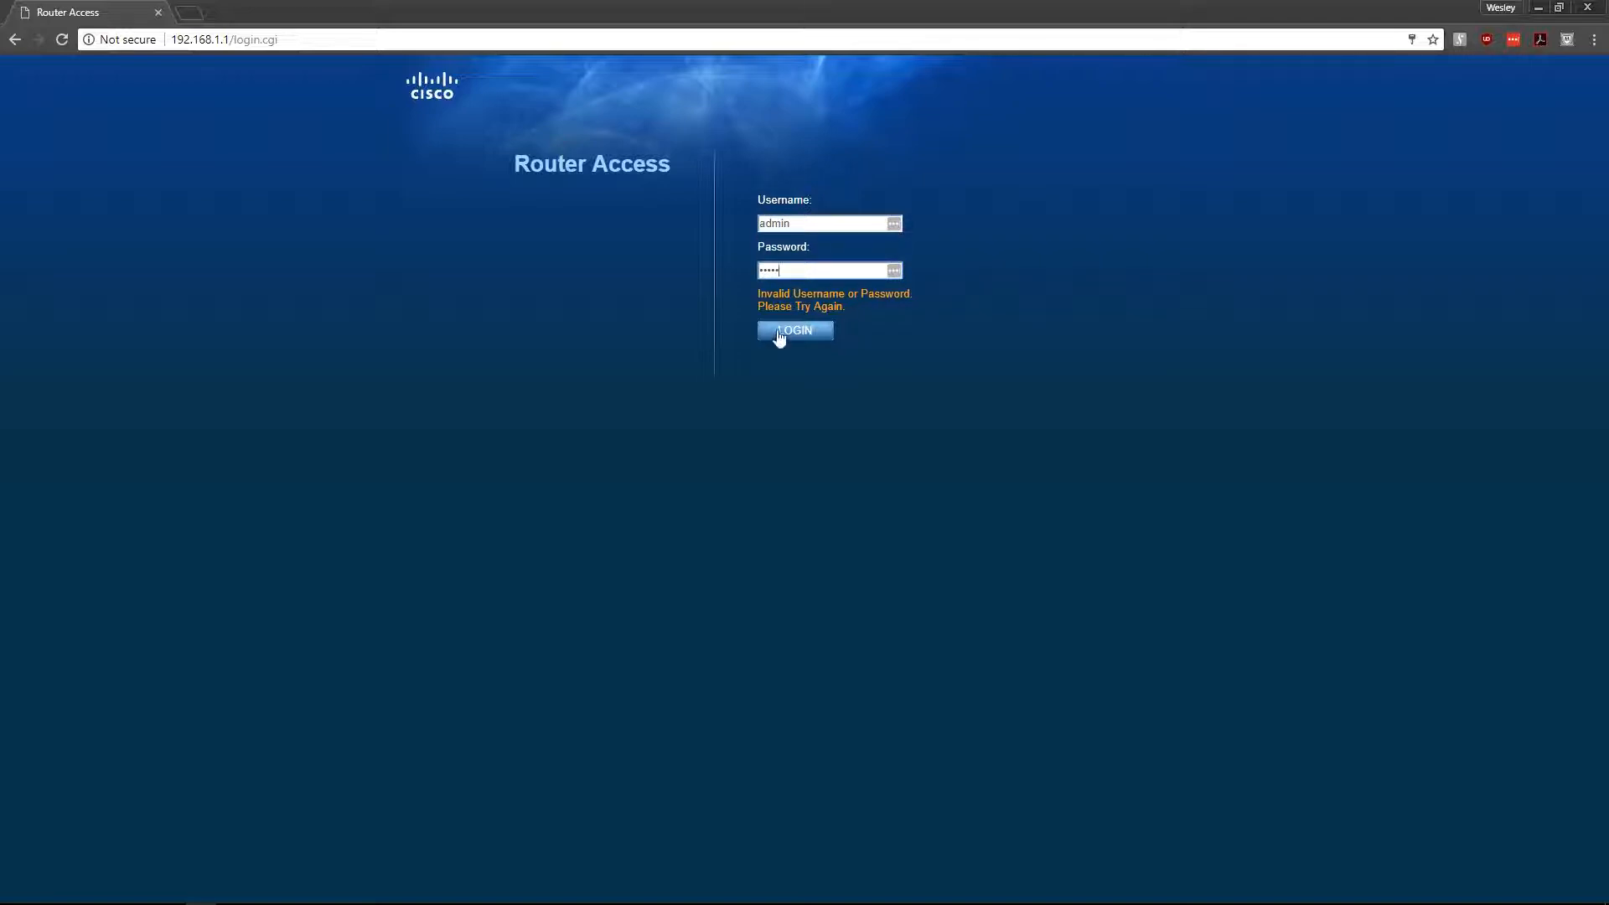
# - Log in, go to Administration > Firmware Upgrade, and browse for a firmware file
pyautogui.click(780, 333)
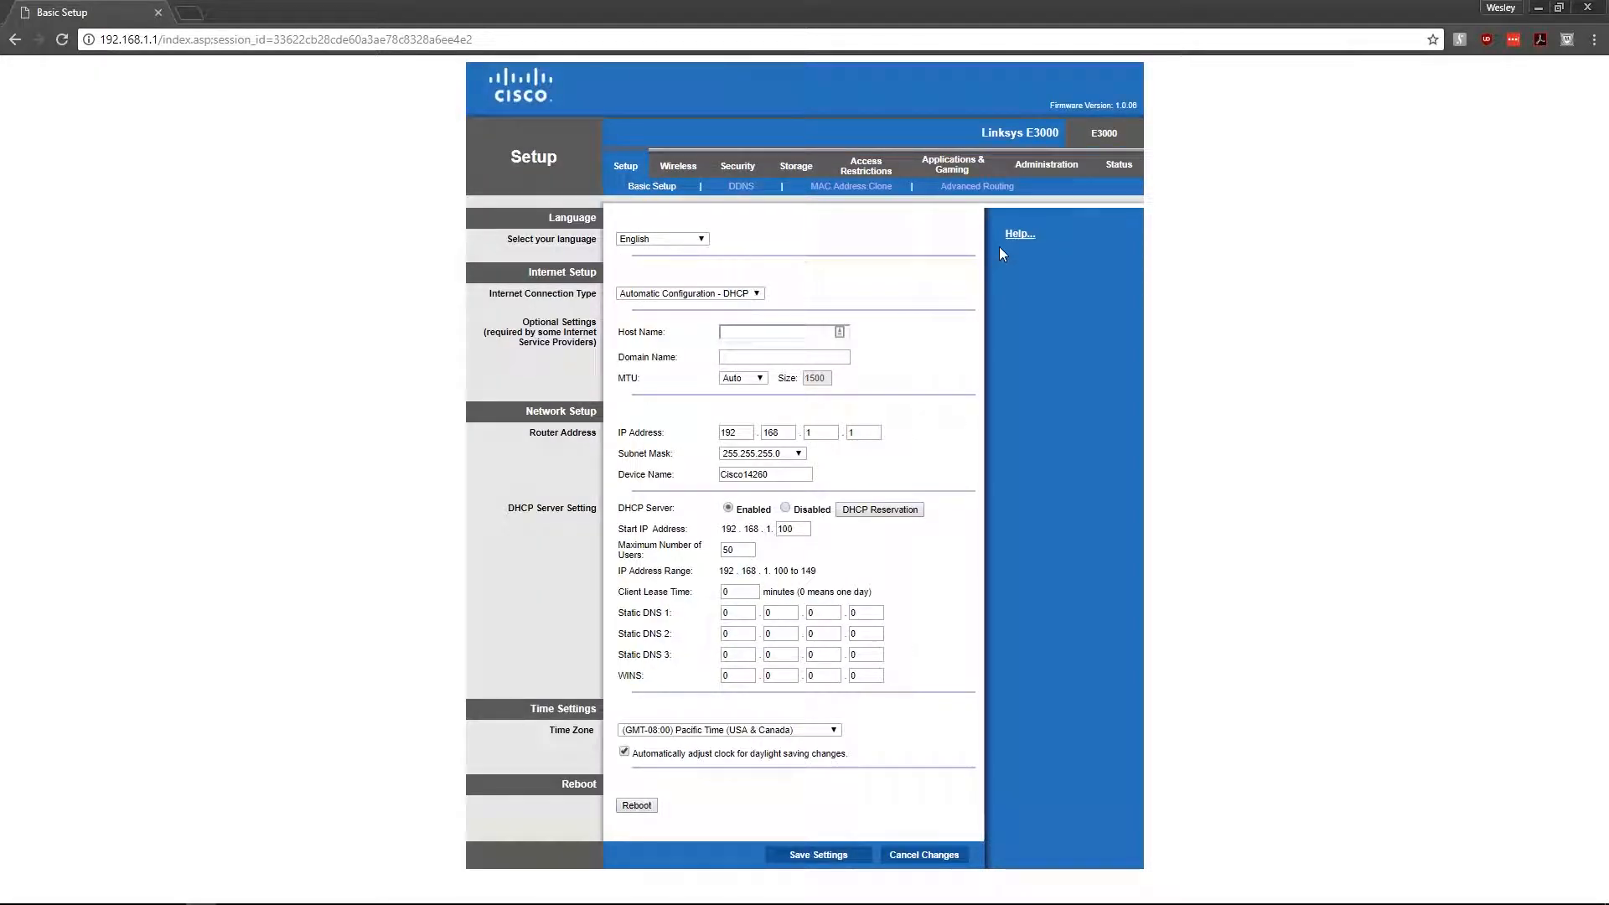
pyautogui.click(1044, 164)
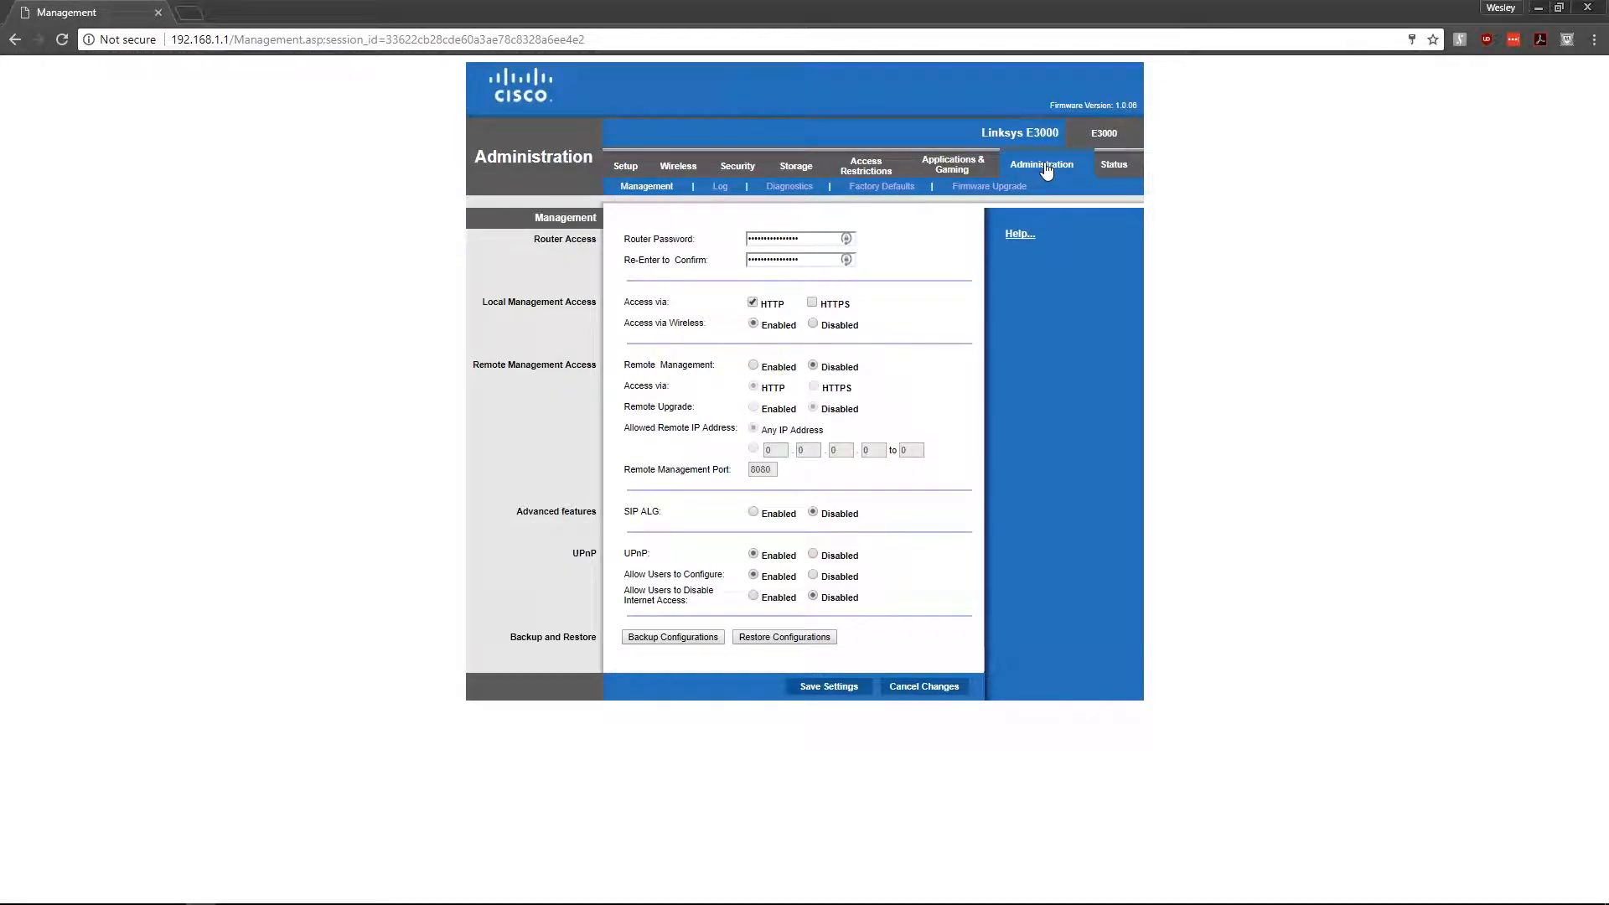
pyautogui.click(993, 188)
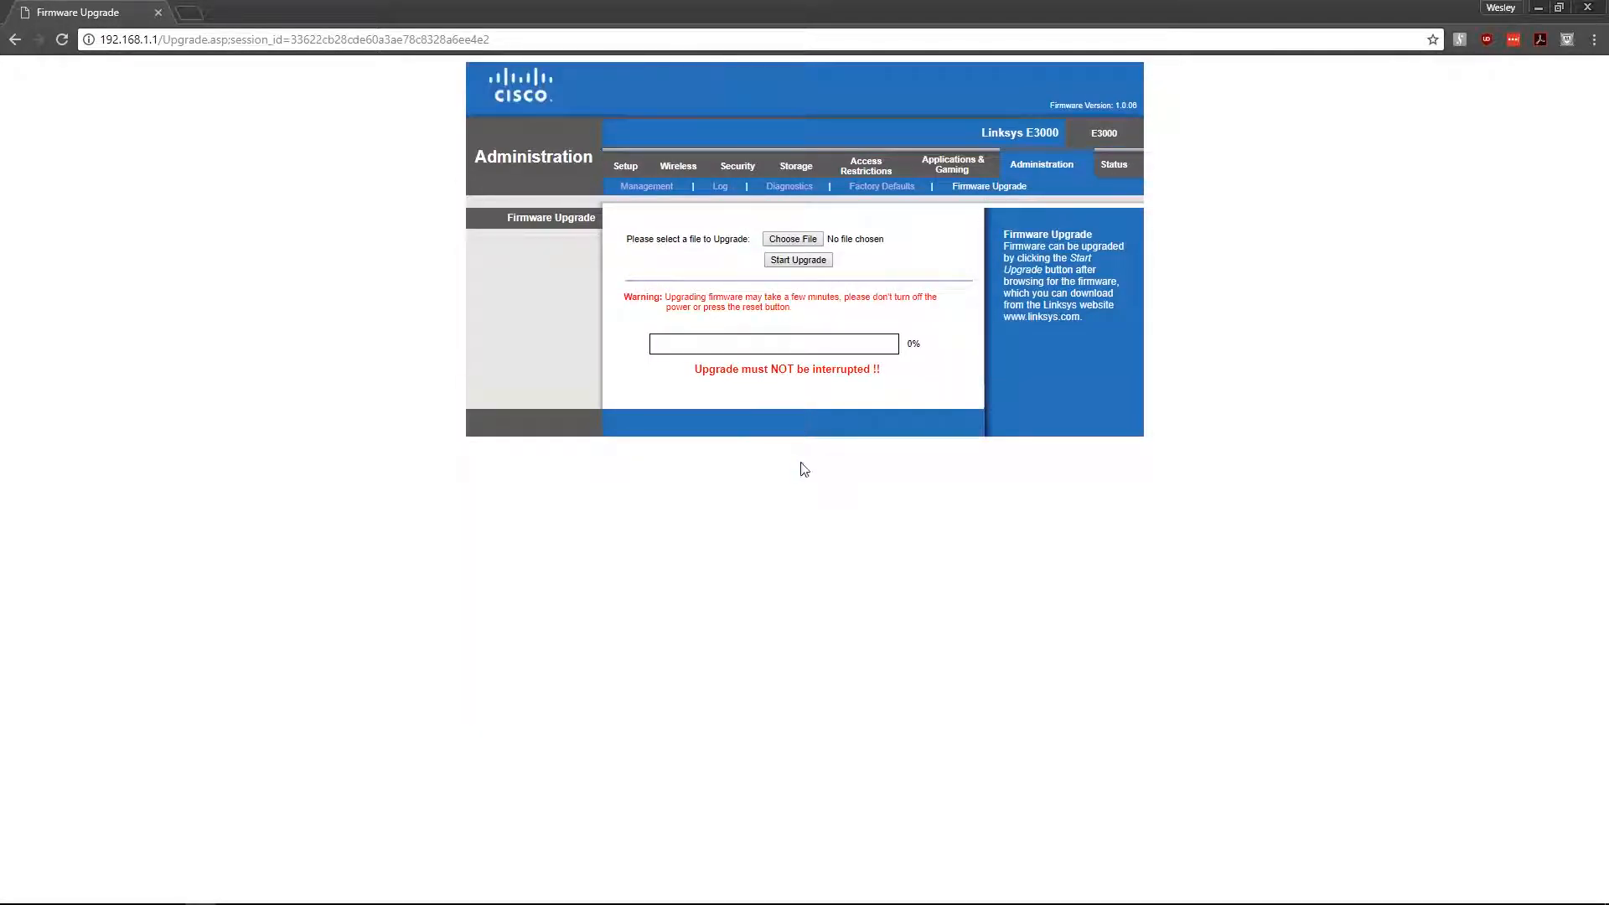
pyautogui.click(798, 241)
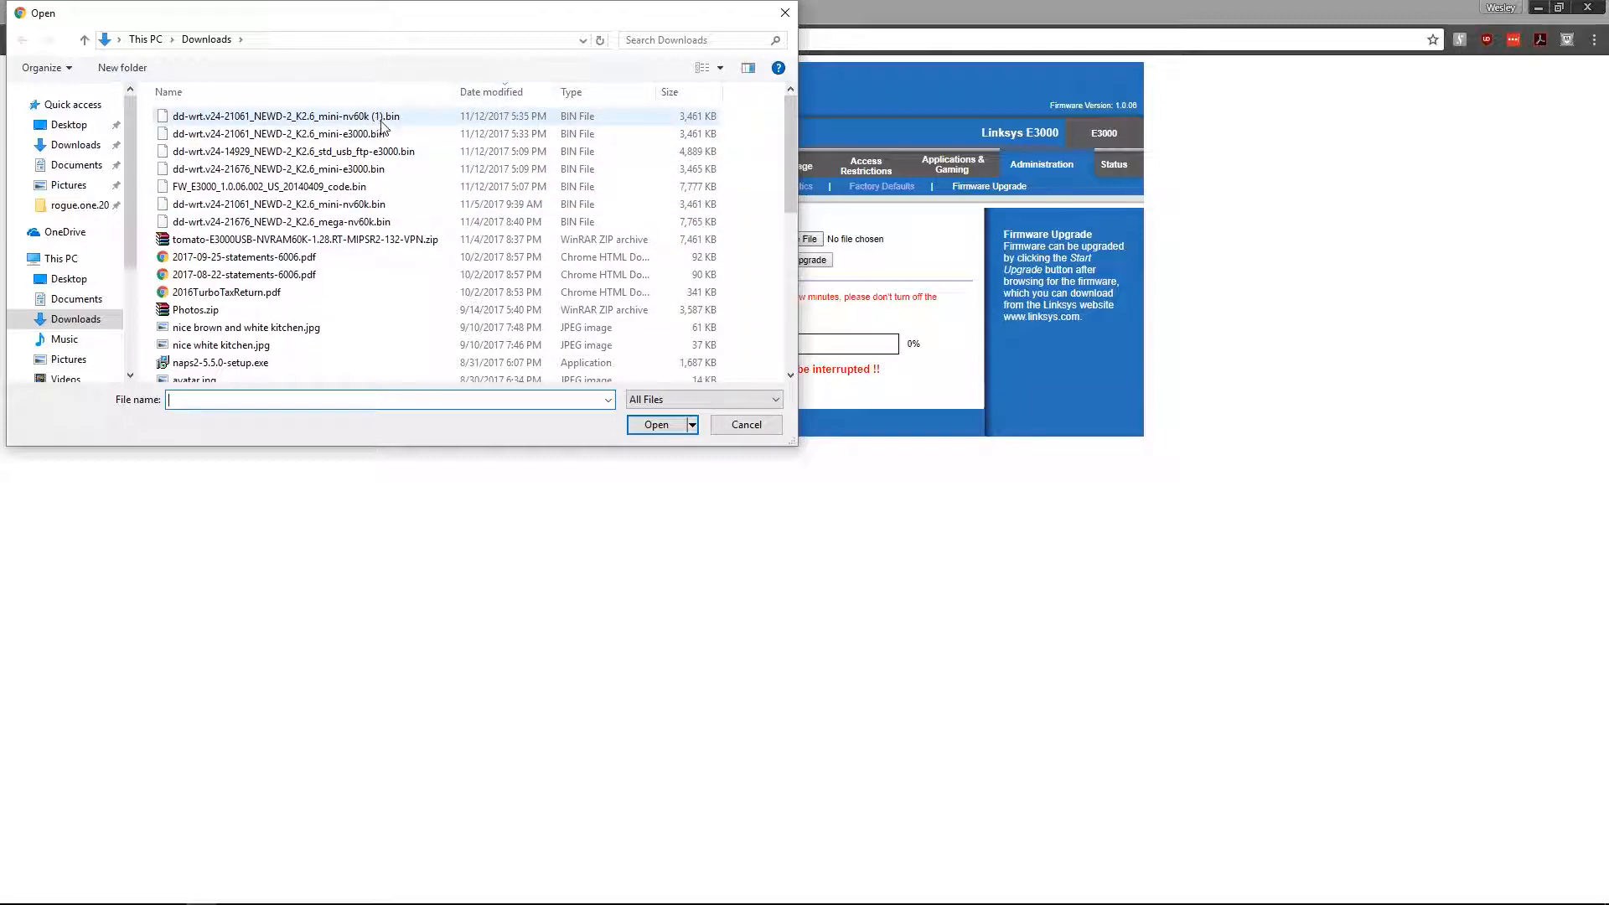
# - Select dd-wrt.v24-21061_NEWD-2_K2.6_mini-e3000.bin and start the firmware upgrade
pyautogui.click(317, 136)
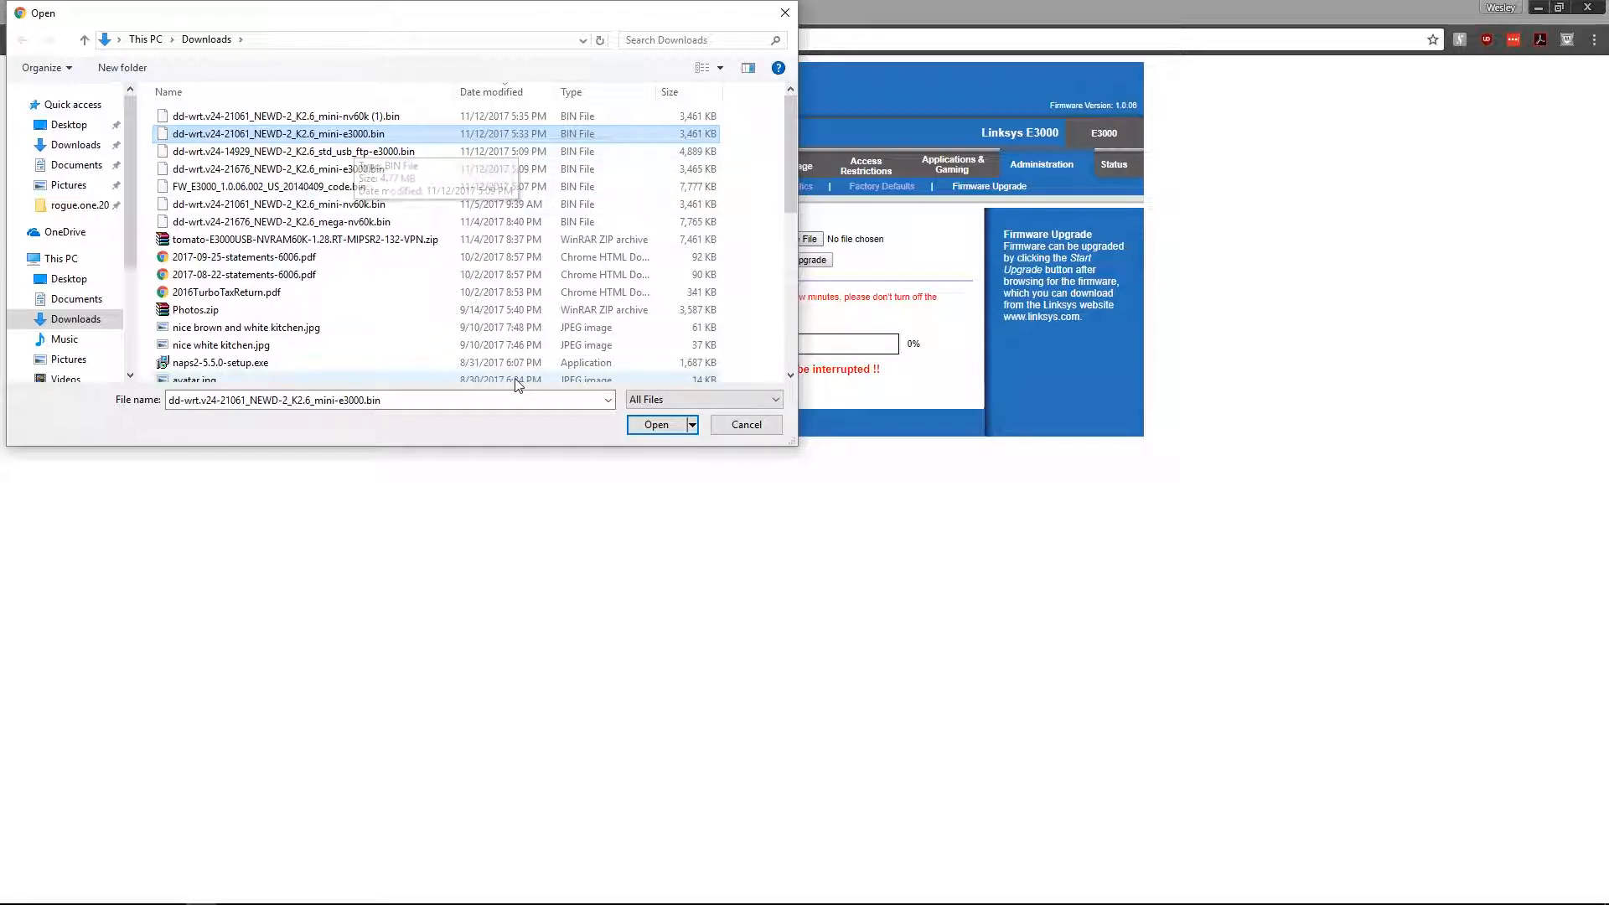
pyautogui.click(650, 425)
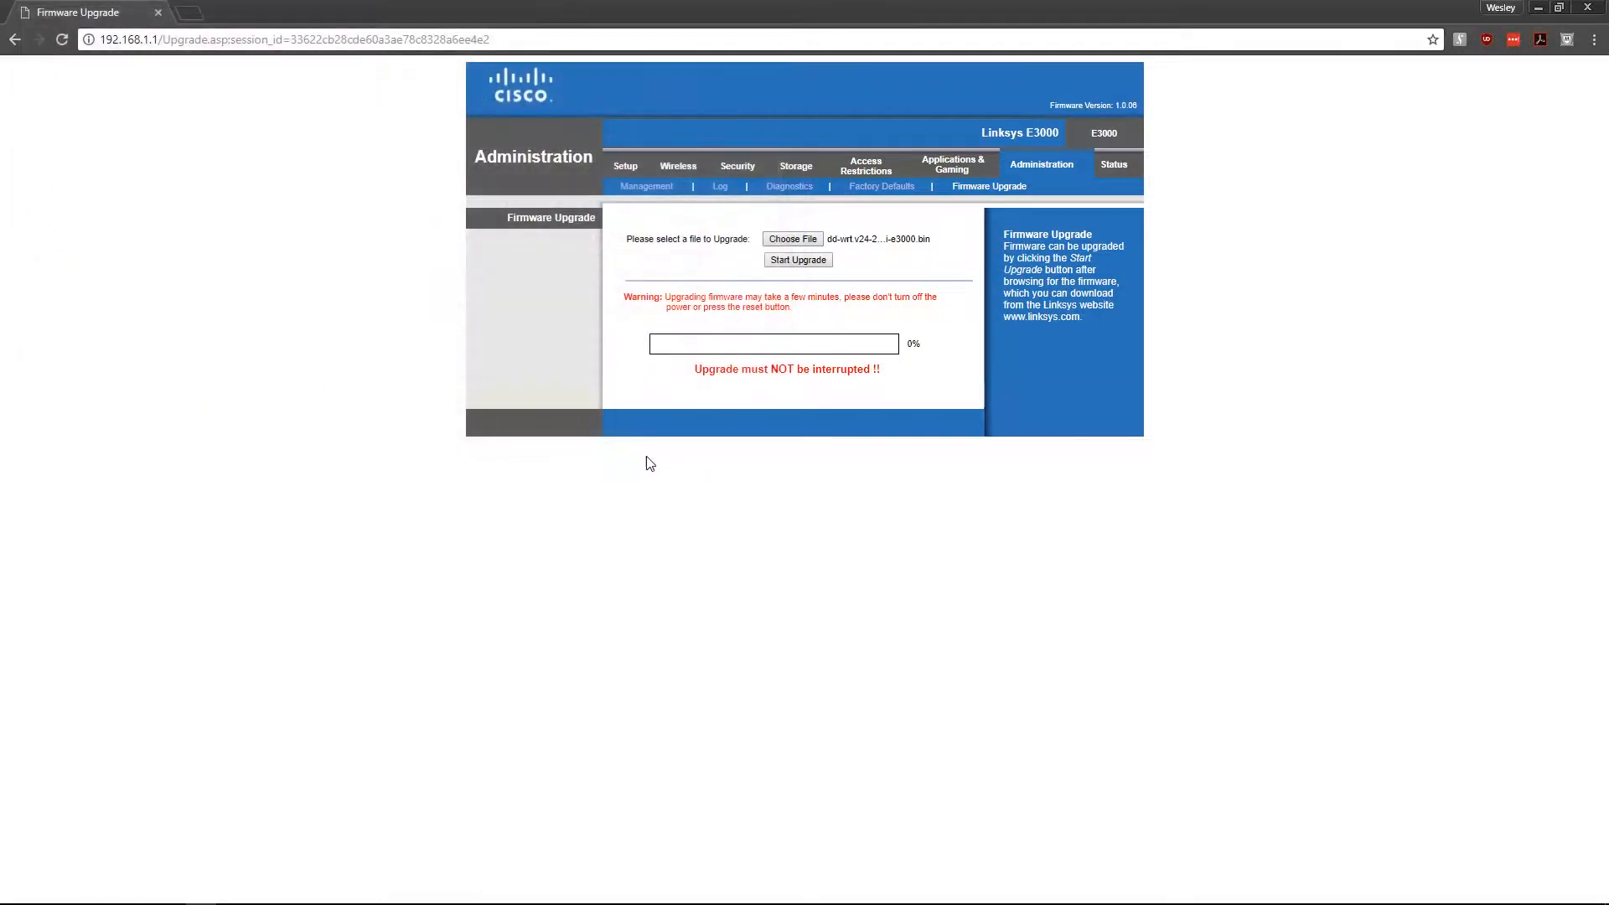
pyautogui.click(806, 260)
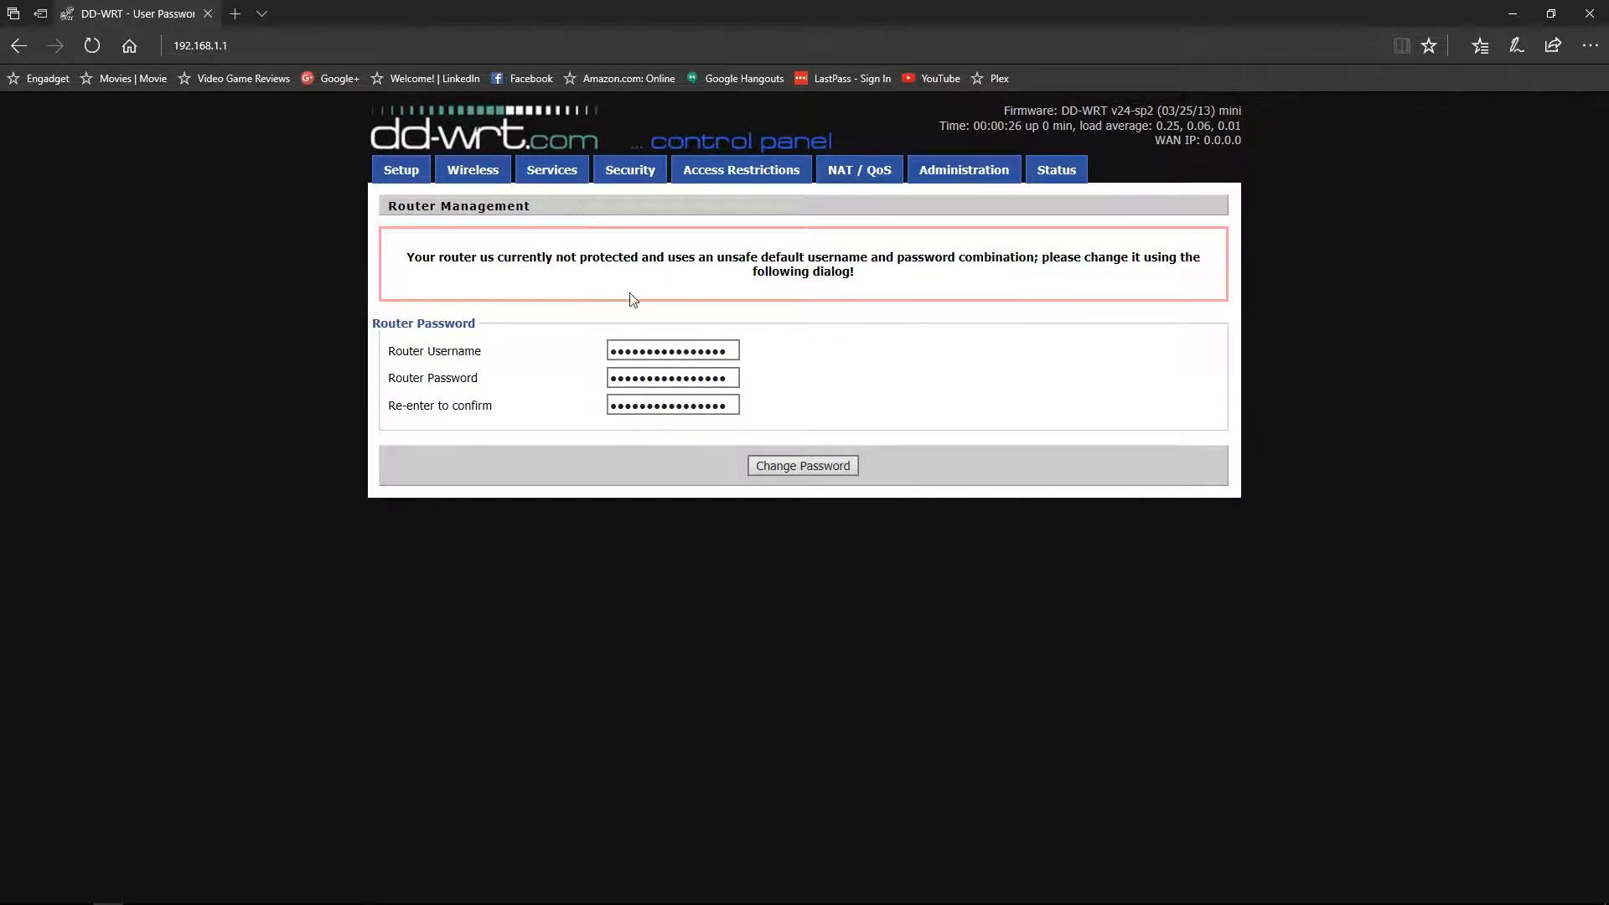
# - Replace the default router username, enter and confirm a new password, and apply Change Password
pyautogui.doubleClick(698, 350)
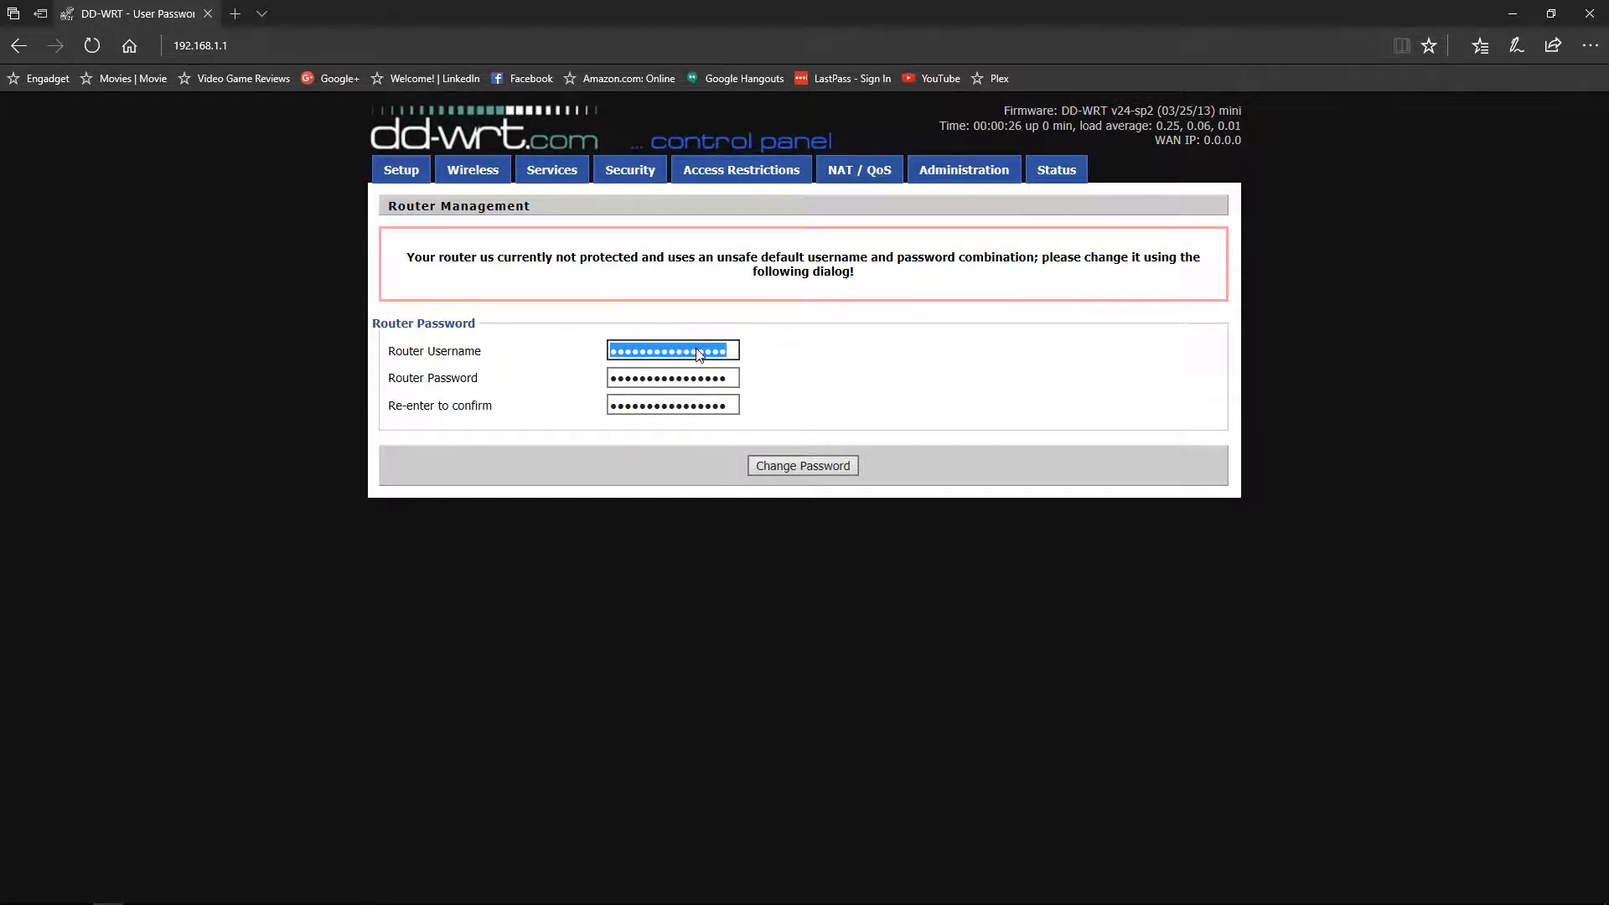
pyautogui.write('a••••')
pyautogui.press('Tab')
pyautogui.write('••••••••')
pyautogui.press('Tab')
pyautogui.write('•••••••')
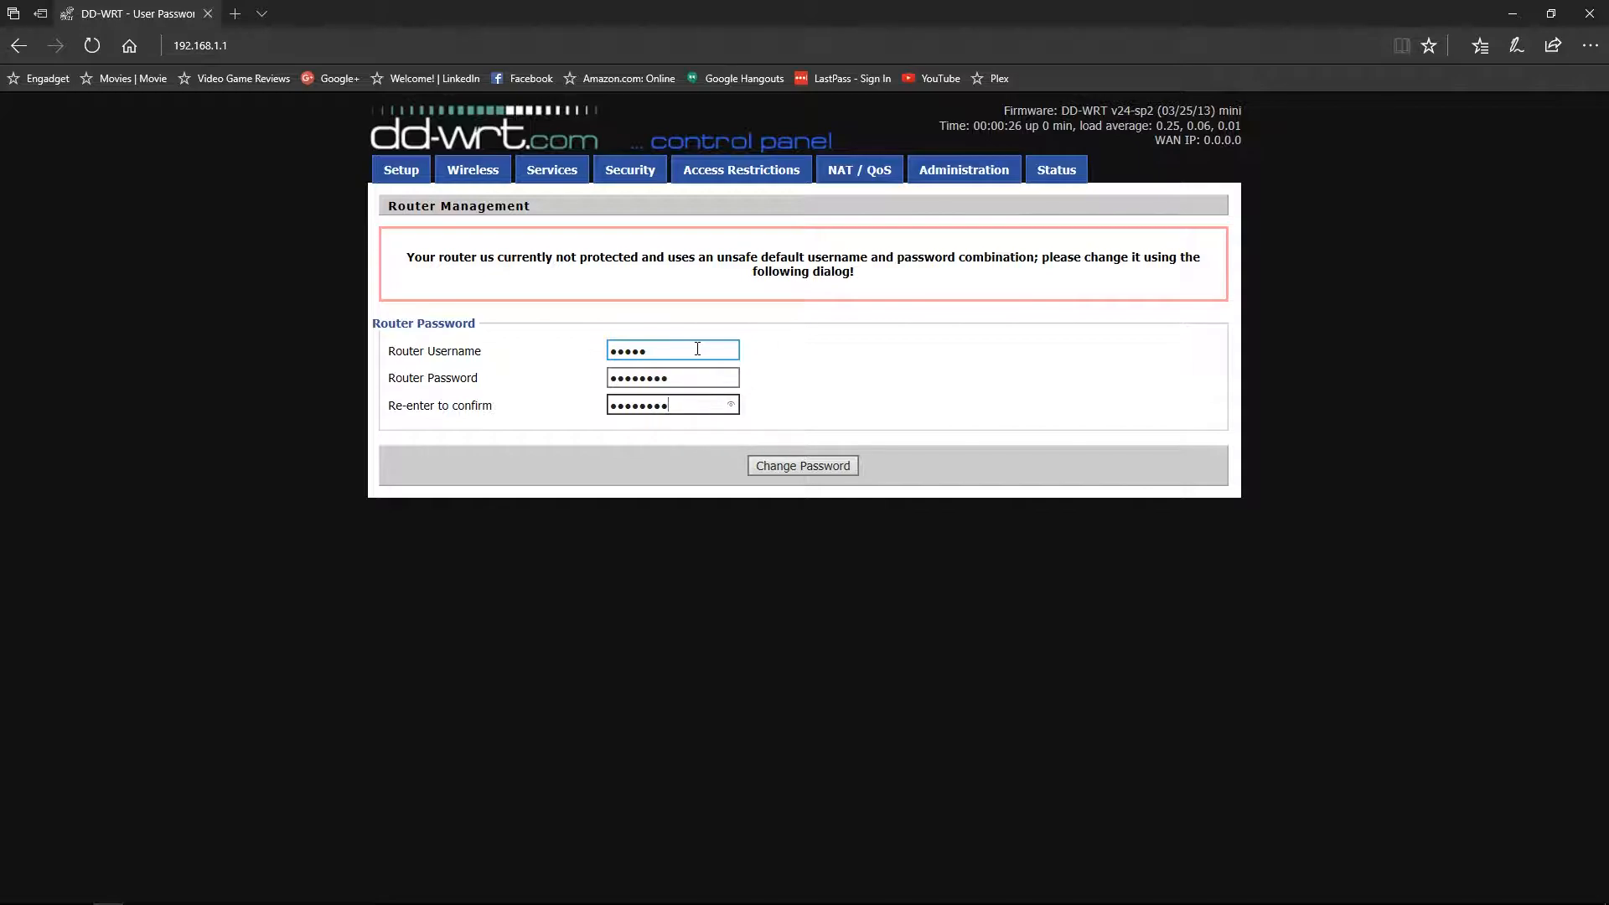
pyautogui.click(809, 466)
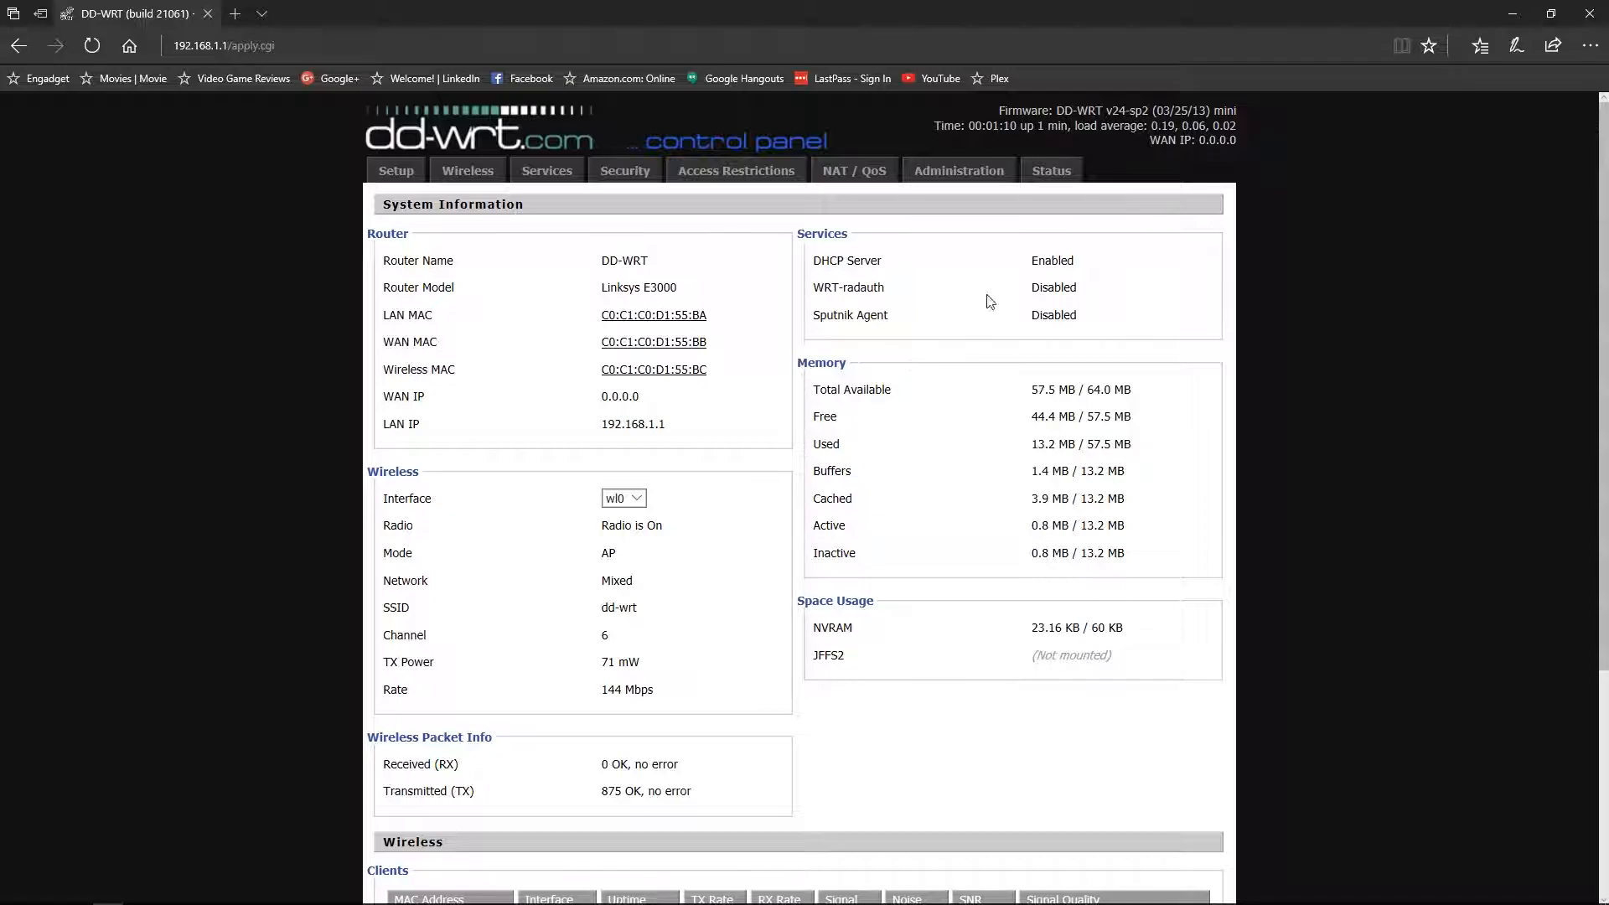
# - Sign in with the saved credentials and open Administration > Firmware Upgrade
pyautogui.click(978, 174)
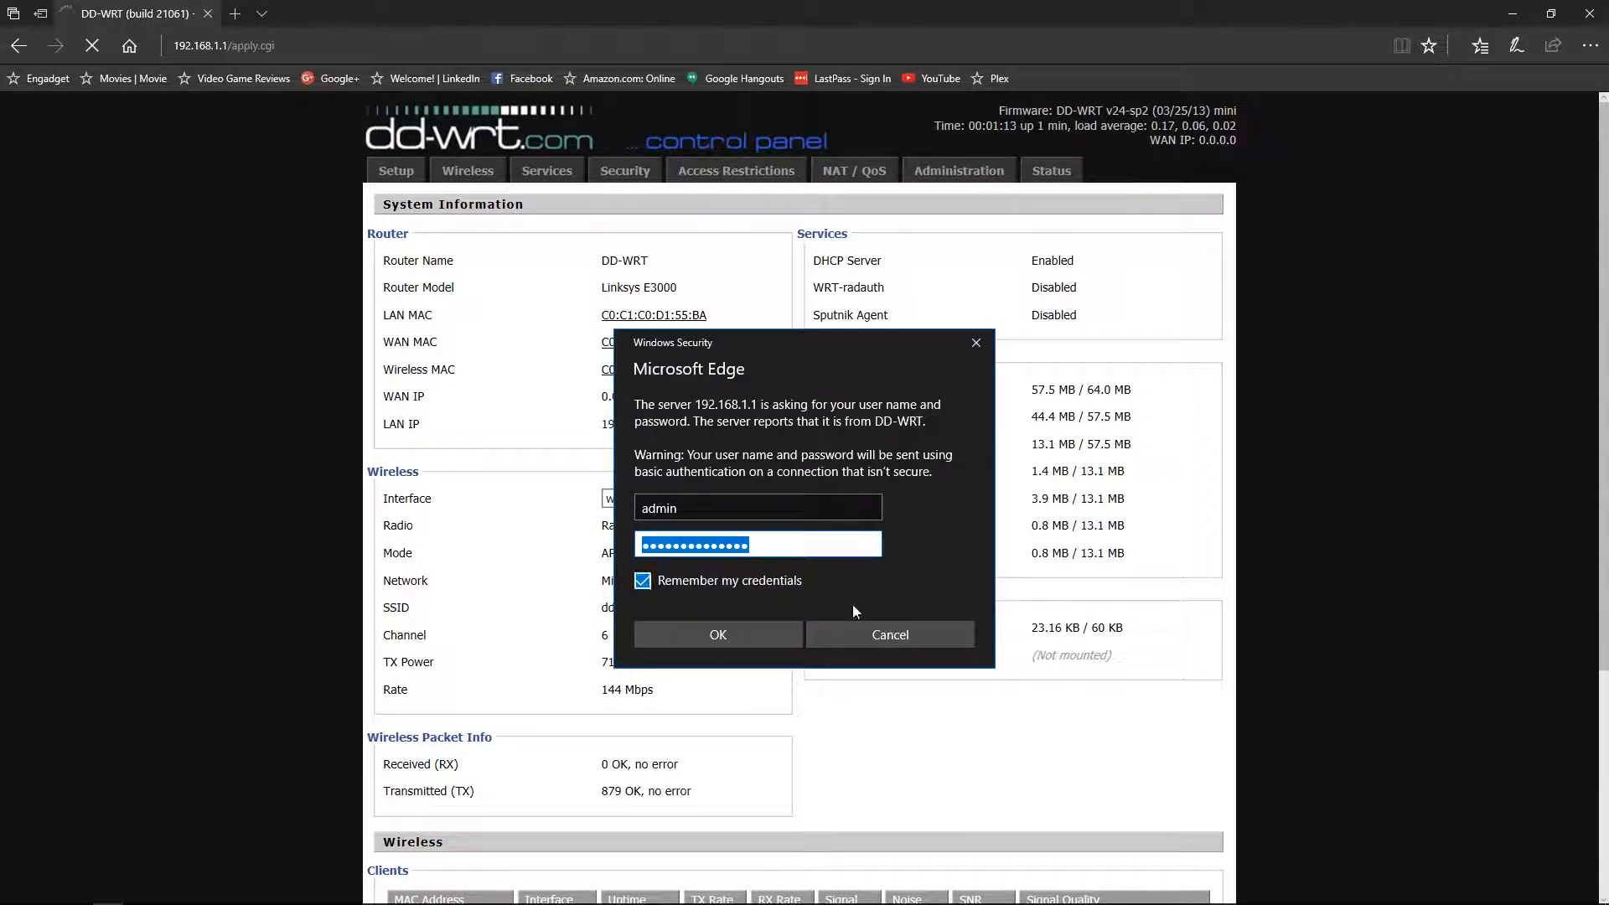
pyautogui.click(747, 631)
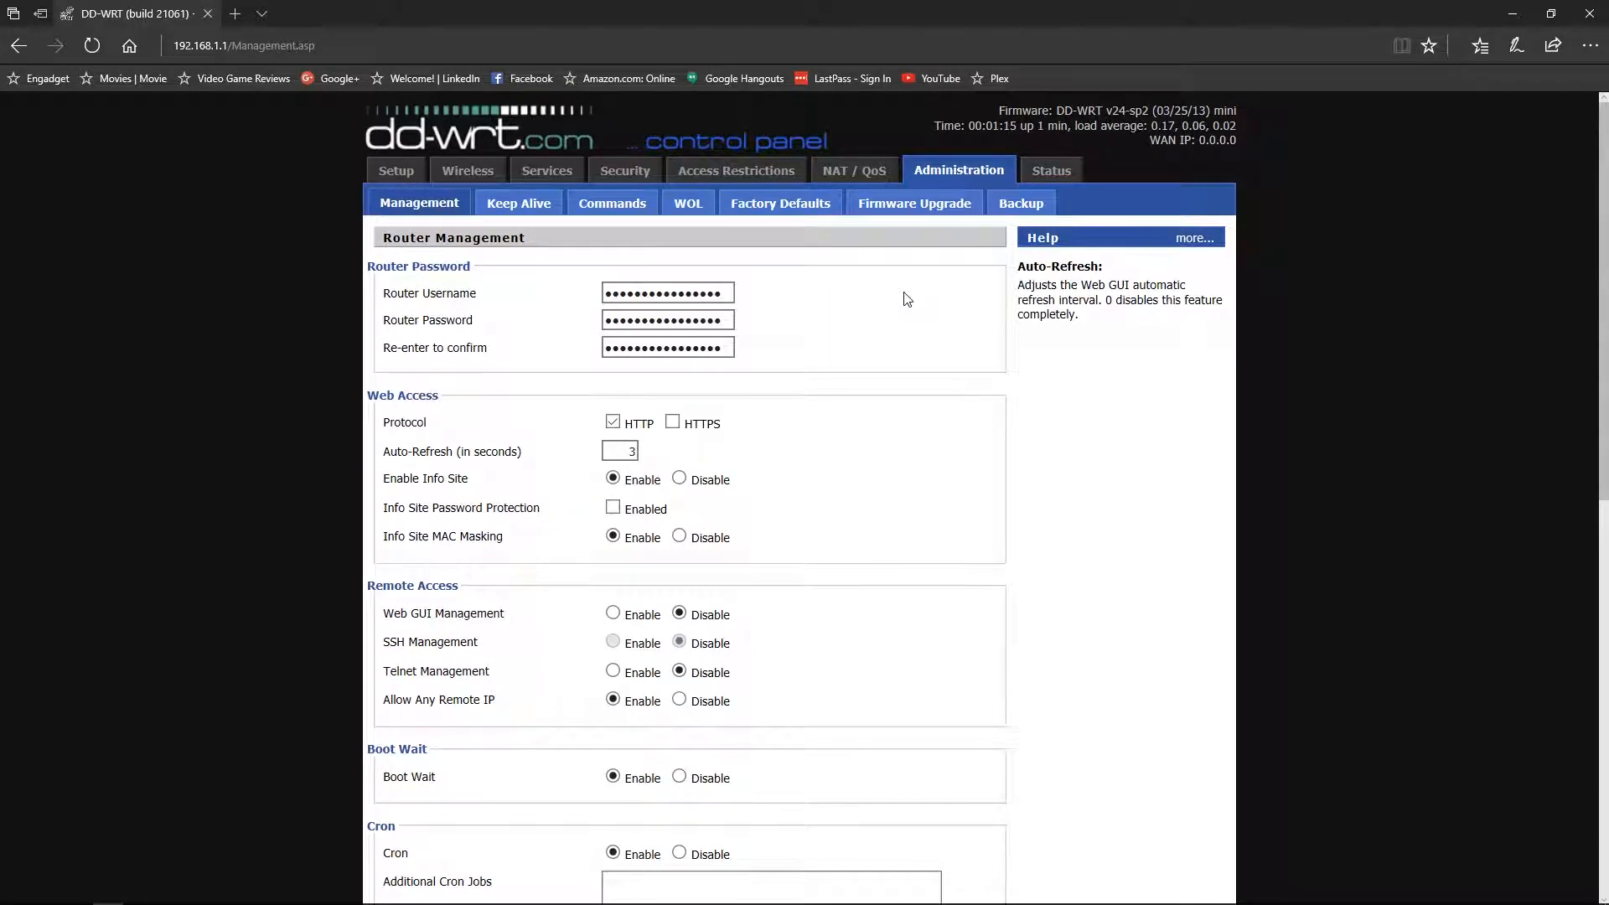
pyautogui.click(903, 211)
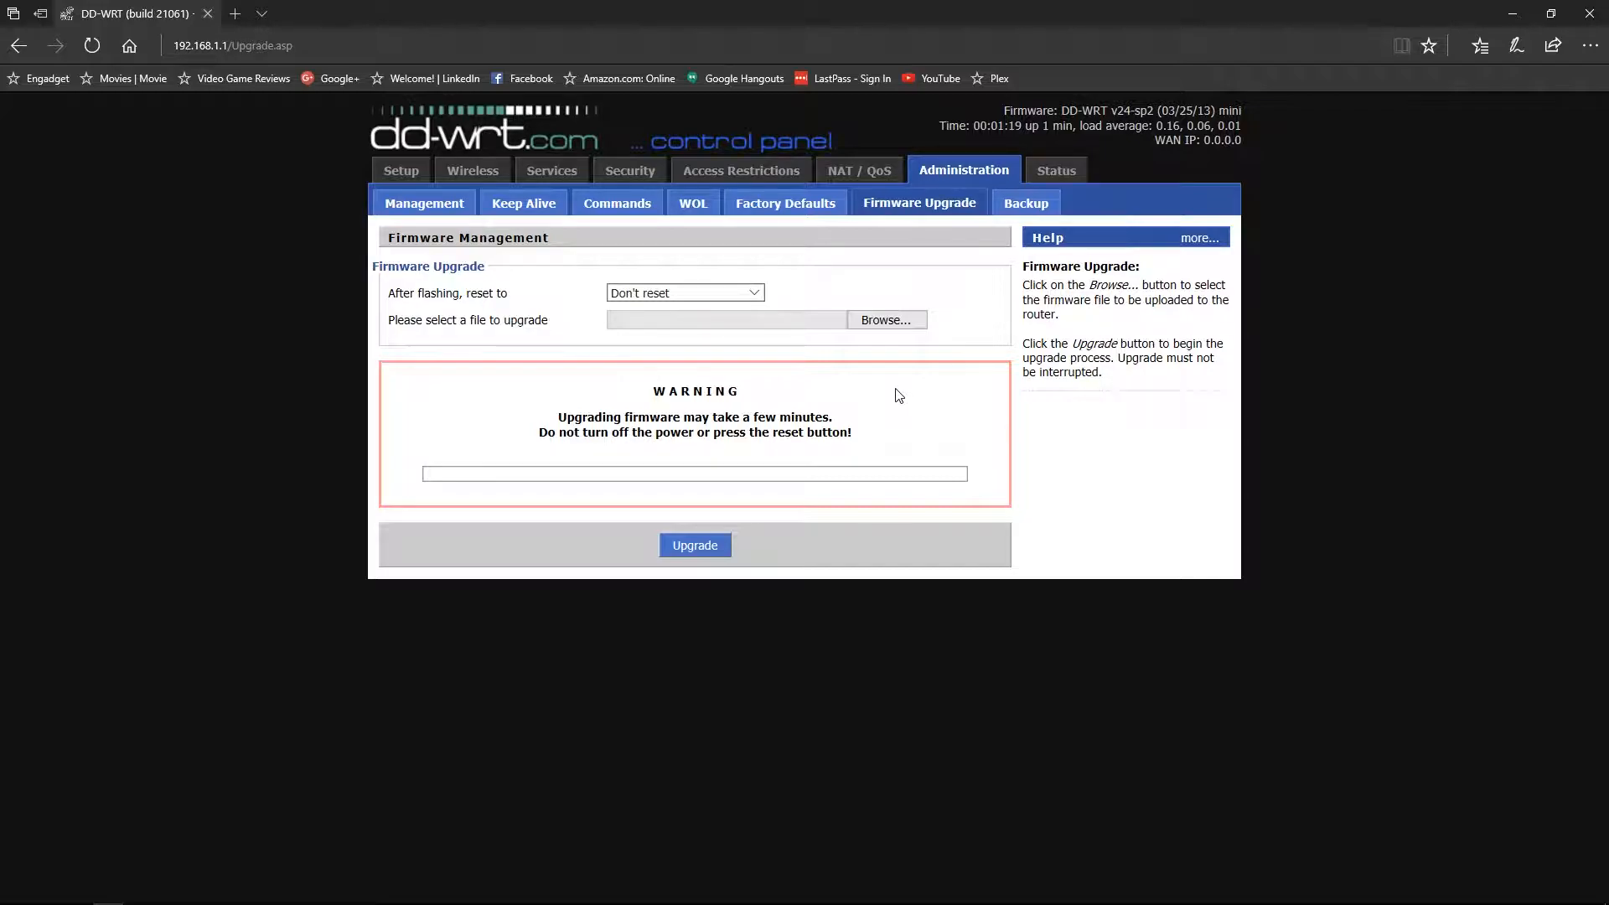
# - Set After flashing to Reset to Default settings and upgrade with dd-wrt.v24-21061_NEWD-2_K2.6_mini-nv60k (1).bin
pyautogui.click(753, 294)
pyautogui.click(686, 309)
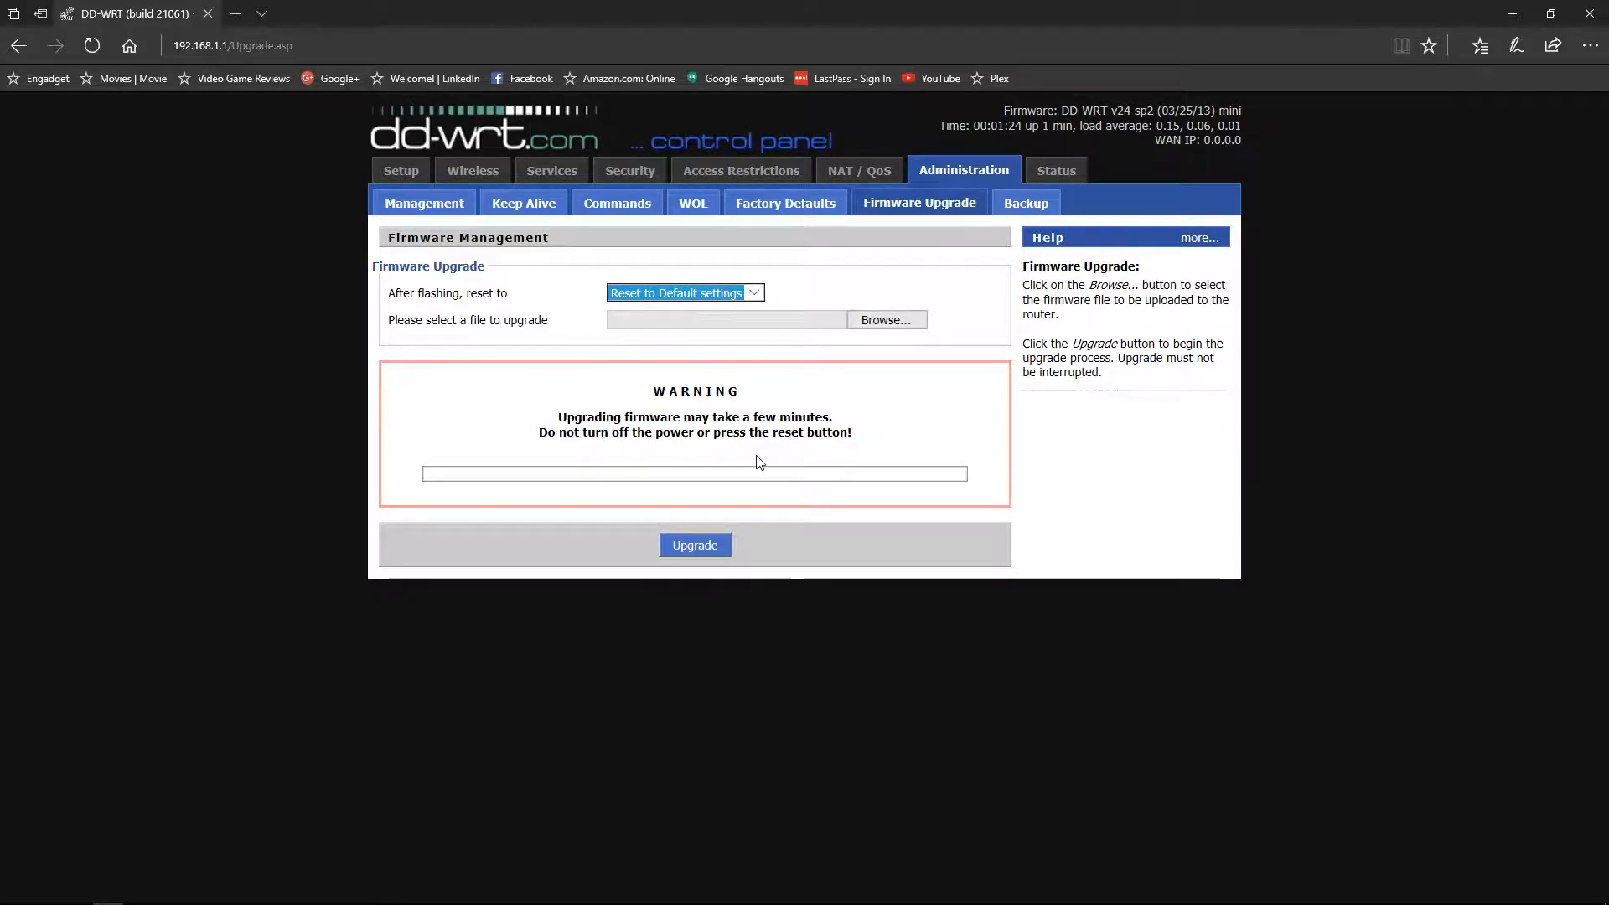
pyautogui.click(903, 327)
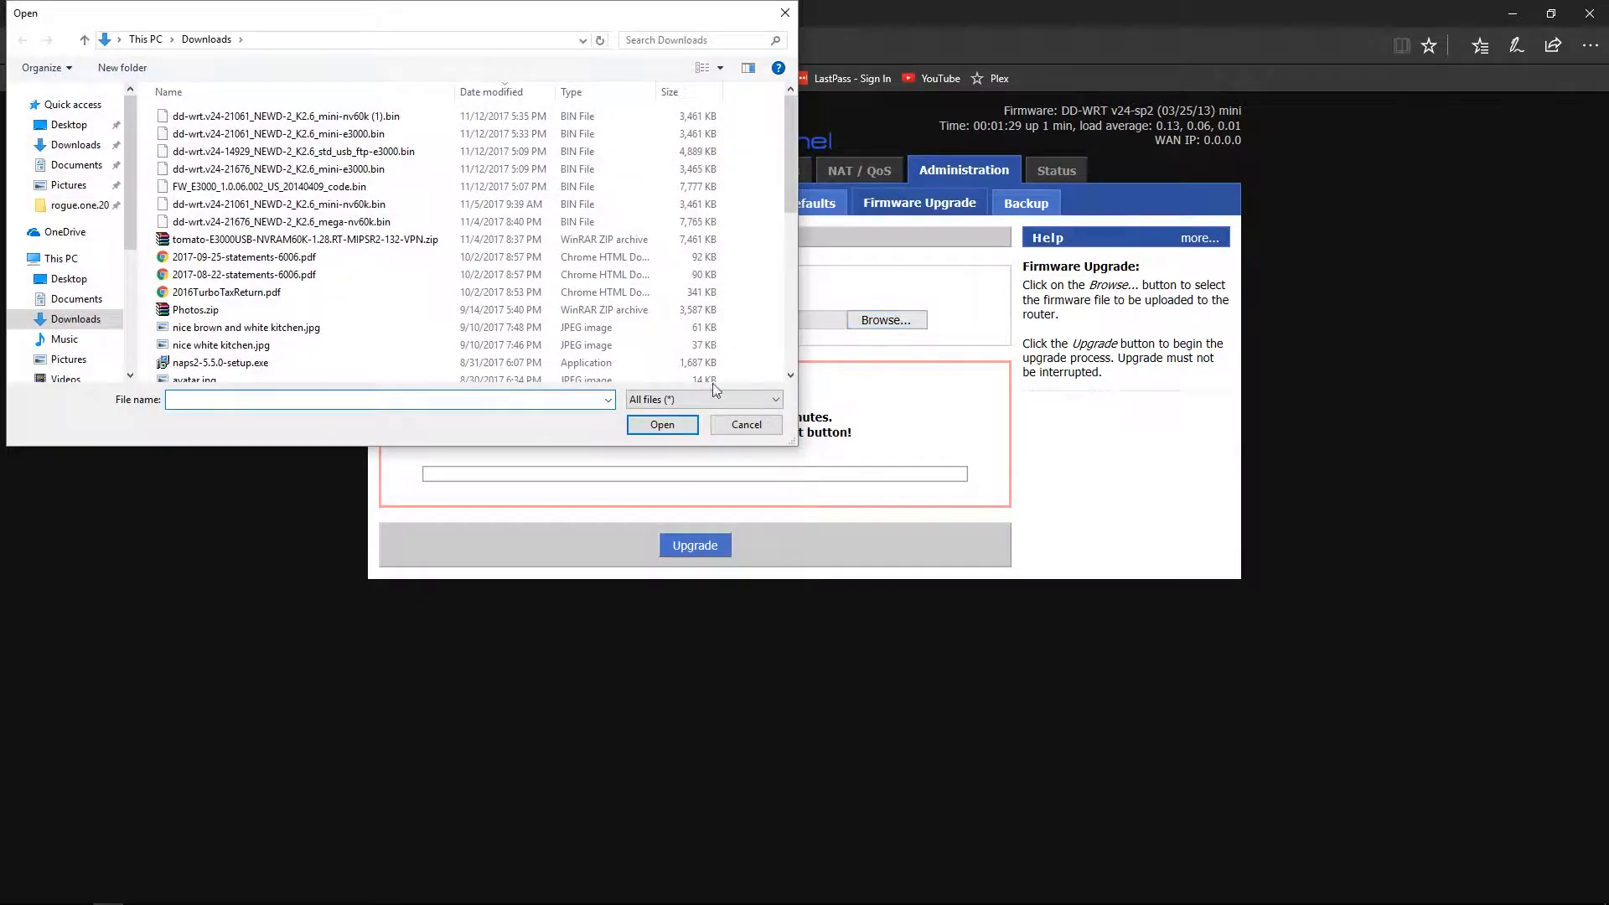
pyautogui.click(397, 119)
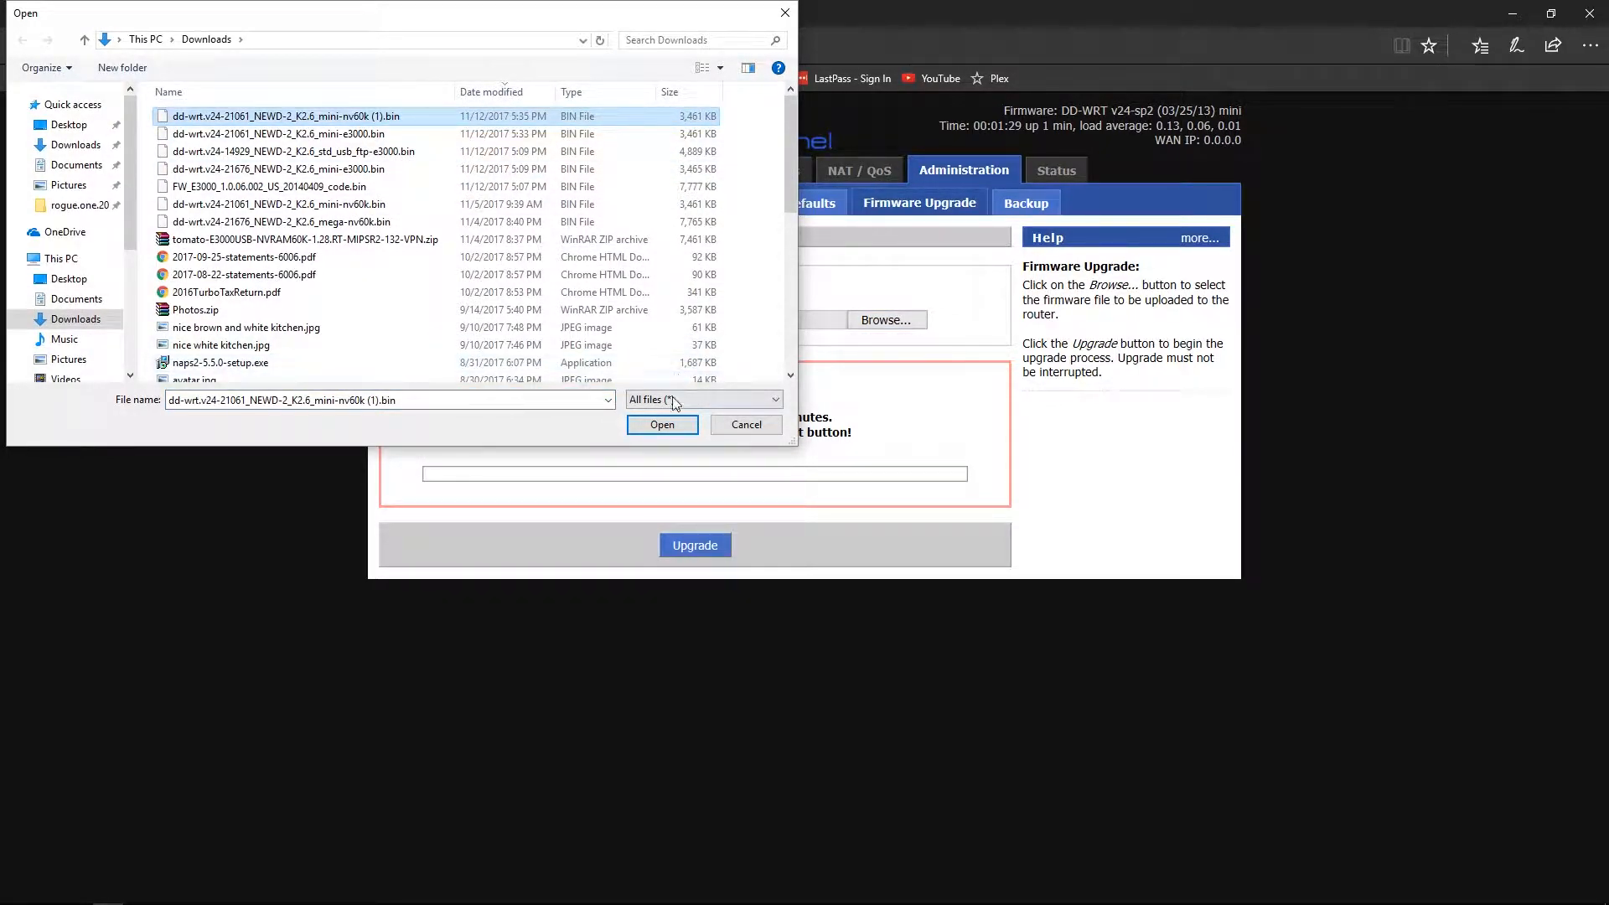
pyautogui.click(664, 426)
pyautogui.click(693, 550)
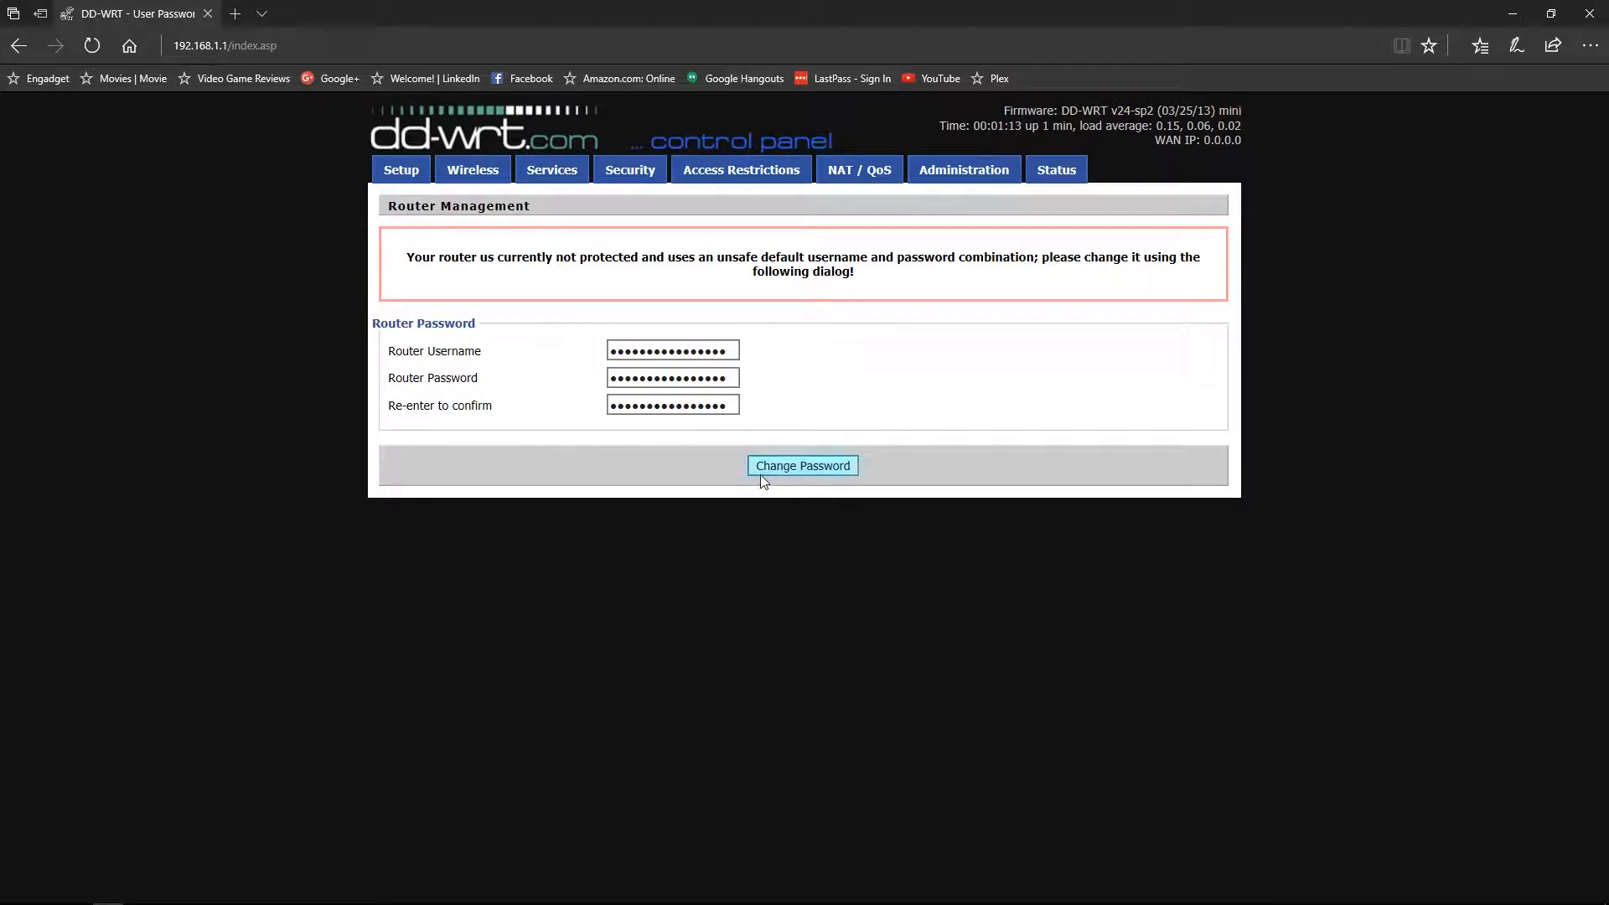
# - Enter the new router username and a confirmed new password, then save with Change Password
pyautogui.moveTo(726, 352); pyautogui.dragTo(589, 359)
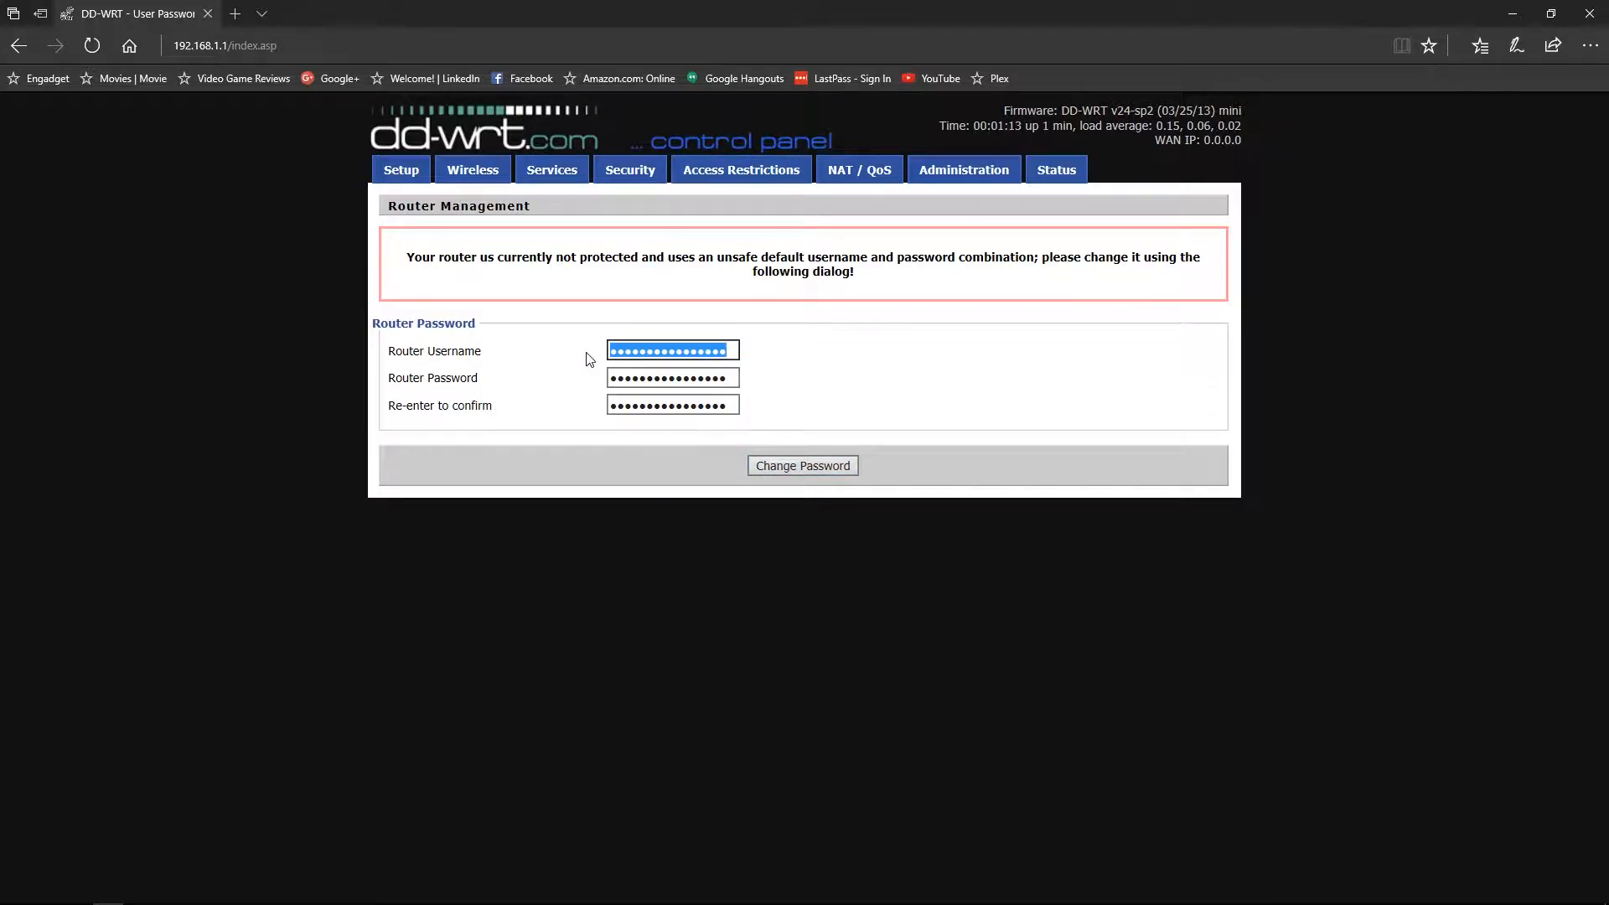
pyautogui.write('admin')
pyautogui.press('Tab')
pyautogui.write('a*******')
pyautogui.press('Tab')
pyautogui.write('********')
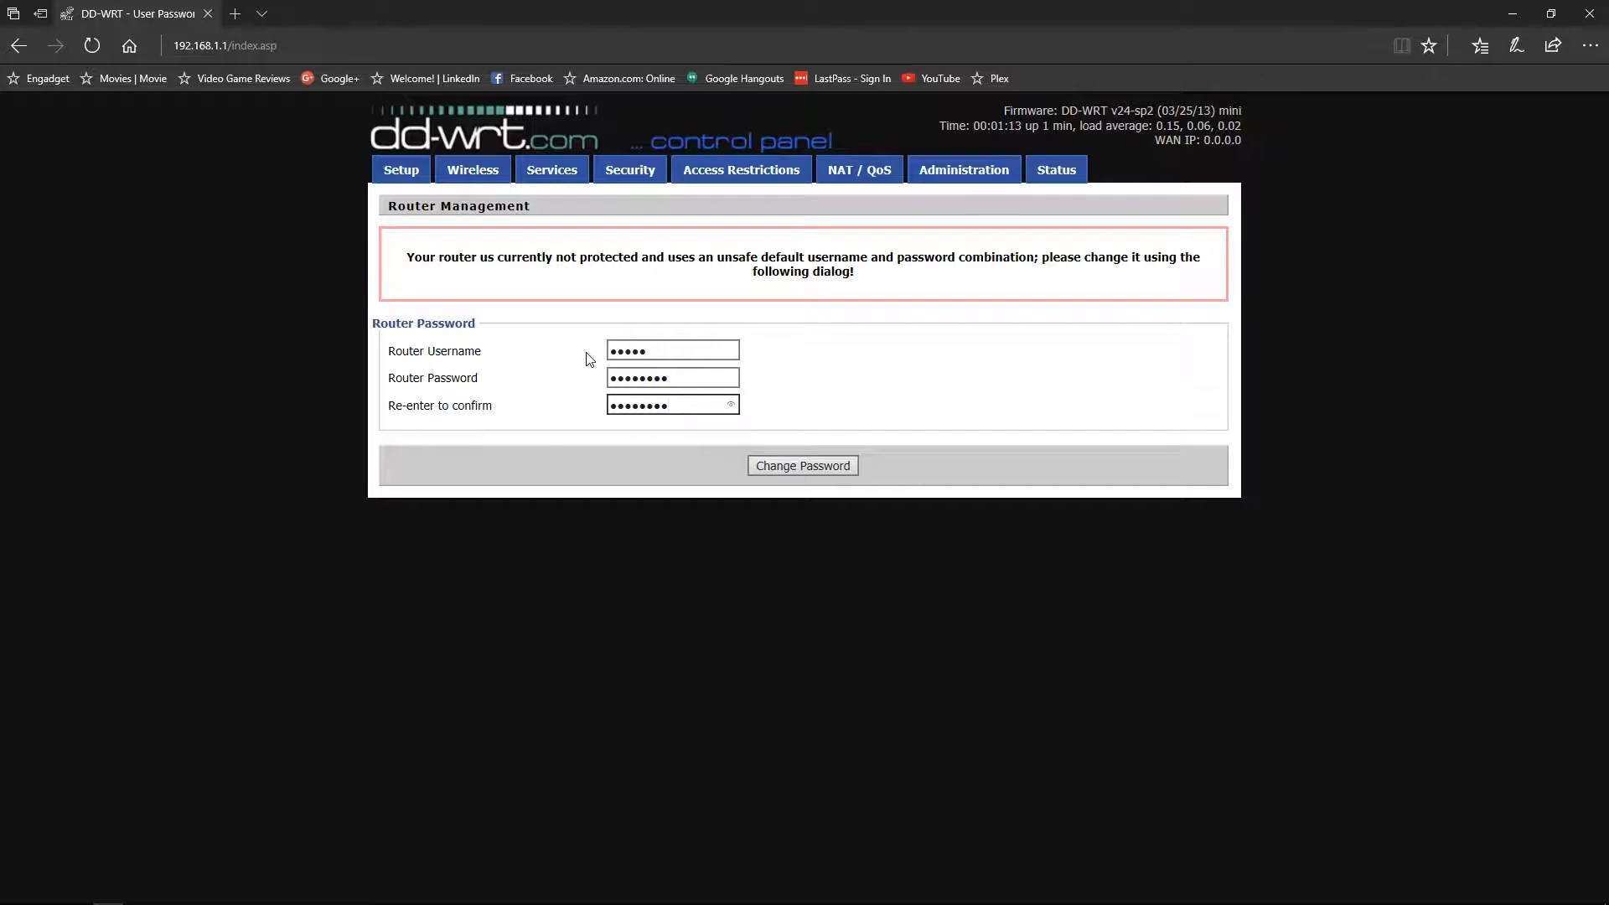
pyautogui.click(765, 467)
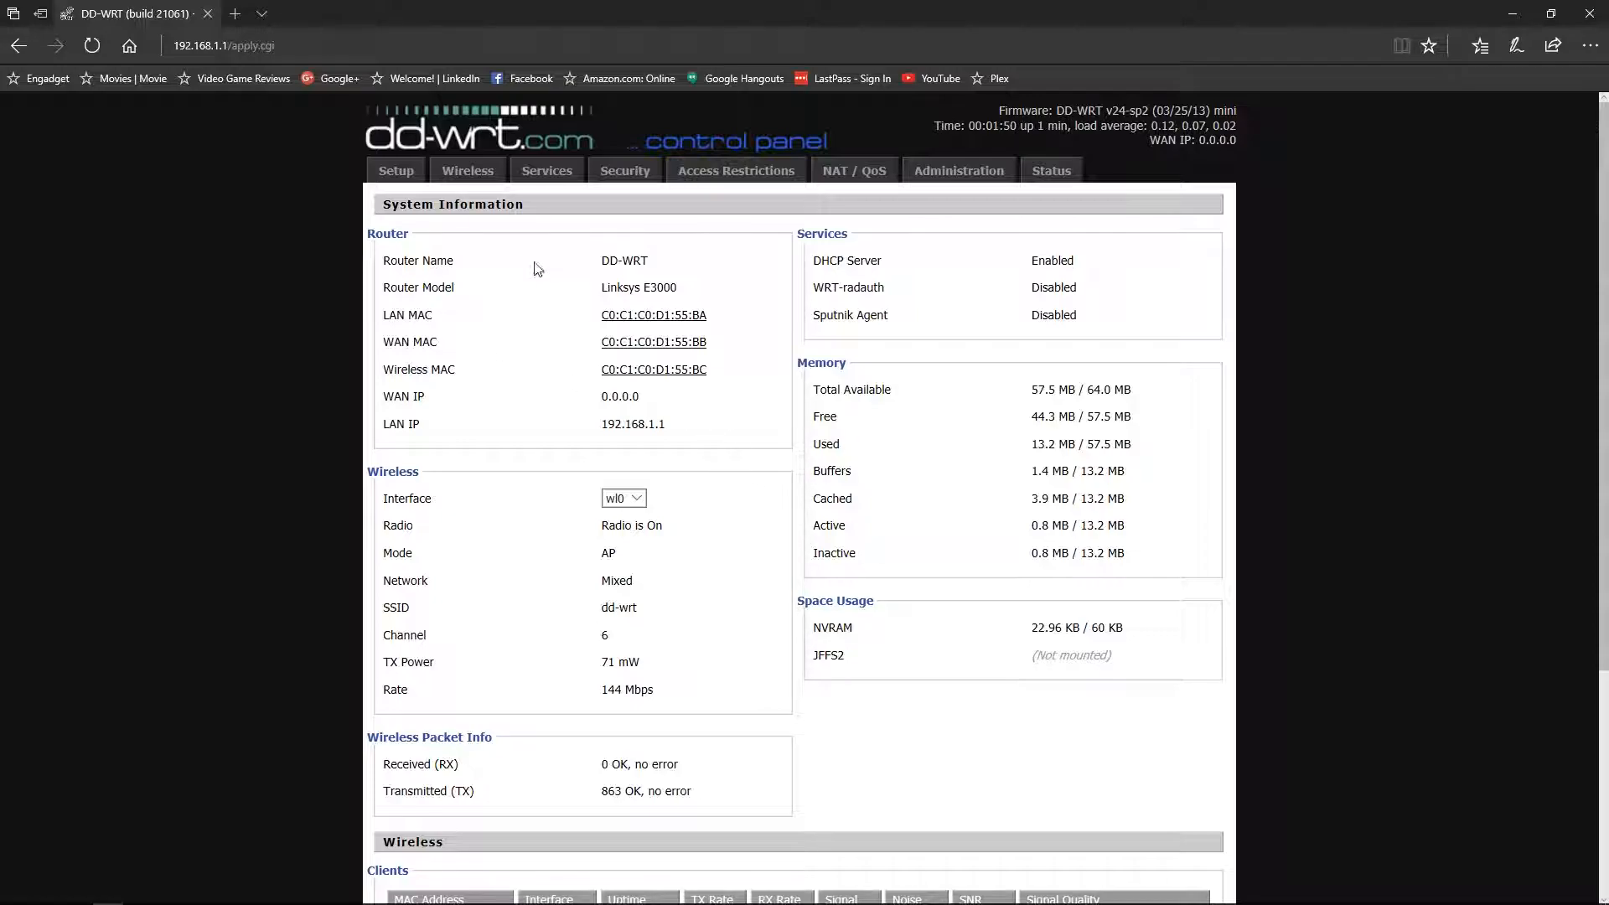
# - Navigate to Setup > Wireless to show both the 2.4 GHz and 5 GHz interfaces
pyautogui.click(396, 170)
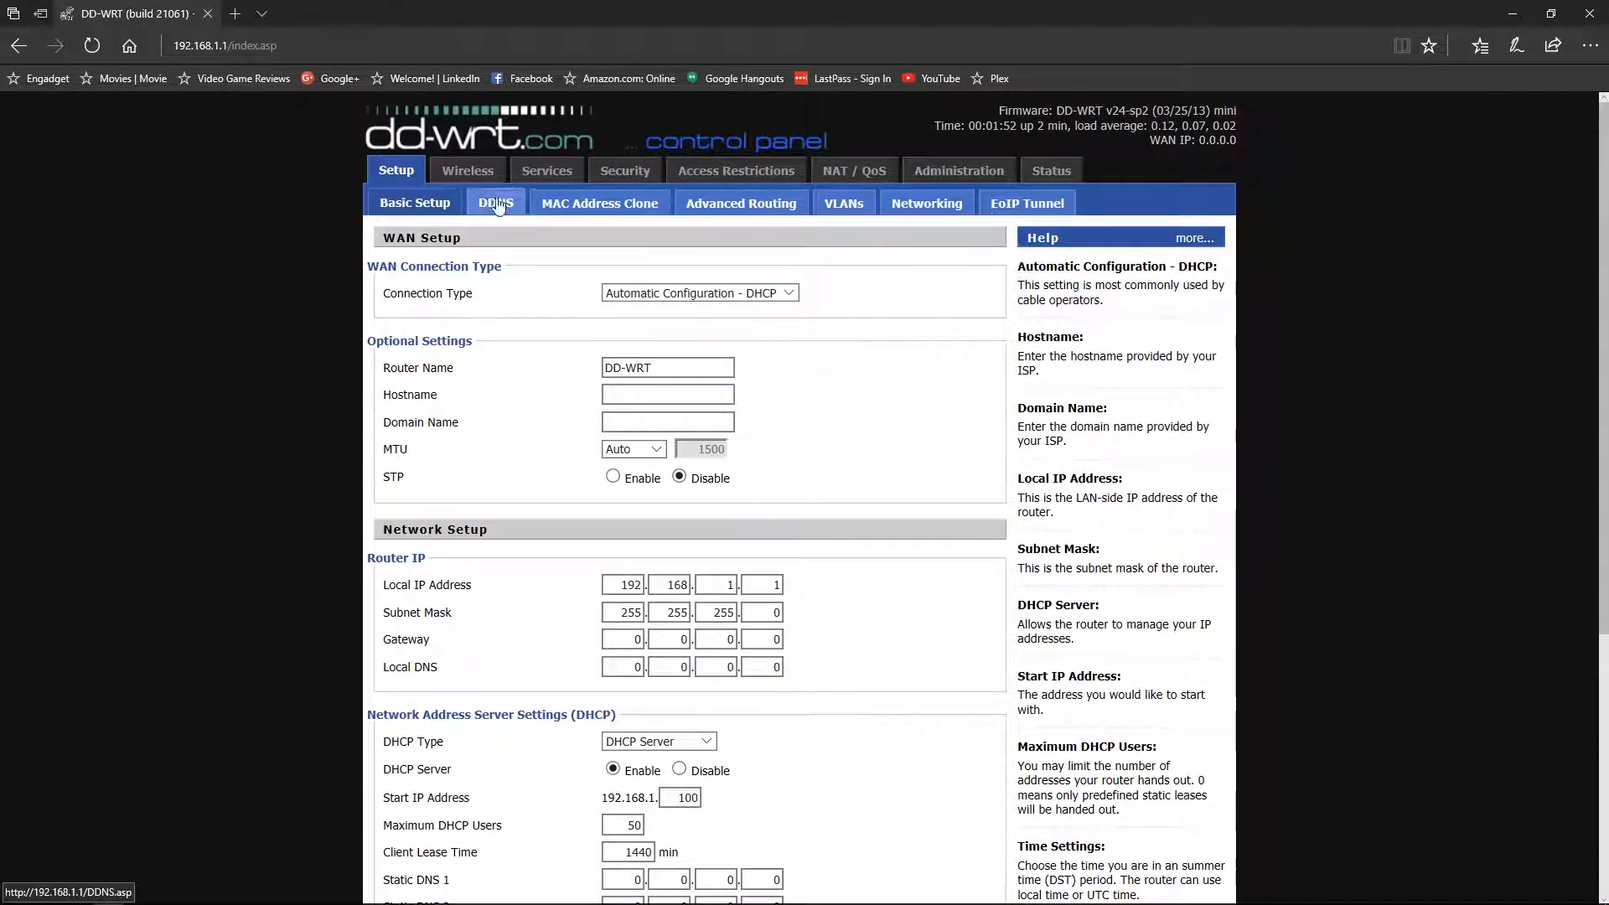
pyautogui.click(467, 171)
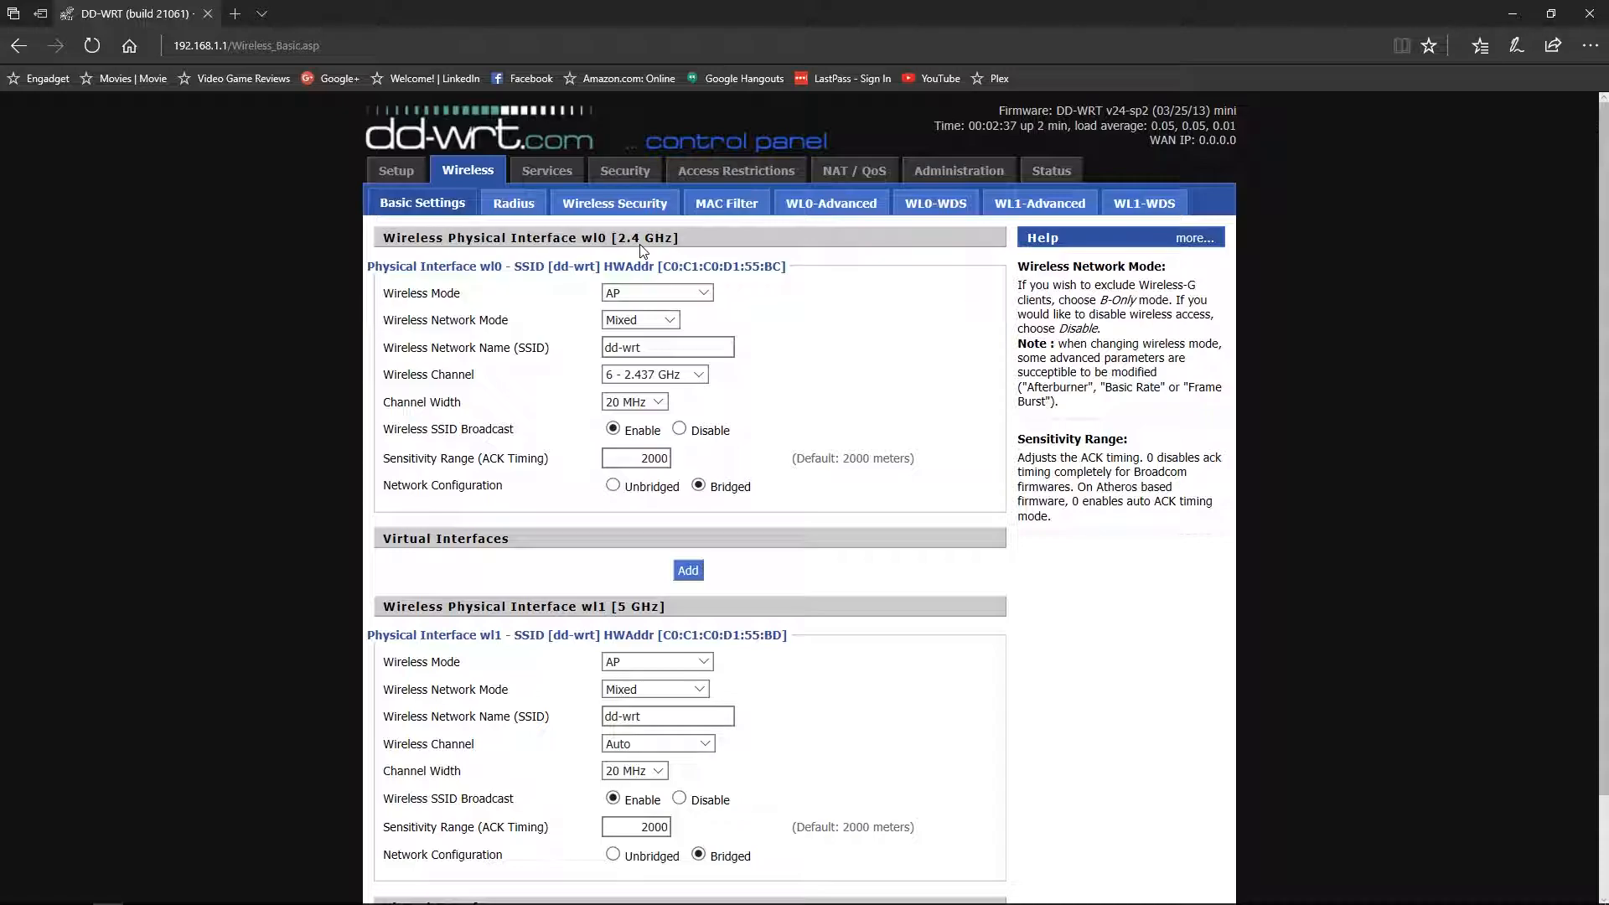
pyautogui.click(704, 293)
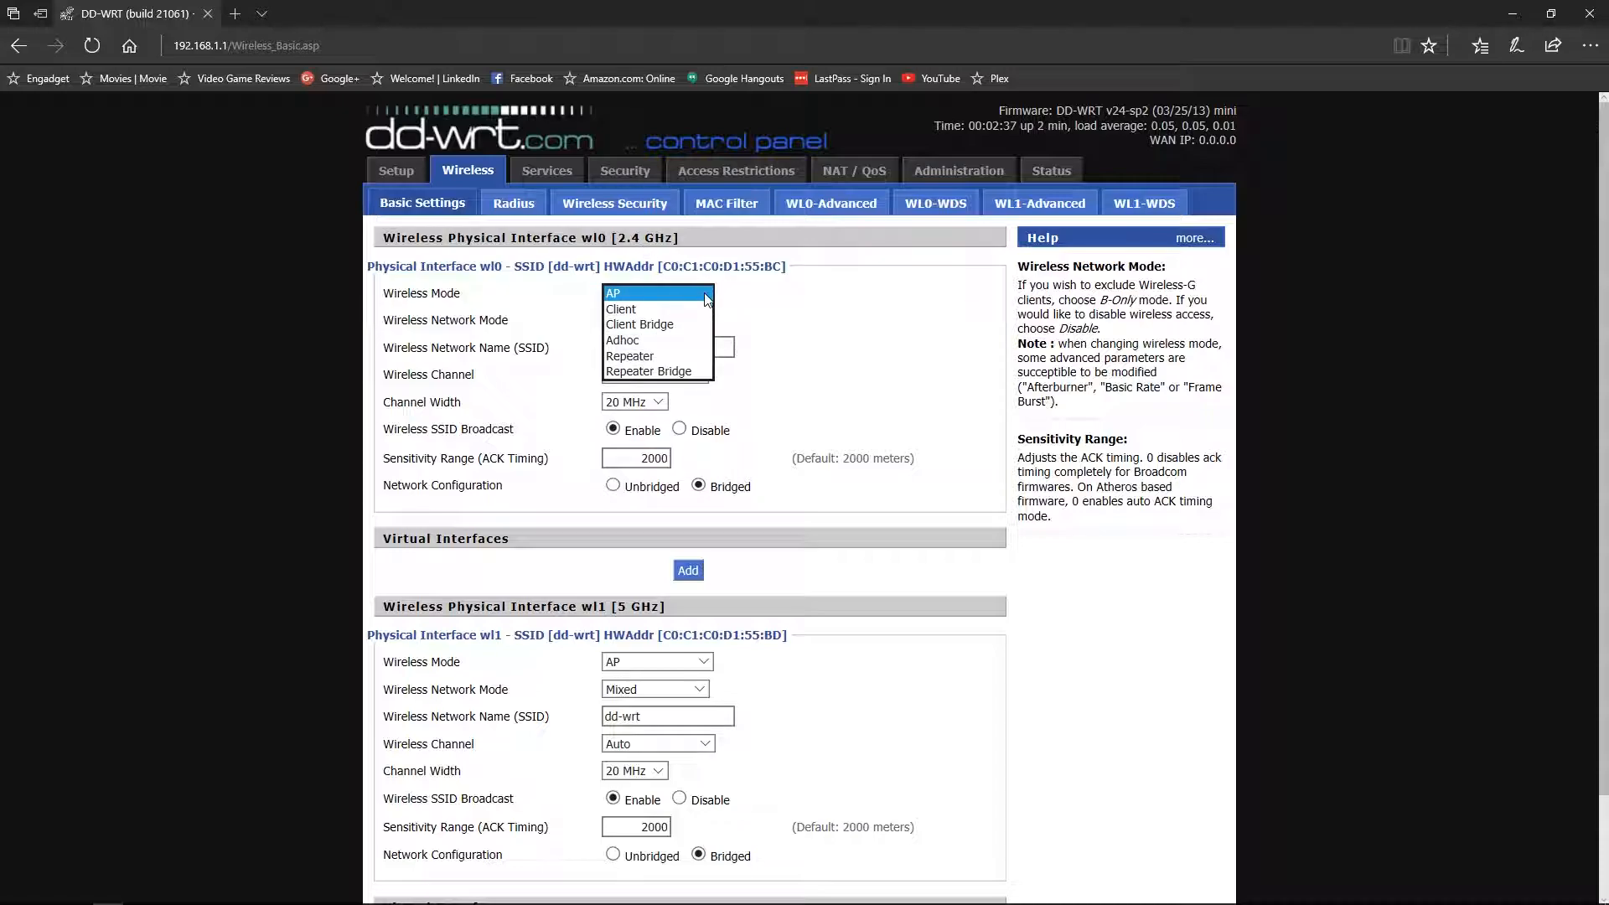
pyautogui.click(655, 352)
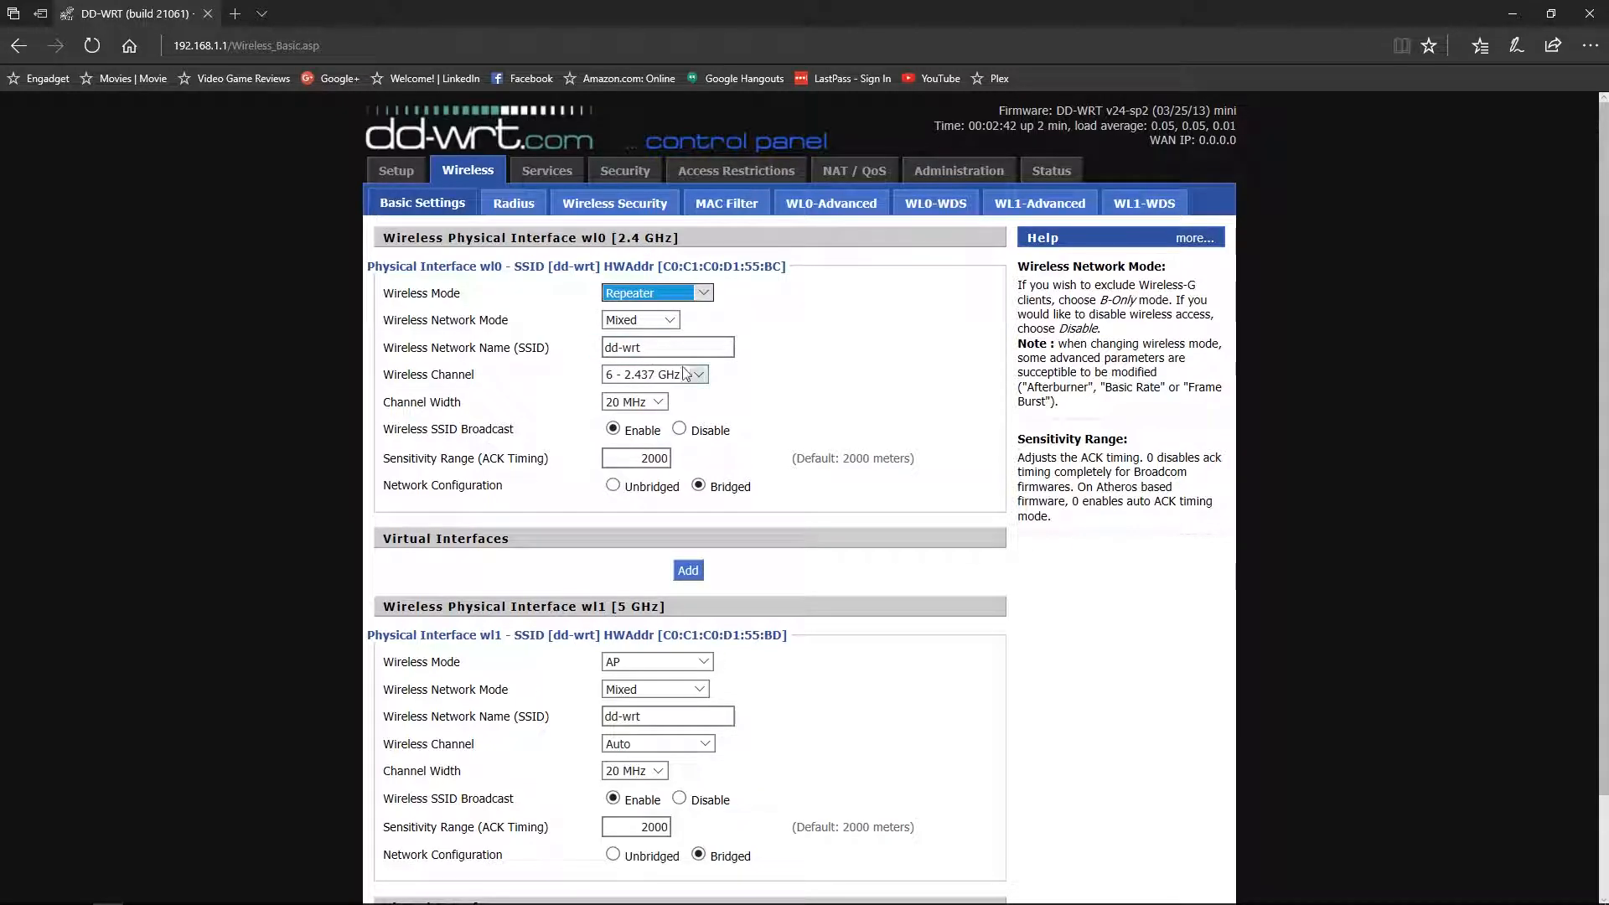
pyautogui.click(656, 317)
pyautogui.click(689, 329)
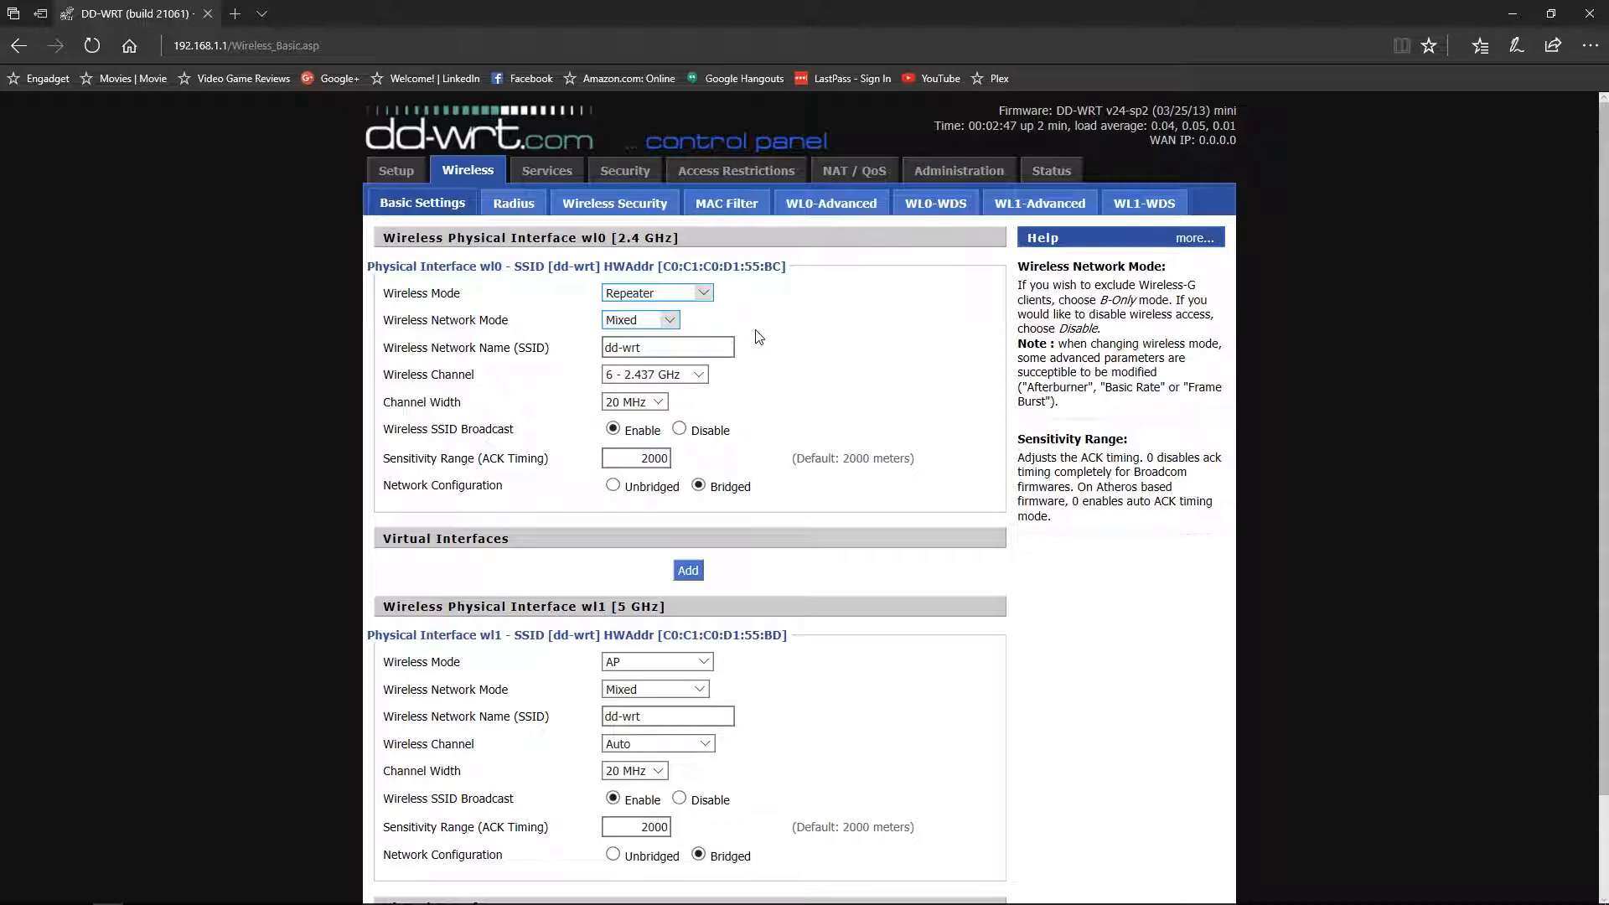
pyautogui.moveTo(670, 348); pyautogui.dragTo(595, 350)
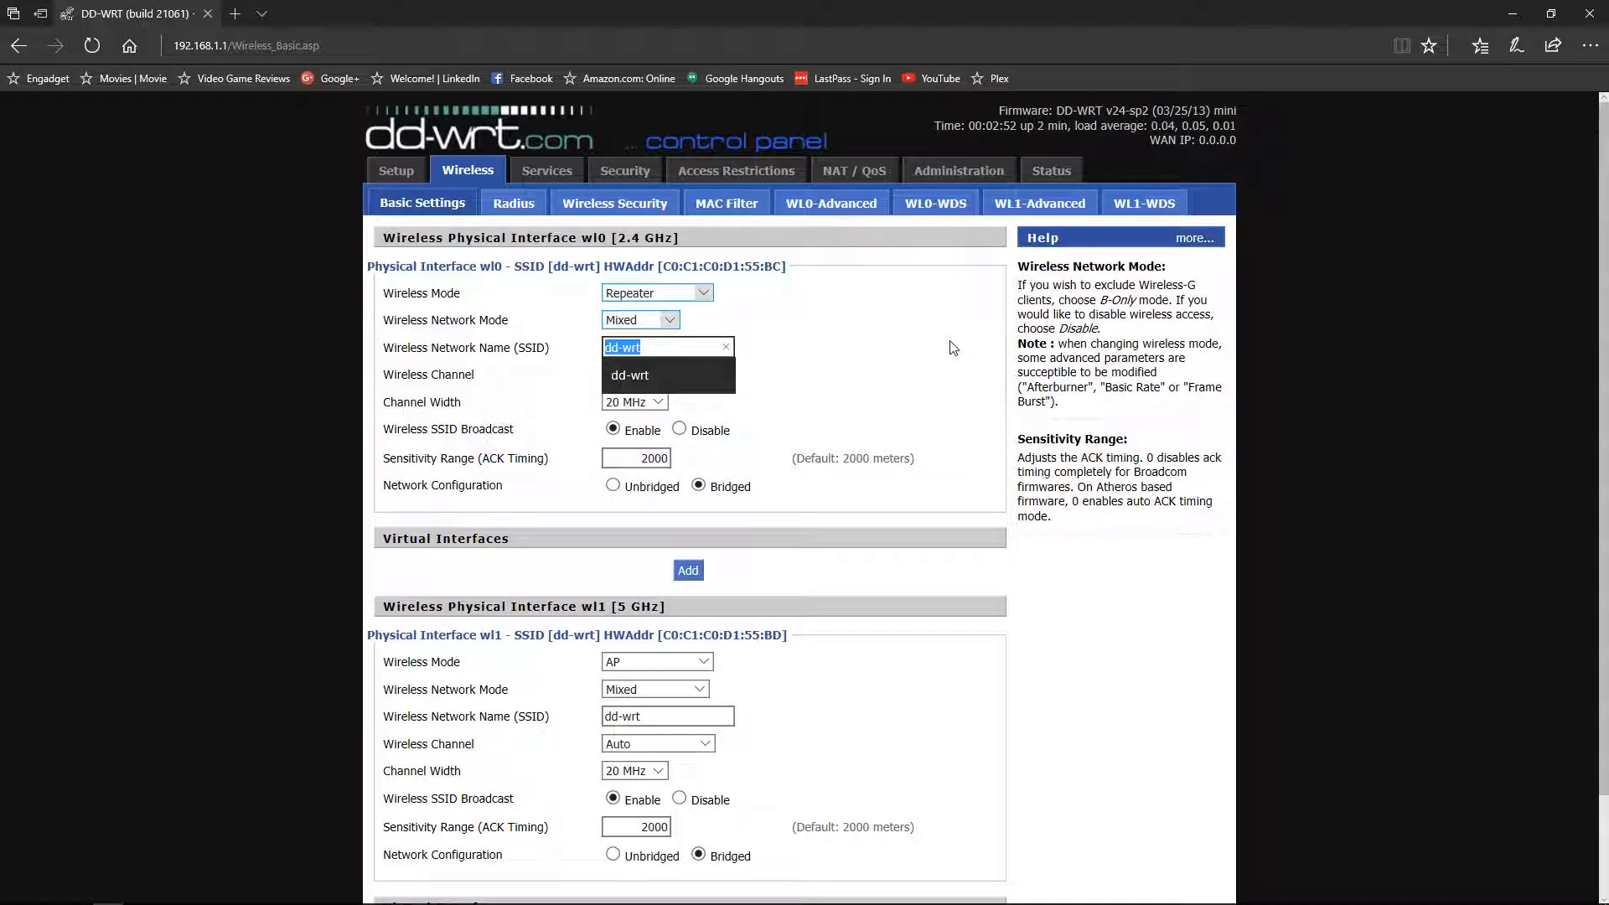
pyautogui.write('Sup')
pyautogui.click(707, 387)
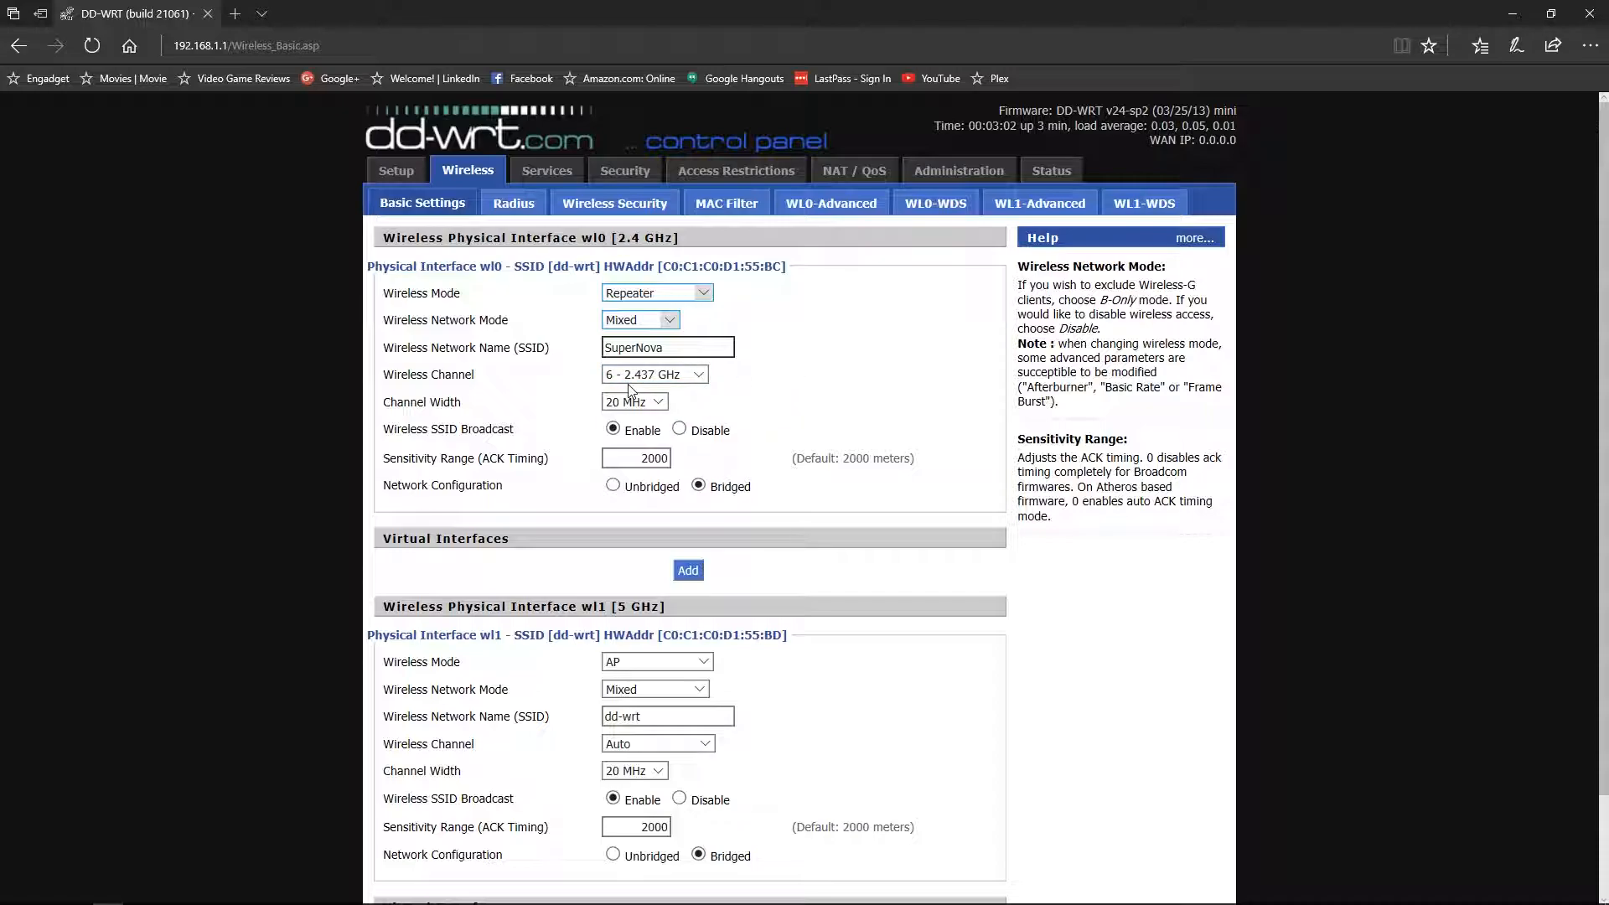
pyautogui.click(696, 378)
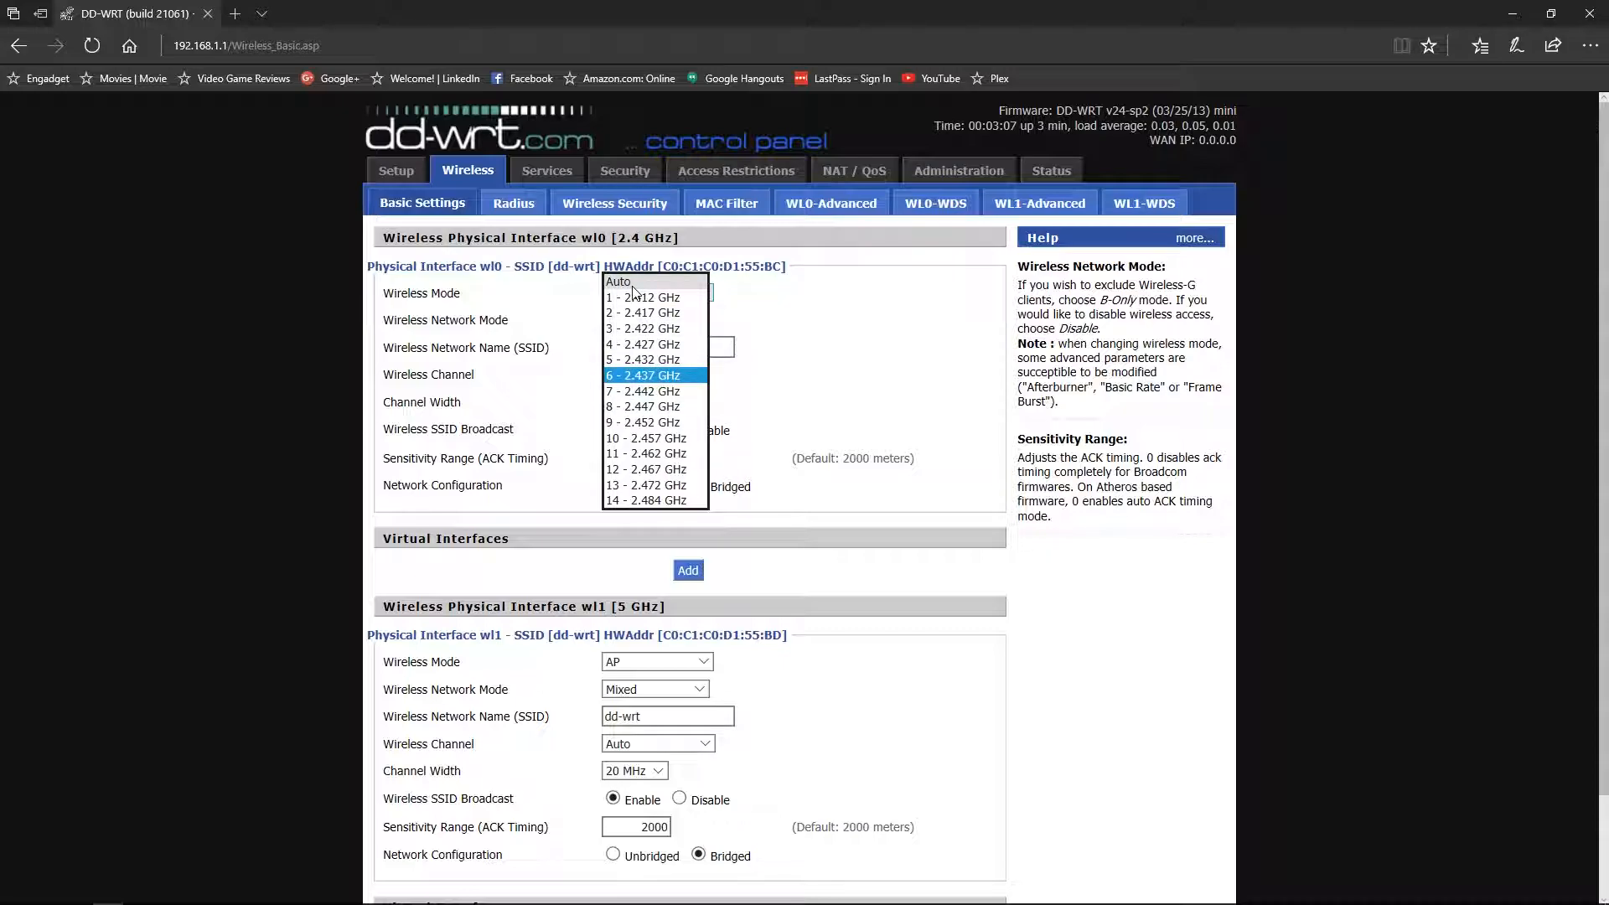
pyautogui.click(715, 312)
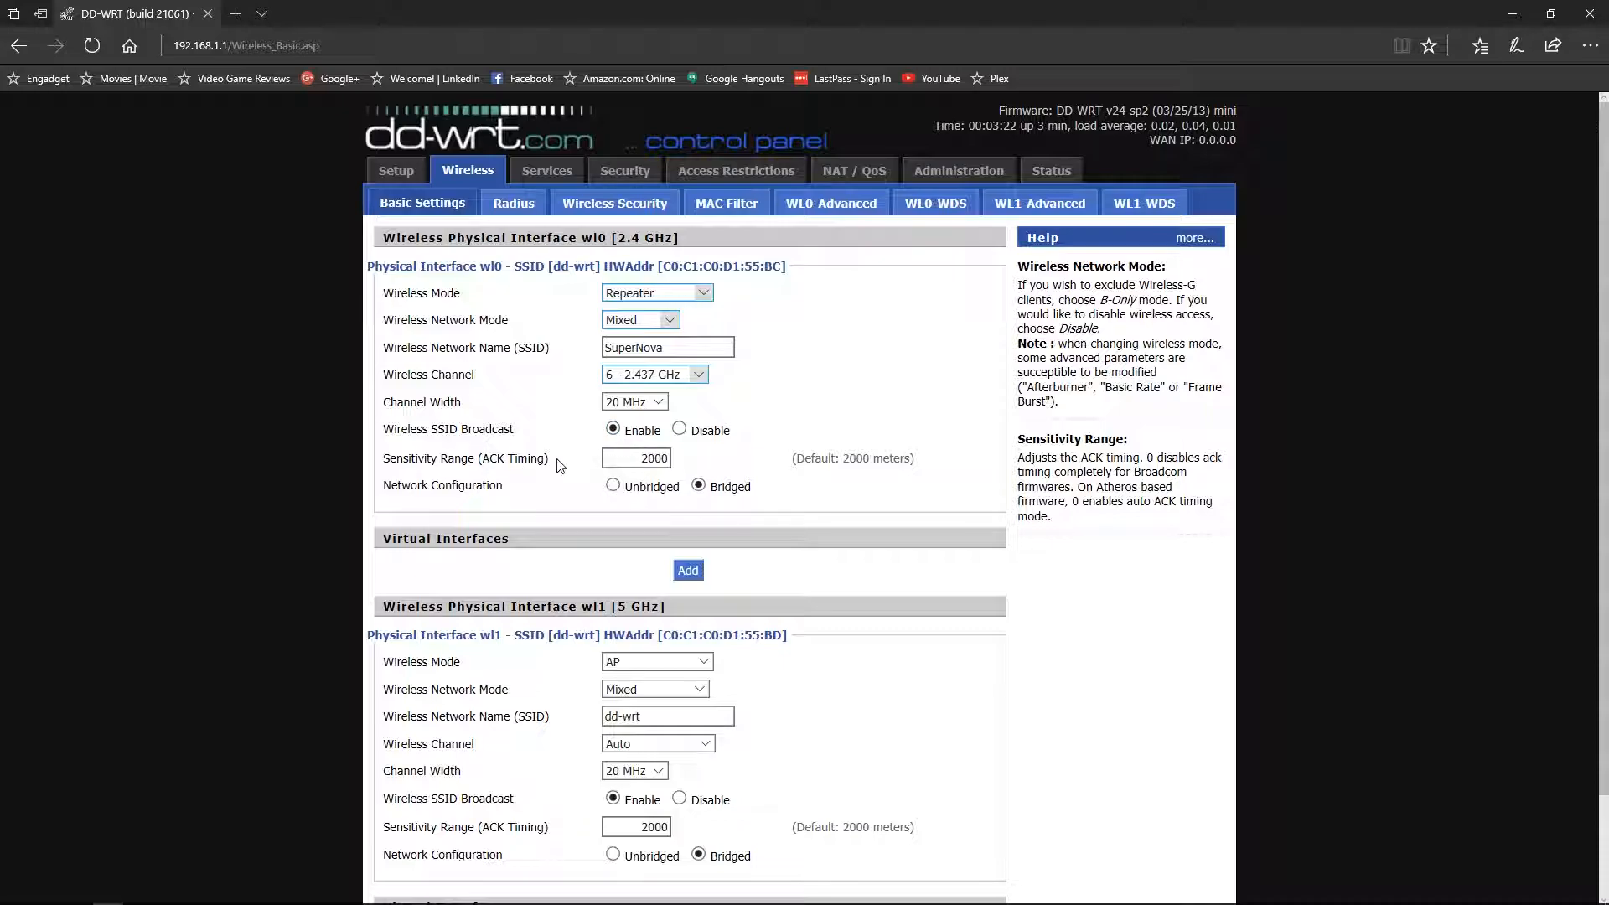
pyautogui.click(642, 458)
# - Set the 5 GHz interface to Repeater Bridge mode with N-Only network mode
pyautogui.scroll(-2, 850, 478)
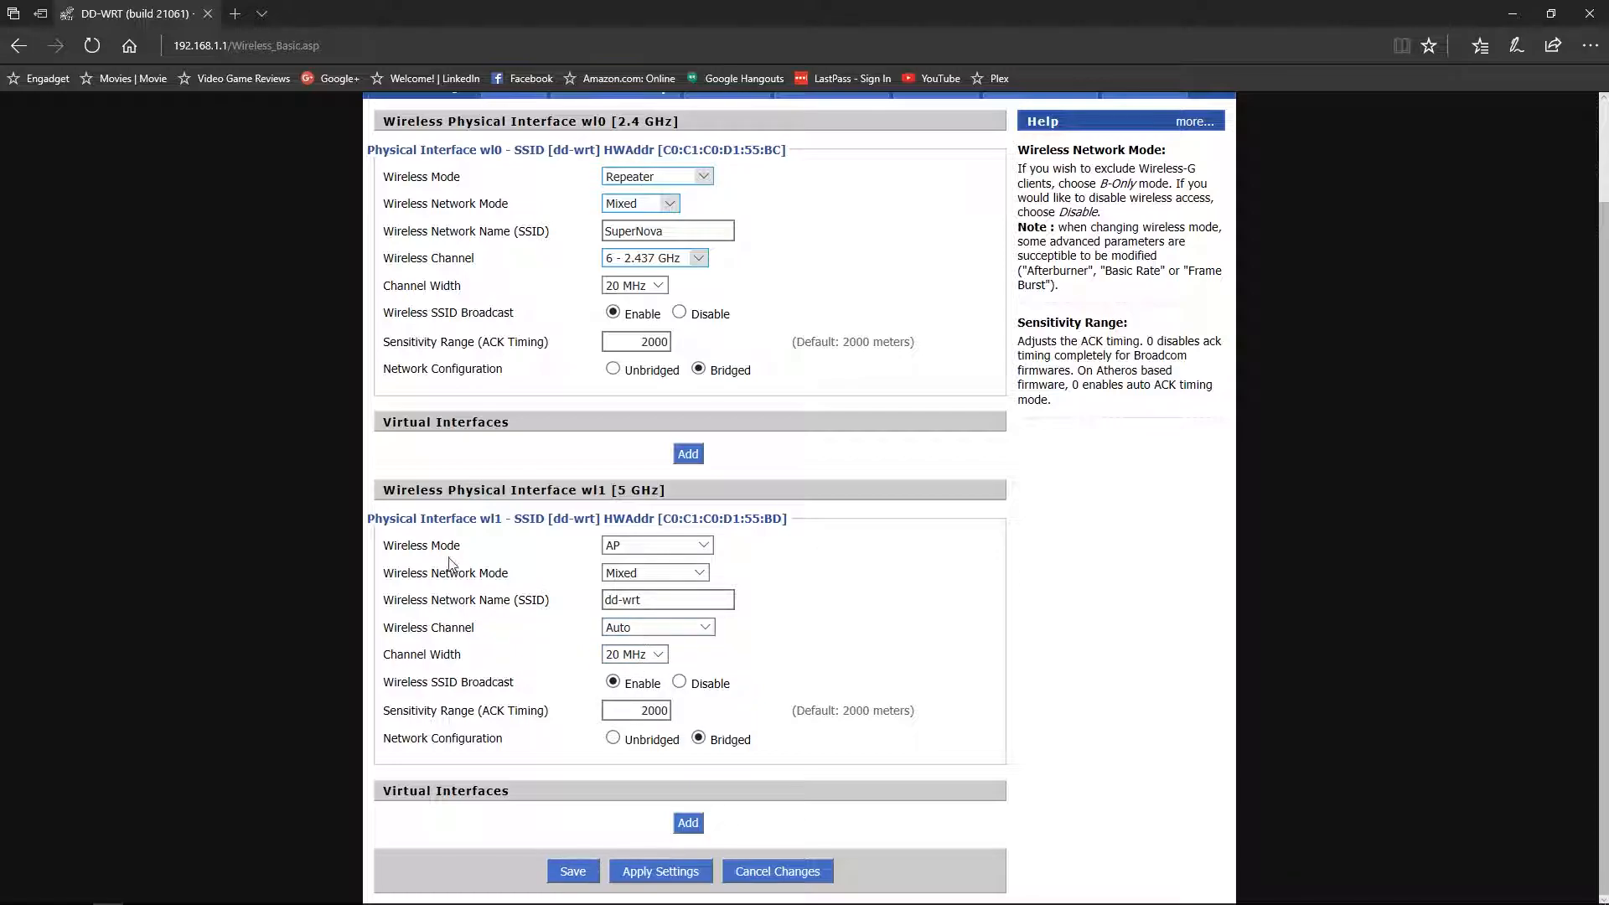
pyautogui.click(706, 546)
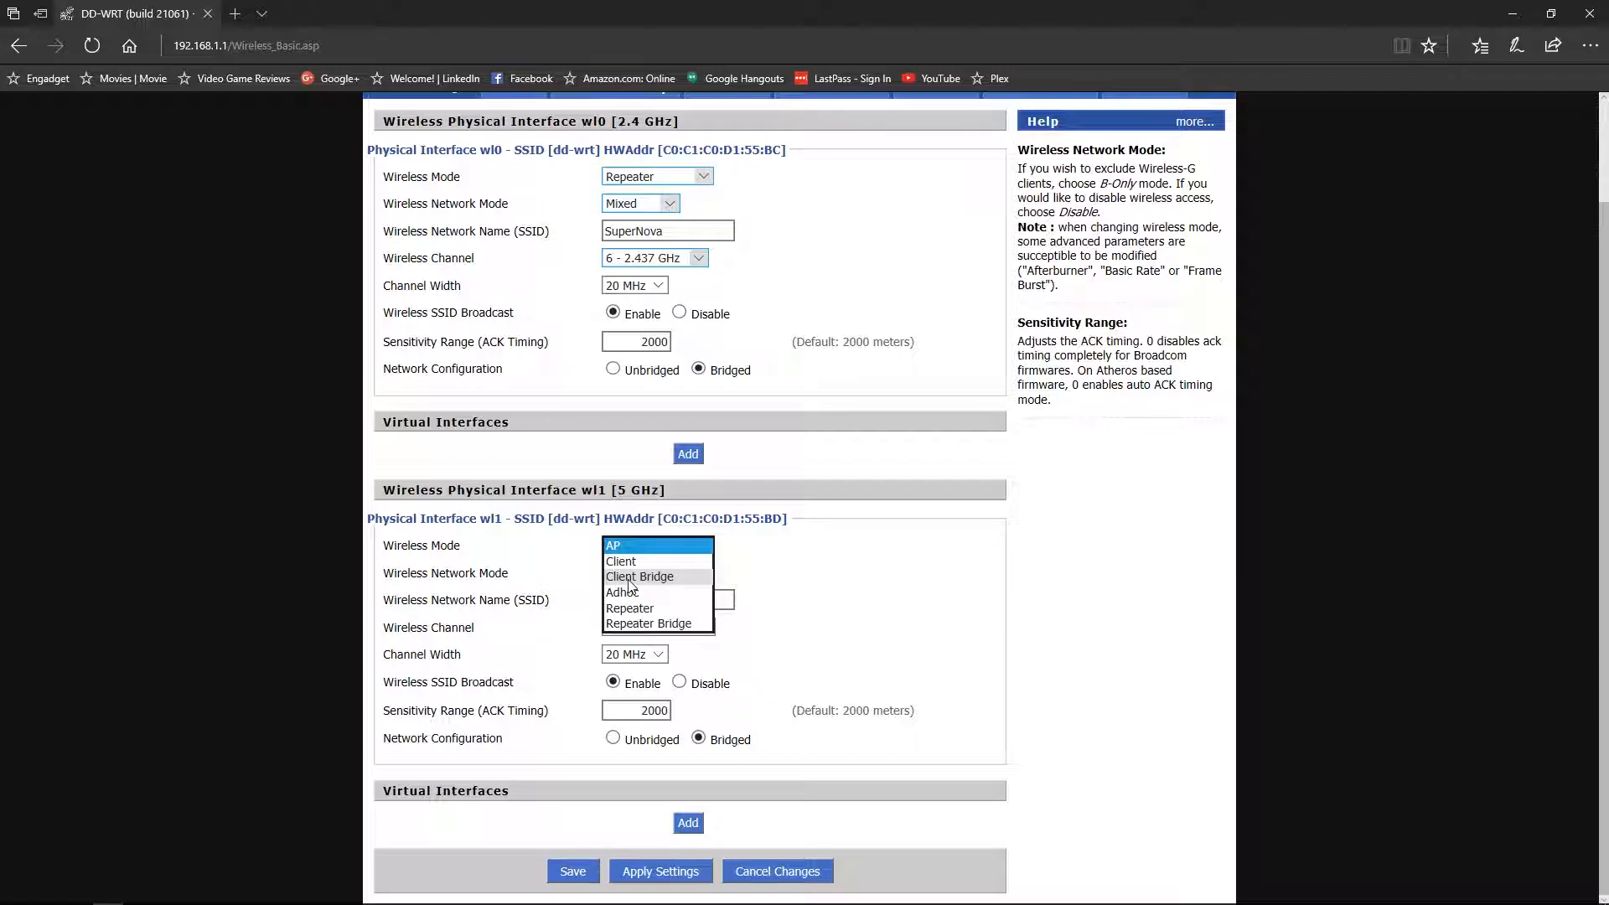
pyautogui.click(672, 625)
pyautogui.click(707, 574)
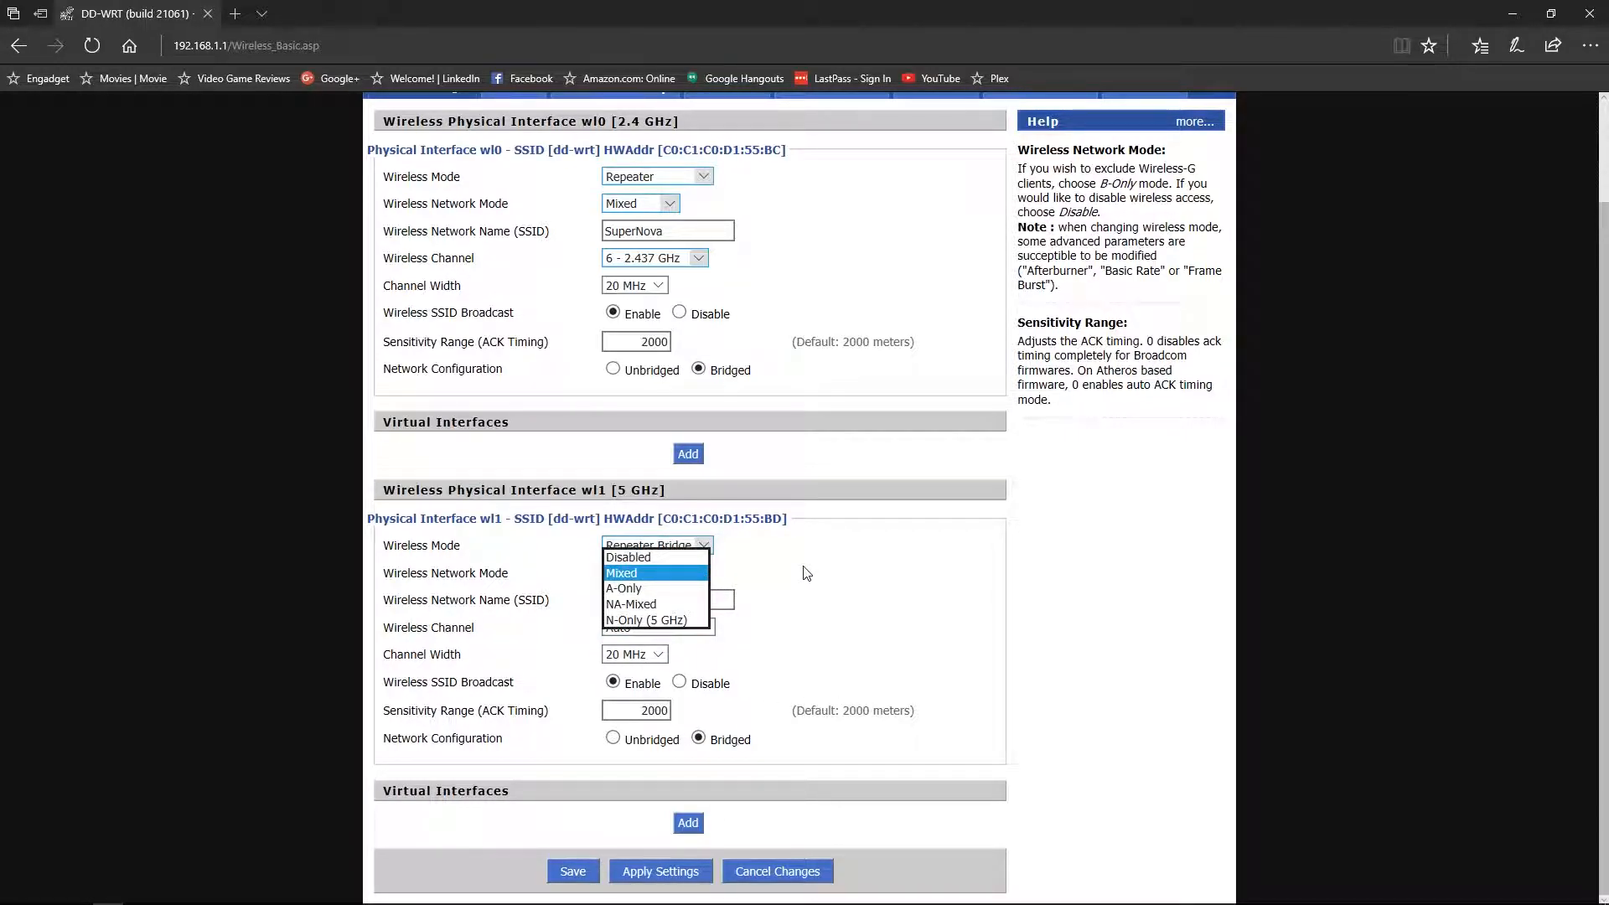
pyautogui.click(686, 620)
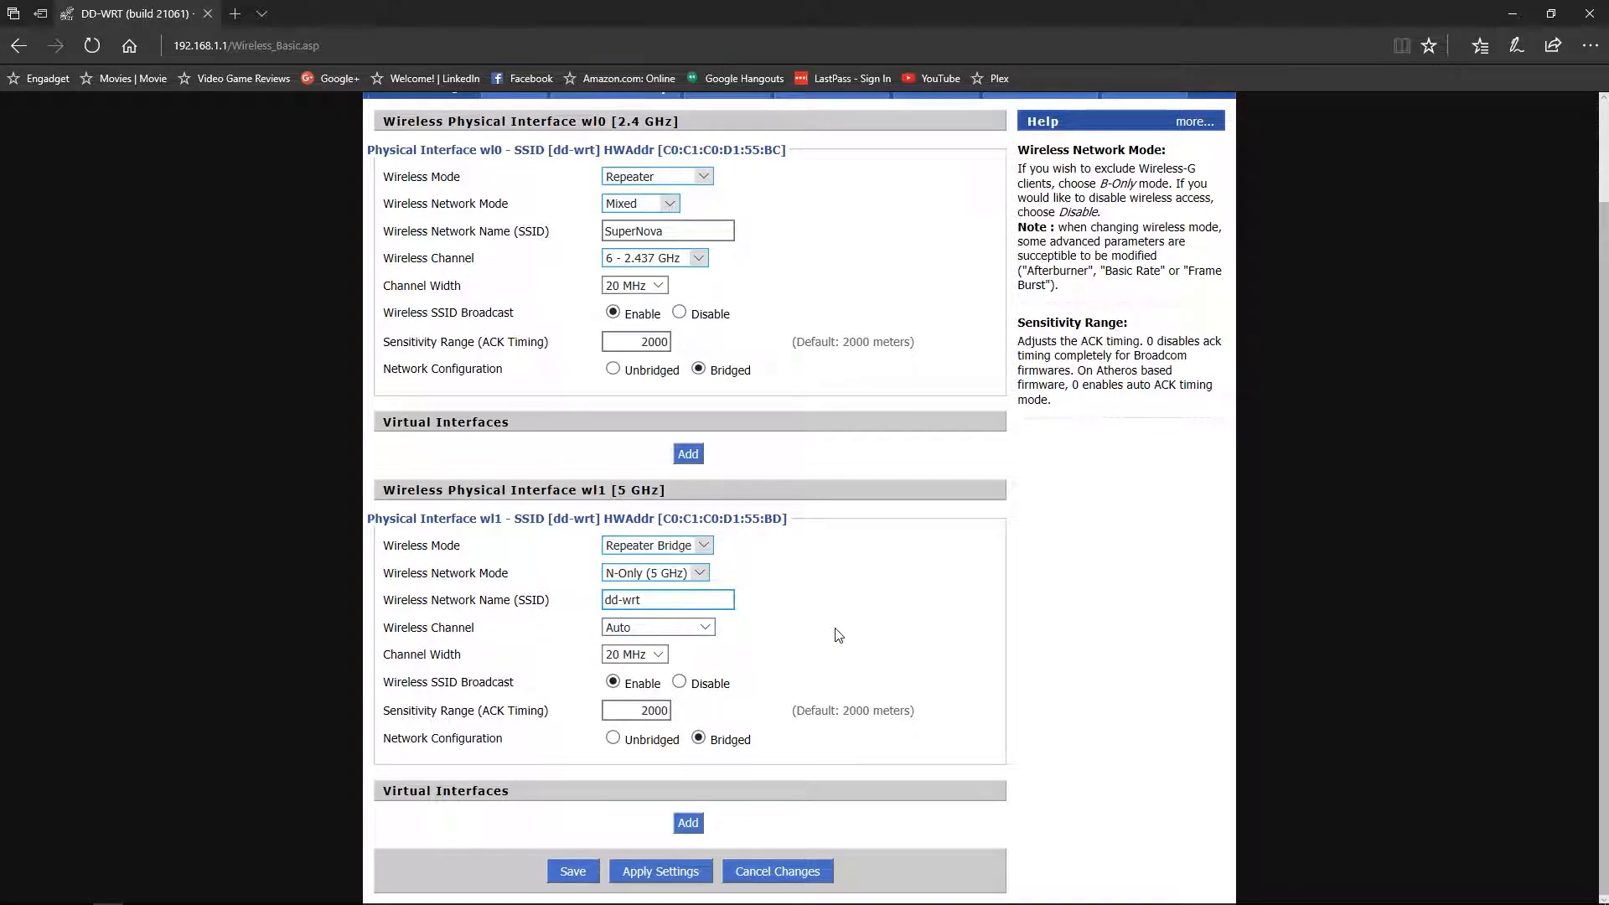
# - Name the 5 GHz SSID BlackHole, keep channel Auto, set 40 MHz width, and save
pyautogui.doubleClick(651, 600)
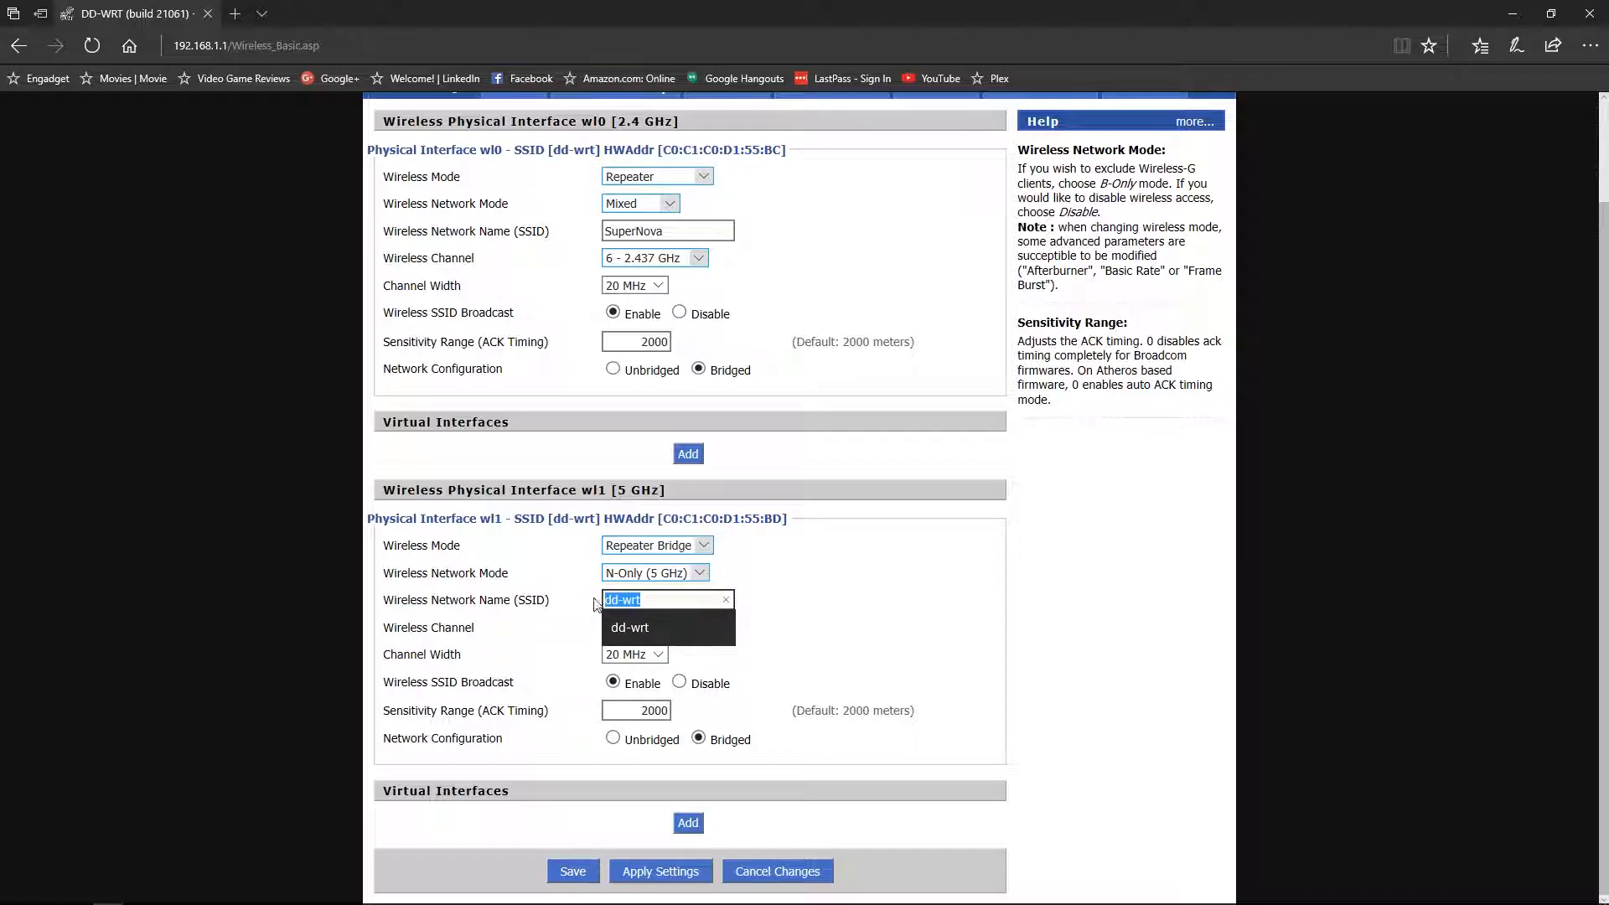
pyautogui.write('BlackHole')
pyautogui.click(900, 583)
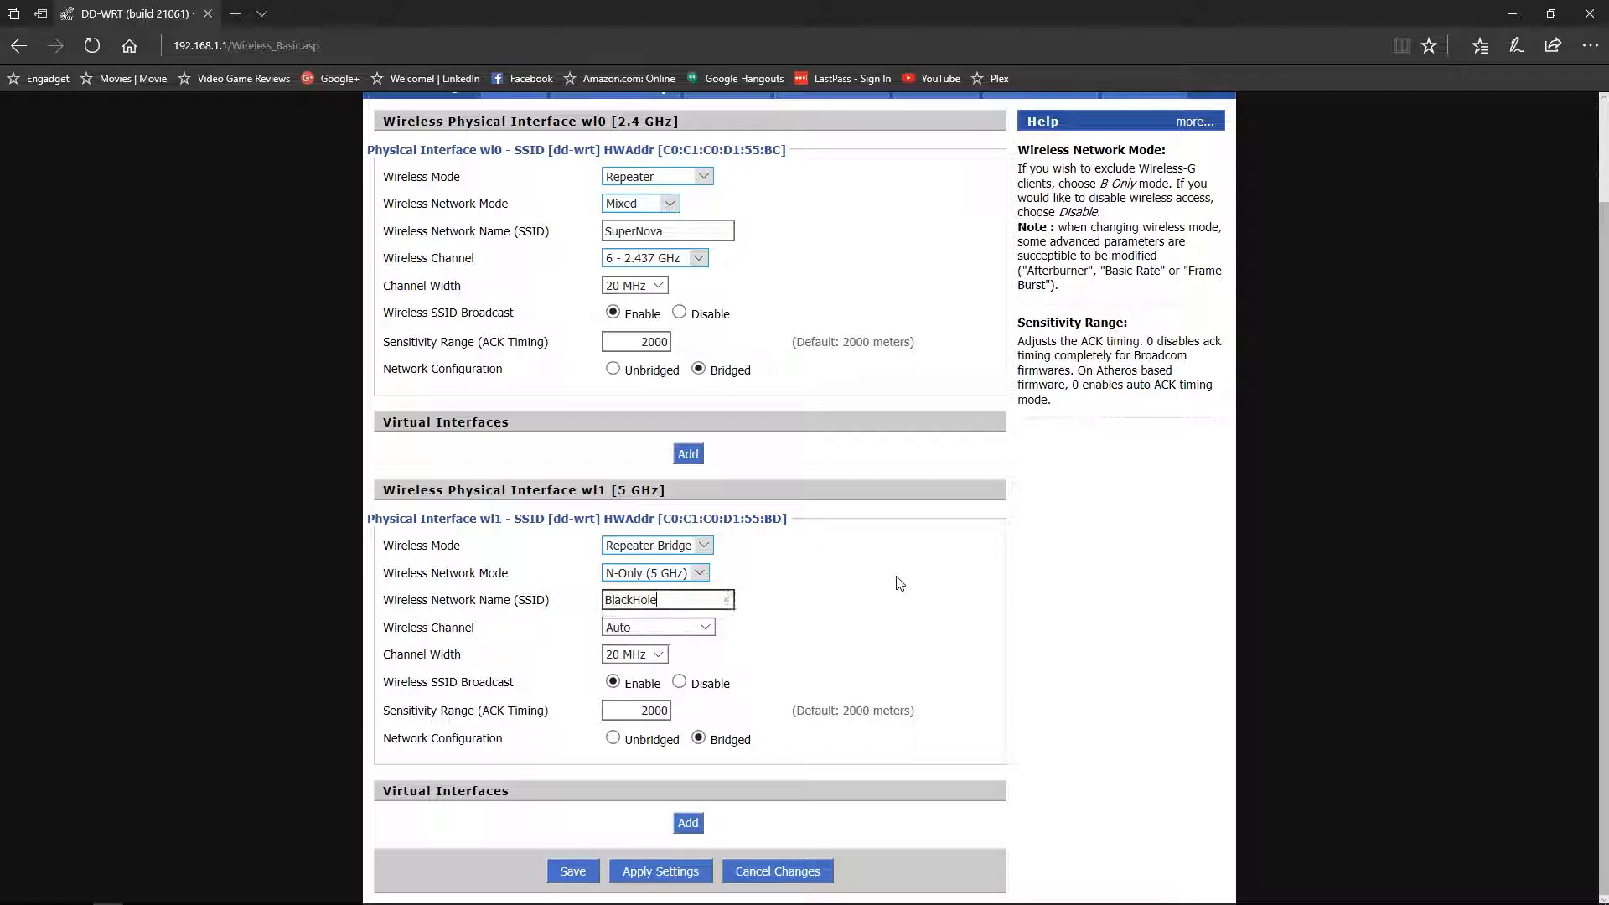
pyautogui.click(704, 628)
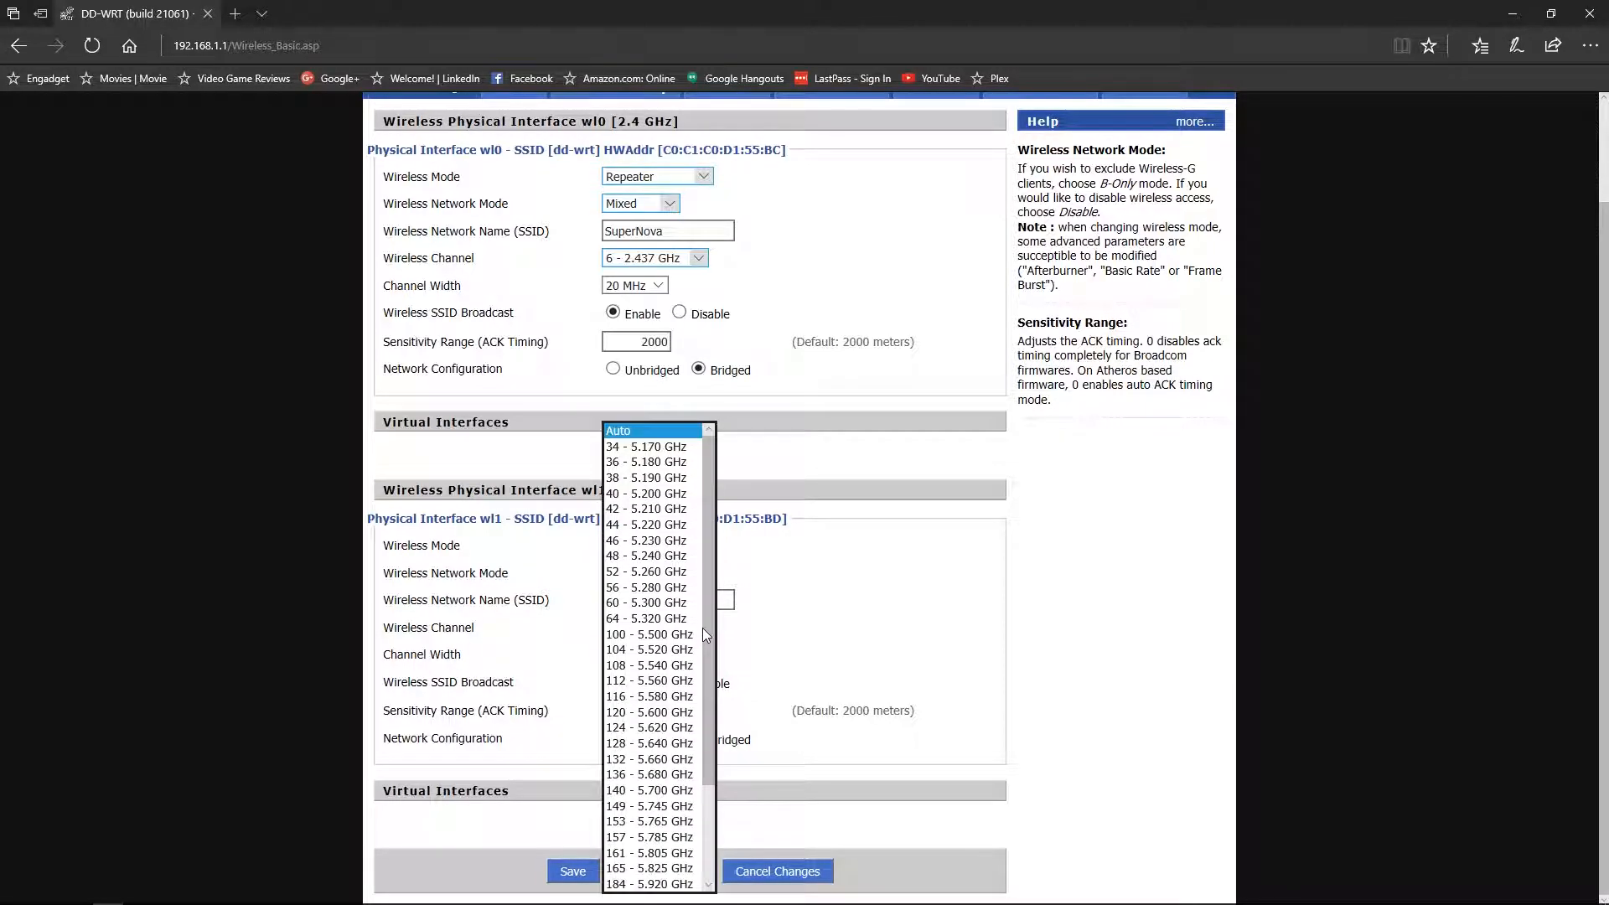
pyautogui.click(855, 600)
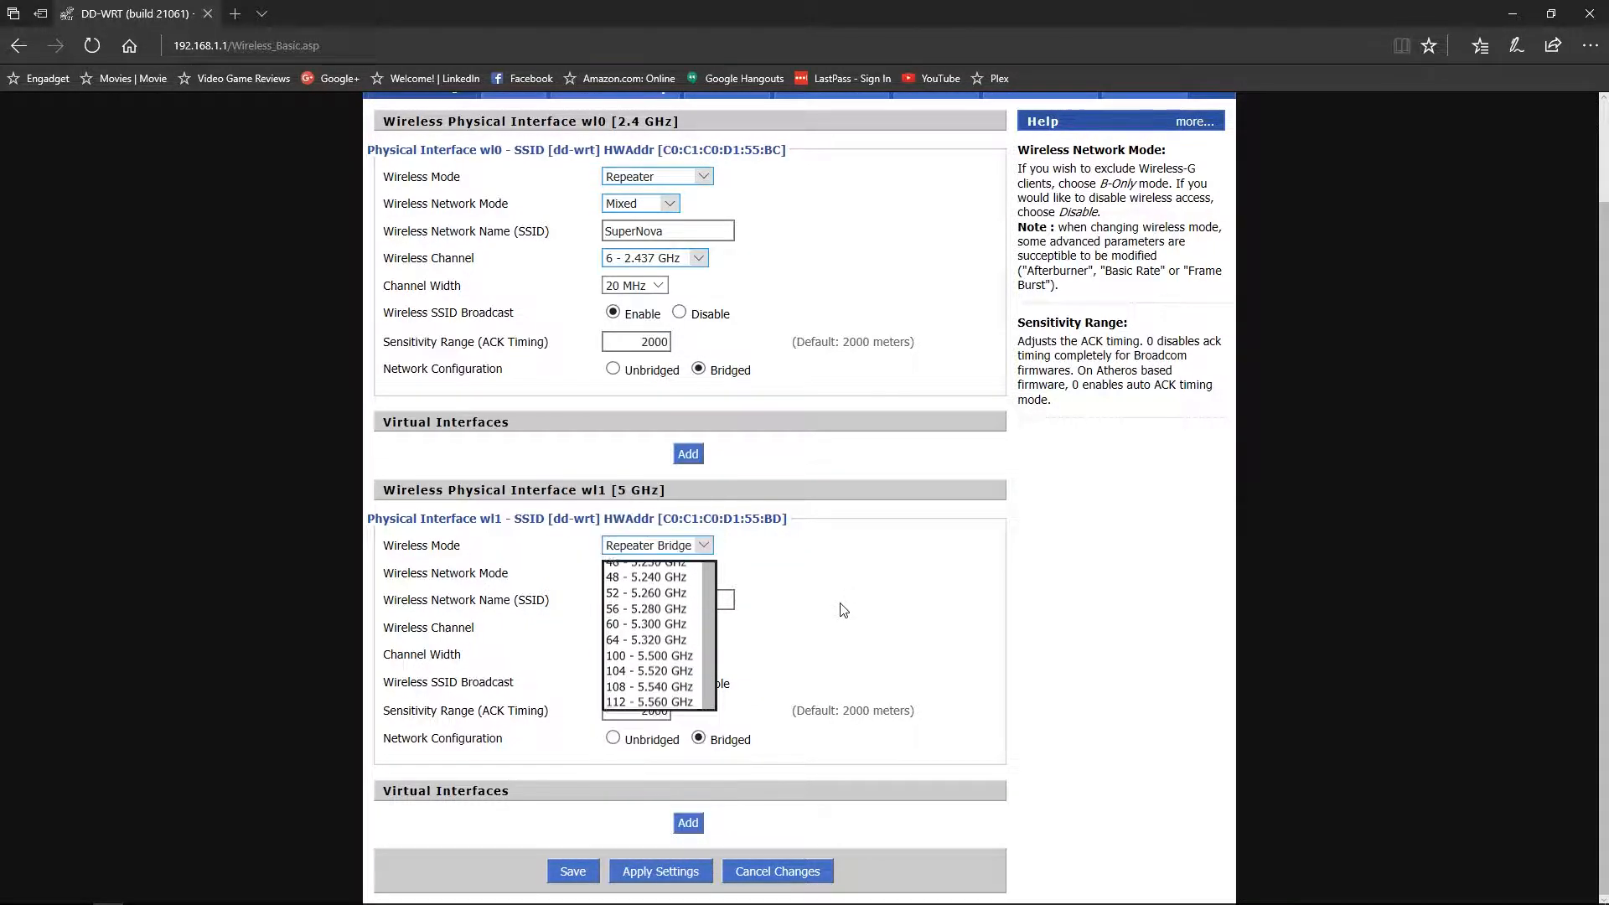
pyautogui.click(657, 655)
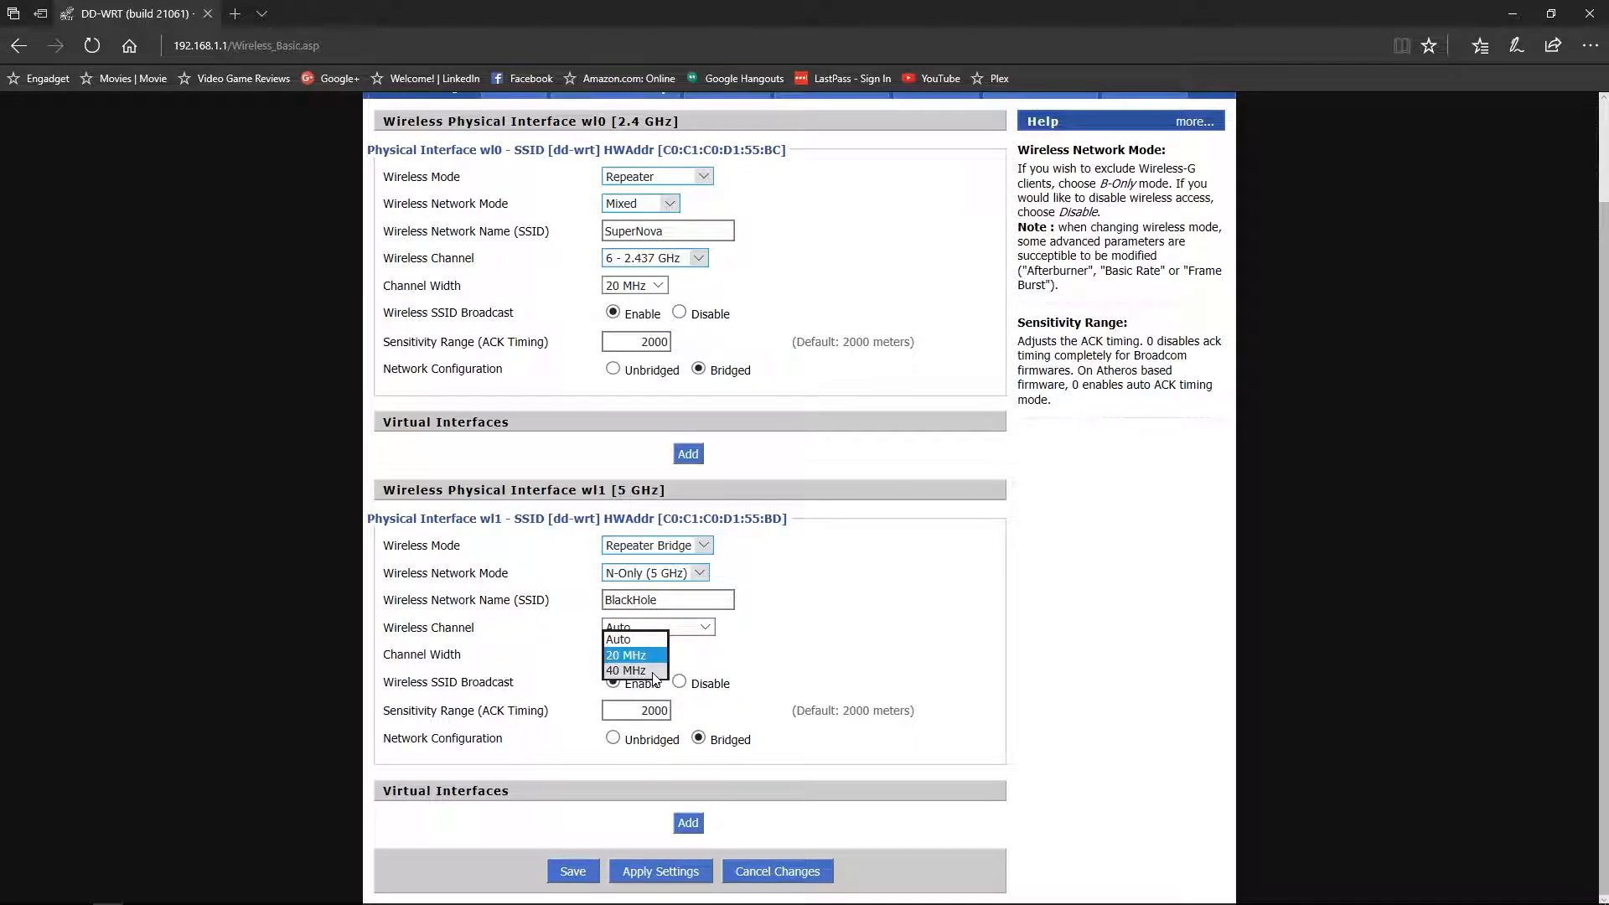
pyautogui.click(654, 673)
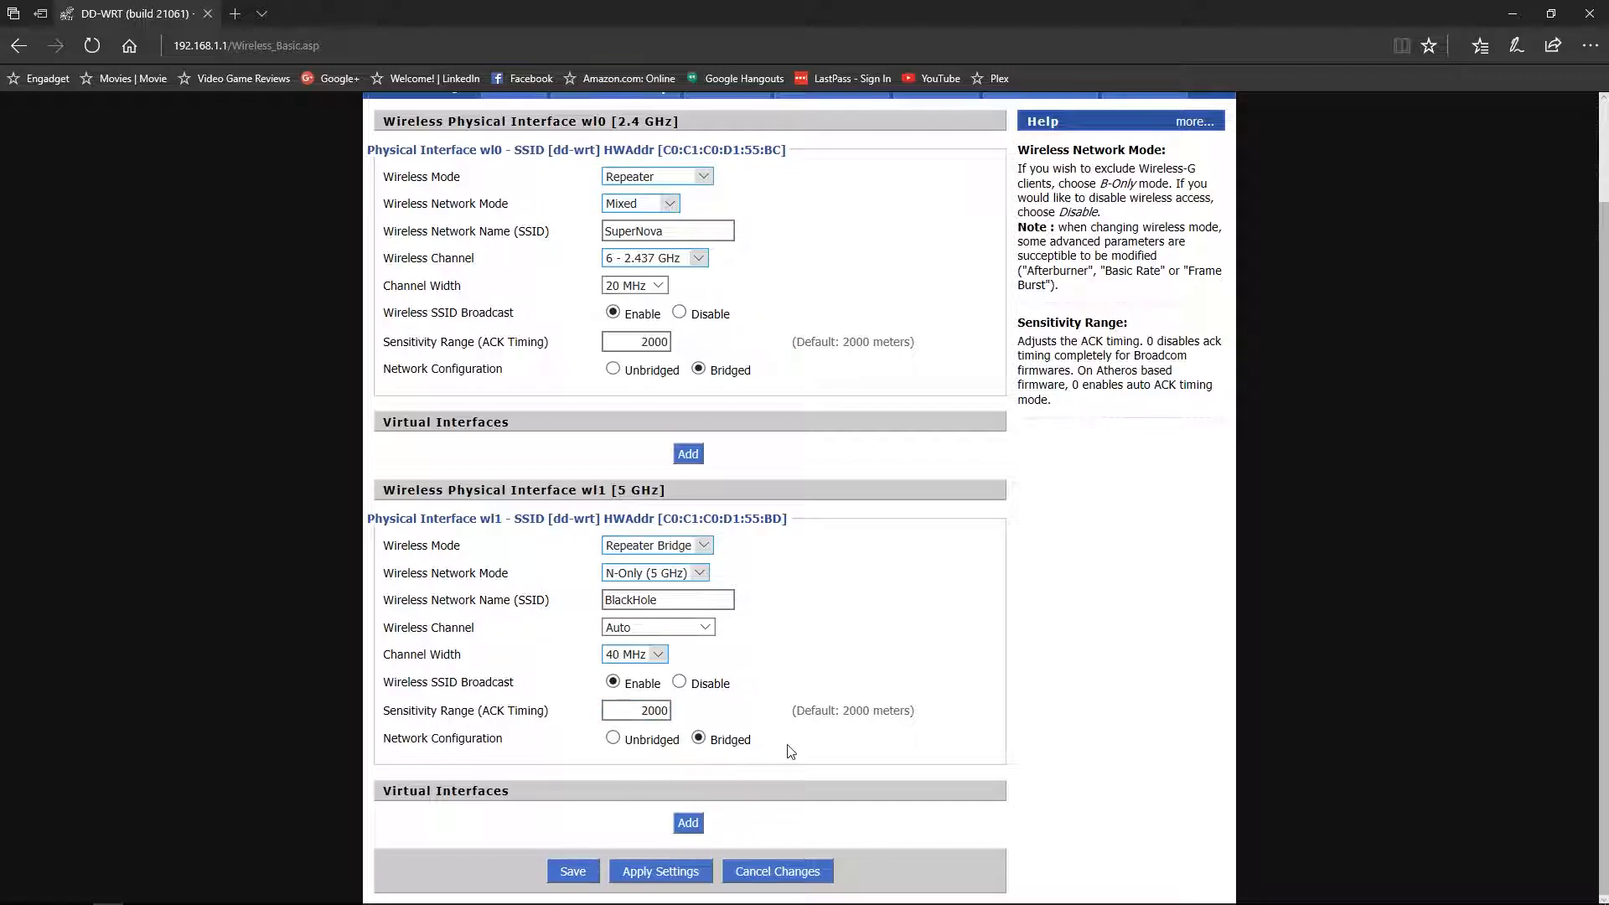
pyautogui.click(567, 876)
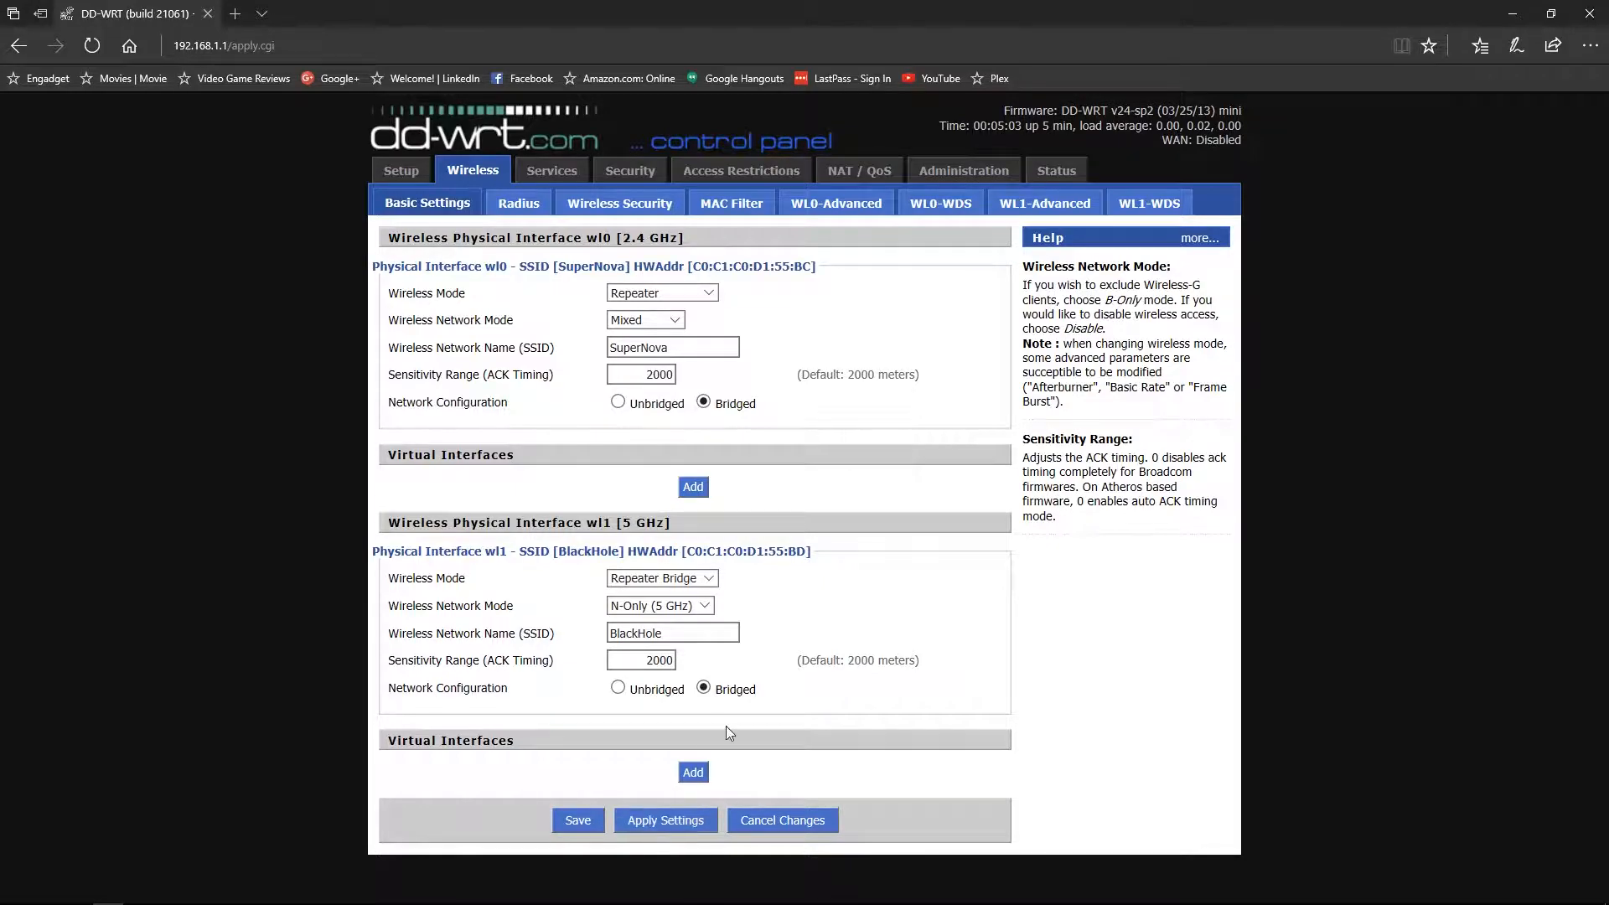
# - On Wireless Security, set both SuperNova and BlackHole interfaces to WPA2 Personal
pyautogui.click(620, 203)
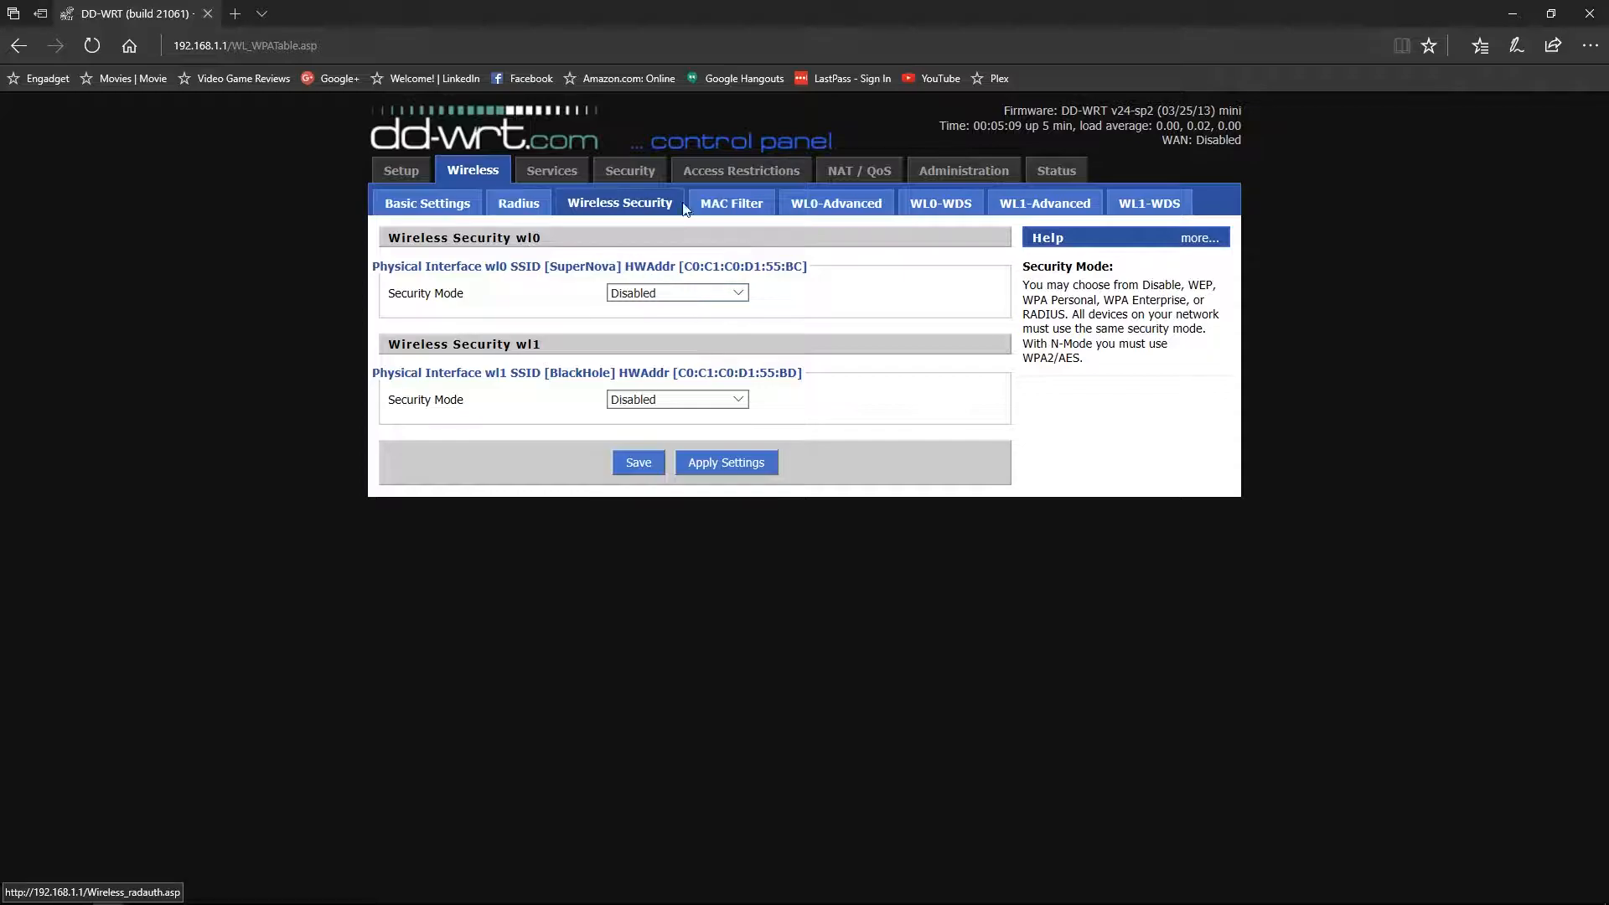
pyautogui.click(671, 294)
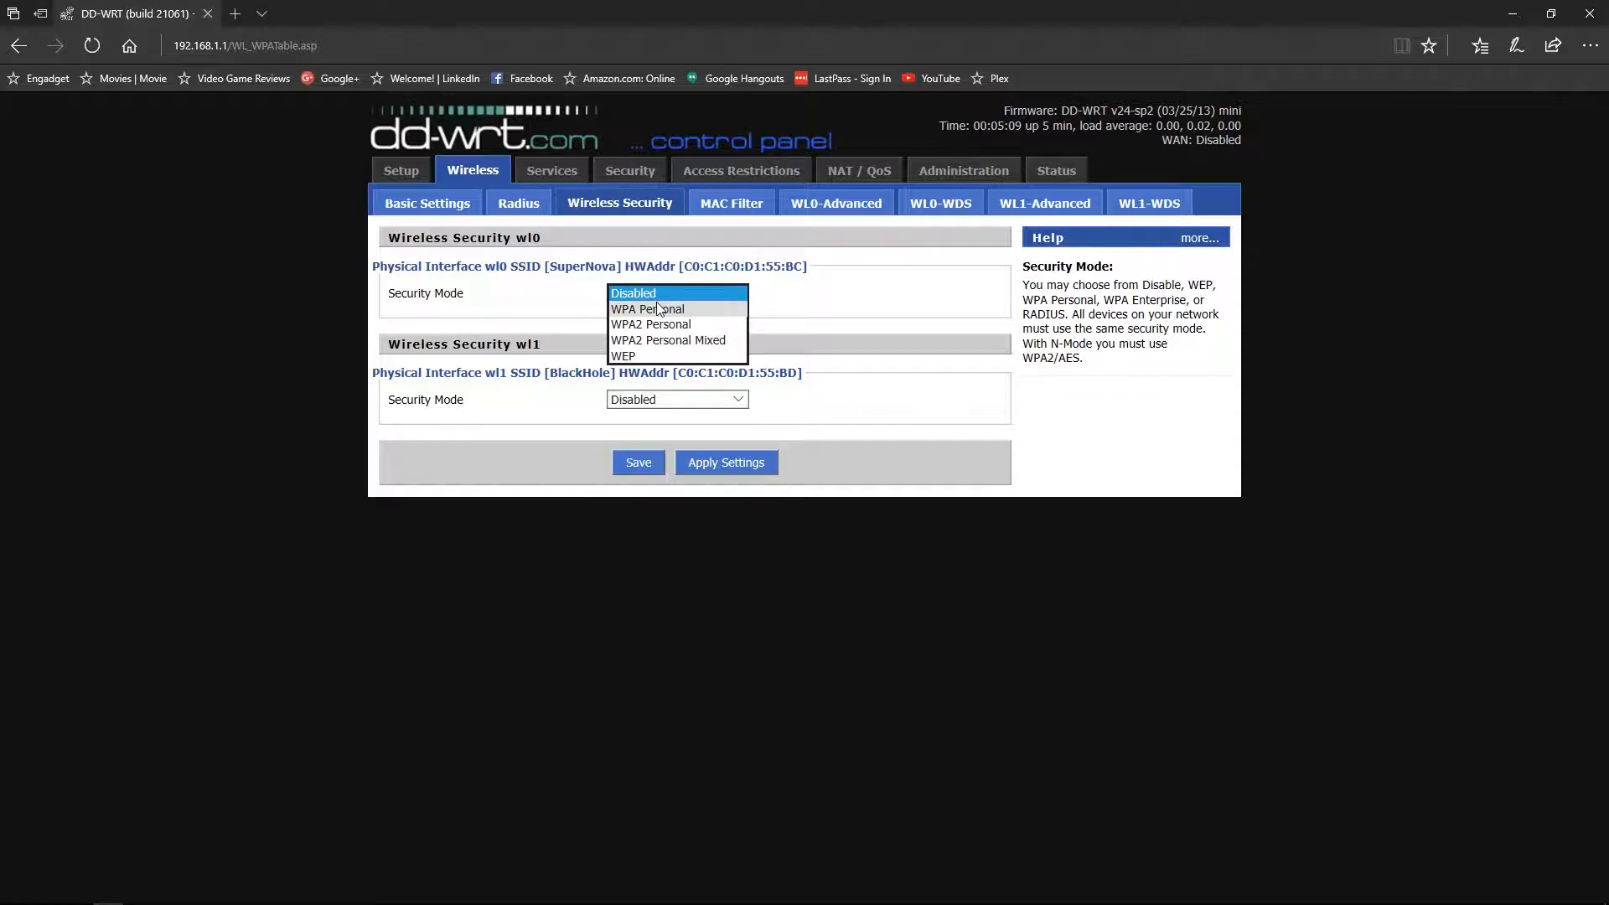
pyautogui.click(686, 323)
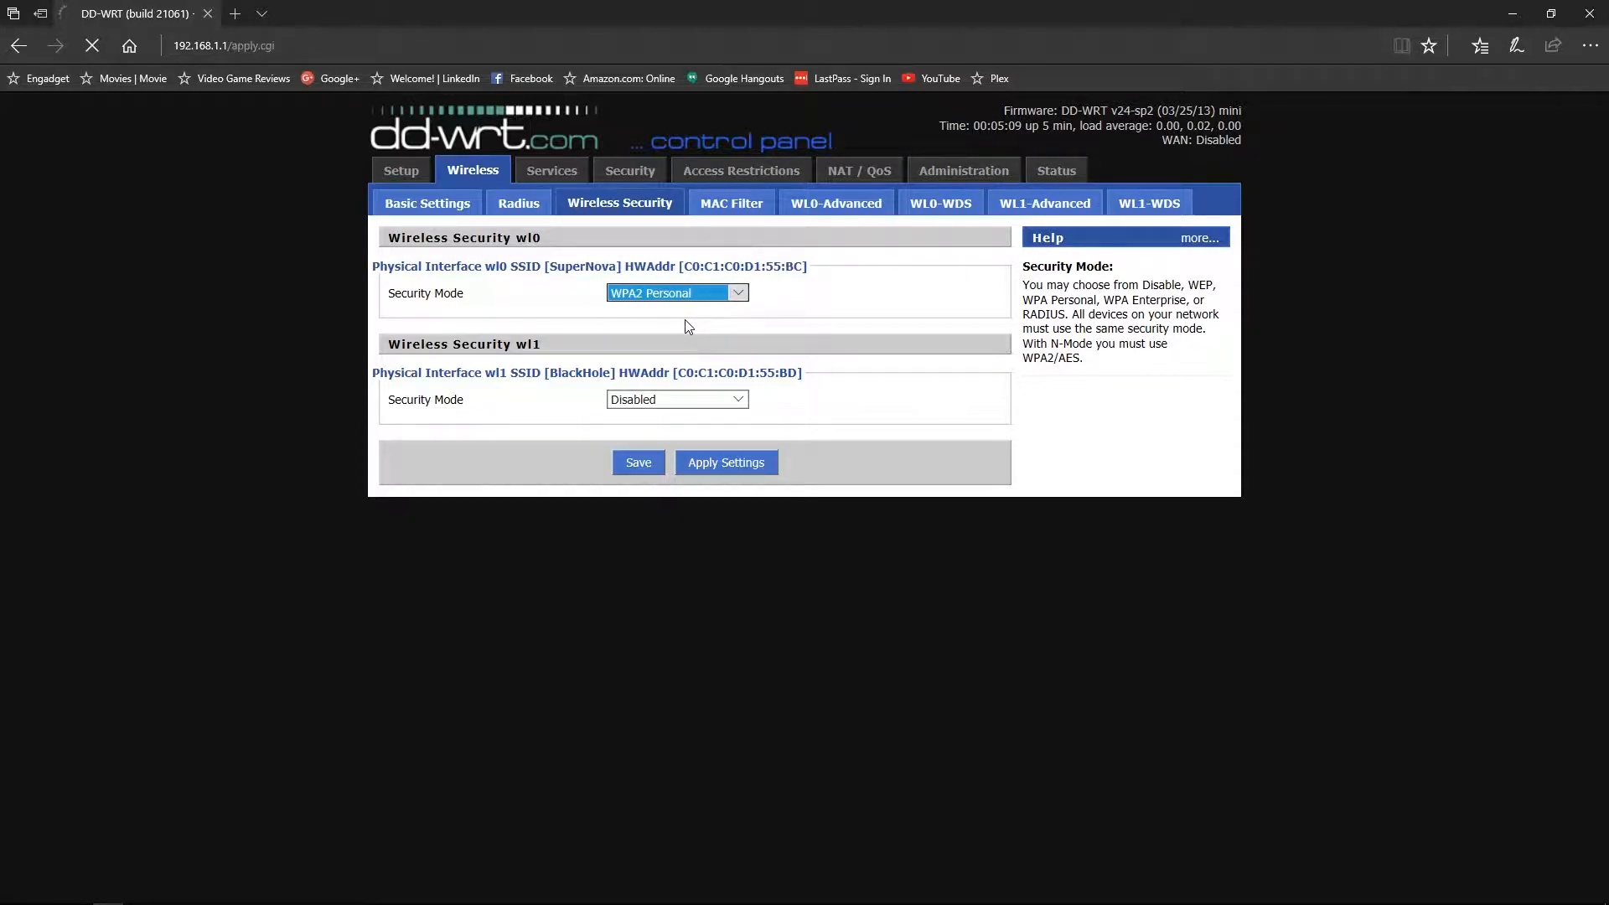
pyautogui.click(668, 457)
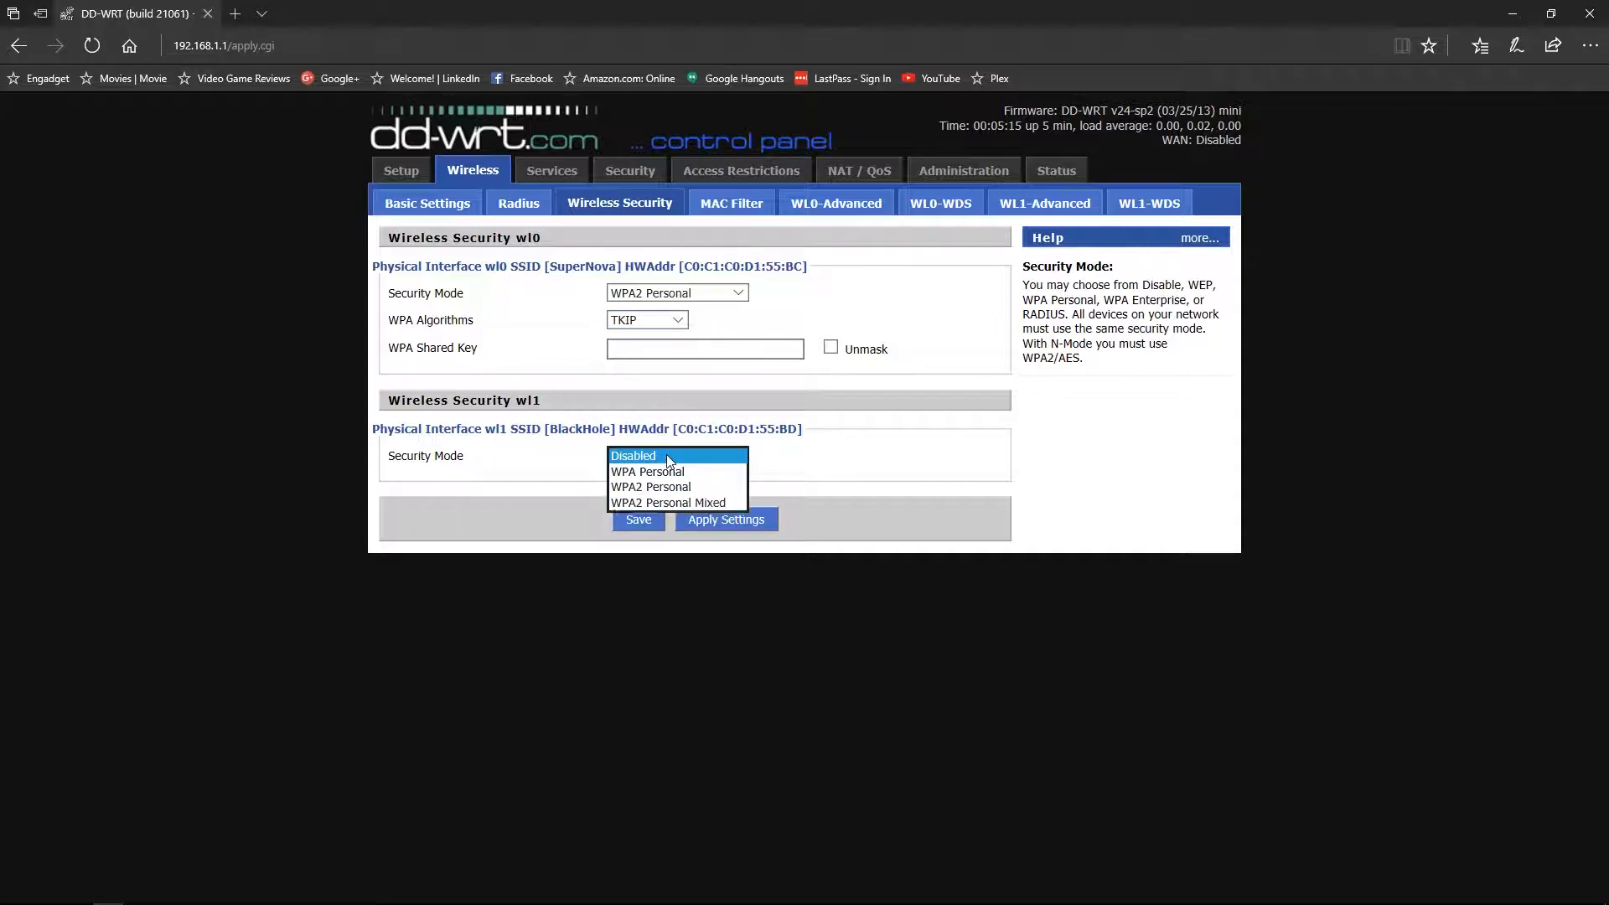
pyautogui.click(662, 490)
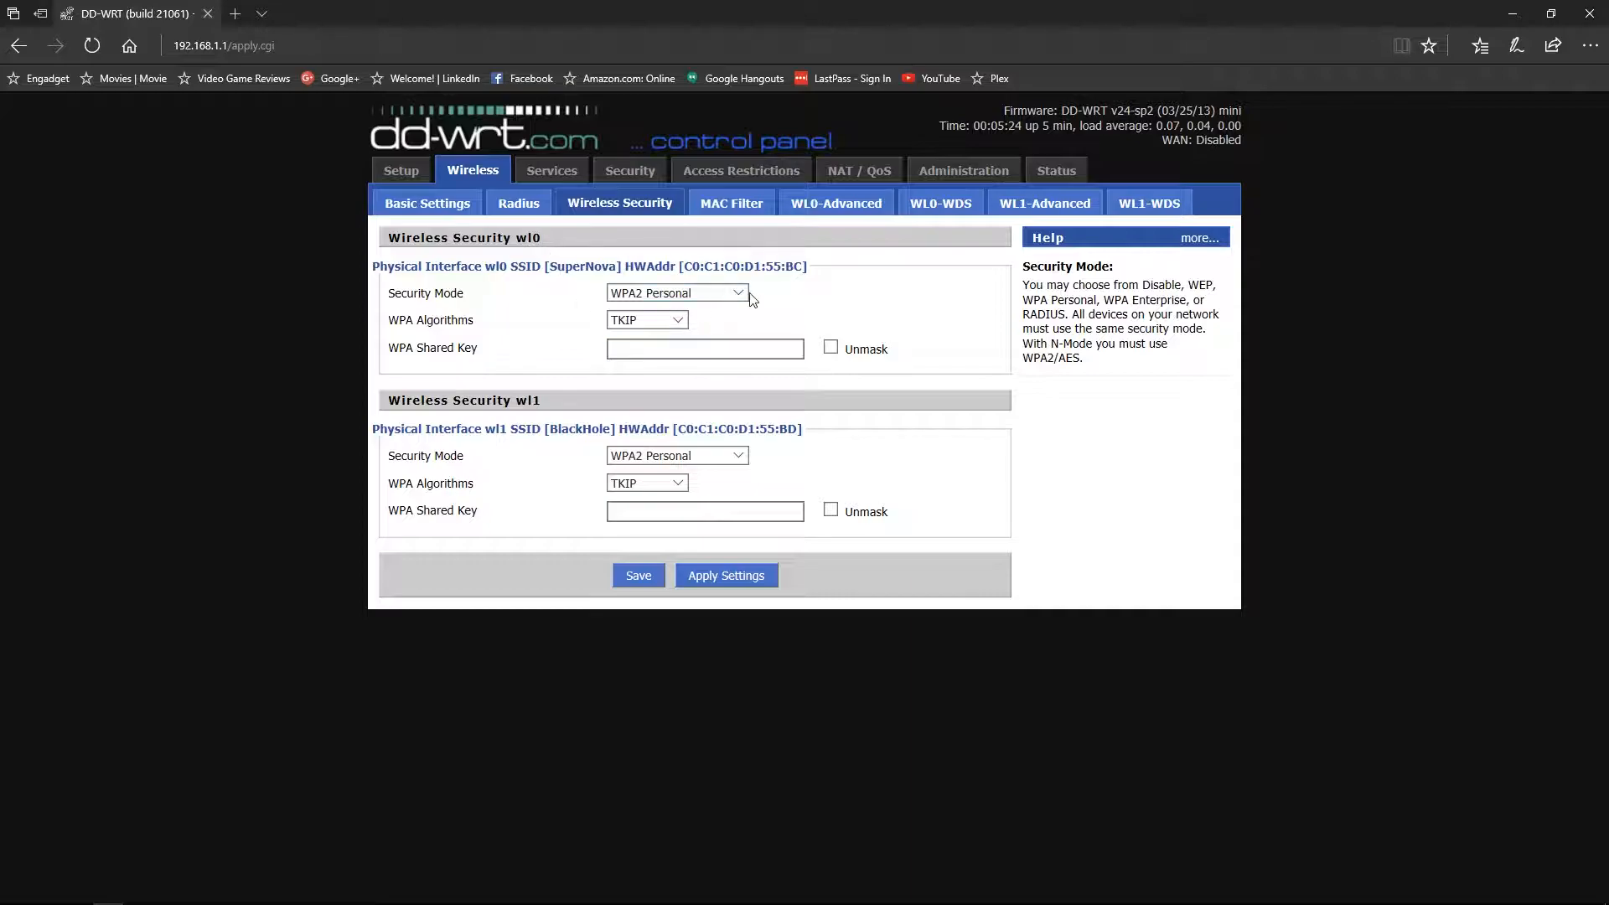
# - Switch the 2.4 GHz encryption to AES and enter its shared key
pyautogui.click(677, 320)
pyautogui.click(637, 335)
pyautogui.click(678, 347)
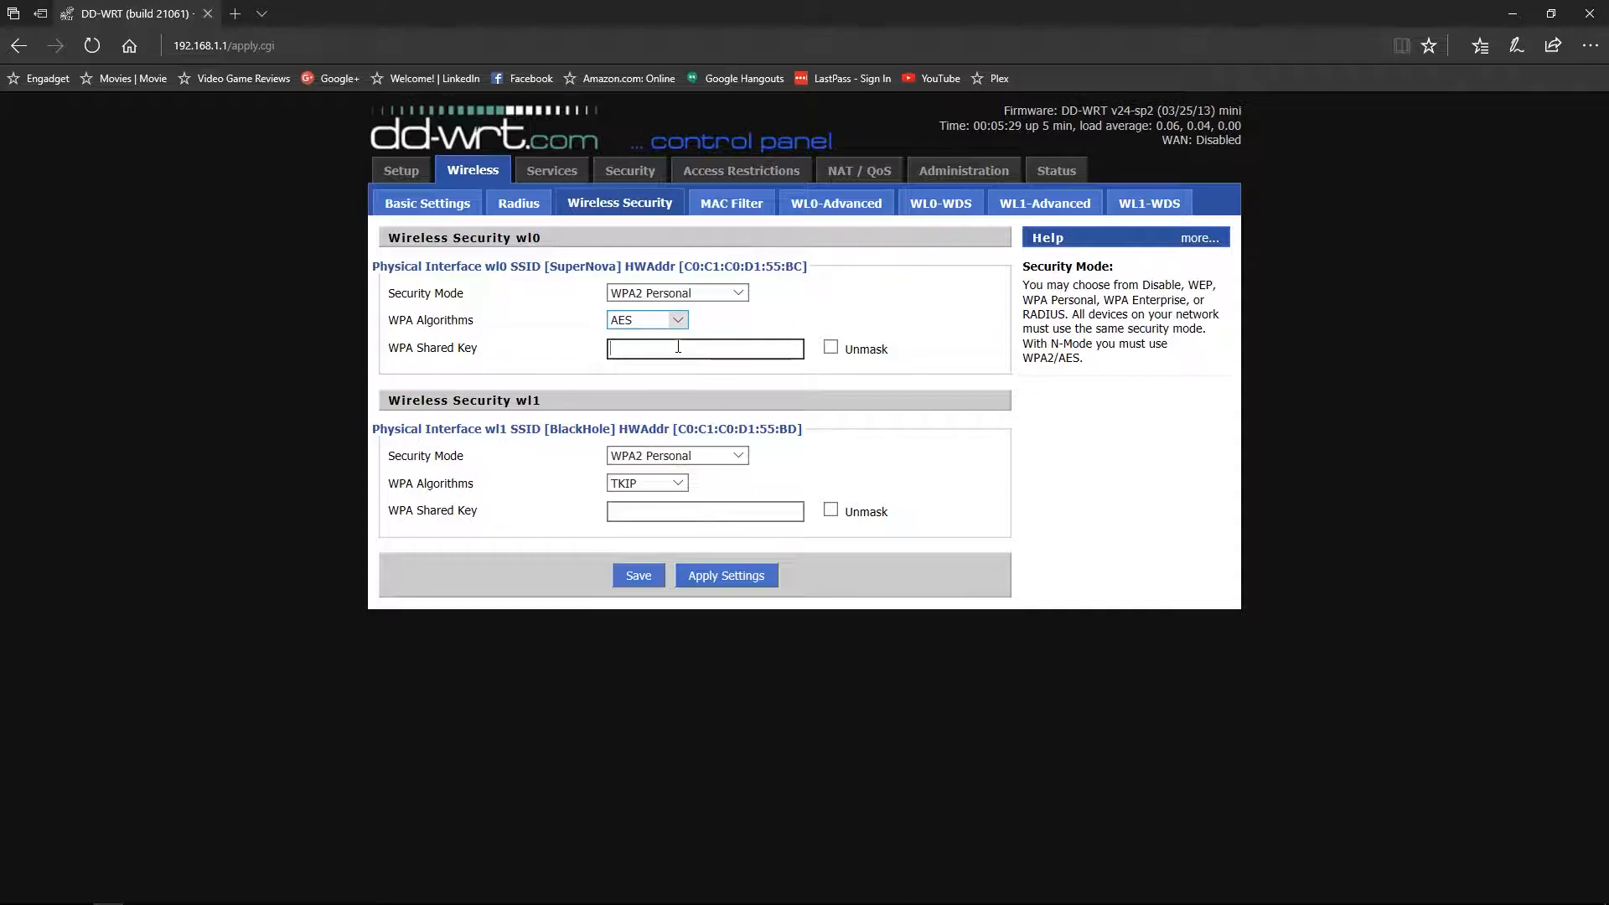
pyautogui.write('••••')
# - Switch the 5 GHz encryption to AES, enter its shared key, and save
pyautogui.click(726, 456)
pyautogui.click(725, 459)
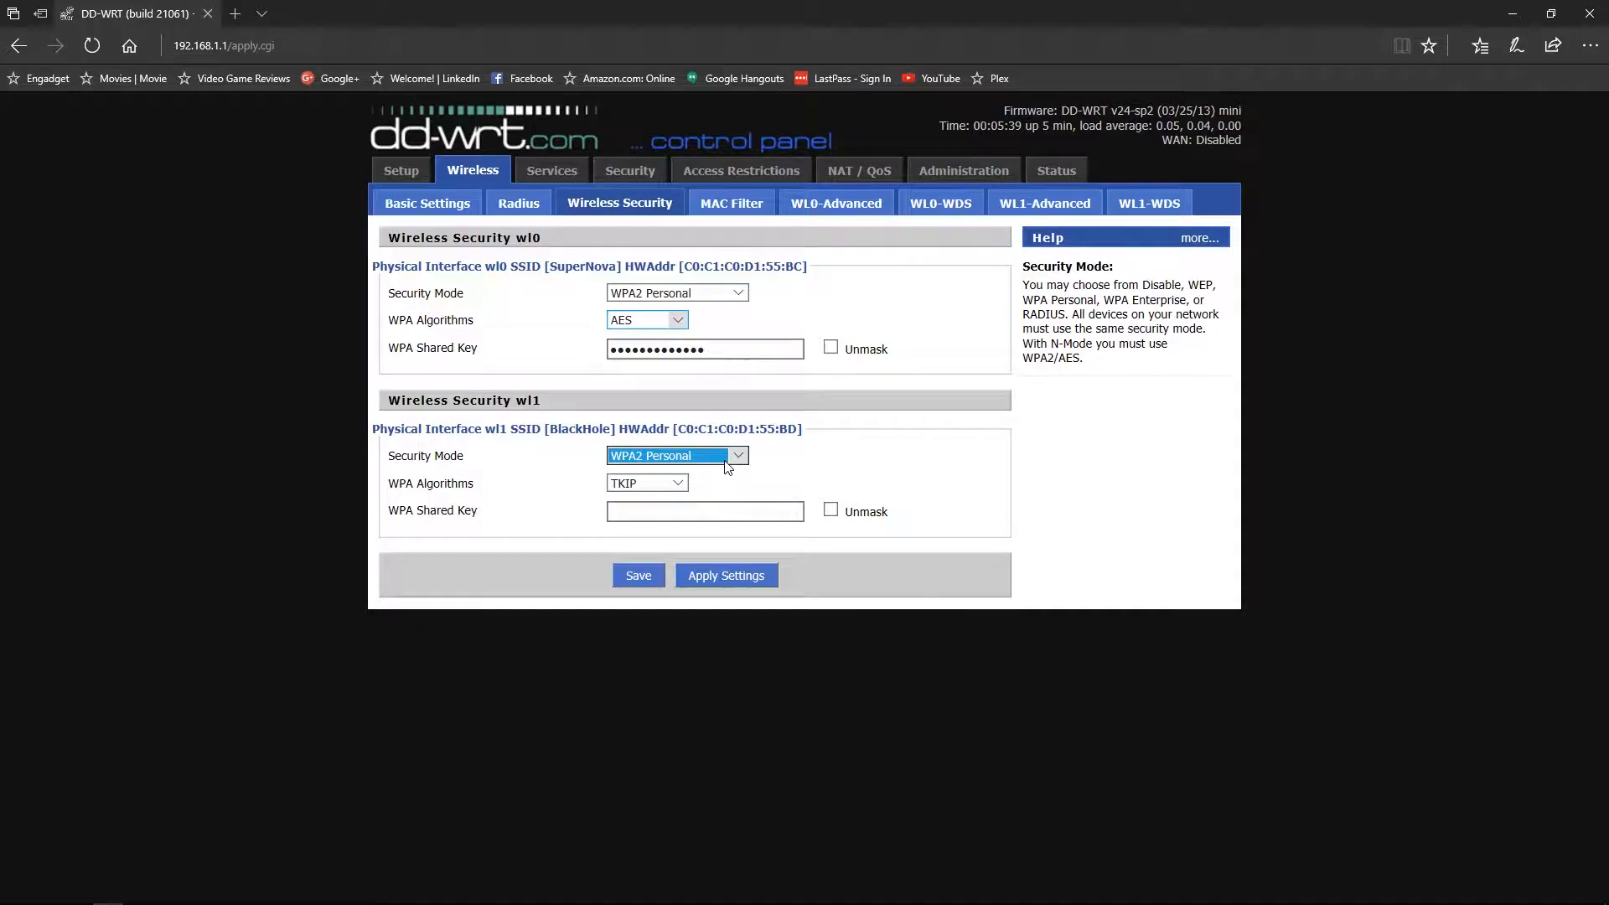
pyautogui.click(665, 484)
pyautogui.click(642, 497)
pyautogui.click(655, 513)
pyautogui.write('•••••••••••••')
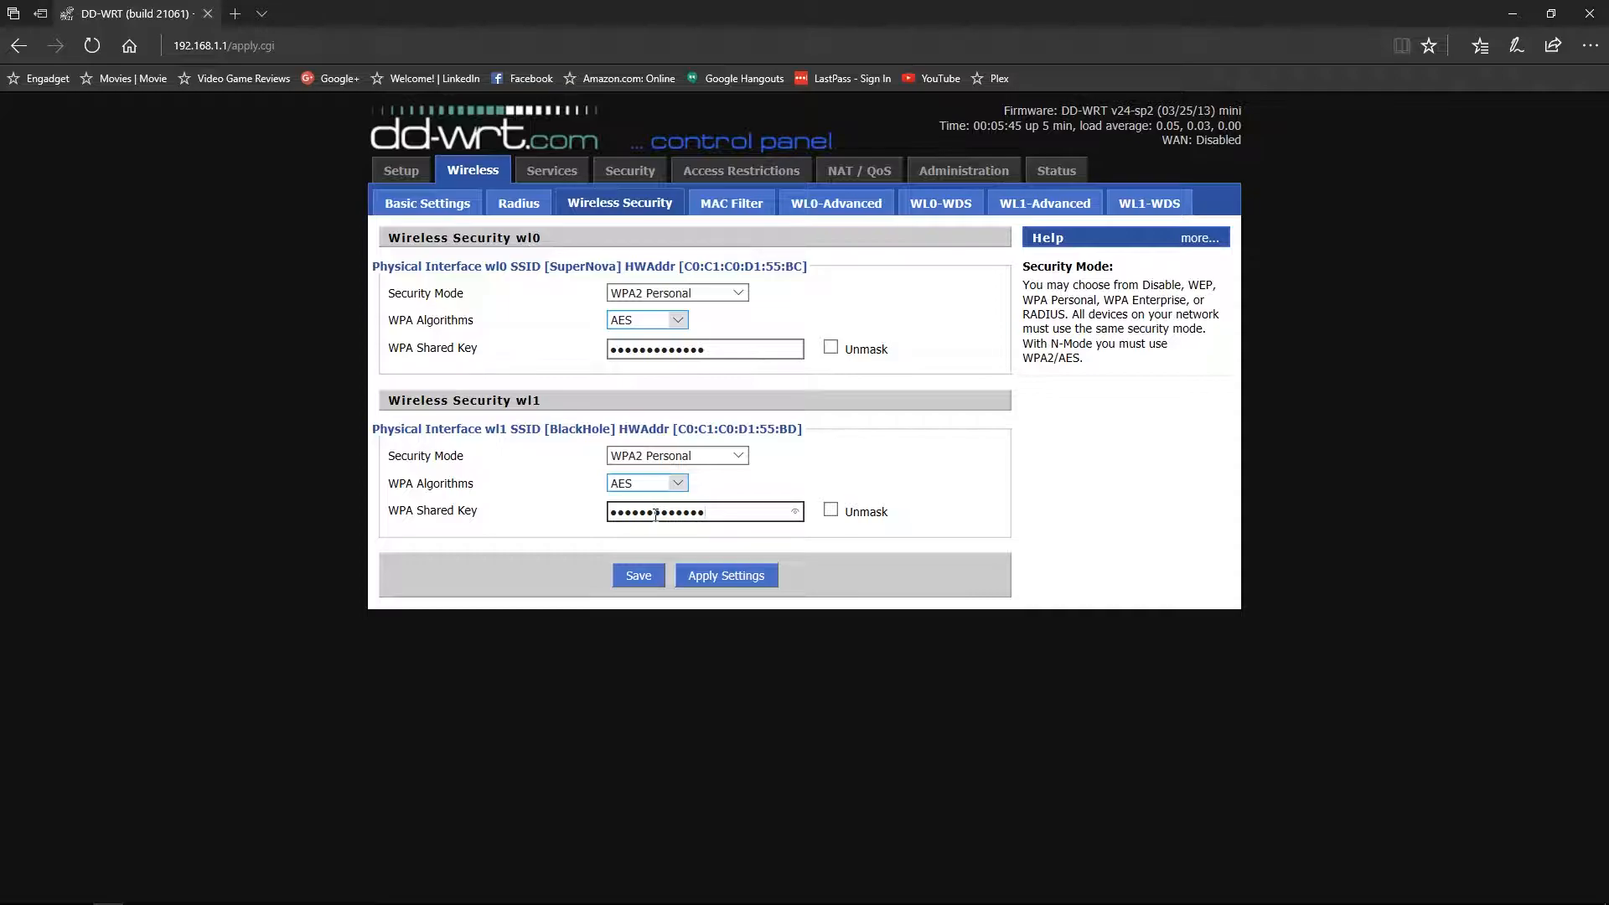
pyautogui.click(637, 576)
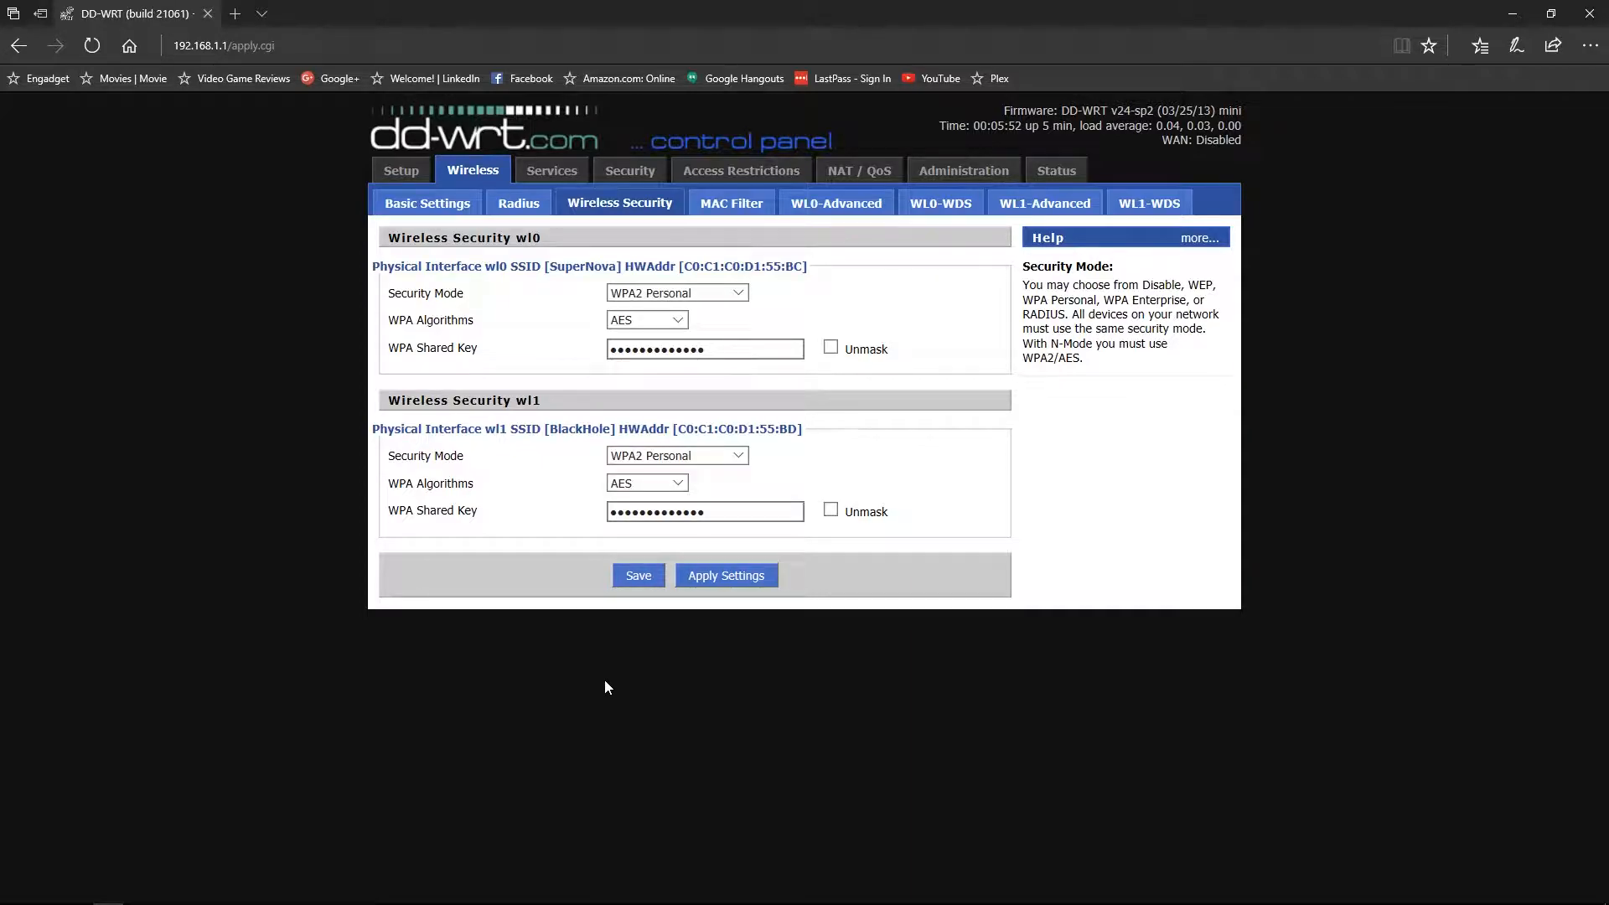
pyautogui.click(402, 172)
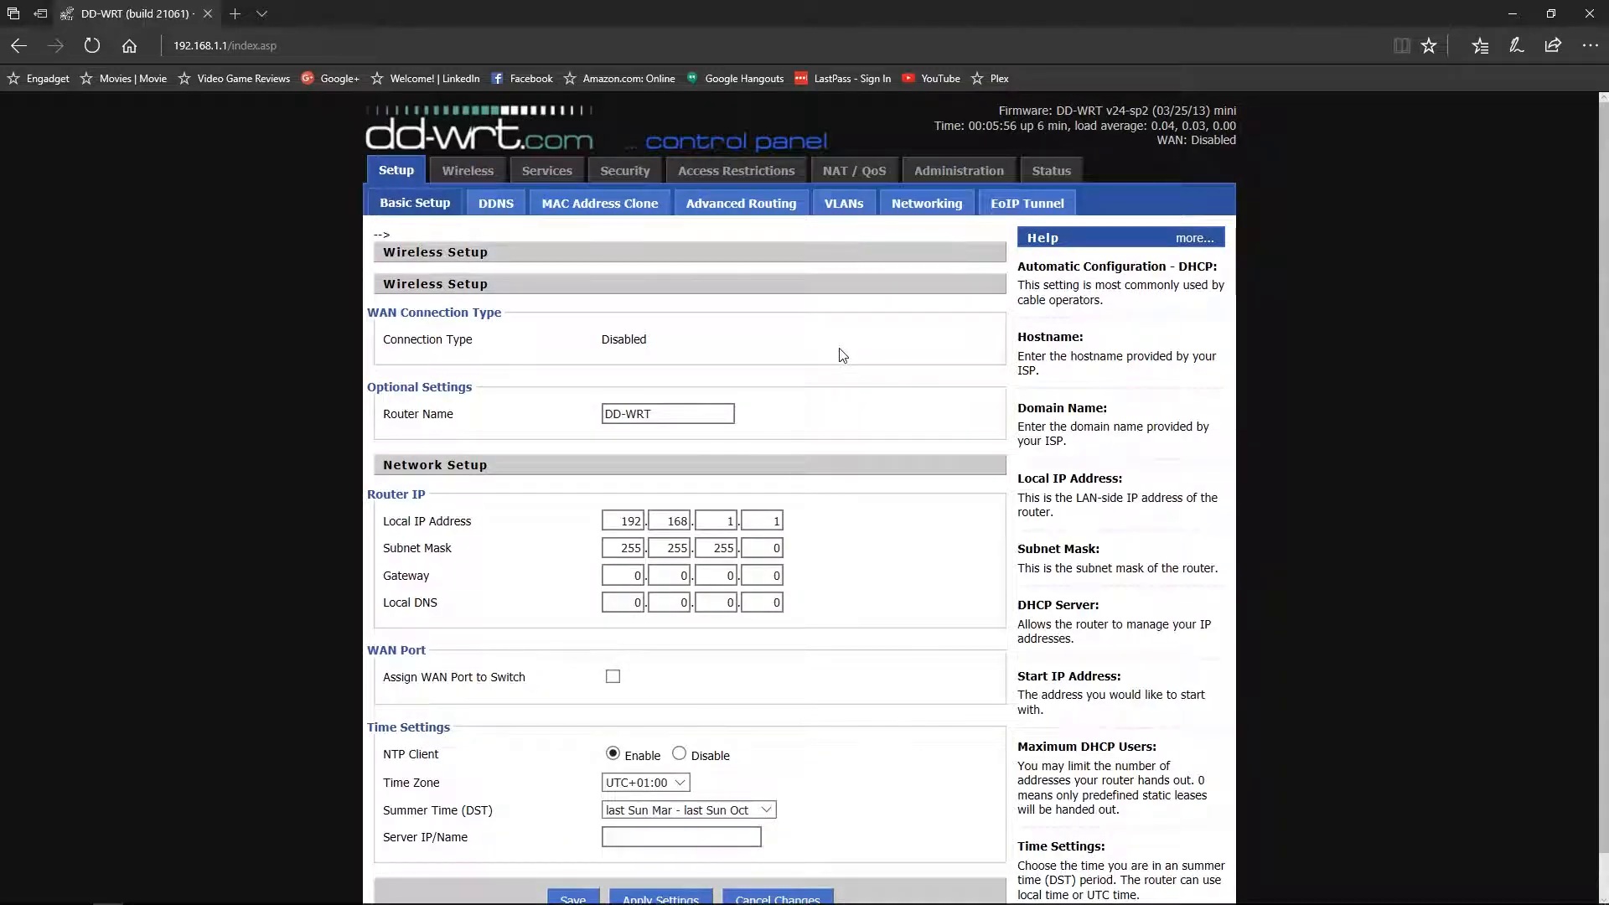
# - Keep the router name DD-WRT and change the Local IP to 192.168.1.2
pyautogui.scroll(-1, 842, 355)
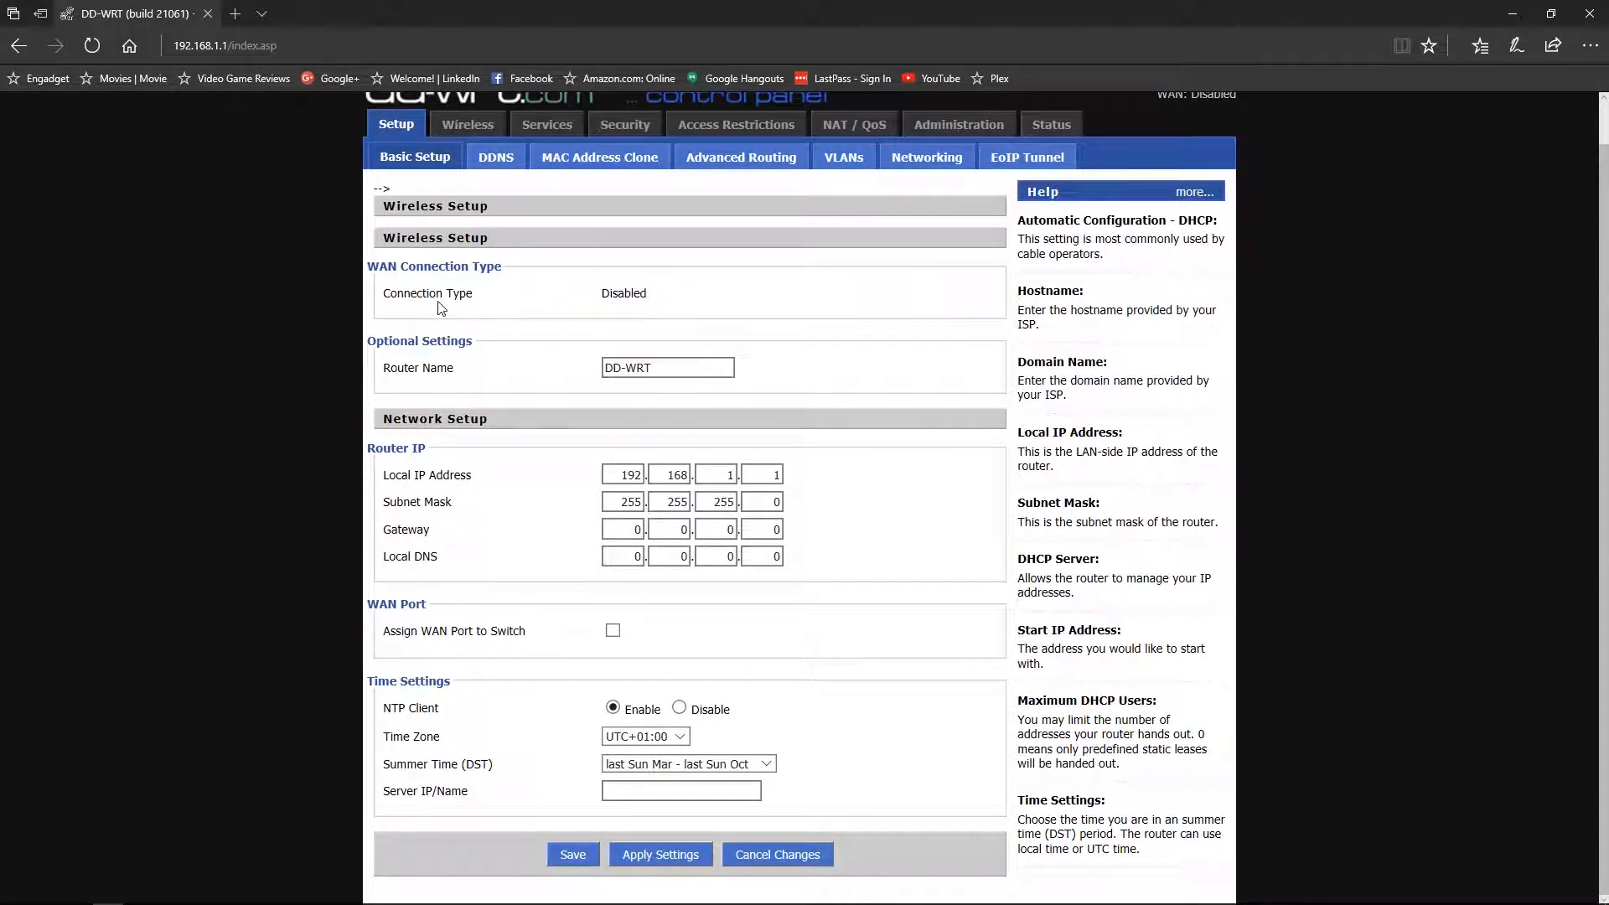
pyautogui.tripleClick(681, 367)
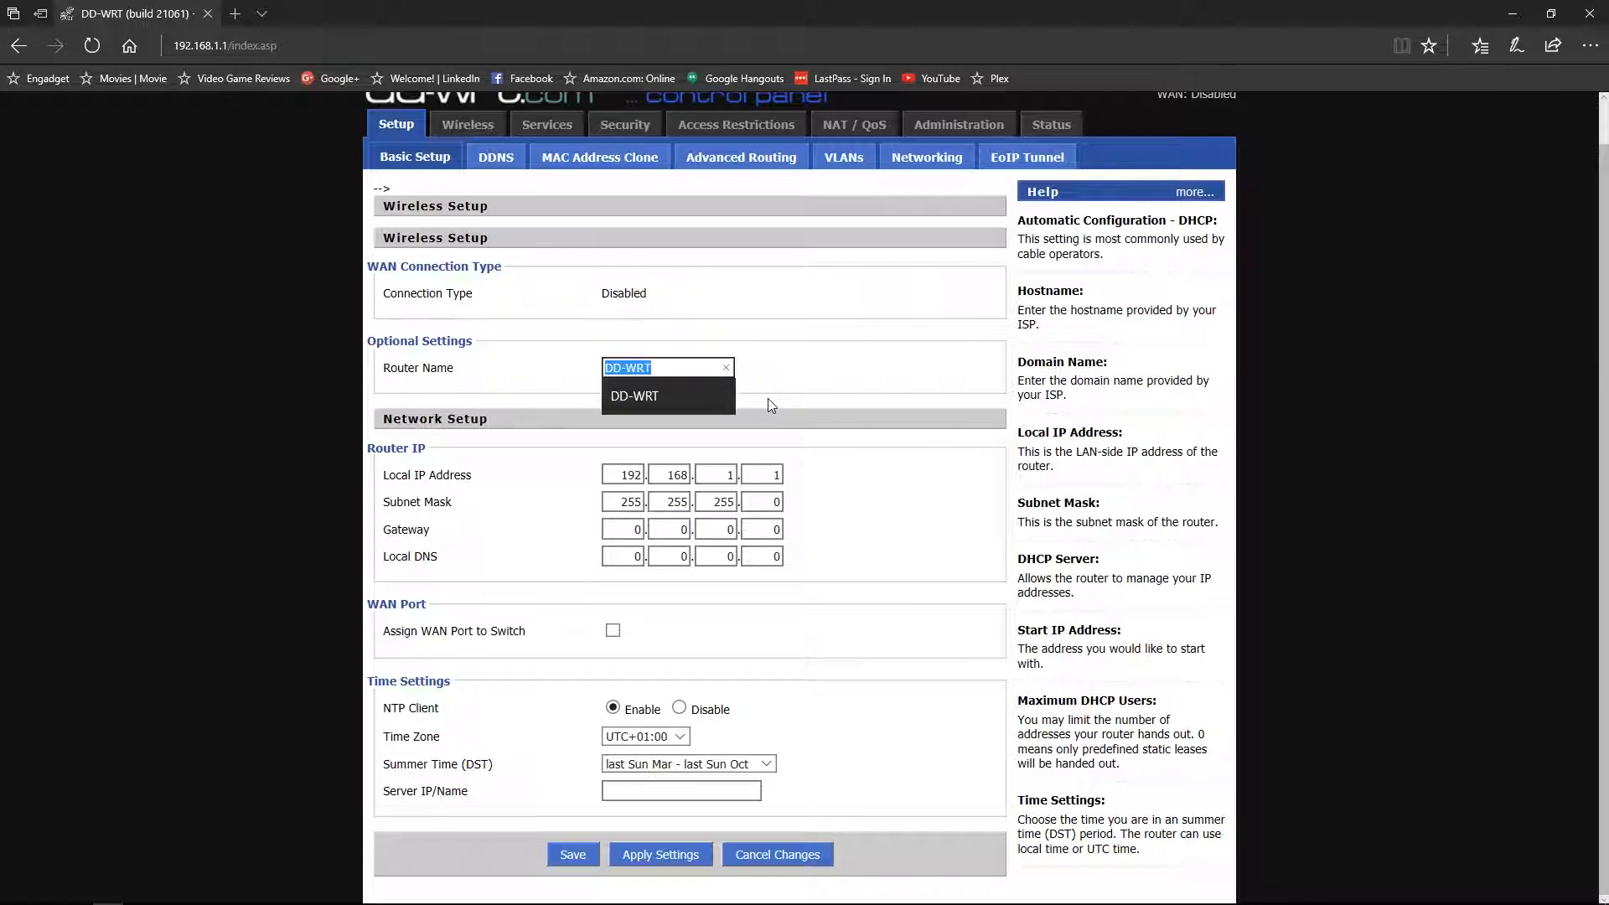
pyautogui.click(836, 401)
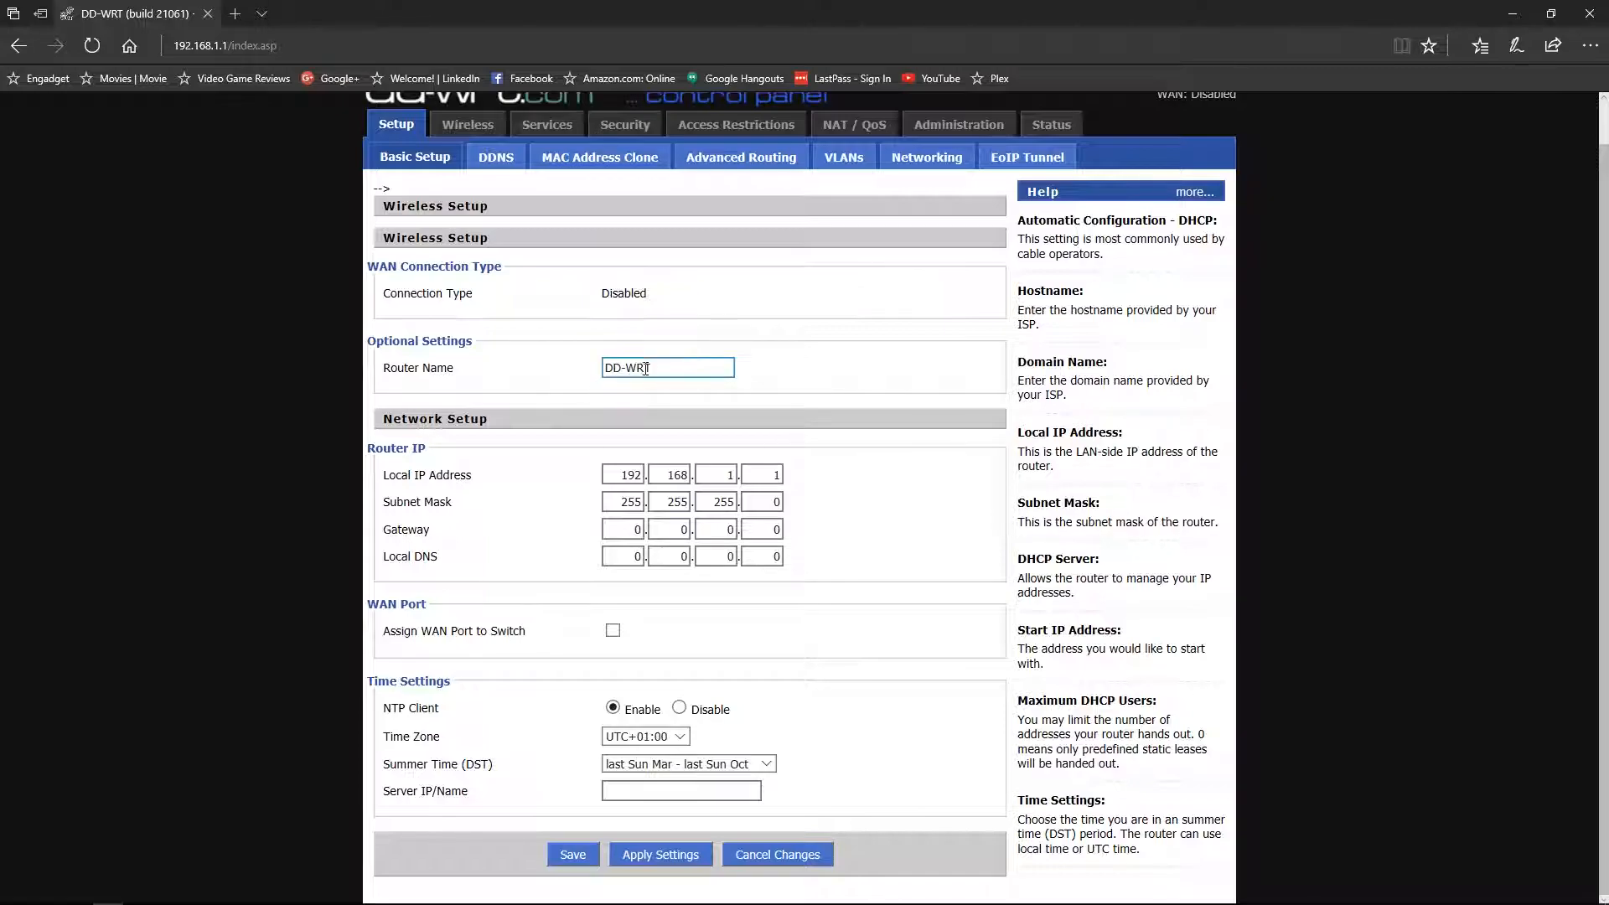
pyautogui.click(812, 383)
pyautogui.click(678, 504)
pyautogui.click(771, 480)
pyautogui.doubleClick(769, 476)
pyautogui.write('2')
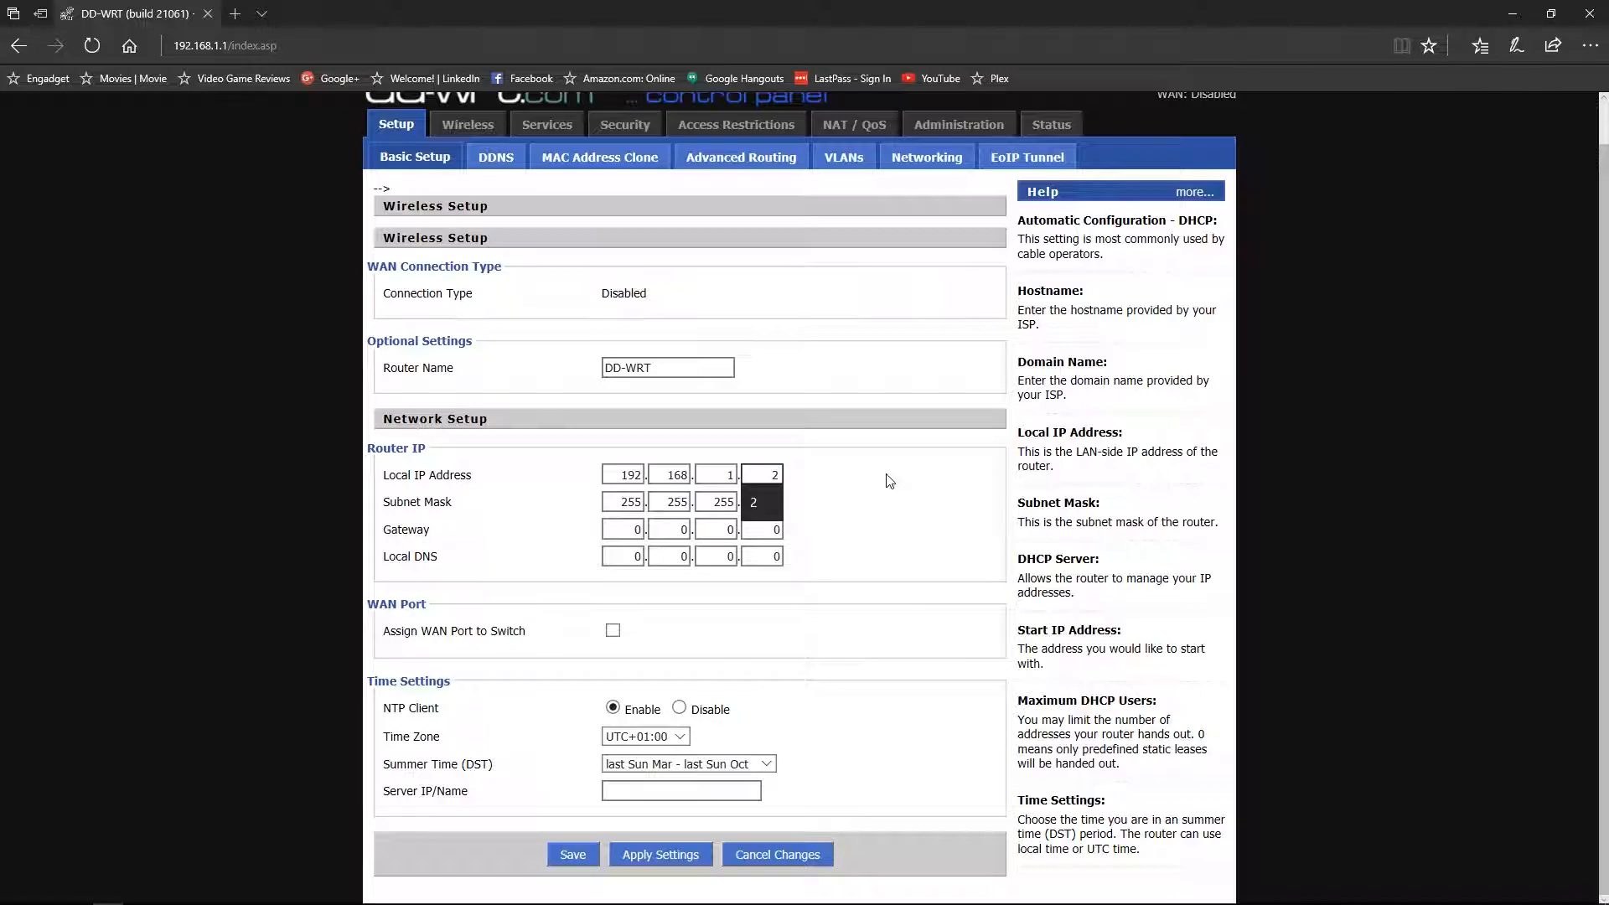
pyautogui.click(868, 480)
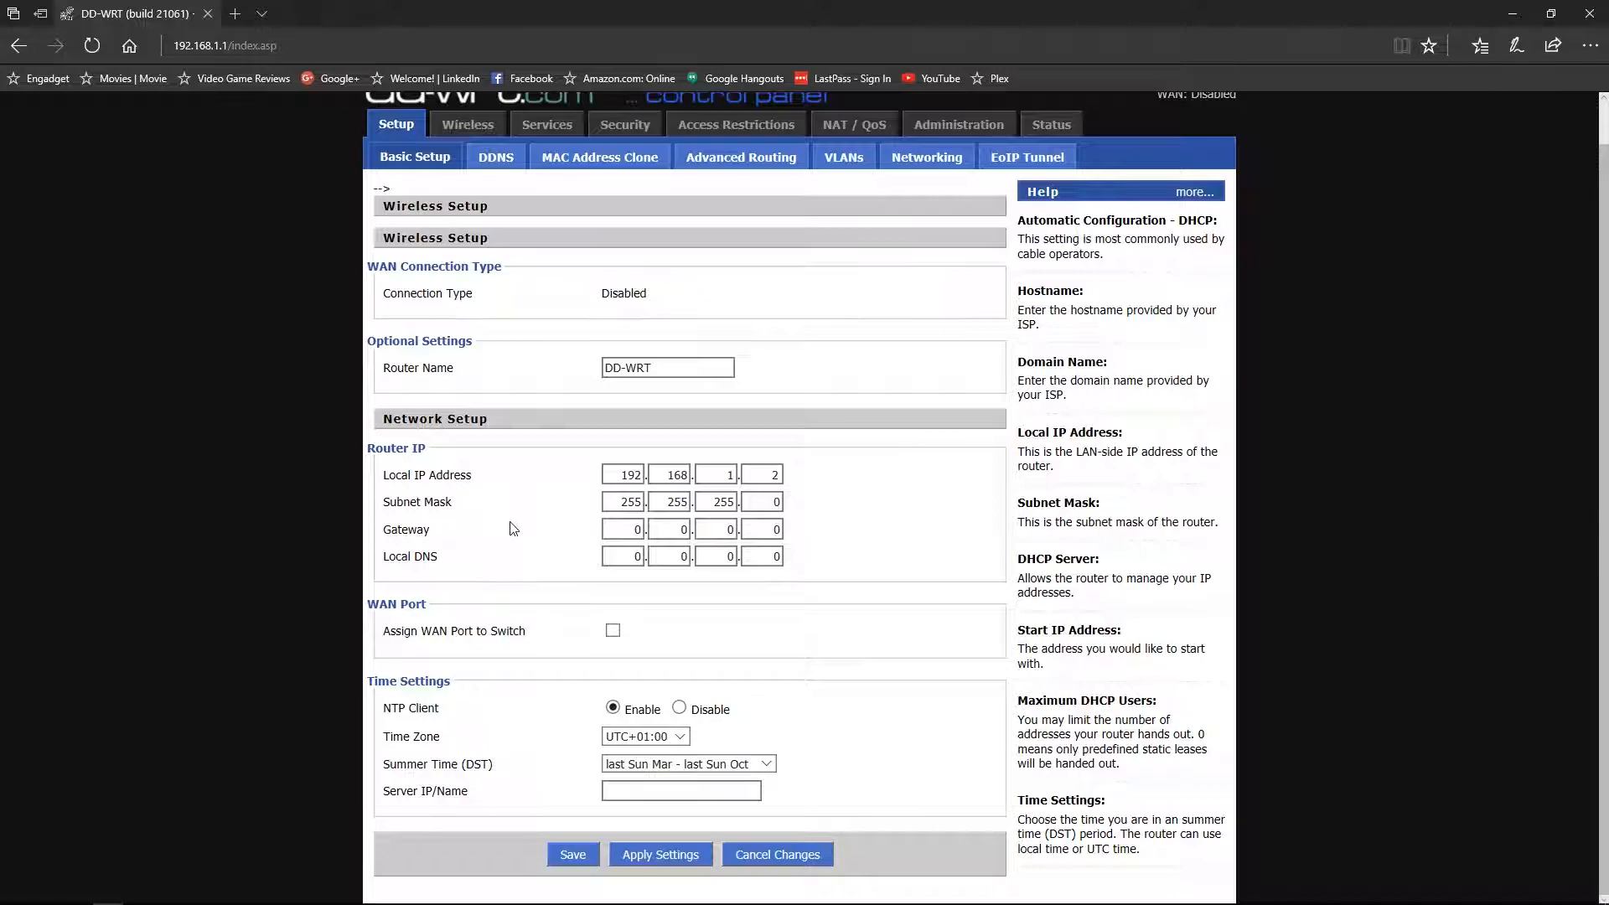
pyautogui.click(685, 505)
pyautogui.click(780, 504)
# - Enter 192.168.1.254 as the Gateway address
pyautogui.doubleClick(633, 530)
pyautogui.write('192')
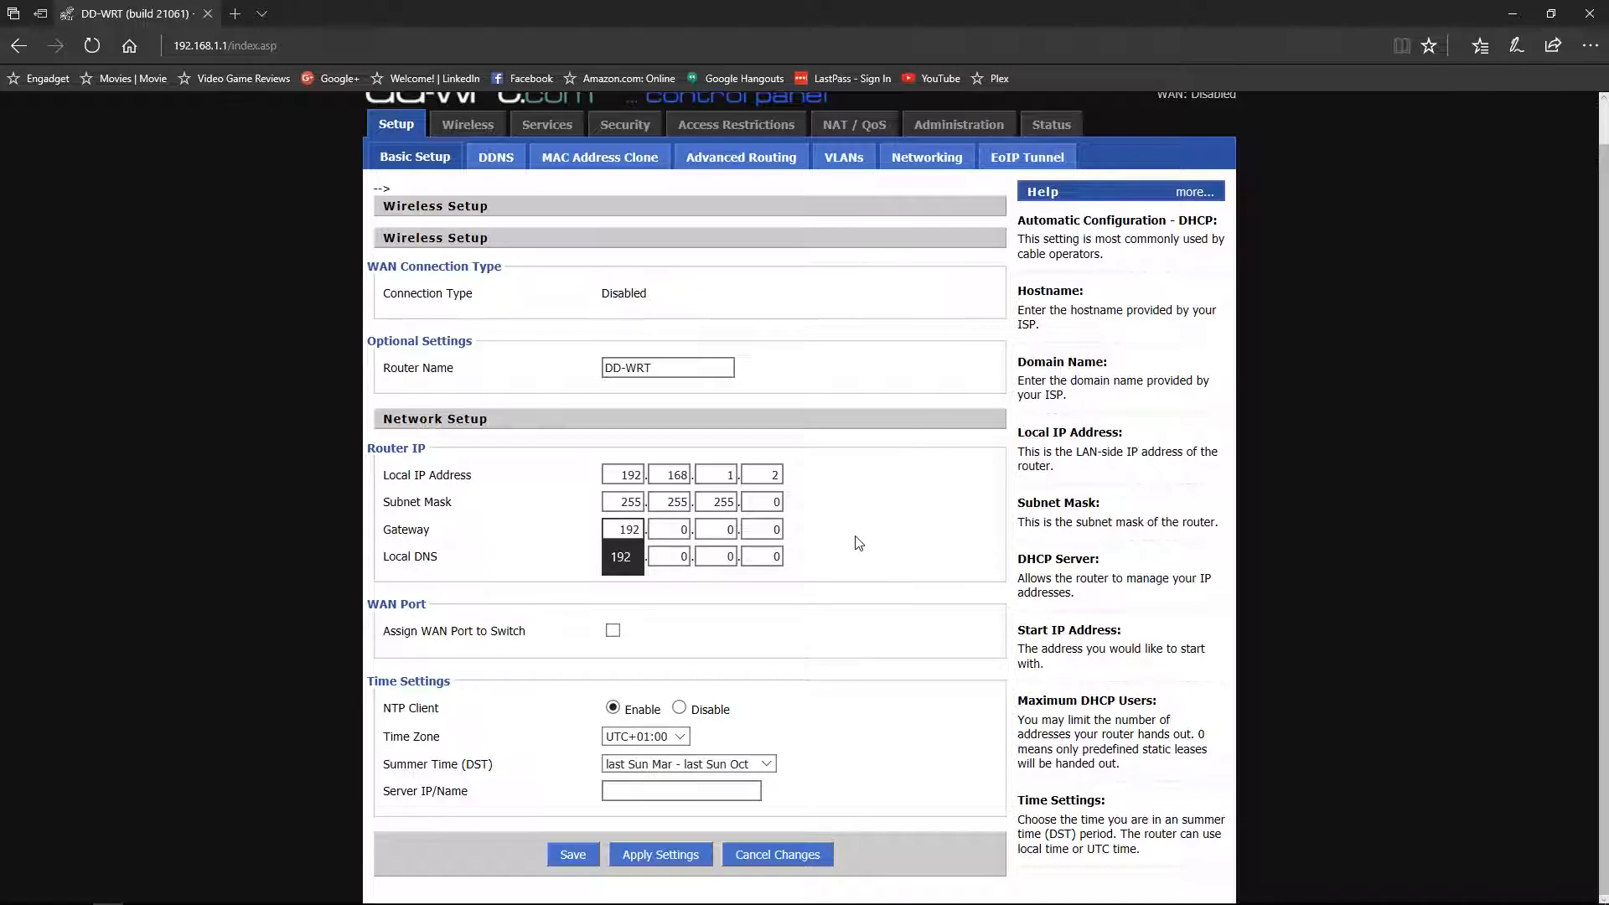
pyautogui.press('Tab')
pyautogui.write('168')
pyautogui.press('Tab')
pyautogui.write('1')
pyautogui.press('Tab')
pyautogui.write('254')
# - Enter 192.168.1.254 as the Local DNS address
pyautogui.press('Tab')
pyautogui.write('192')
pyautogui.press('Tab')
pyautogui.write('168')
pyautogui.press('Tab')
pyautogui.write('1')
pyautogui.press('Tab')
pyautogui.write('254')
pyautogui.press('Tab')
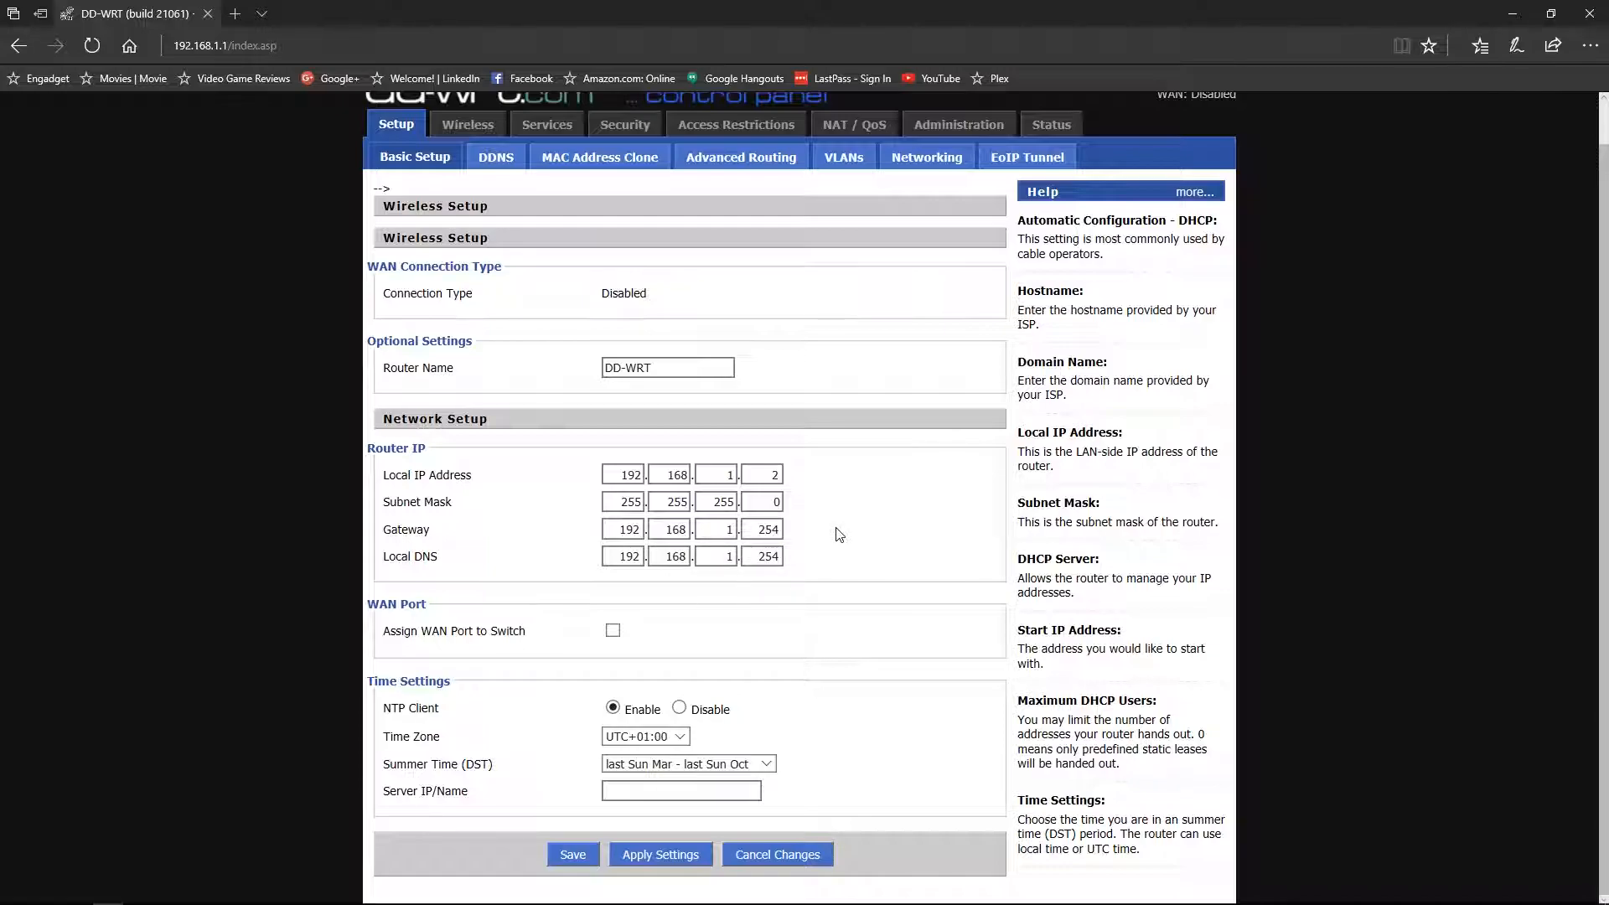
# - Enable Assign WAN Port to Switch, choose time zone UTC-05:00, then save and apply
pyautogui.click(612, 633)
pyautogui.click(678, 737)
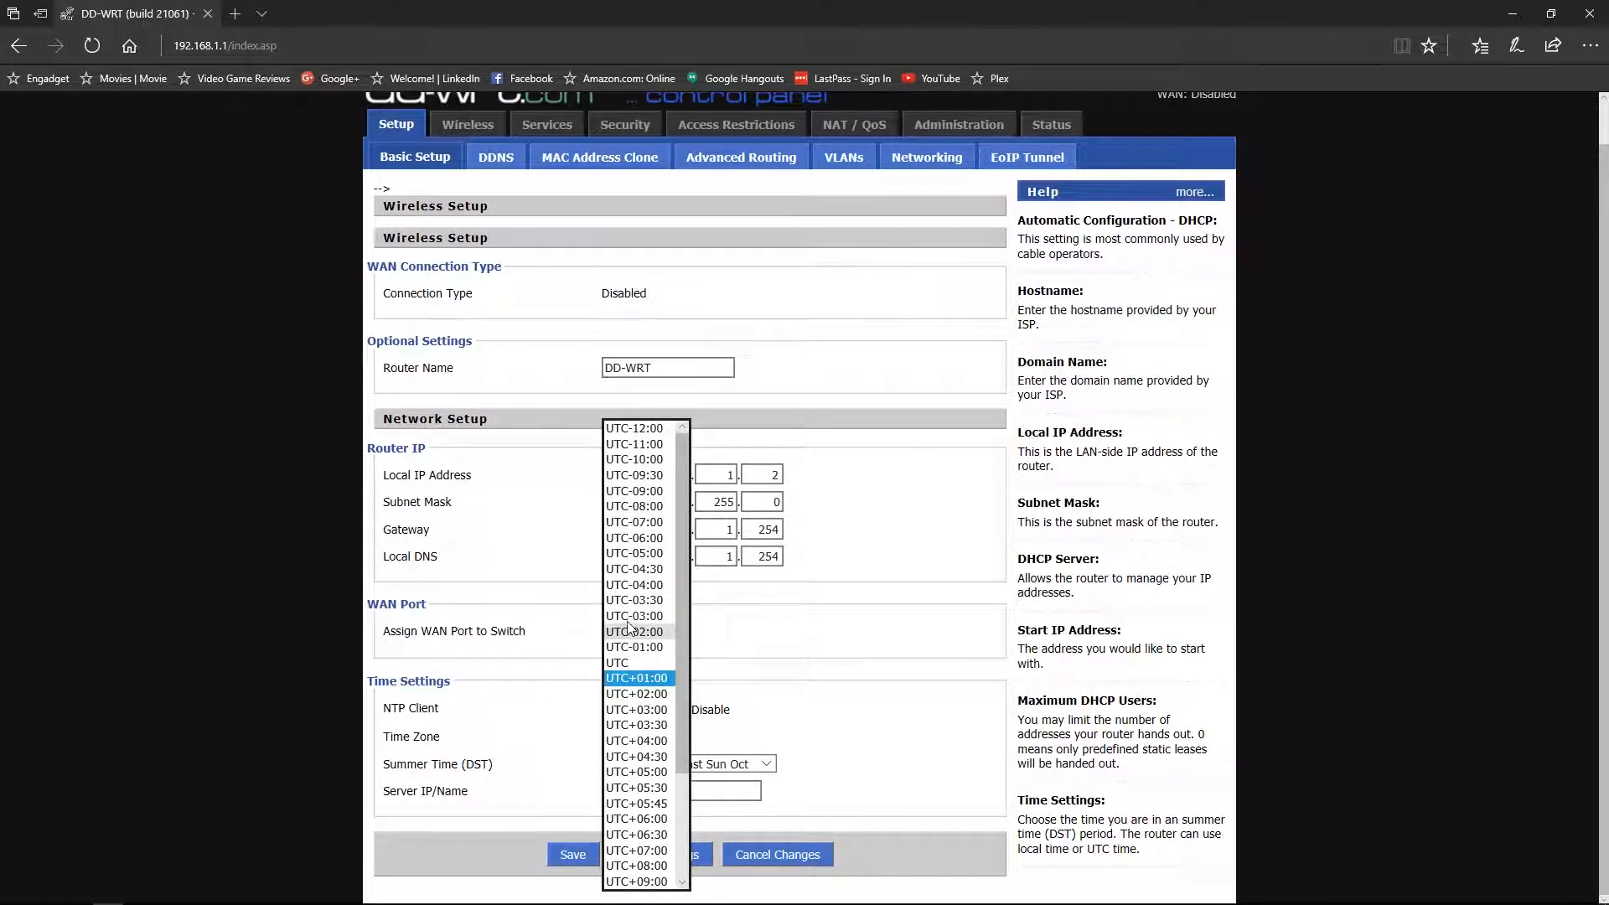
pyautogui.click(661, 556)
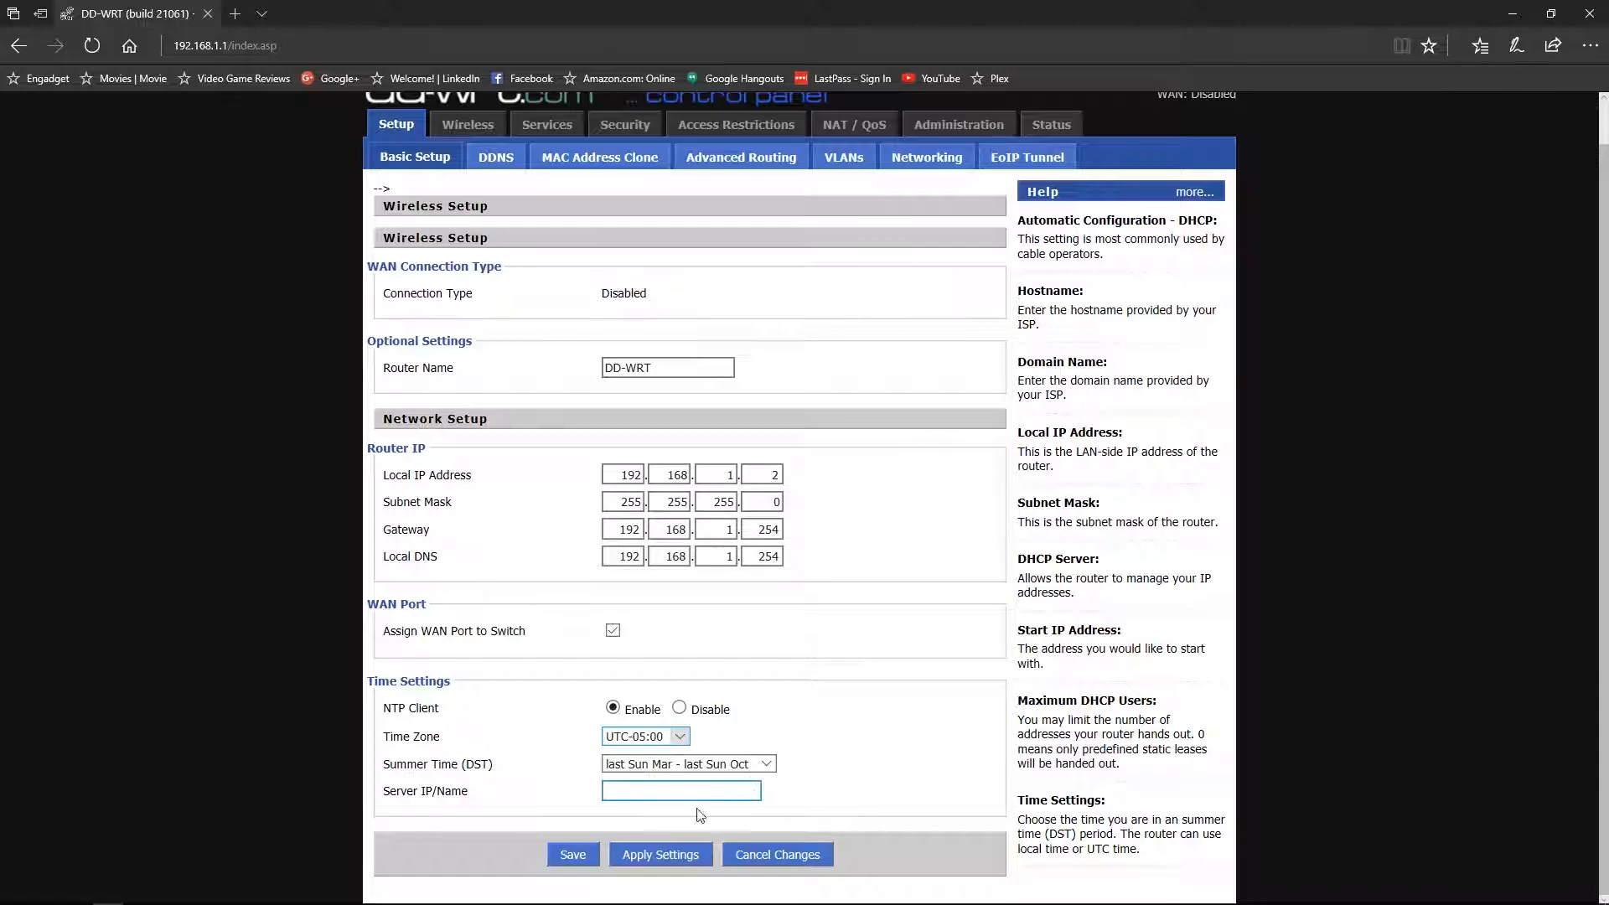
pyautogui.click(572, 857)
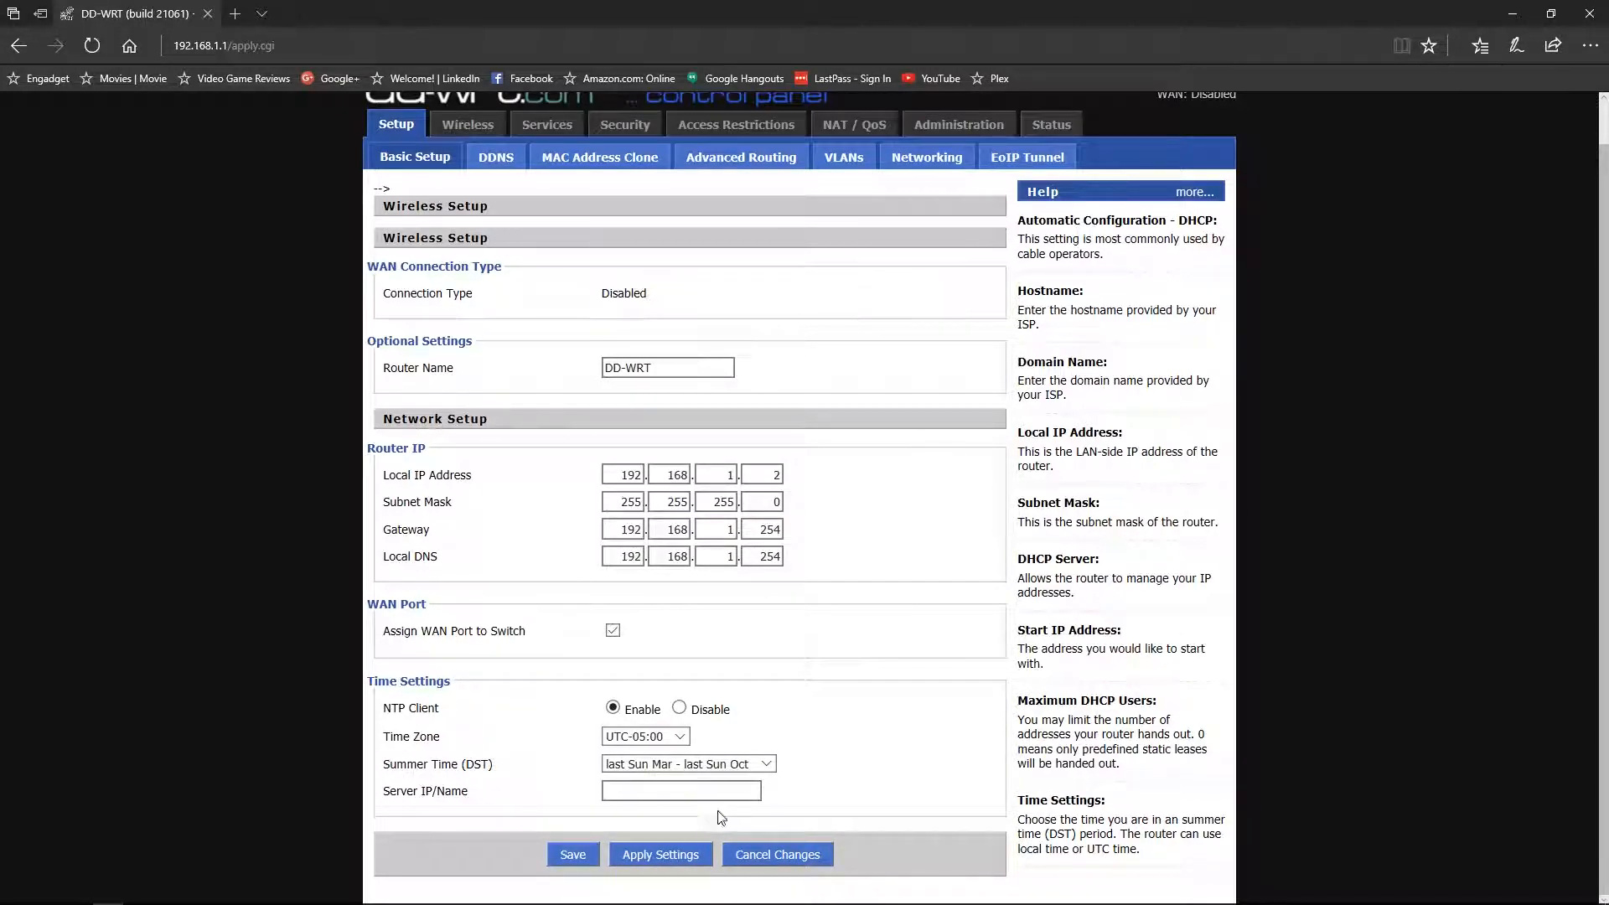
pyautogui.click(670, 858)
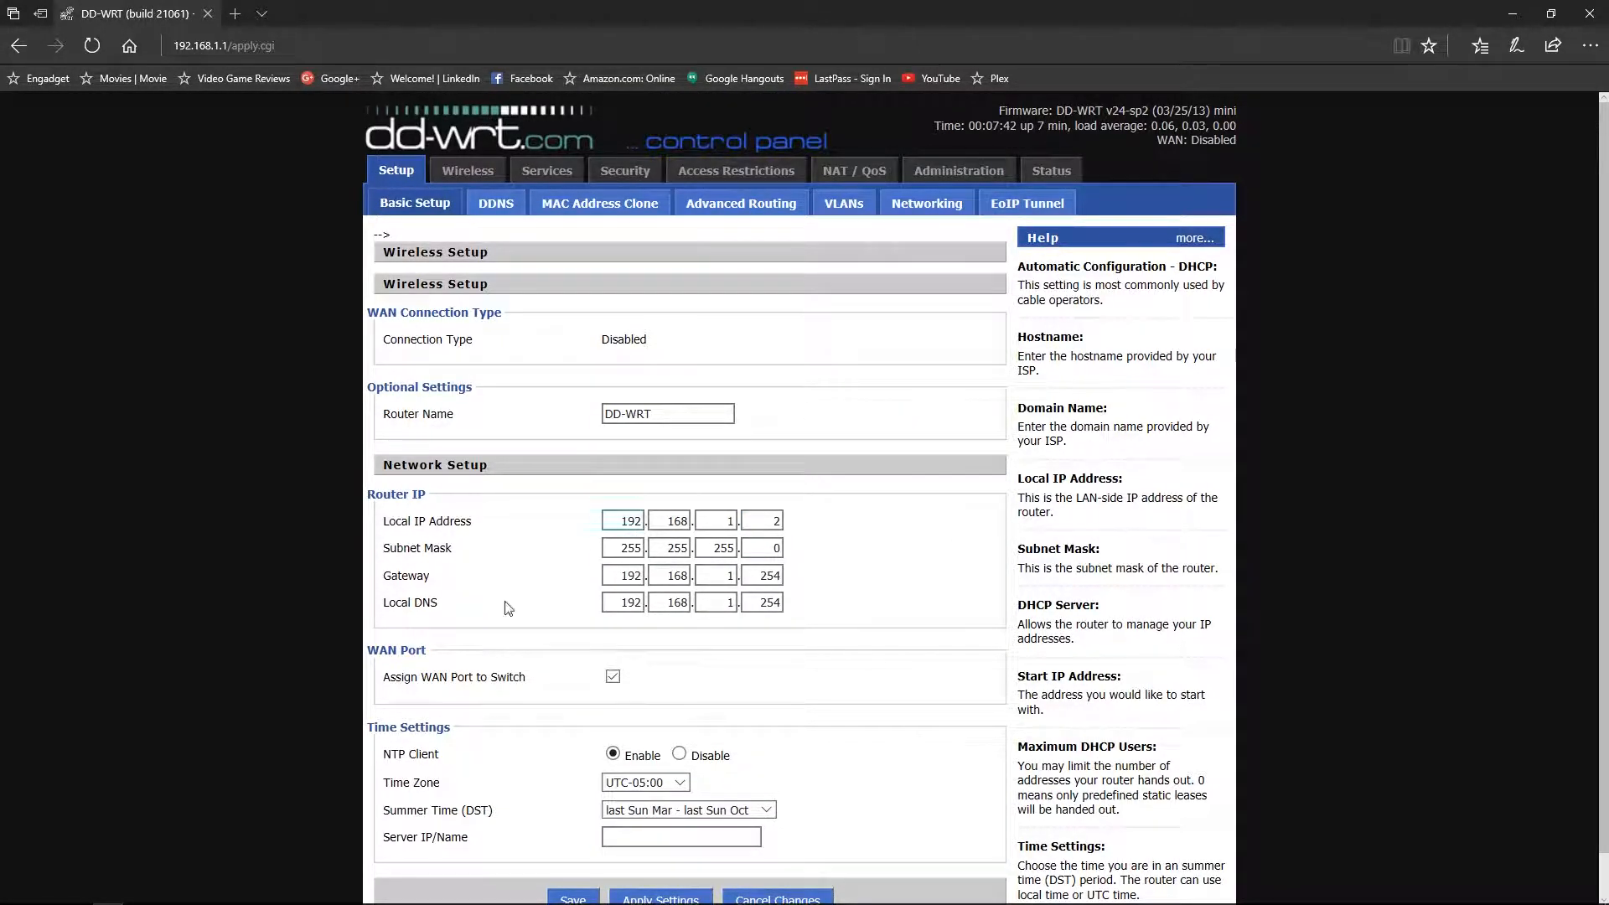
pyautogui.click(263, 895)
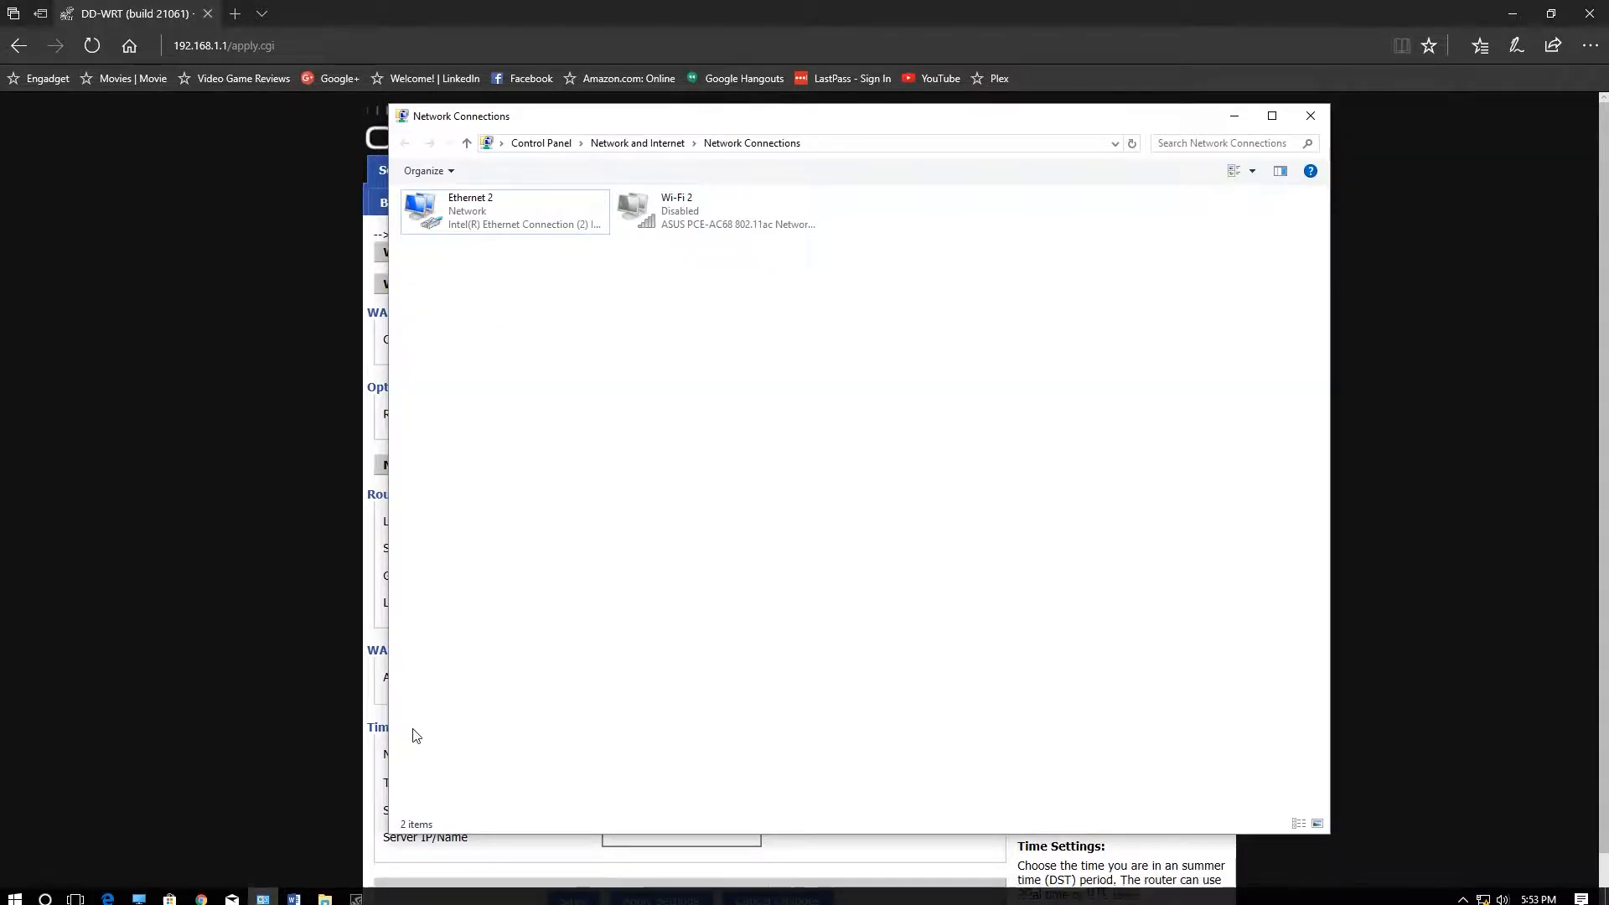
pyautogui.click(221, 595)
pyautogui.click(232, 45)
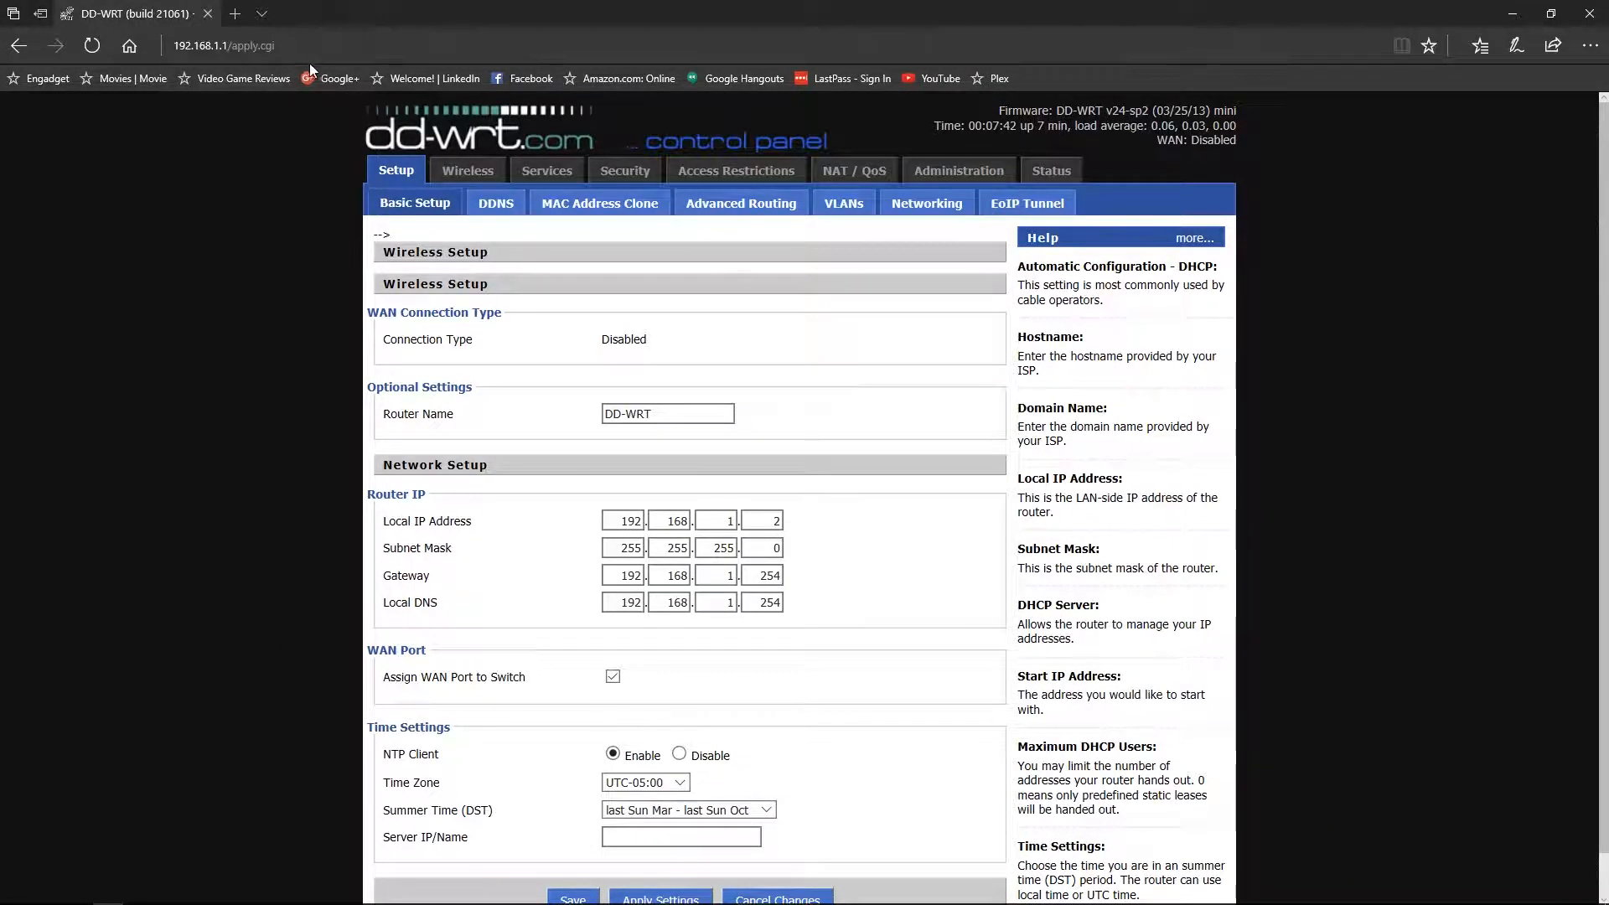
pyautogui.click(232, 45)
pyautogui.click(305, 46)
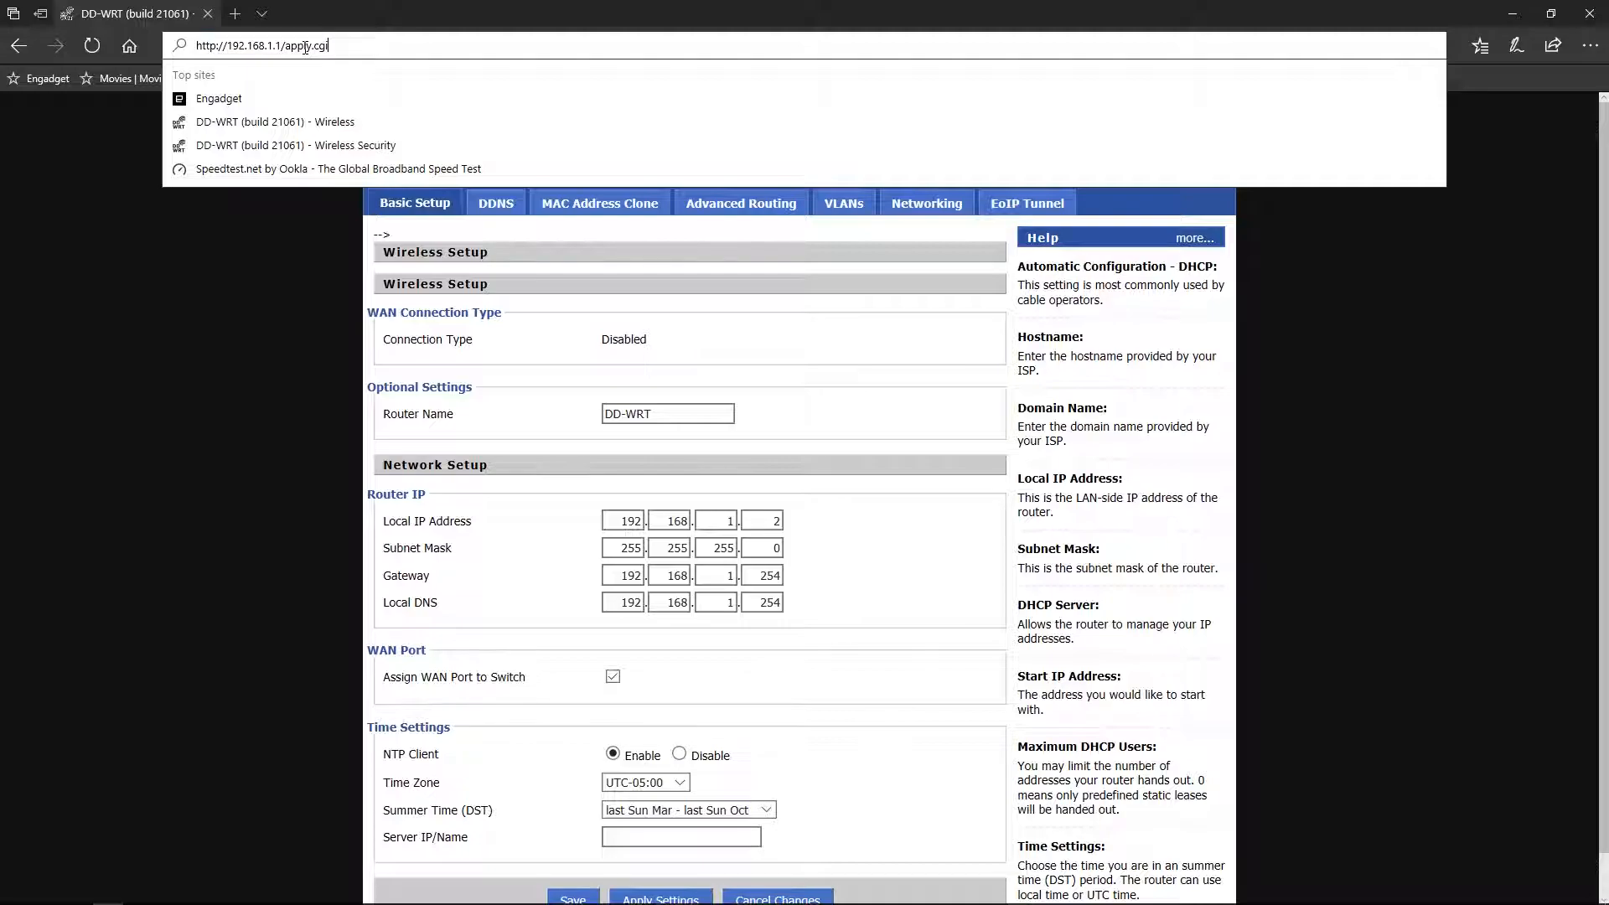
pyautogui.press('BackSpace')
pyautogui.press('BackSpace')
pyautogui.press('BackSpace')
pyautogui.press('BackSpace')
pyautogui.press('BackSpace')
pyautogui.press('BackSpace')
pyautogui.press('BackSpace')
pyautogui.press('BackSpace')
pyautogui.press('BackSpace')
pyautogui.press('BackSpace')
pyautogui.press('BackSpace')
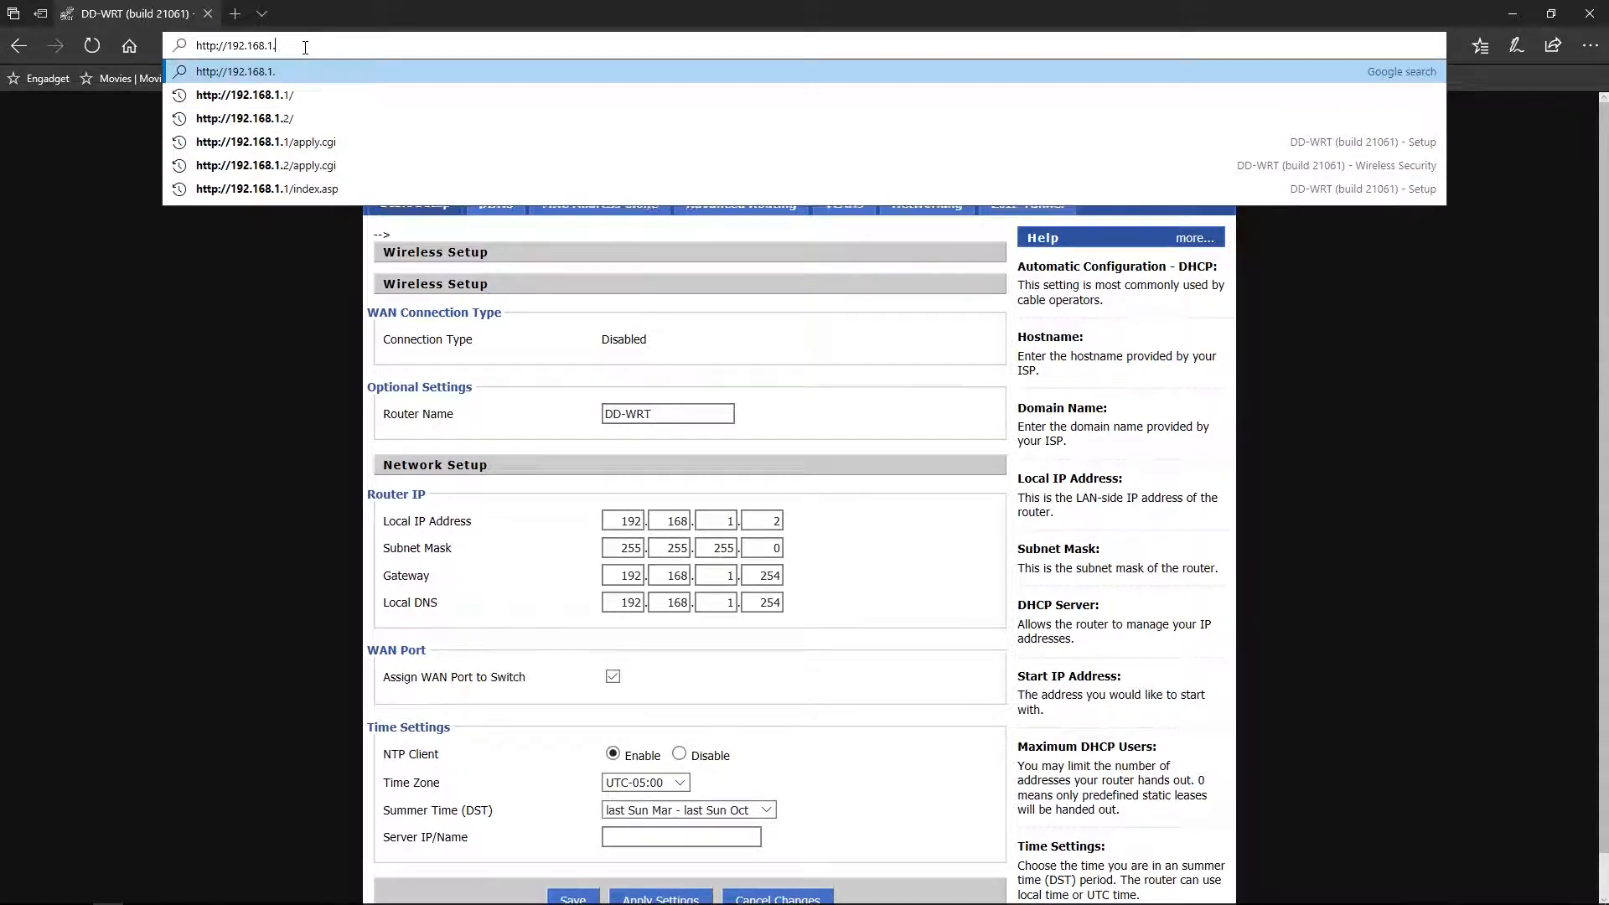
pyautogui.write('2')
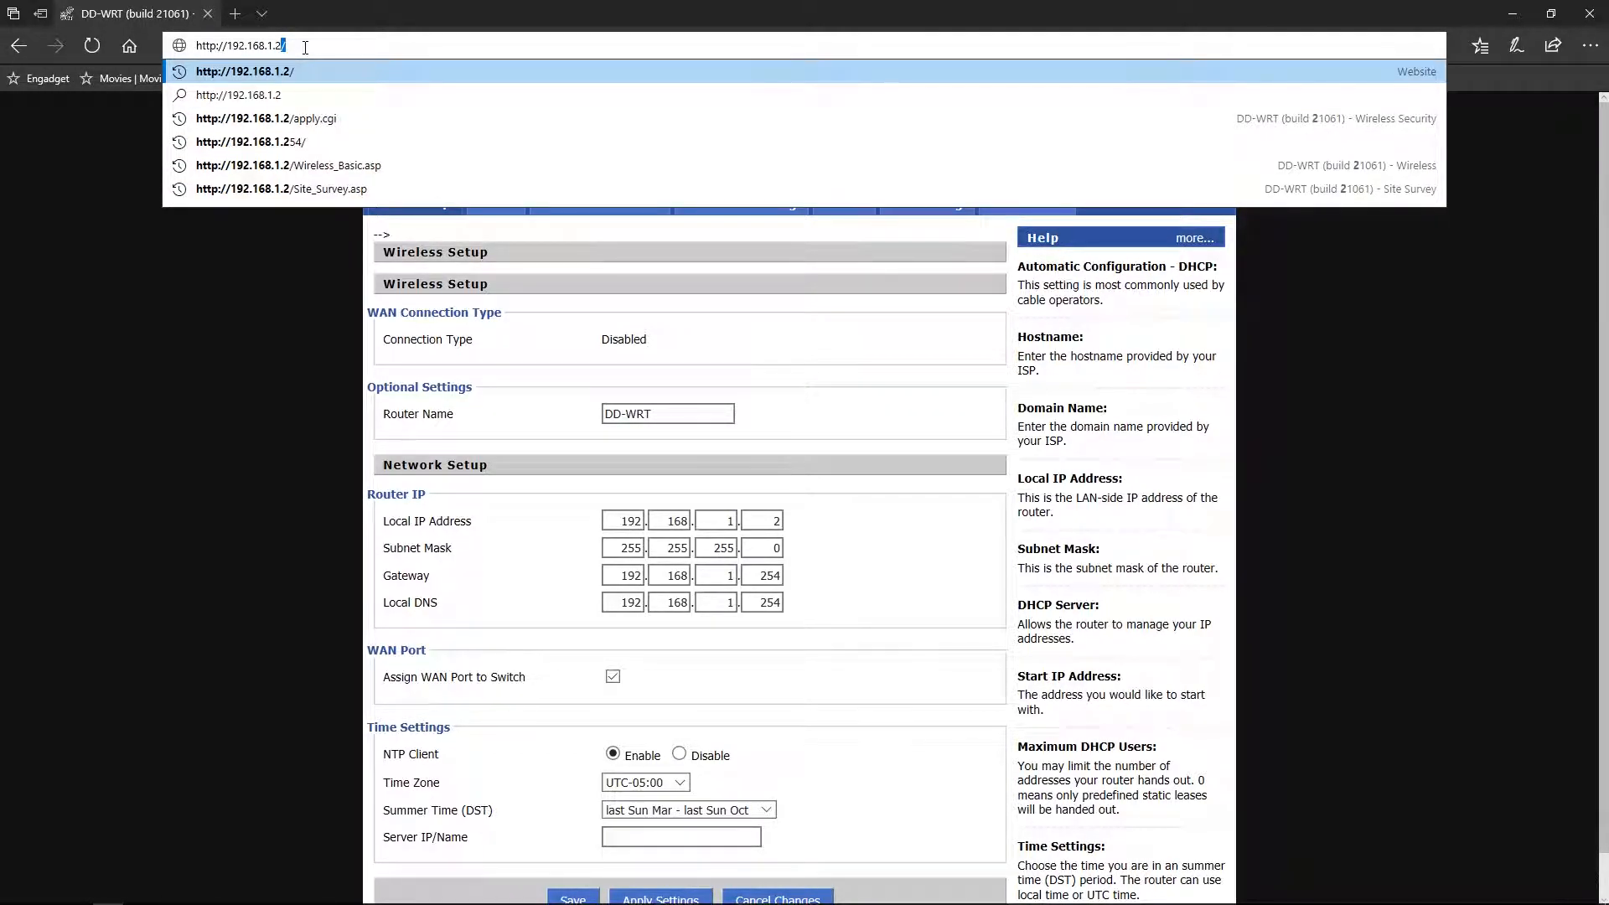
pyautogui.press('Return')
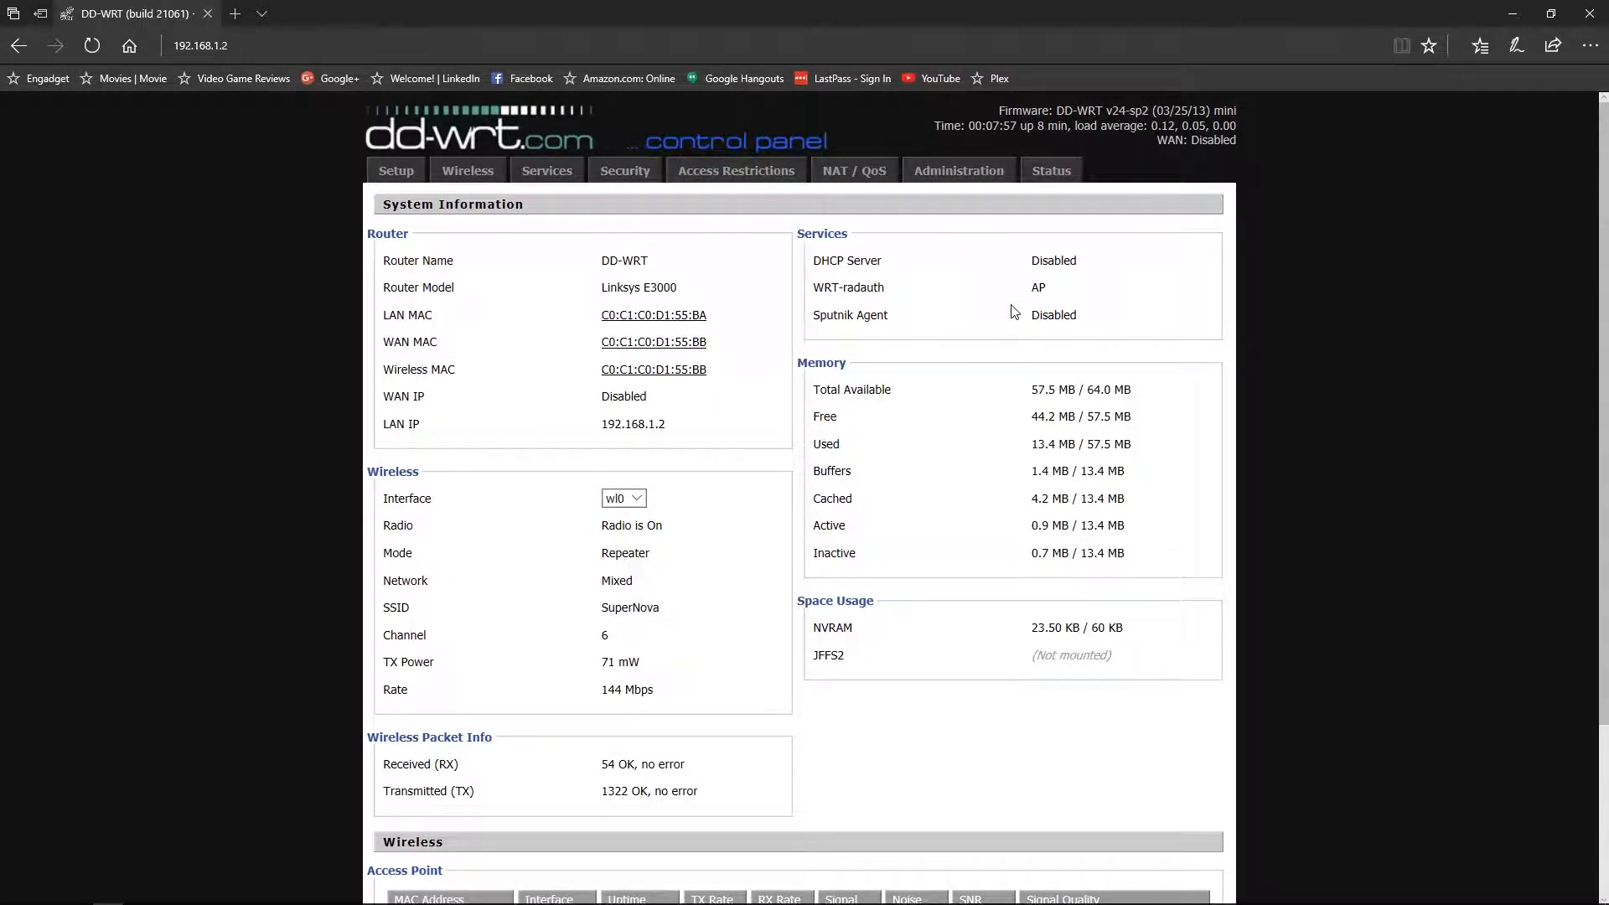
# - Open Setup and sign in with the router's username and password to reach Basic Setup
pyautogui.click(401, 169)
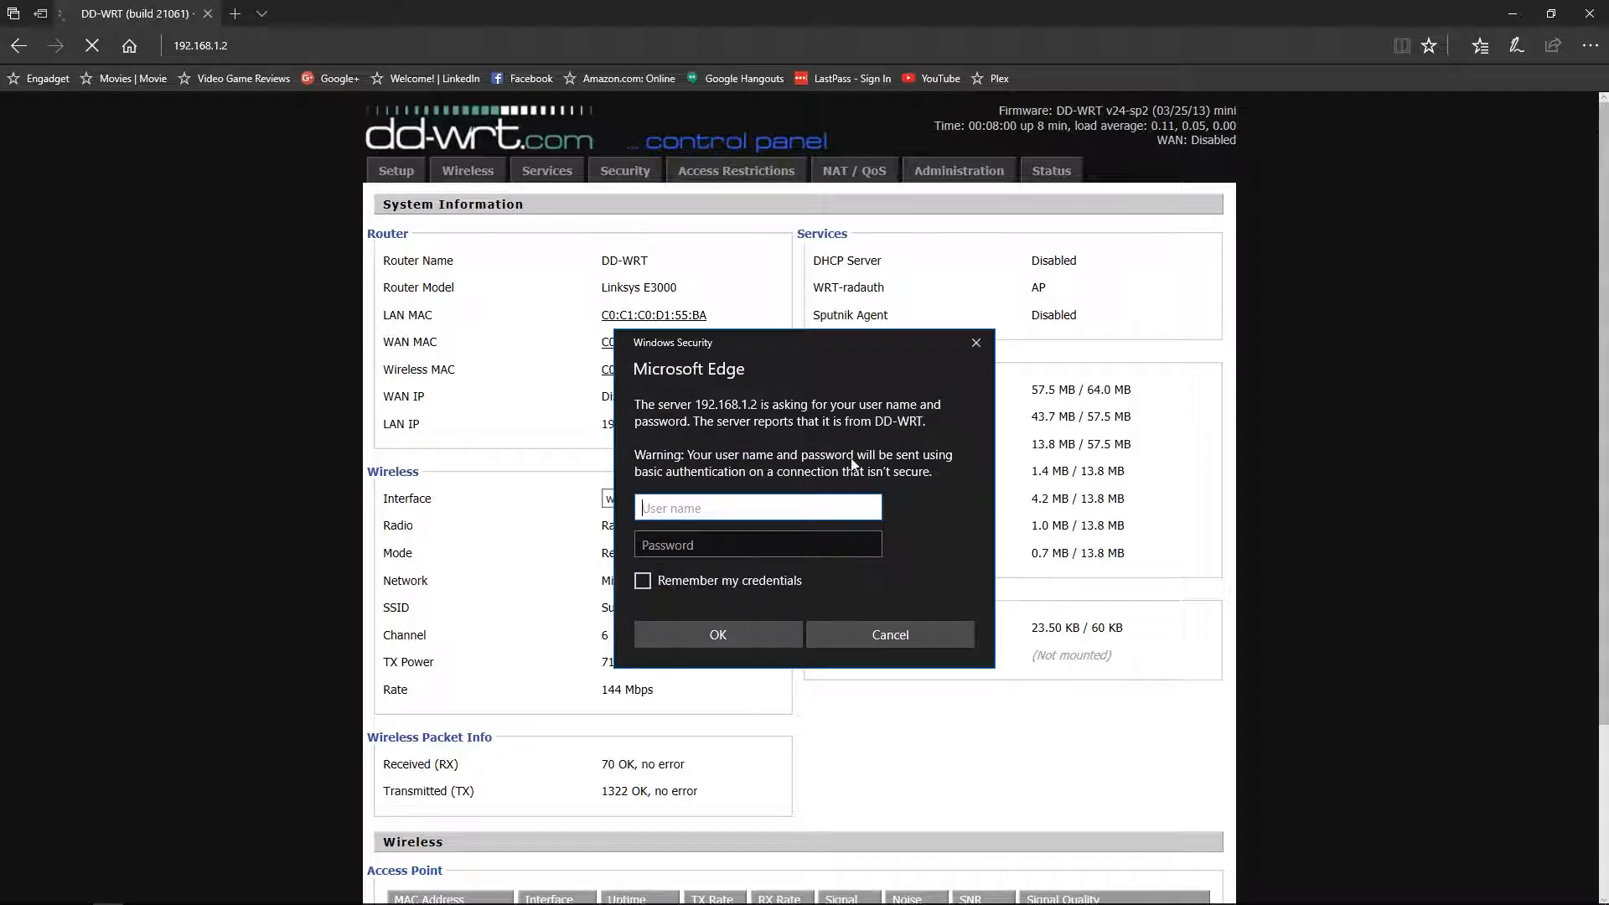
pyautogui.write('admin')
pyautogui.press('Tab')
pyautogui.write('admin')
pyautogui.press('Return')
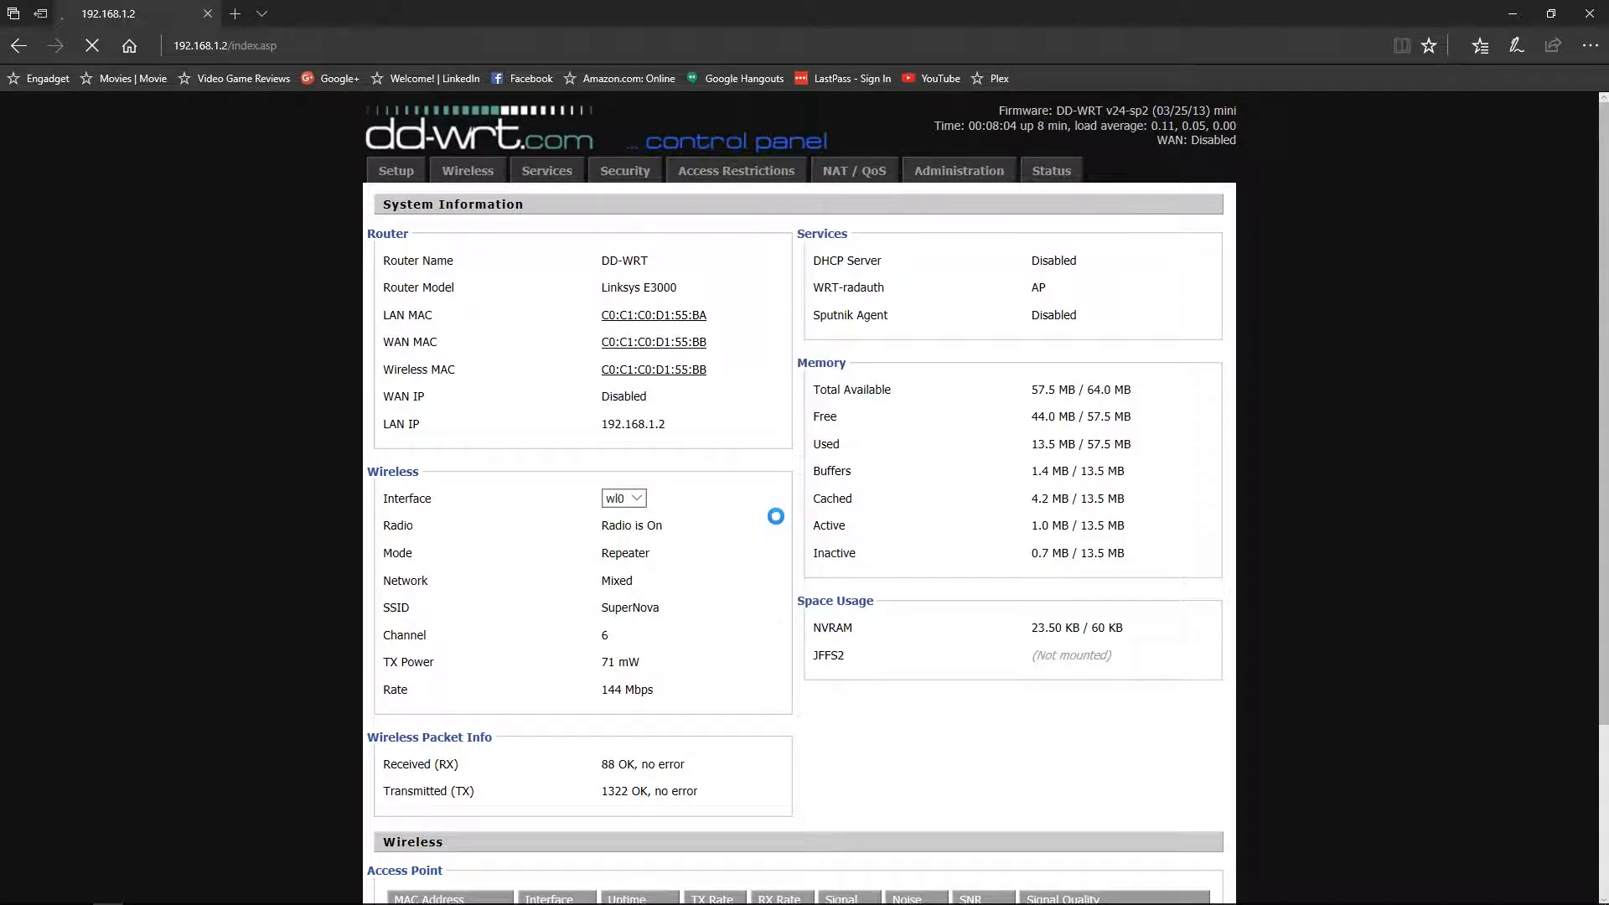
pyautogui.scroll(-1, 825, 462)
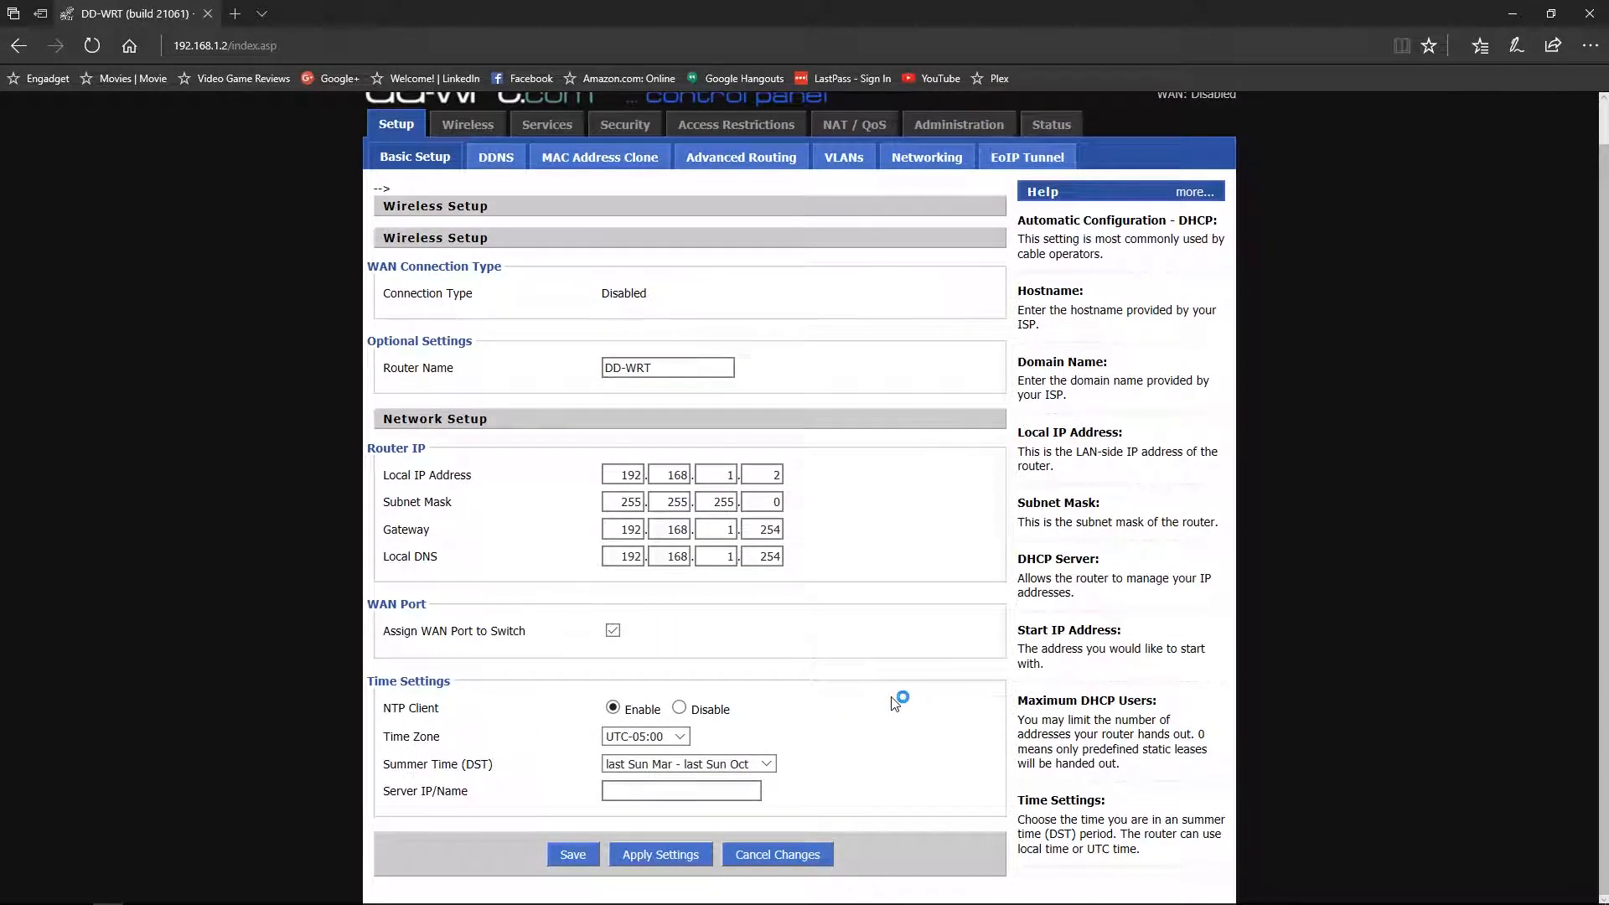
pyautogui.scroll(1, 839, 645)
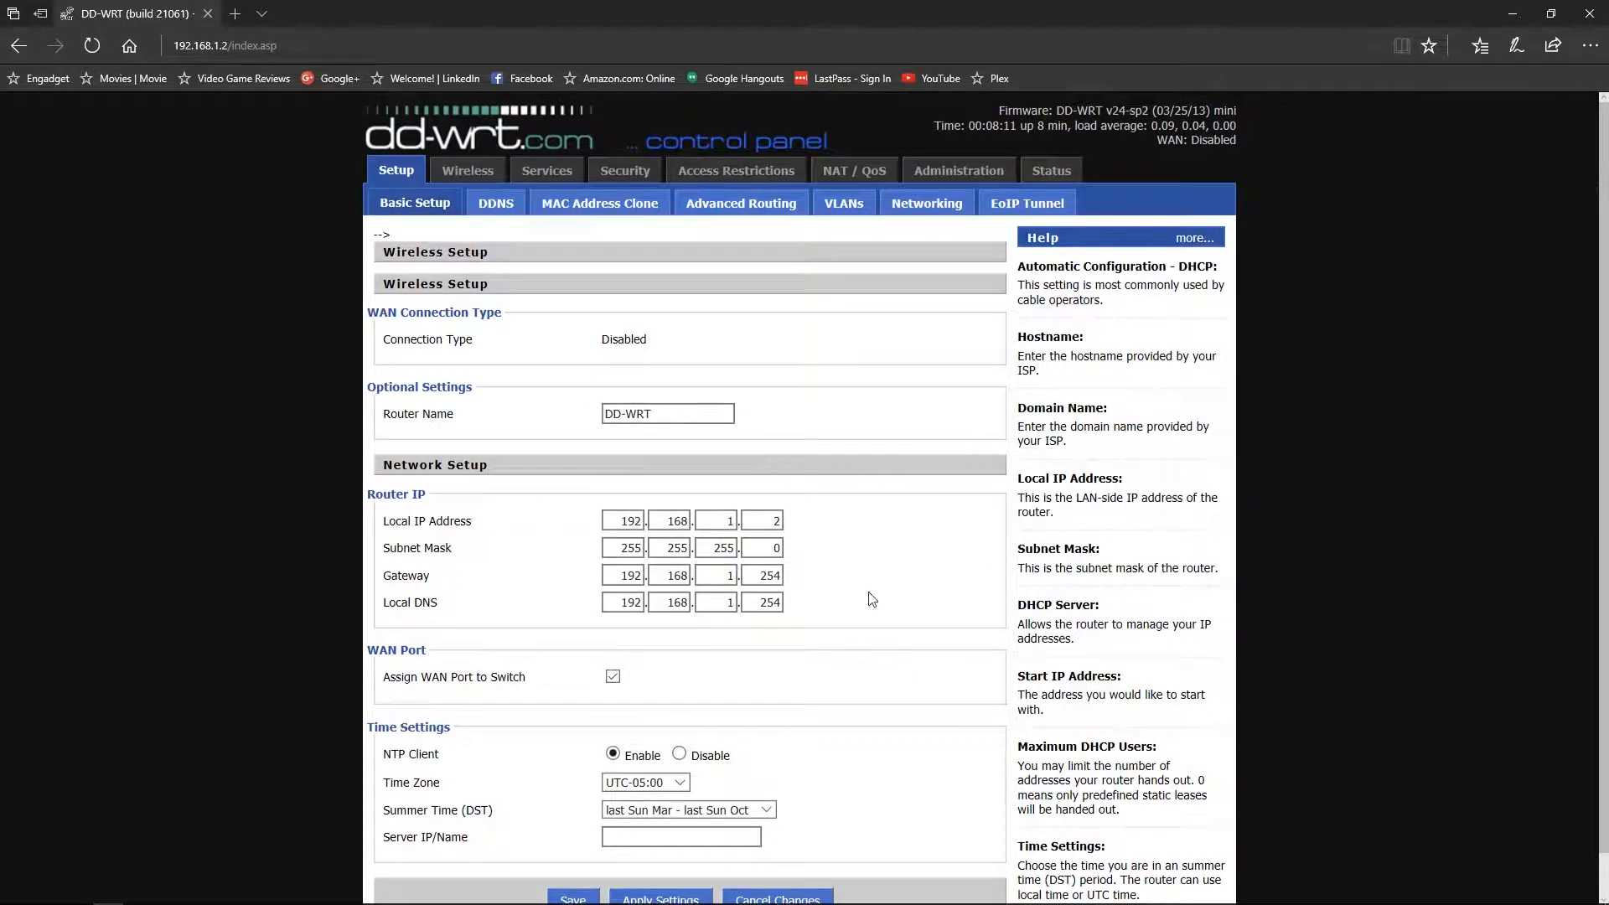
# - Run a site survey on the wl0 interface under Status > Wireless and join SuperNova as a client
pyautogui.click(1066, 172)
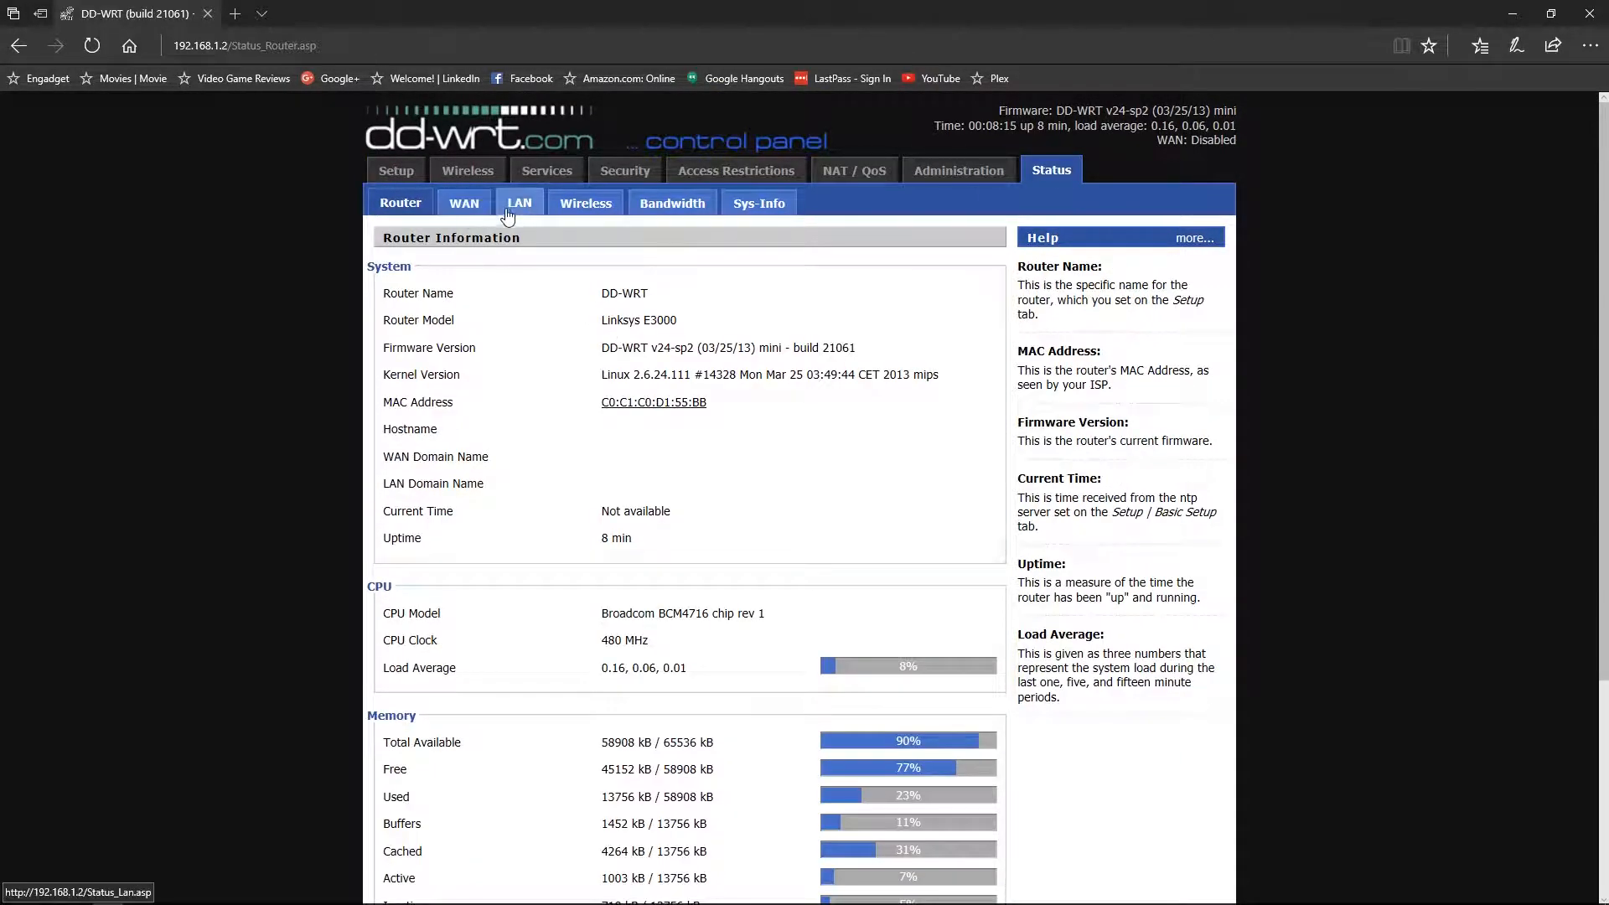
pyautogui.click(586, 204)
pyautogui.click(635, 293)
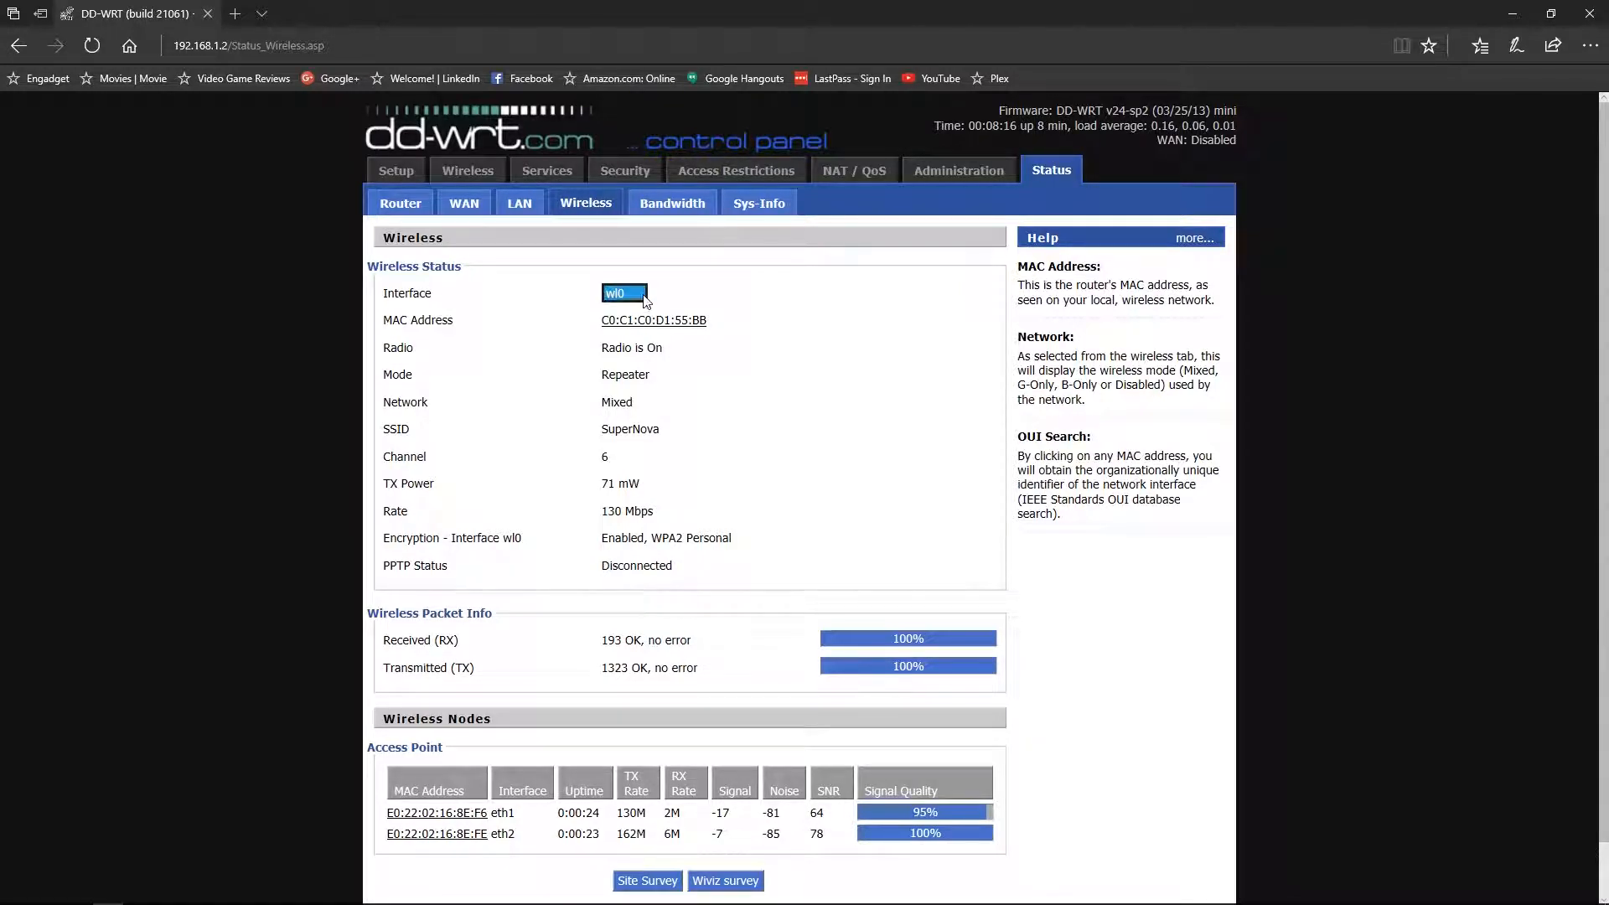
pyautogui.click(638, 297)
pyautogui.scroll(-1, 797, 406)
pyautogui.click(641, 824)
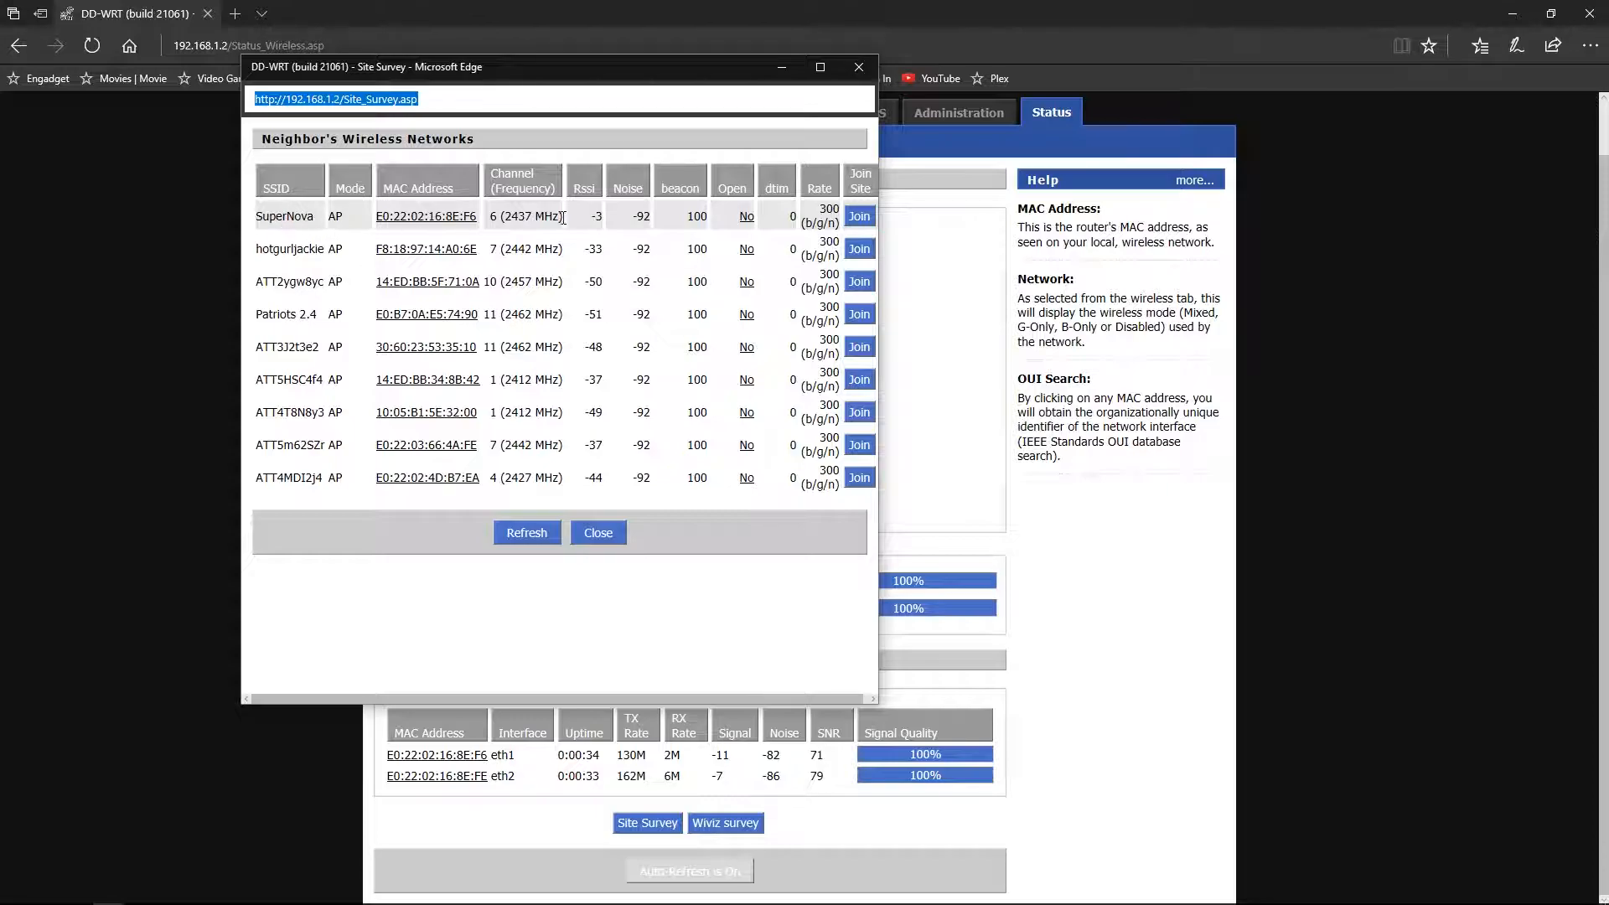
pyautogui.click(863, 220)
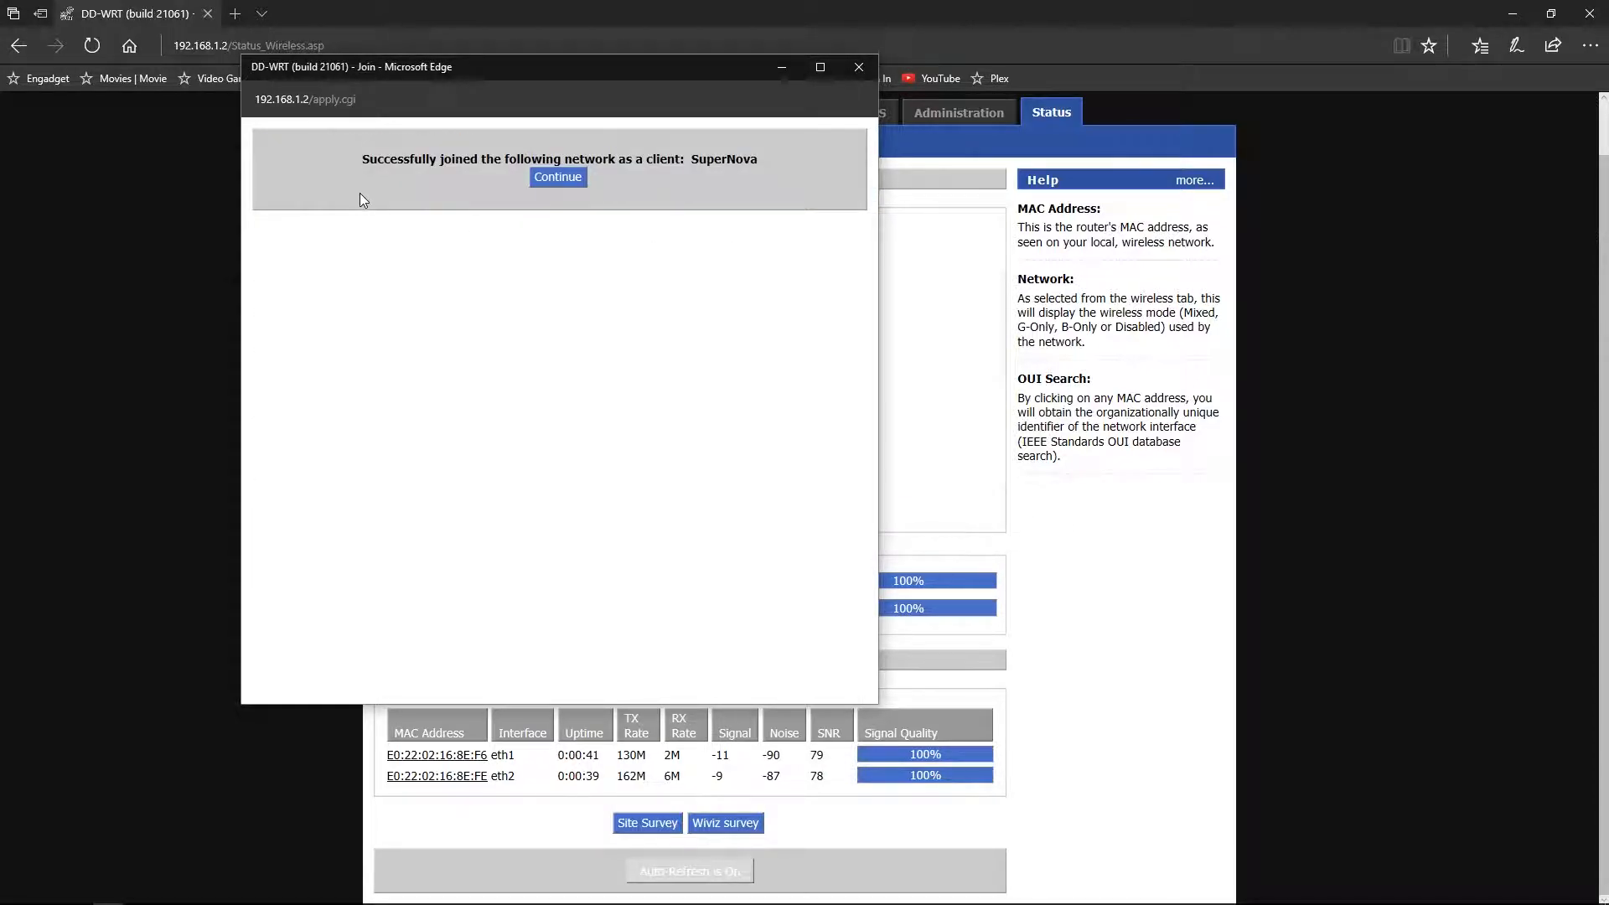
# - Run a site survey on the wl1 5 GHz interface under Status > Wireless
pyautogui.click(546, 182)
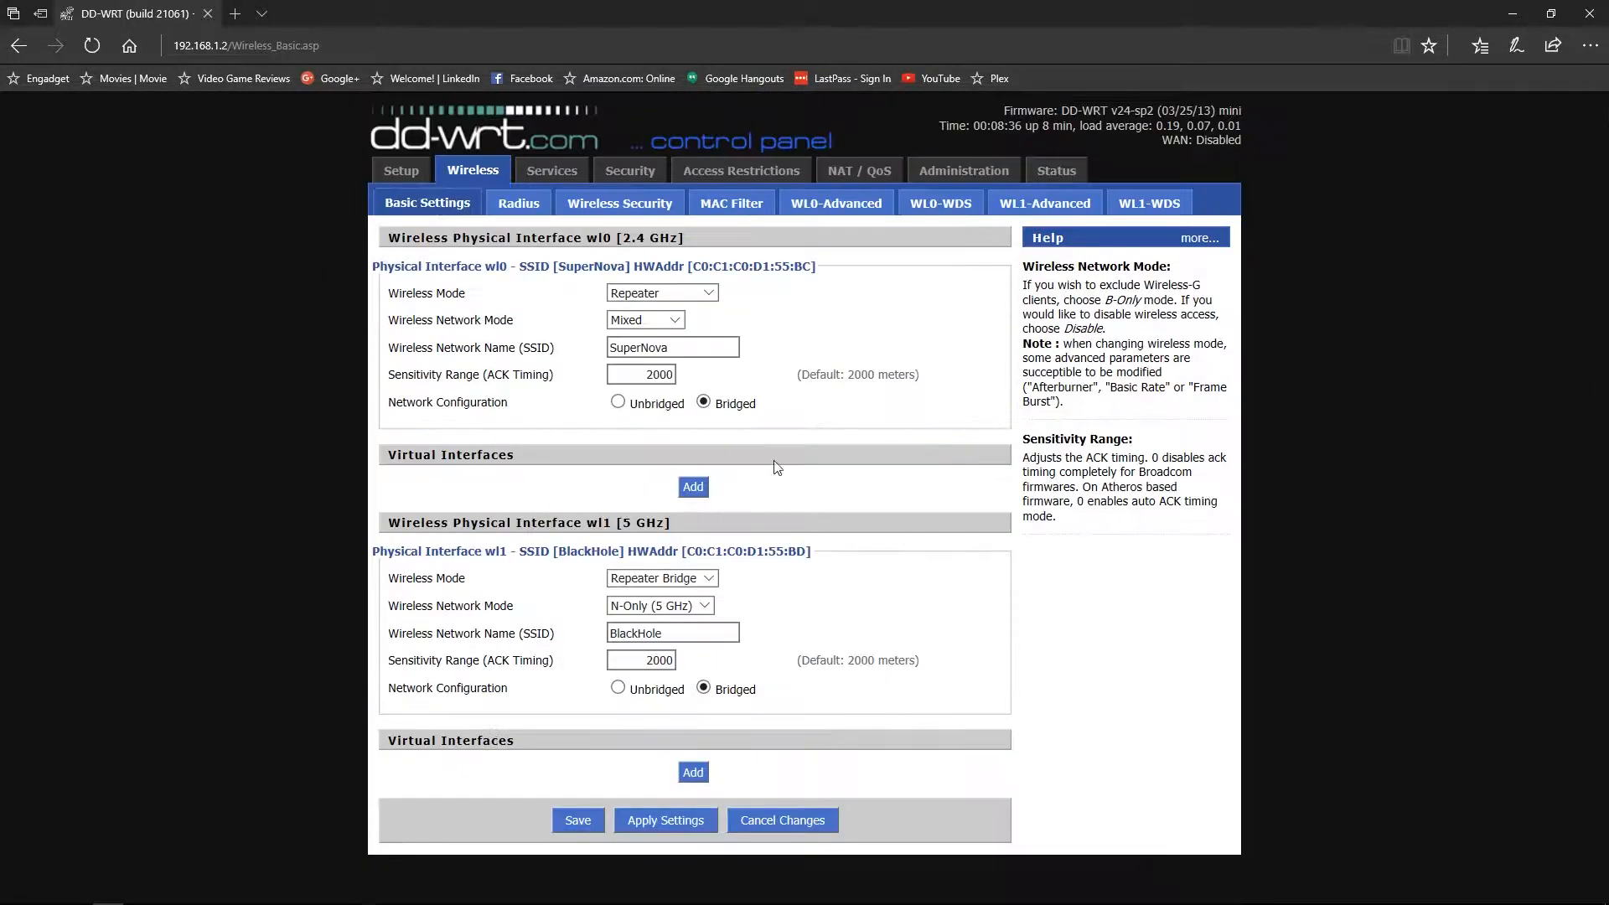
pyautogui.click(1071, 172)
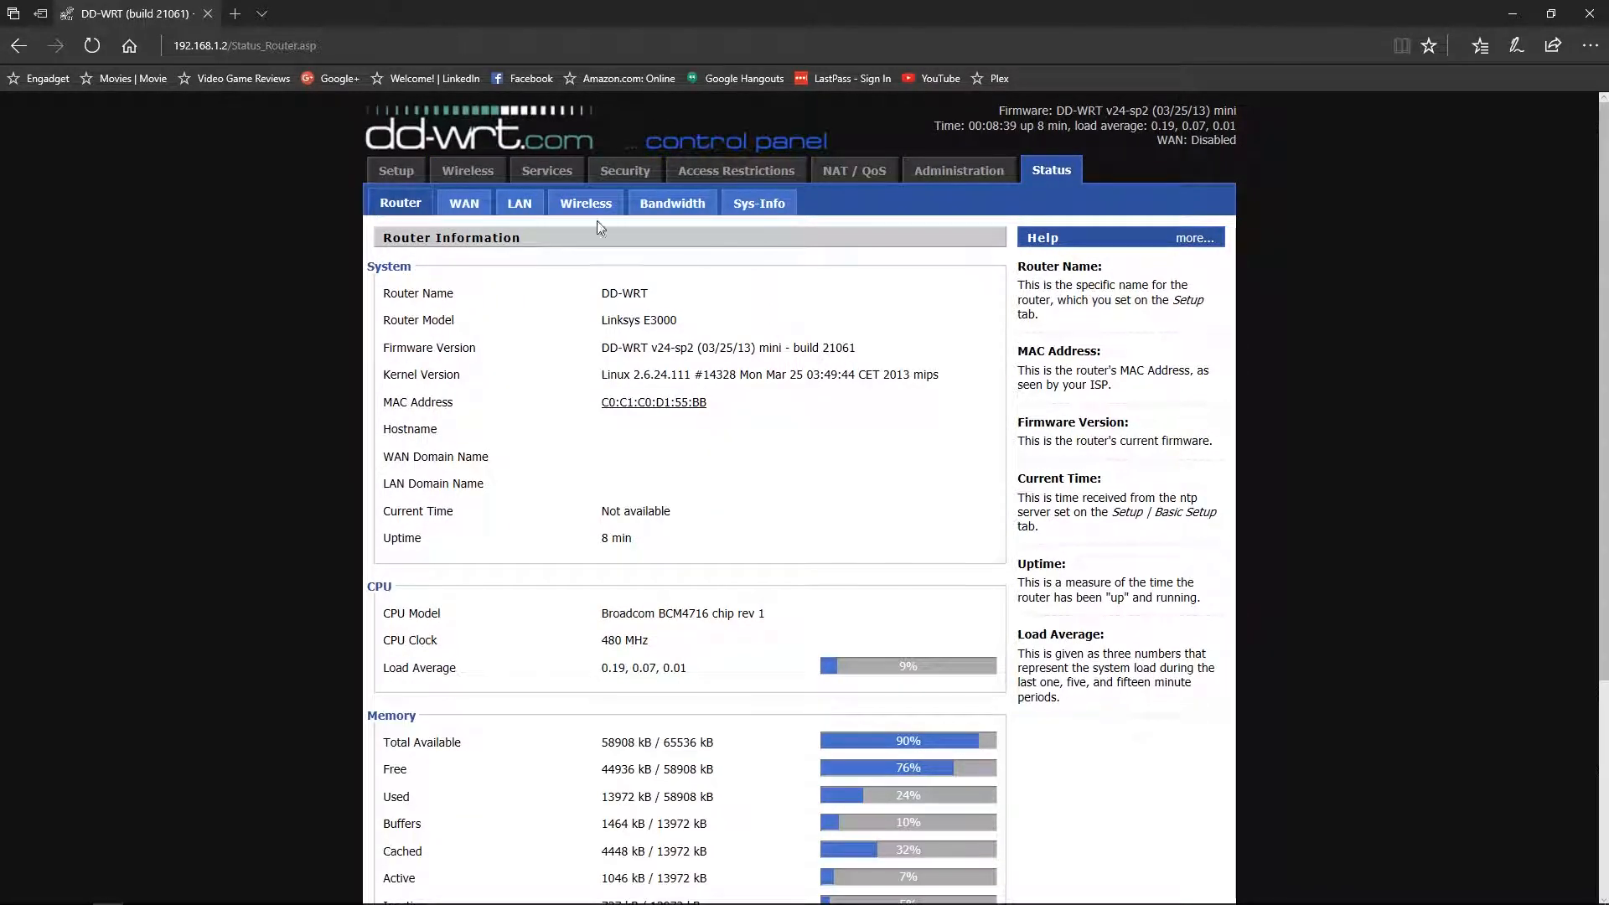
pyautogui.click(582, 204)
pyautogui.click(628, 294)
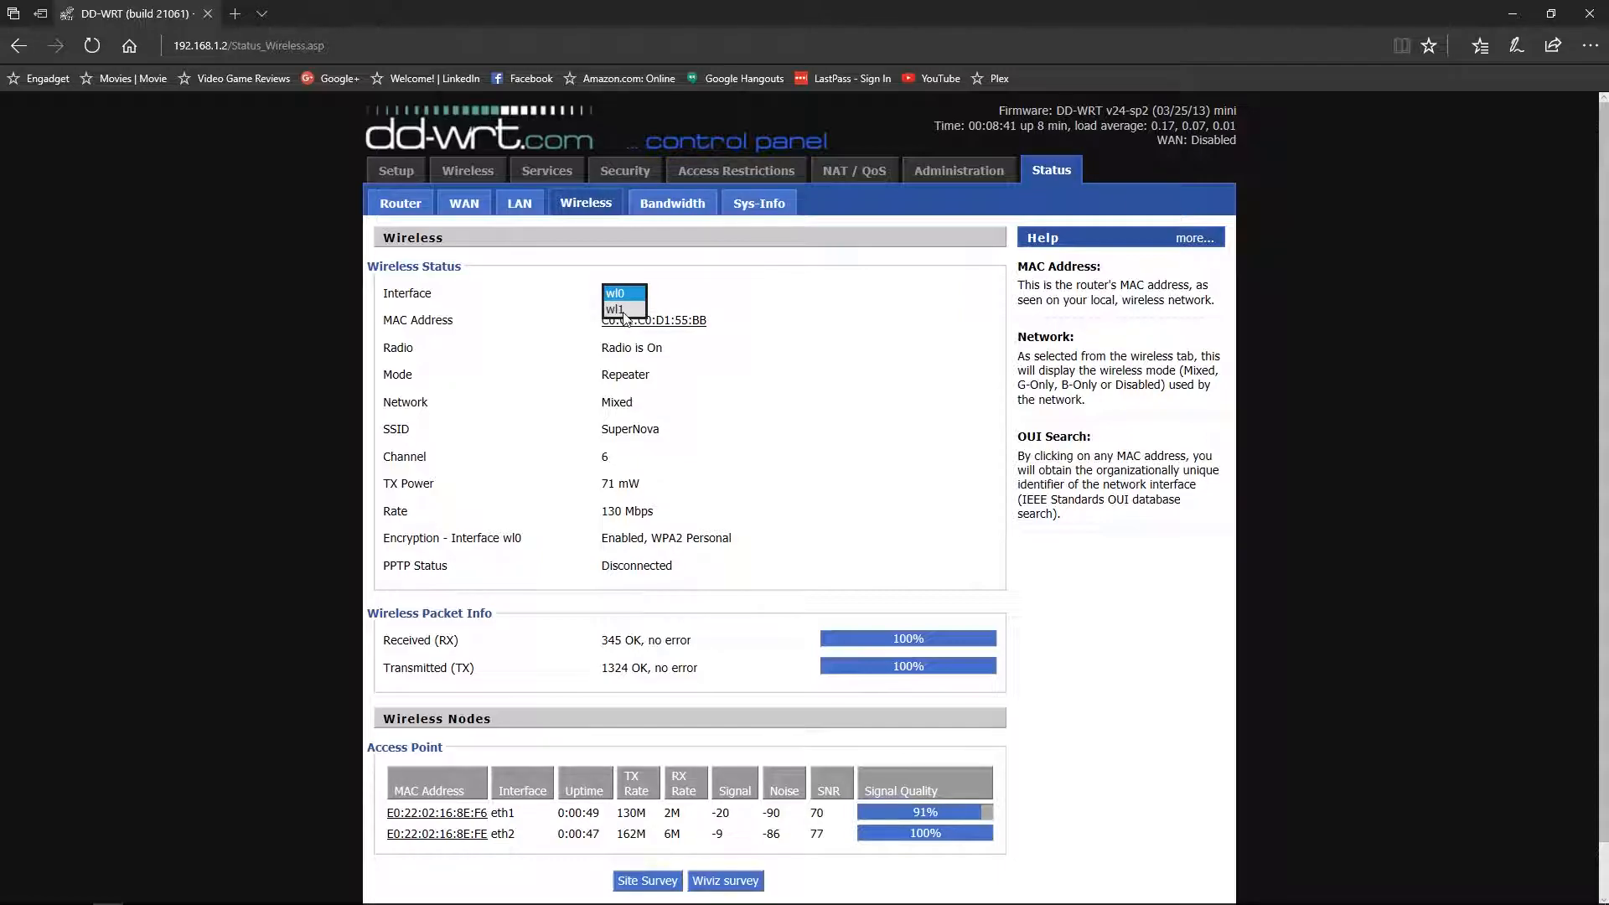
pyautogui.click(621, 310)
pyautogui.scroll(-1, 766, 411)
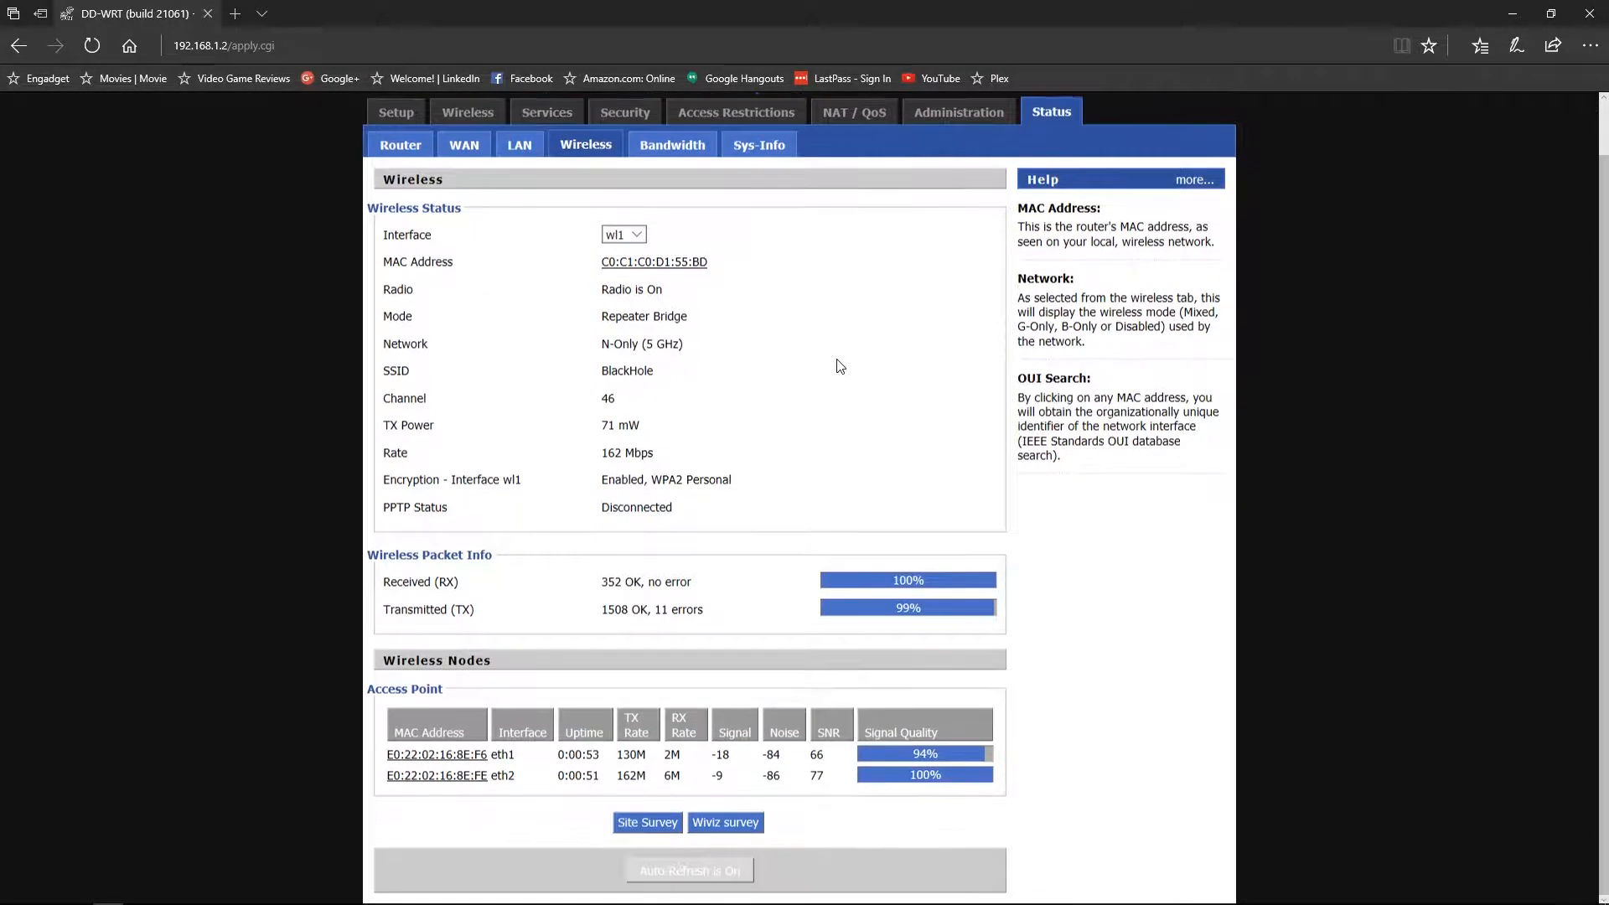
pyautogui.click(650, 829)
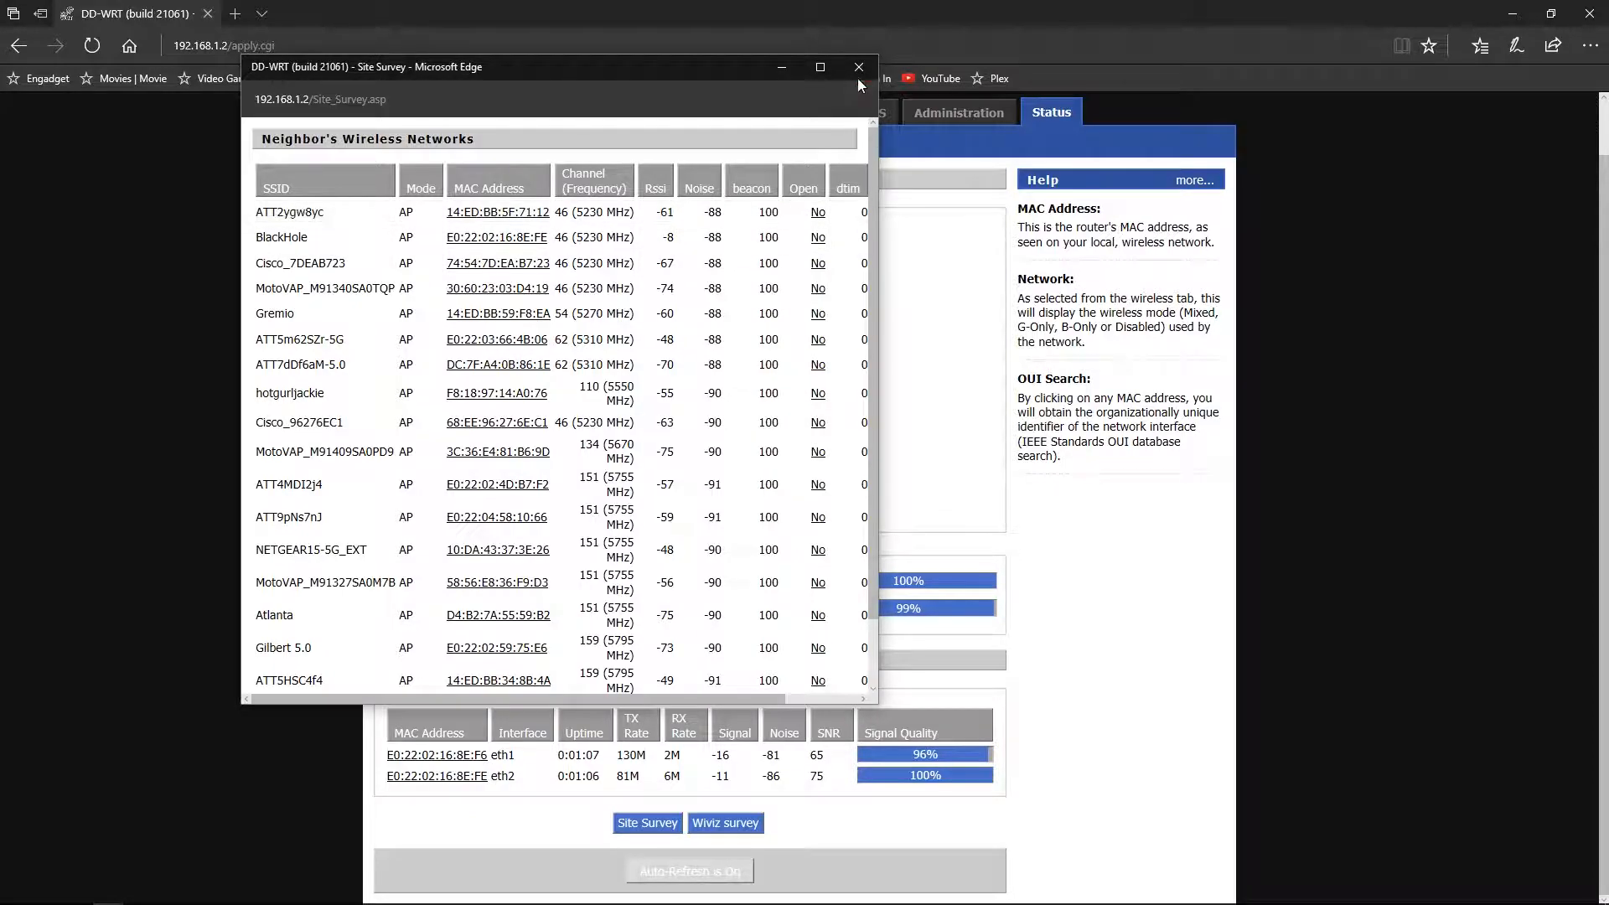
# - Join BlackHole as a client from the widened survey list and continue to Wireless Basic Settings
pyautogui.moveTo(879, 99); pyautogui.dragTo(1302, 99)
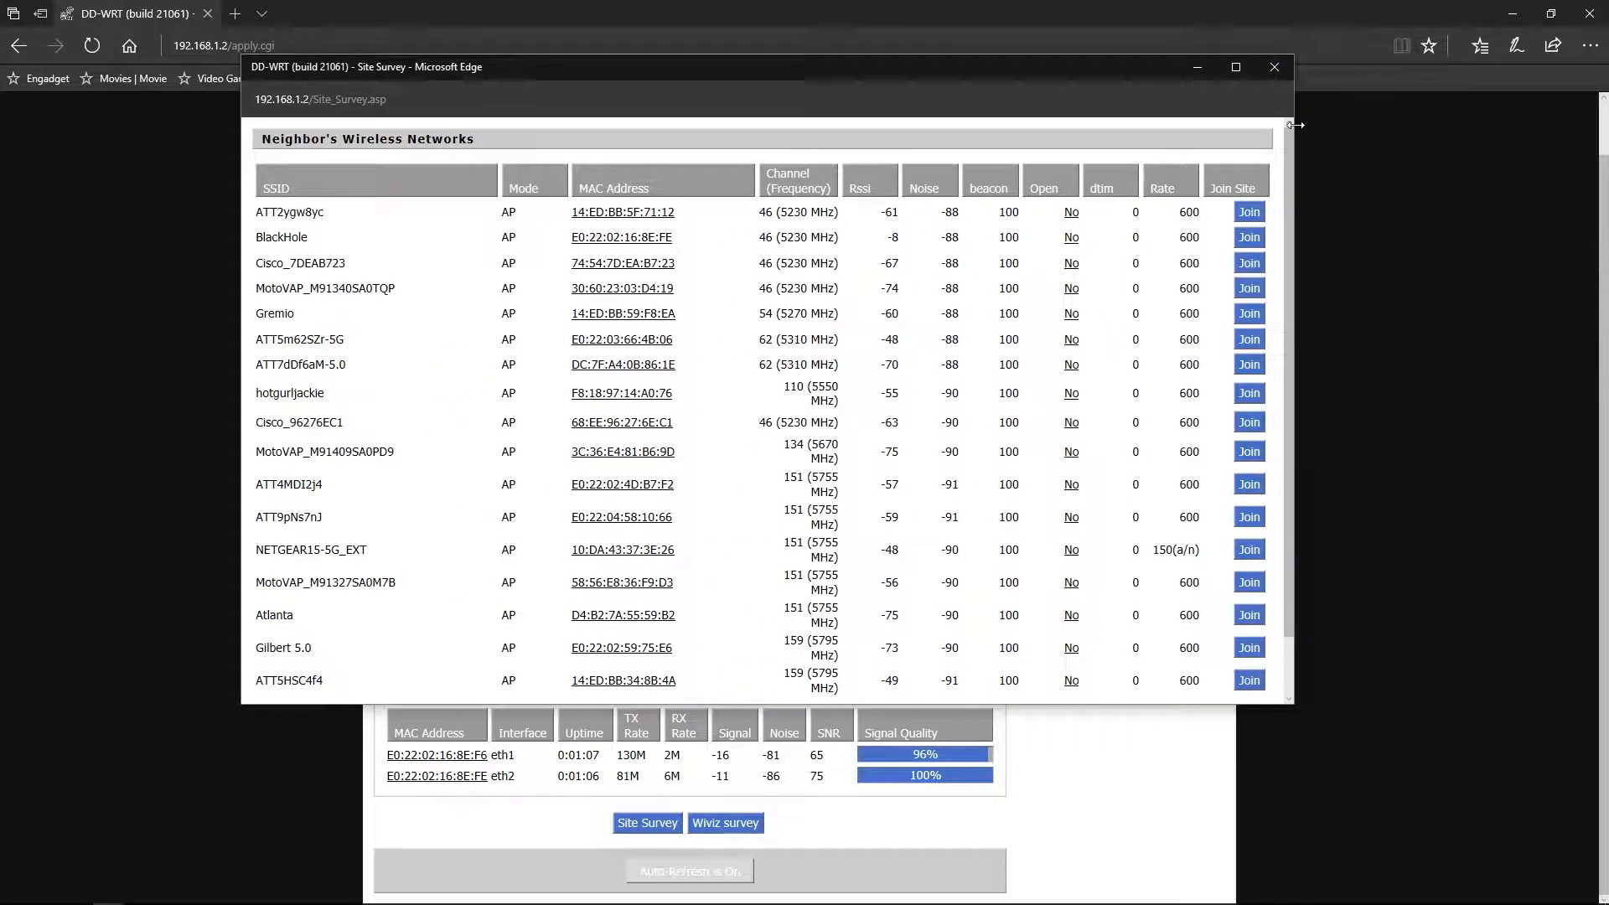
pyautogui.click(1251, 239)
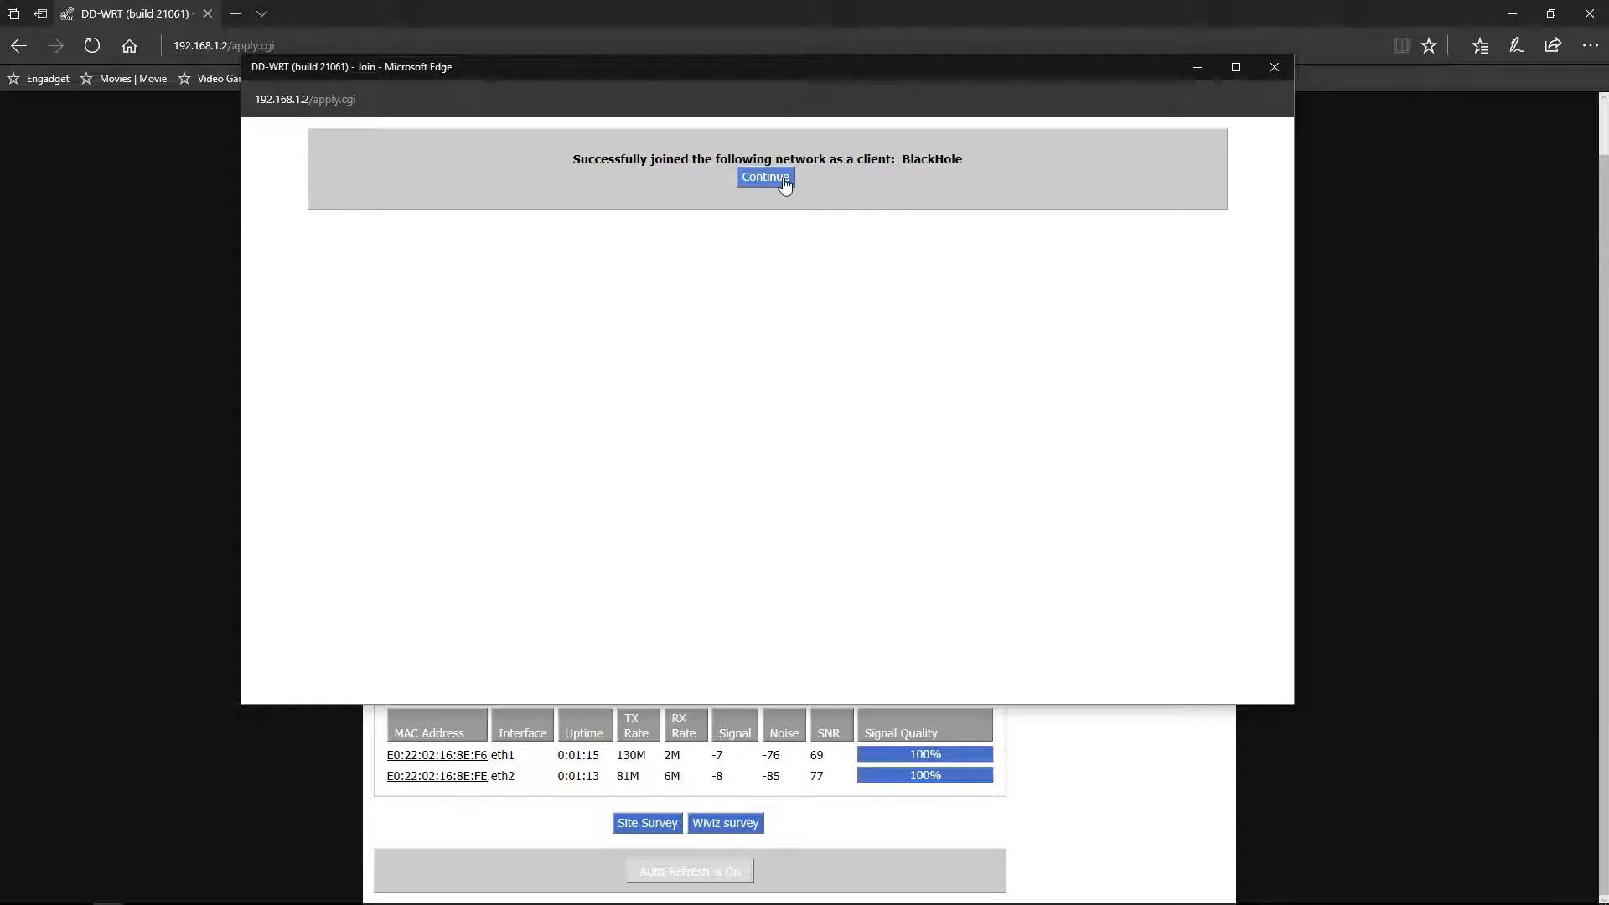
pyautogui.click(774, 186)
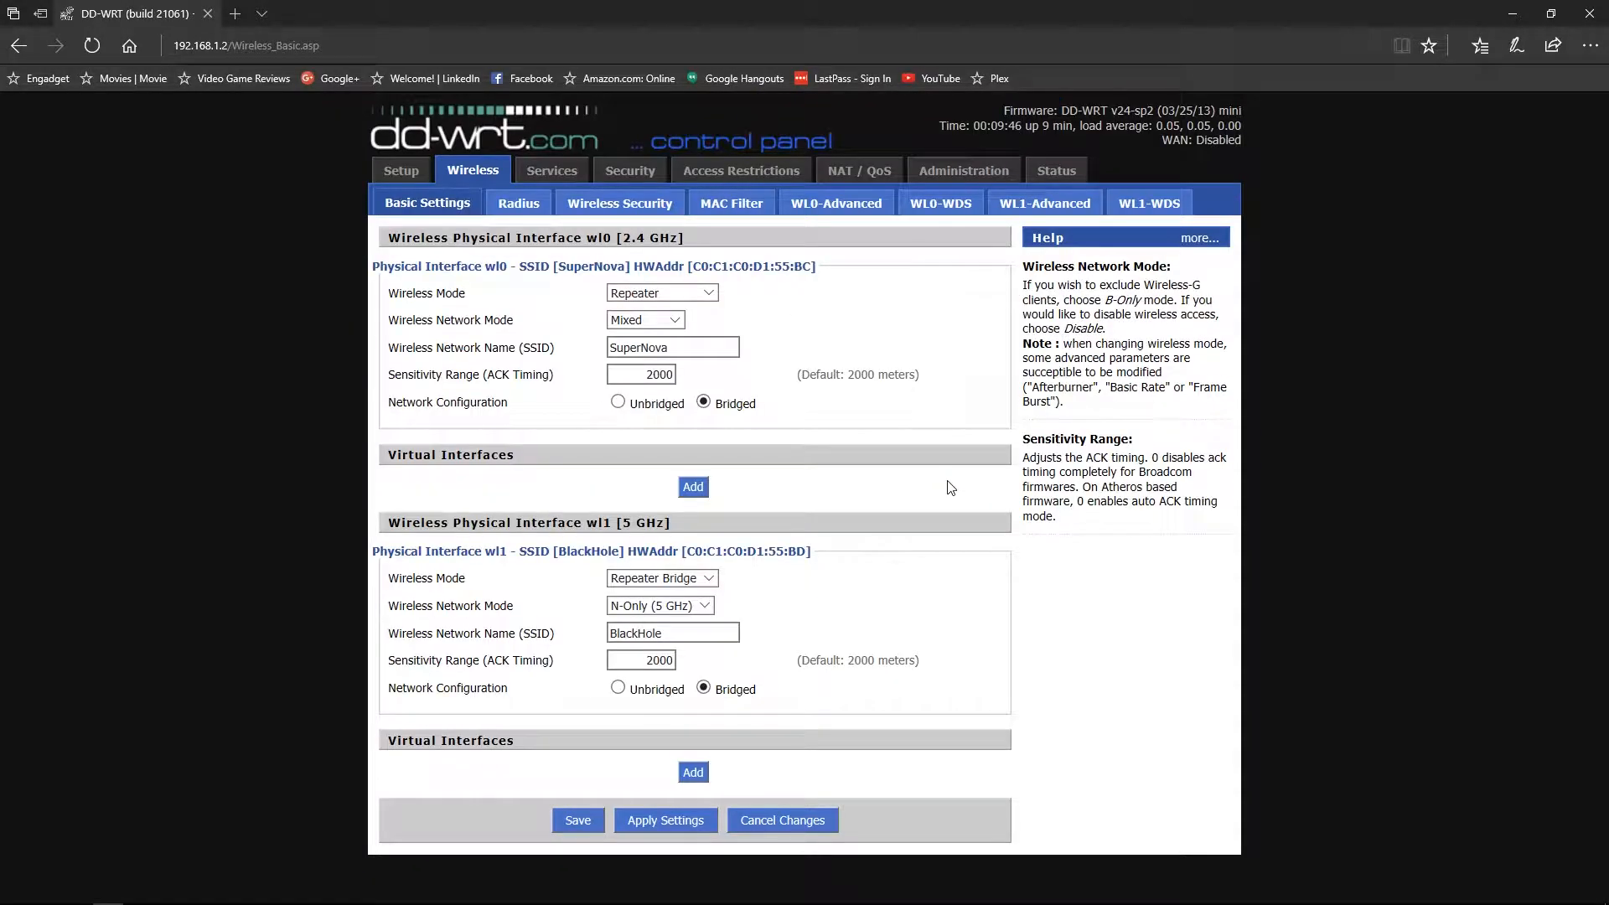
# - Minimize Edge and launch Command Prompt via the Start search for cmd
pyautogui.click(1513, 13)
pyautogui.click(15, 894)
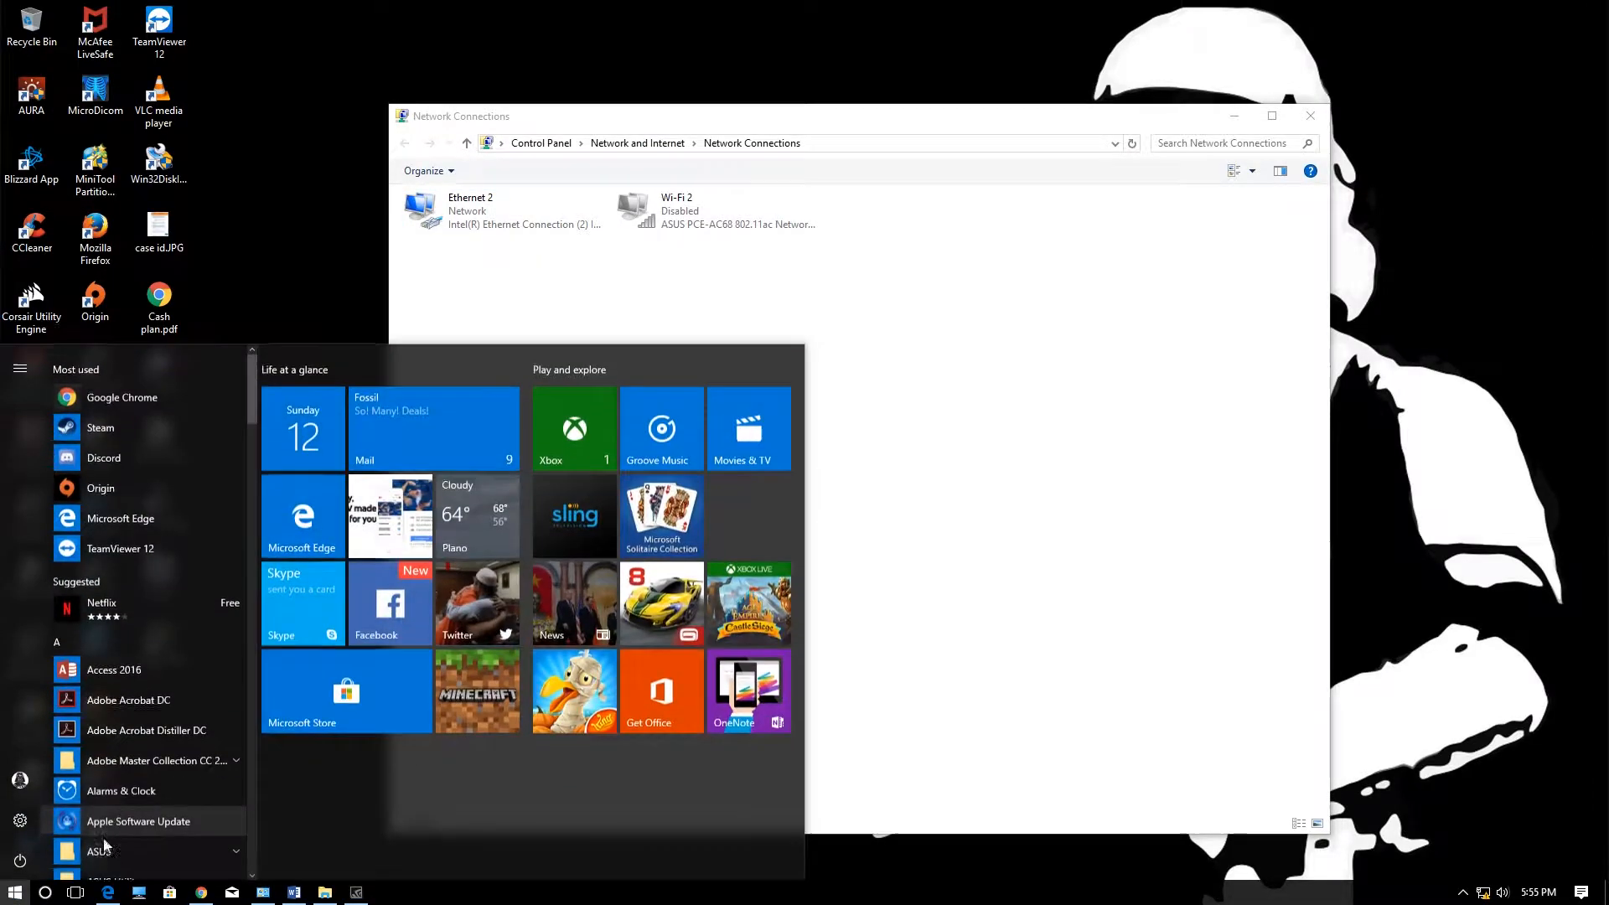
pyautogui.write('cmd')
pyautogui.press('Return')
# - Run ipconfig /release and ipconfig /renew, then bring Network Connections into view
pyautogui.write('ipconf')
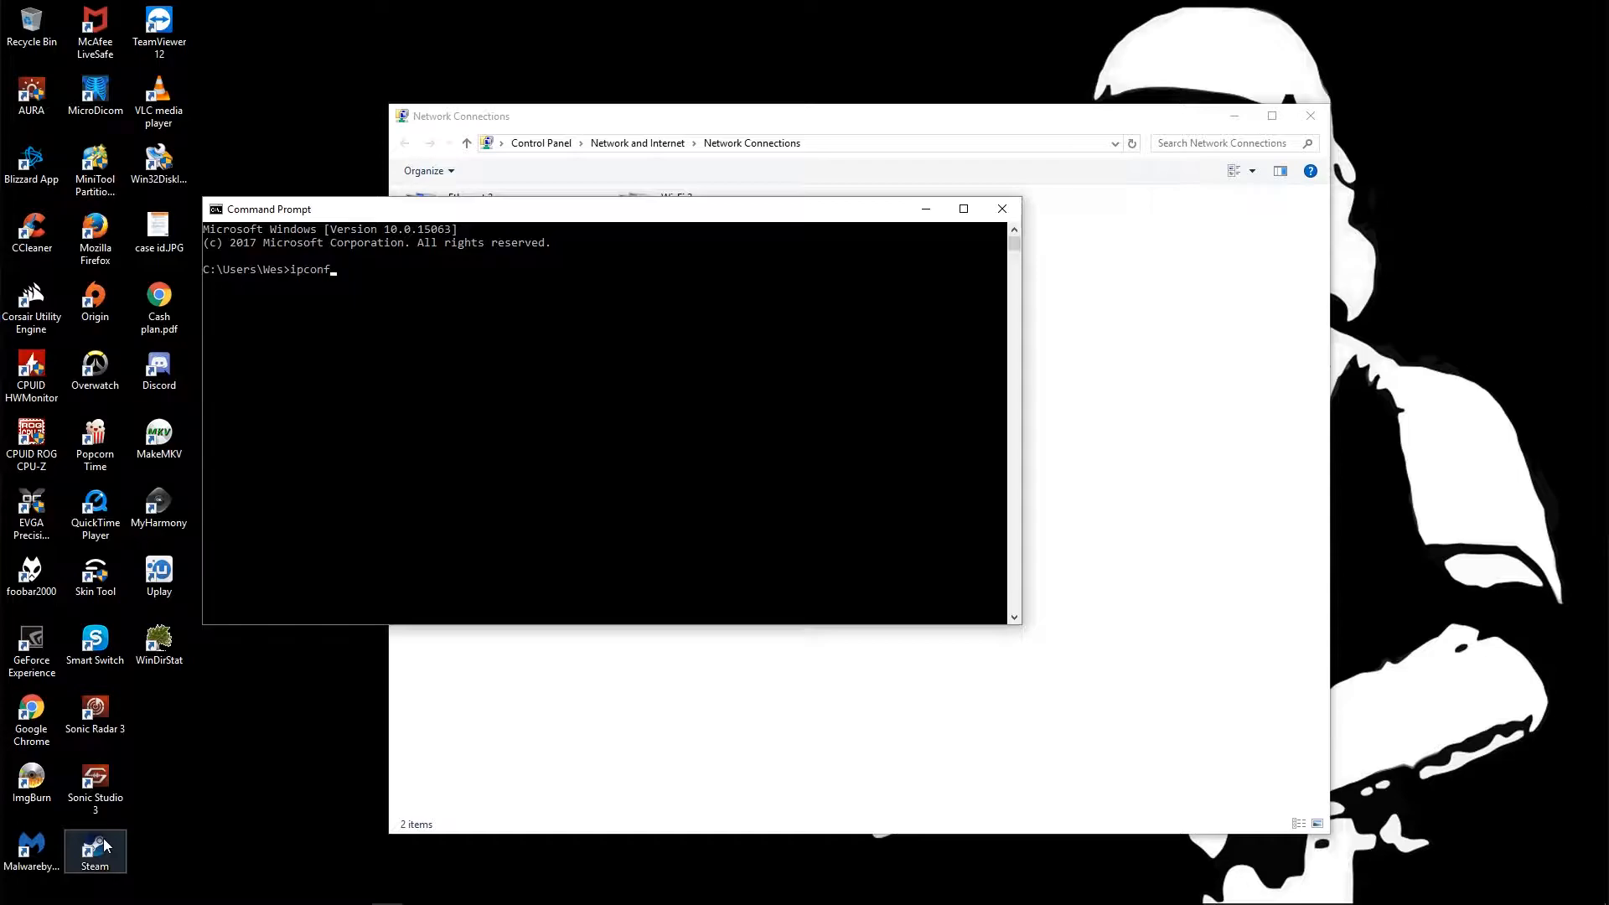
pyautogui.write('ig /release')
pyautogui.press('Return')
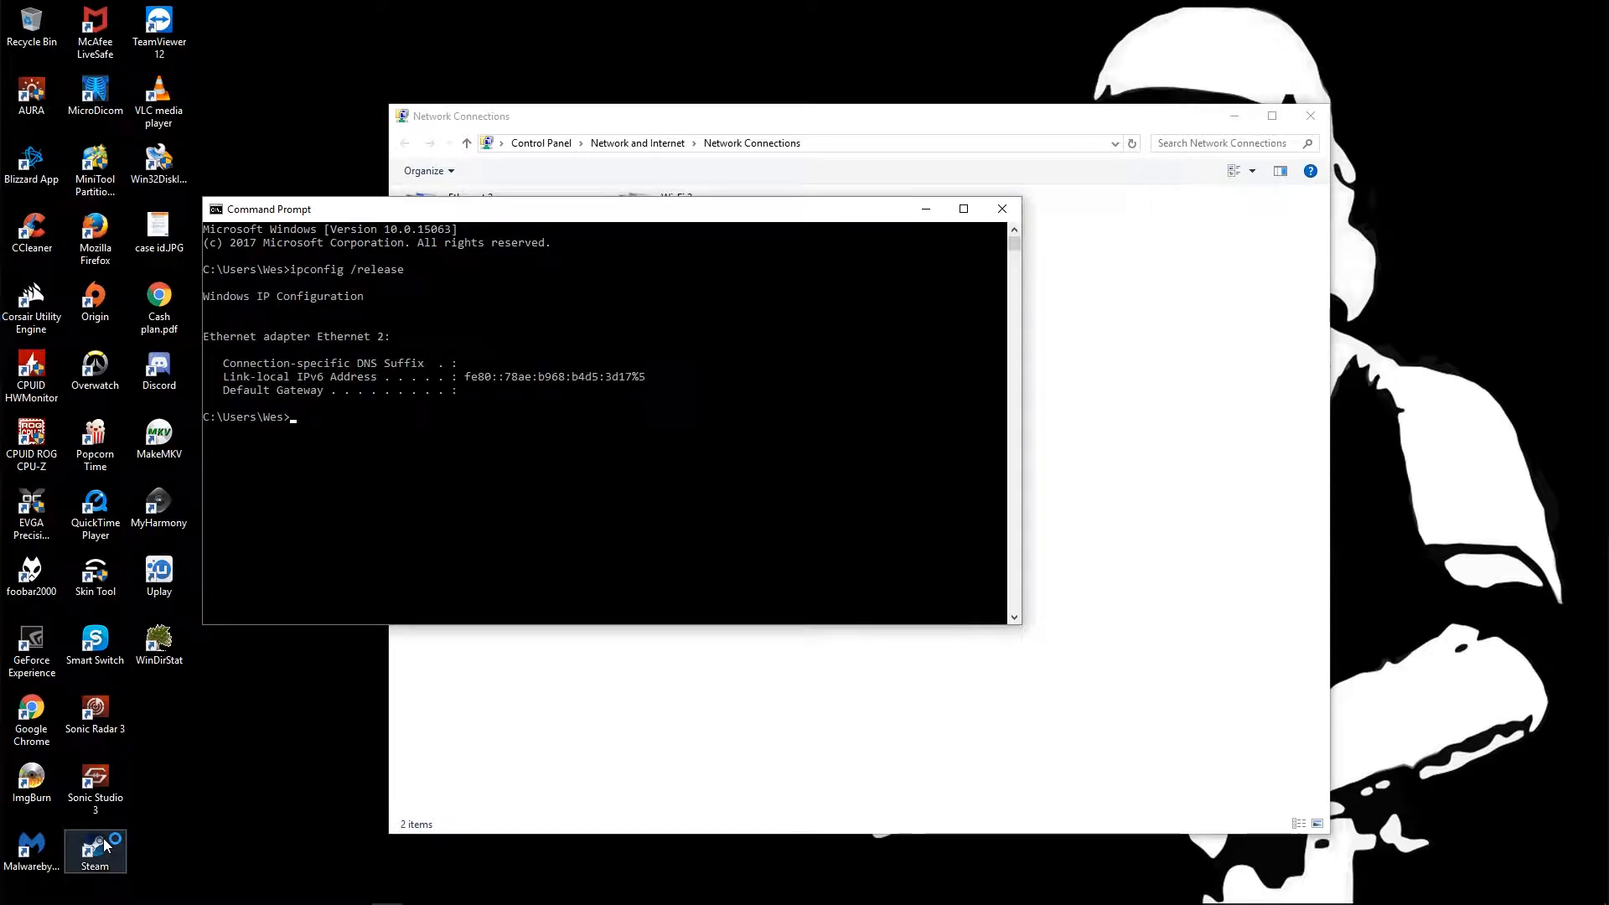
pyautogui.write('ipconfig /renew')
pyautogui.press('Return')
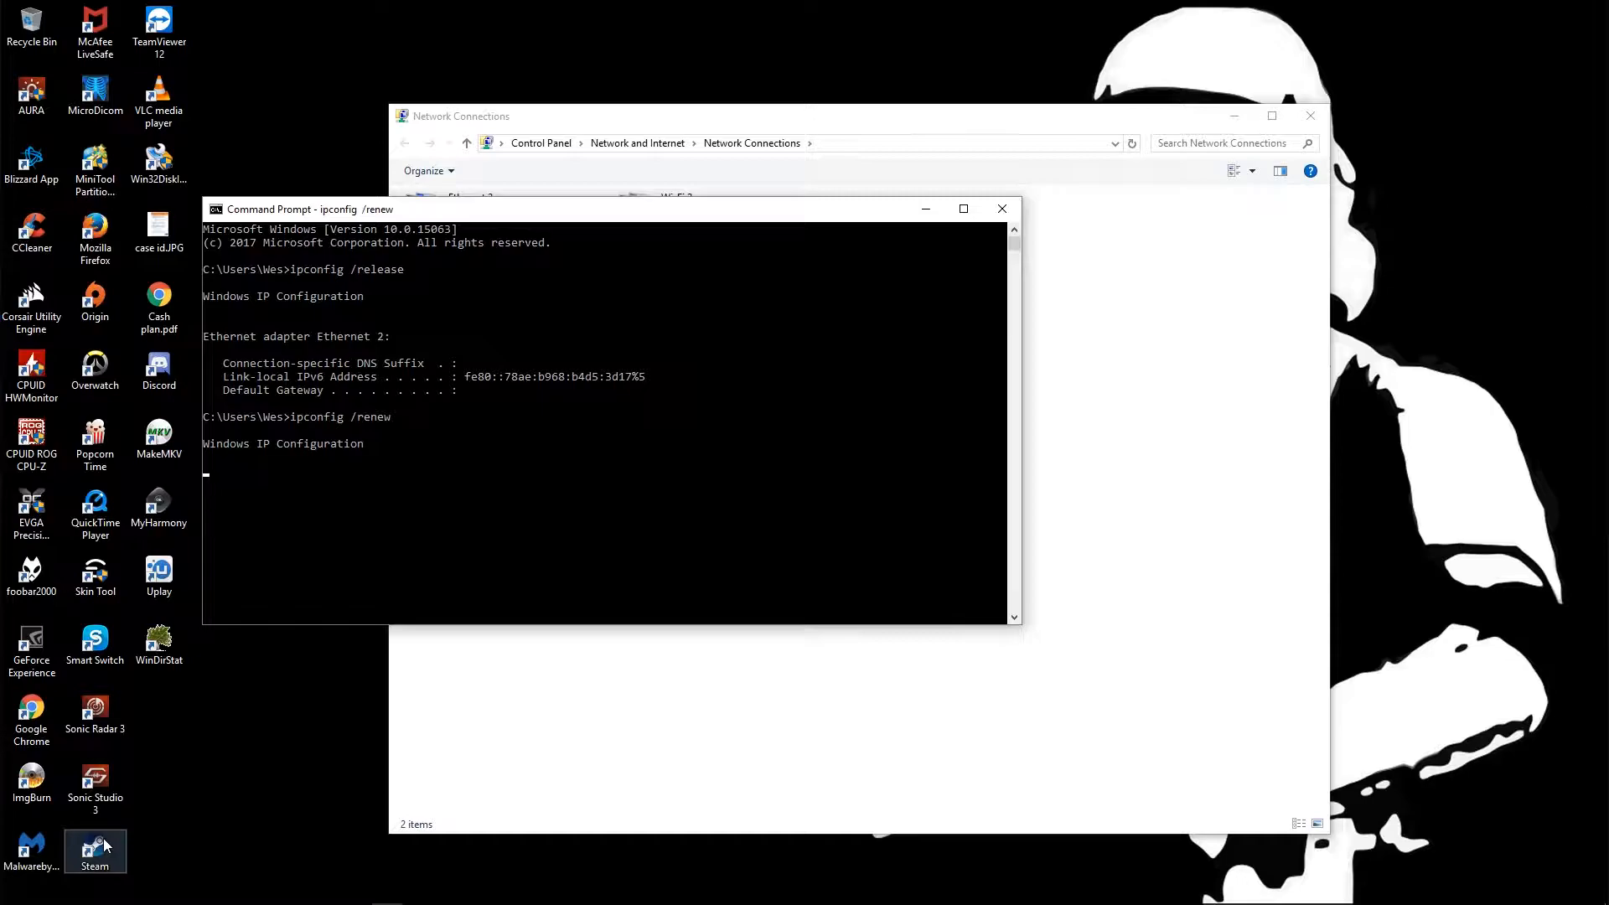
pyautogui.moveTo(413, 209); pyautogui.dragTo(585, 389)
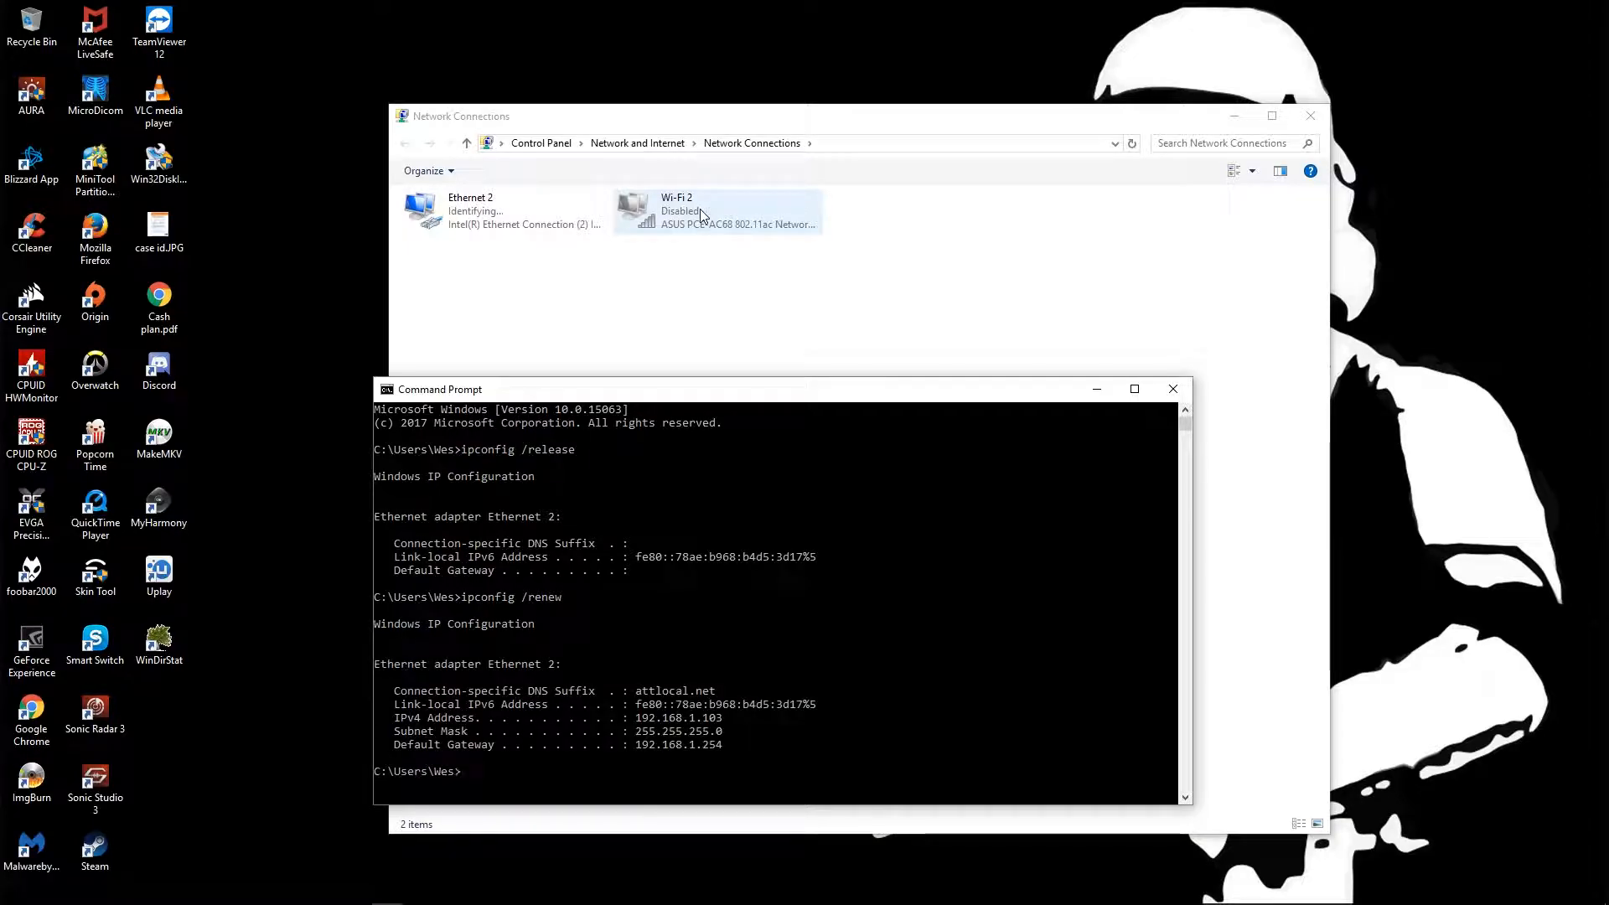
pyautogui.click(628, 306)
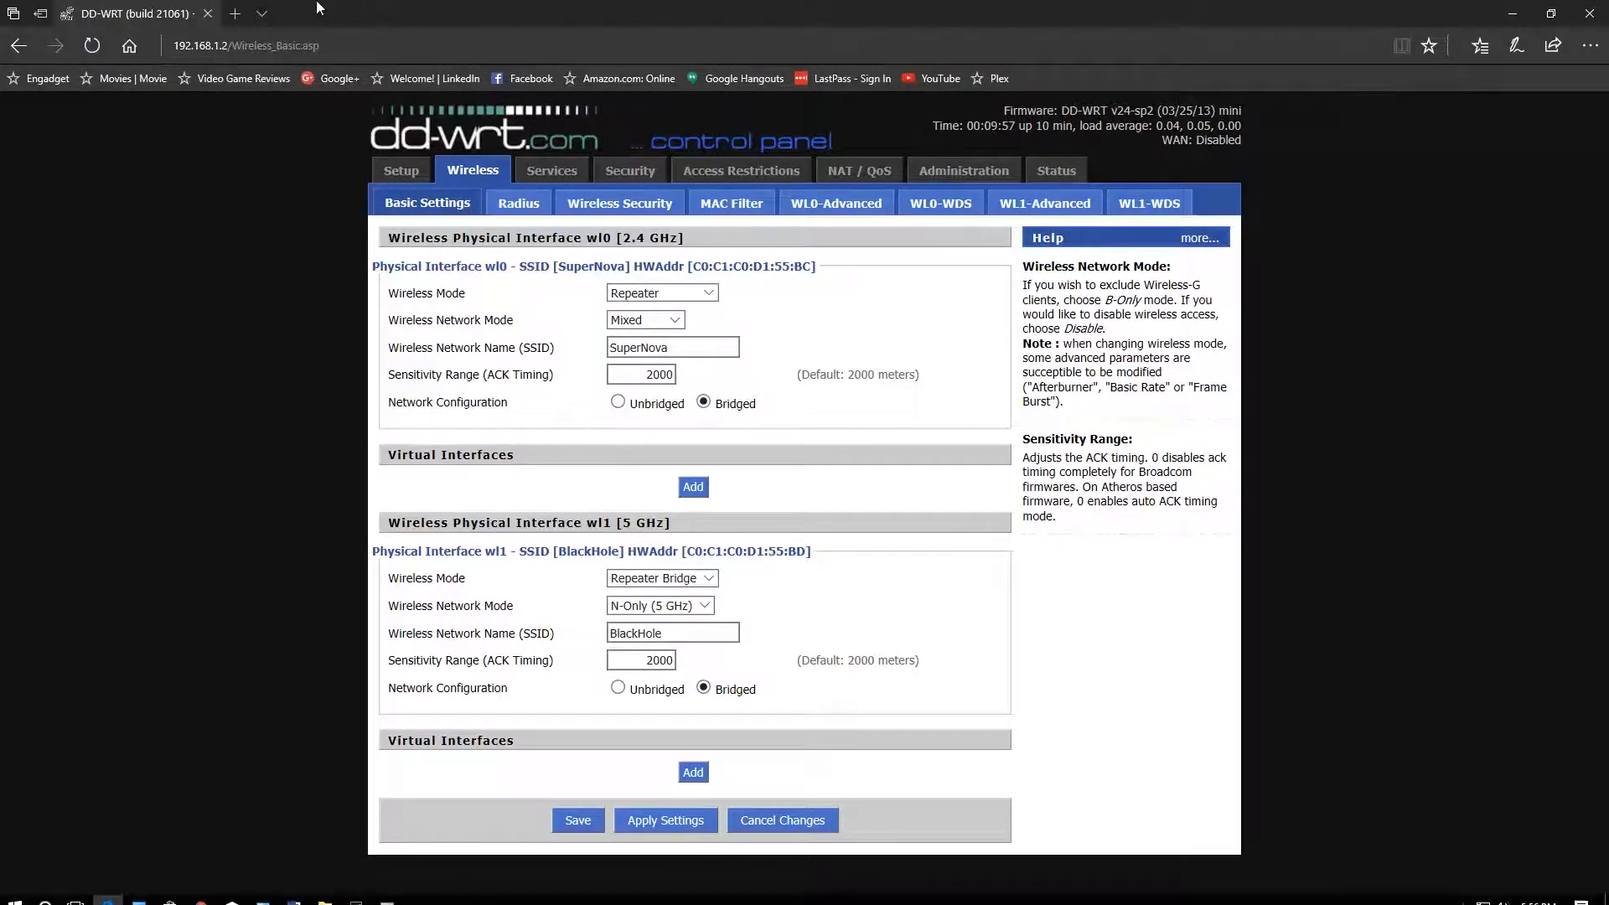
# - Load Engadget from favorites in a new tab, scroll it, and return to the DD-WRT tab
pyautogui.click(237, 14)
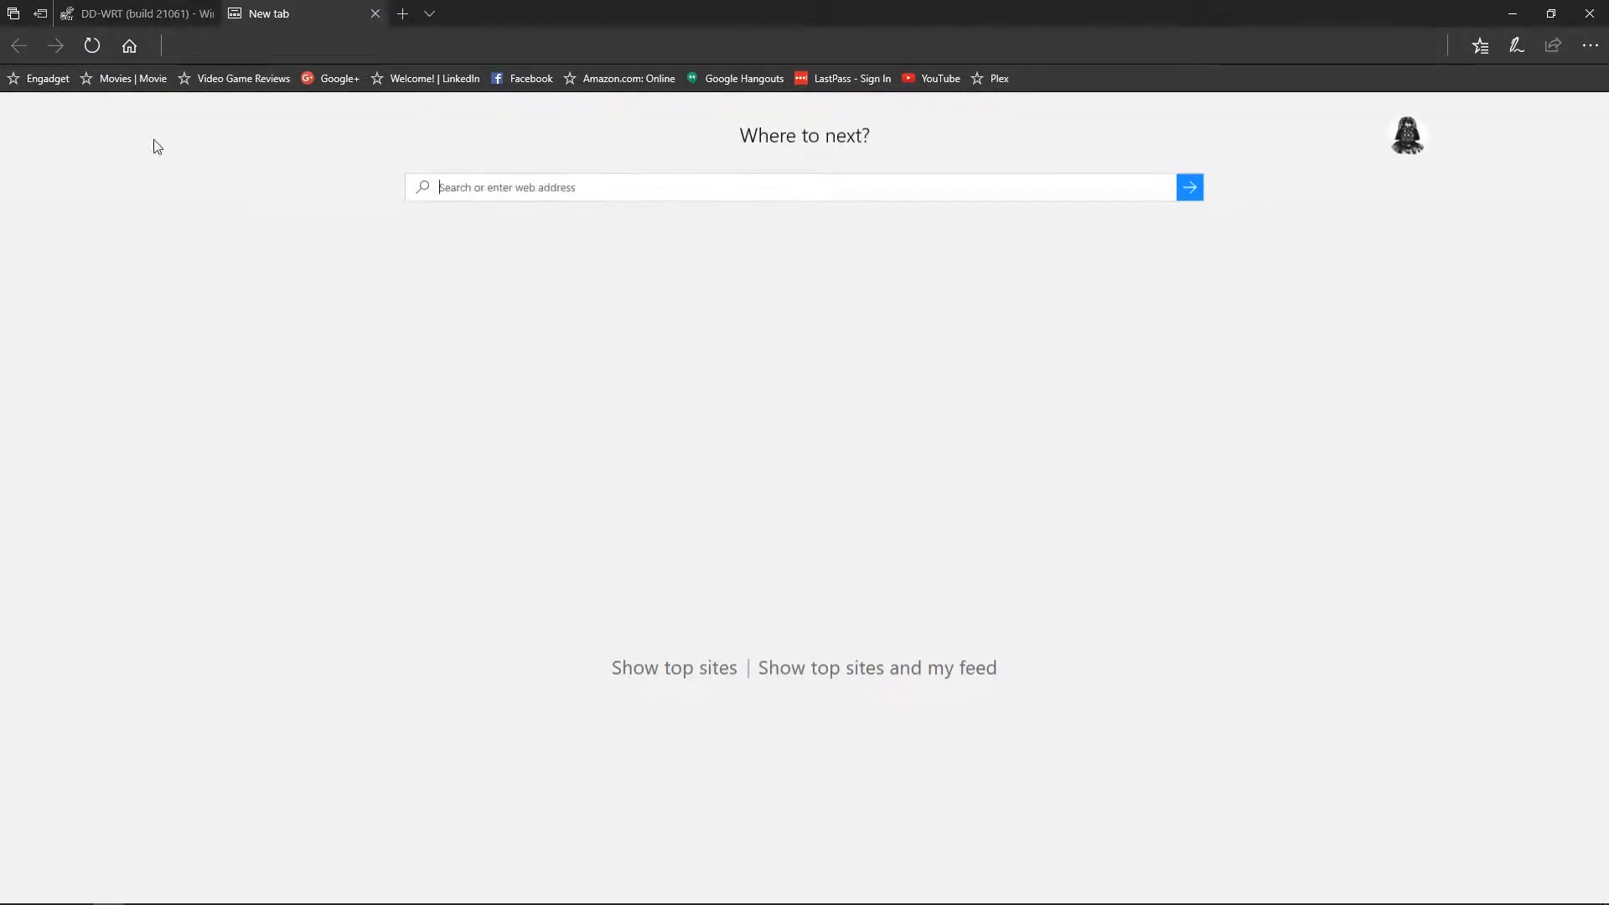
pyautogui.click(56, 82)
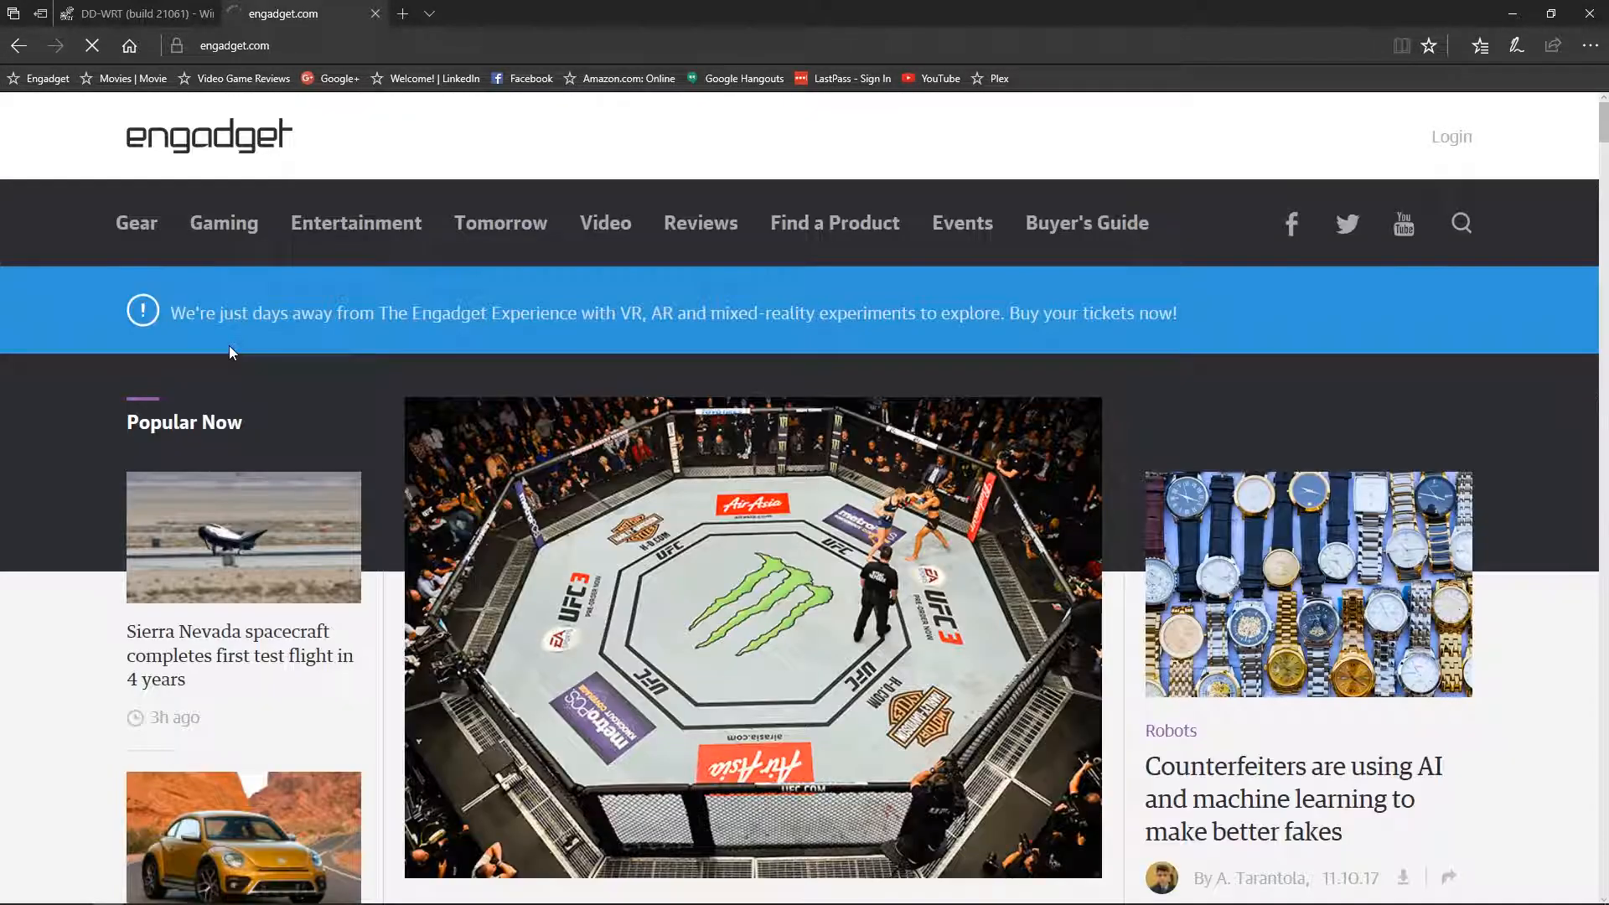
pyautogui.scroll(-10, 1379, 549)
pyautogui.scroll(-7, 1331, 683)
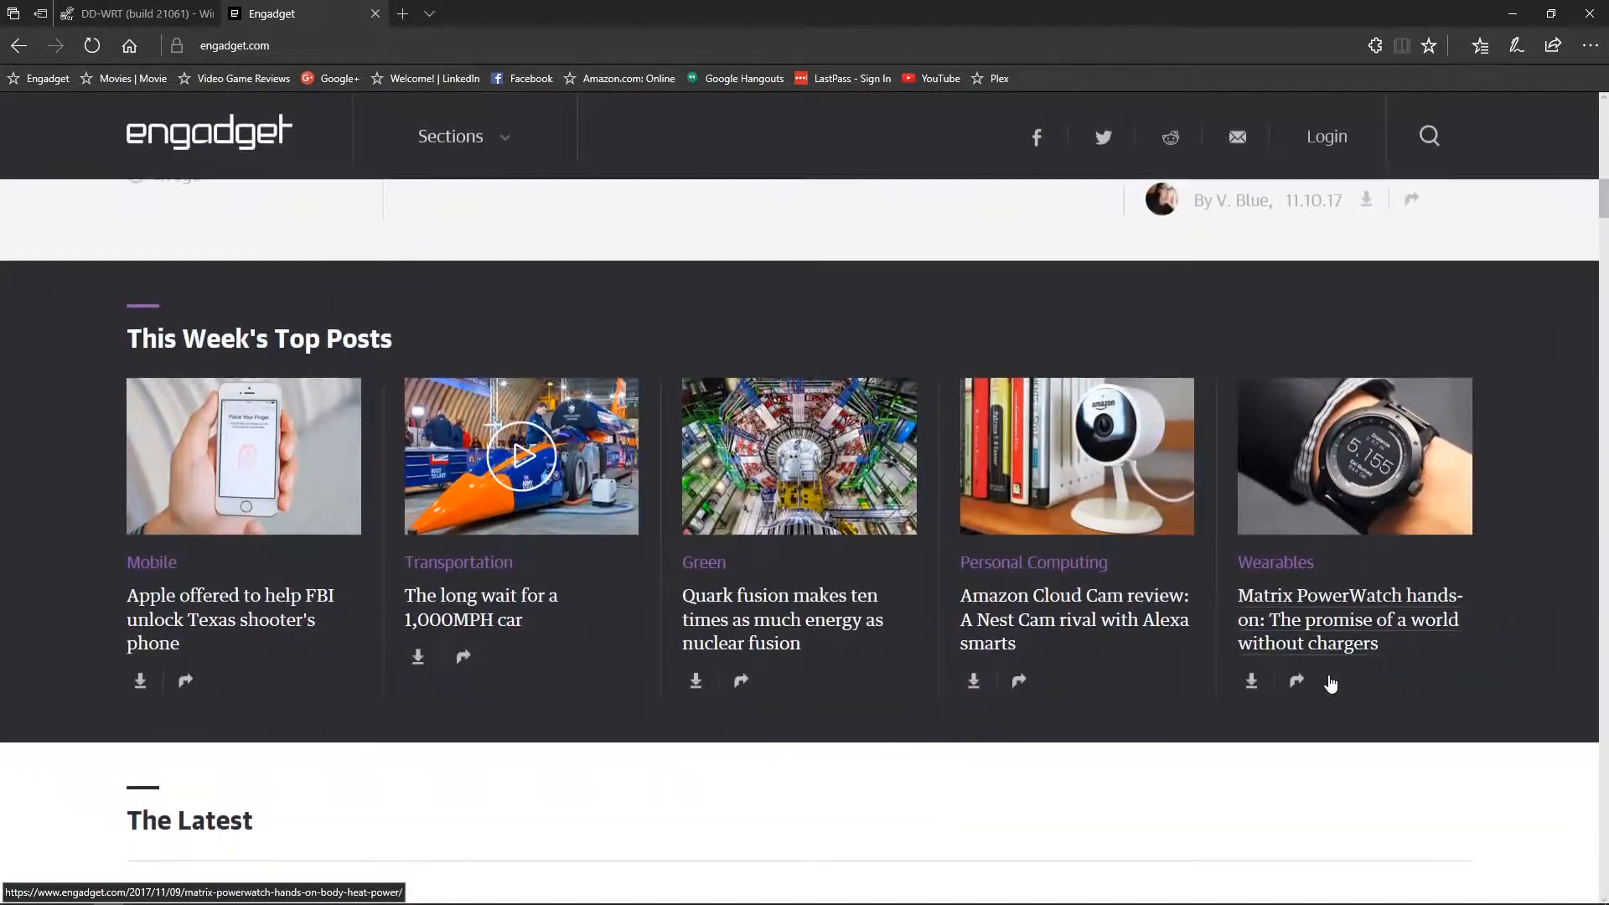
pyautogui.scroll(15, 1330, 673)
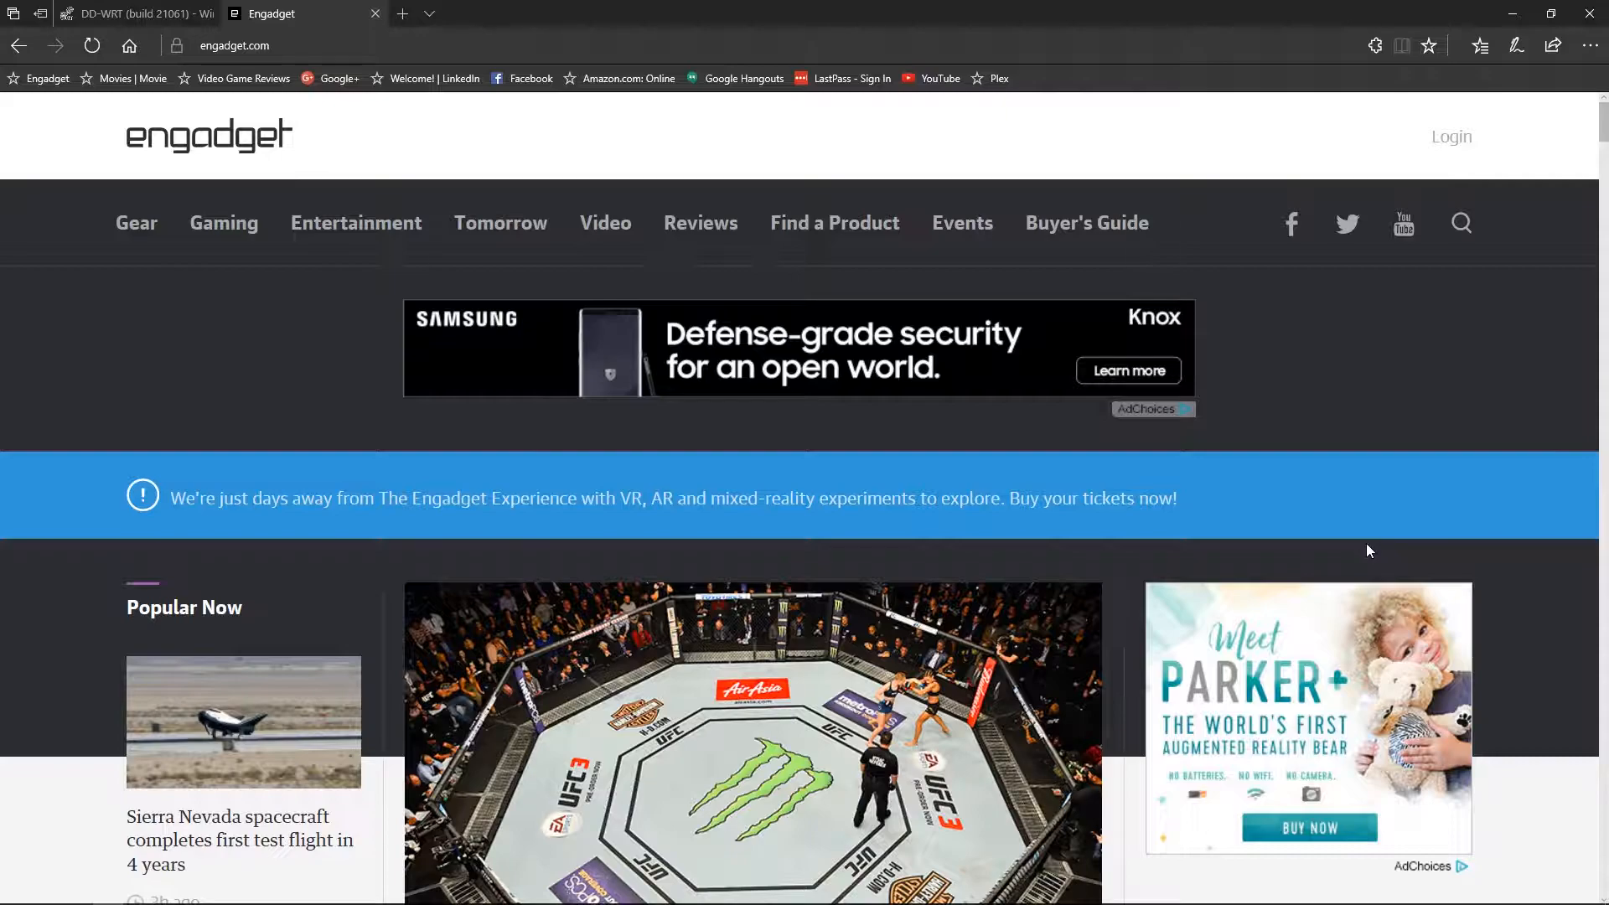
pyautogui.click(134, 13)
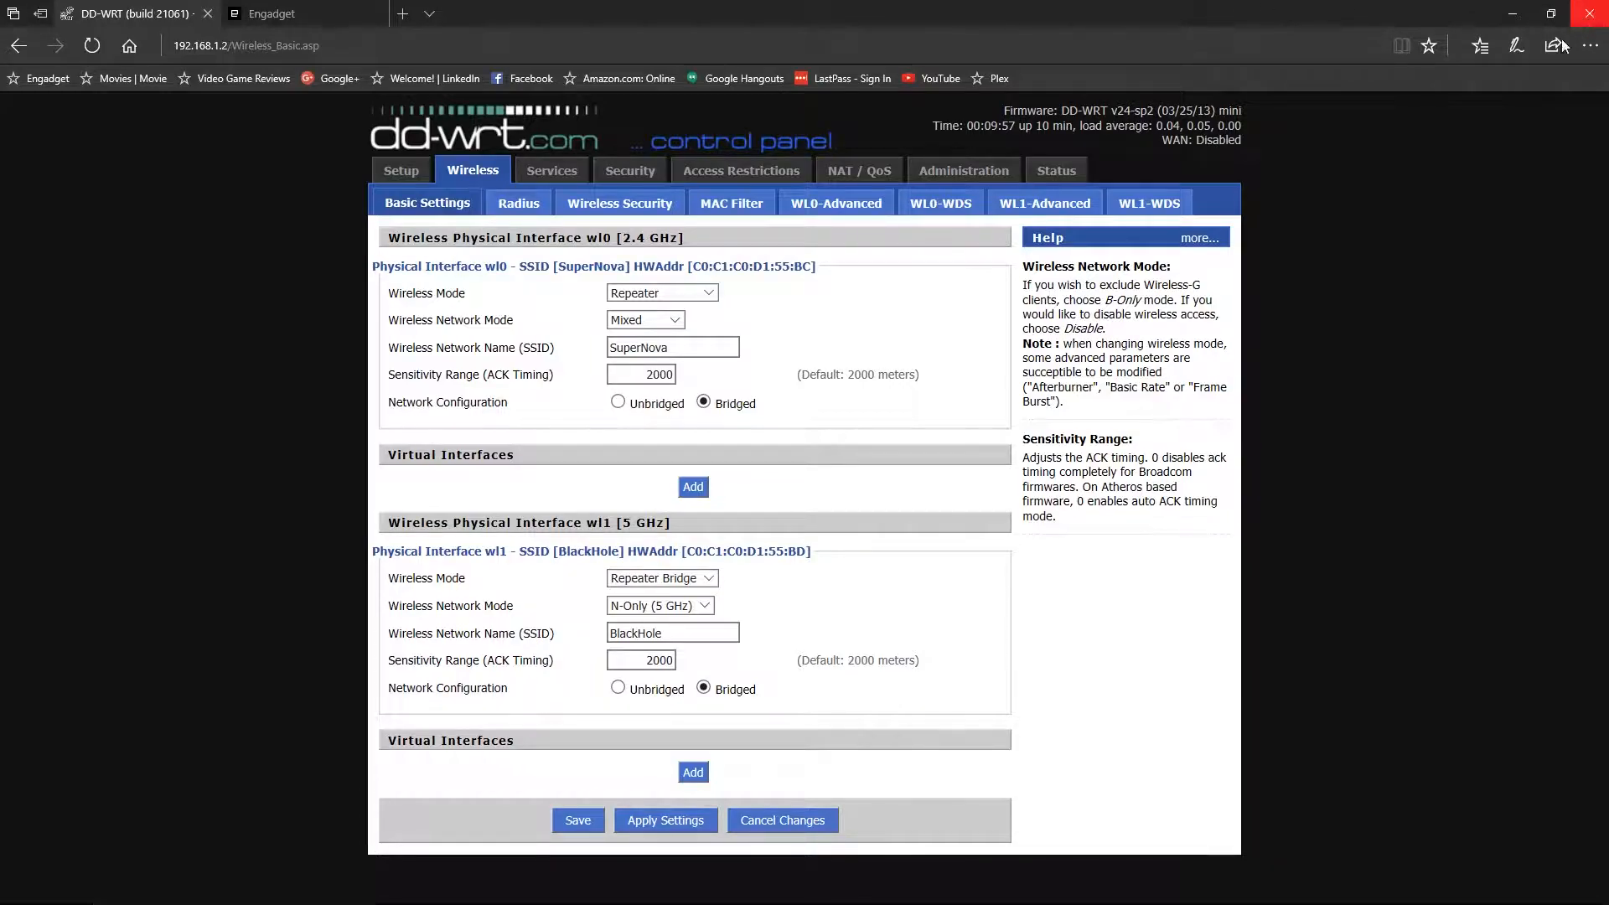
# - Close Edge, disable Ethernet 2 and enable Wi-Fi 2 in Network Connections
pyautogui.click(1588, 14)
pyautogui.click(514, 228)
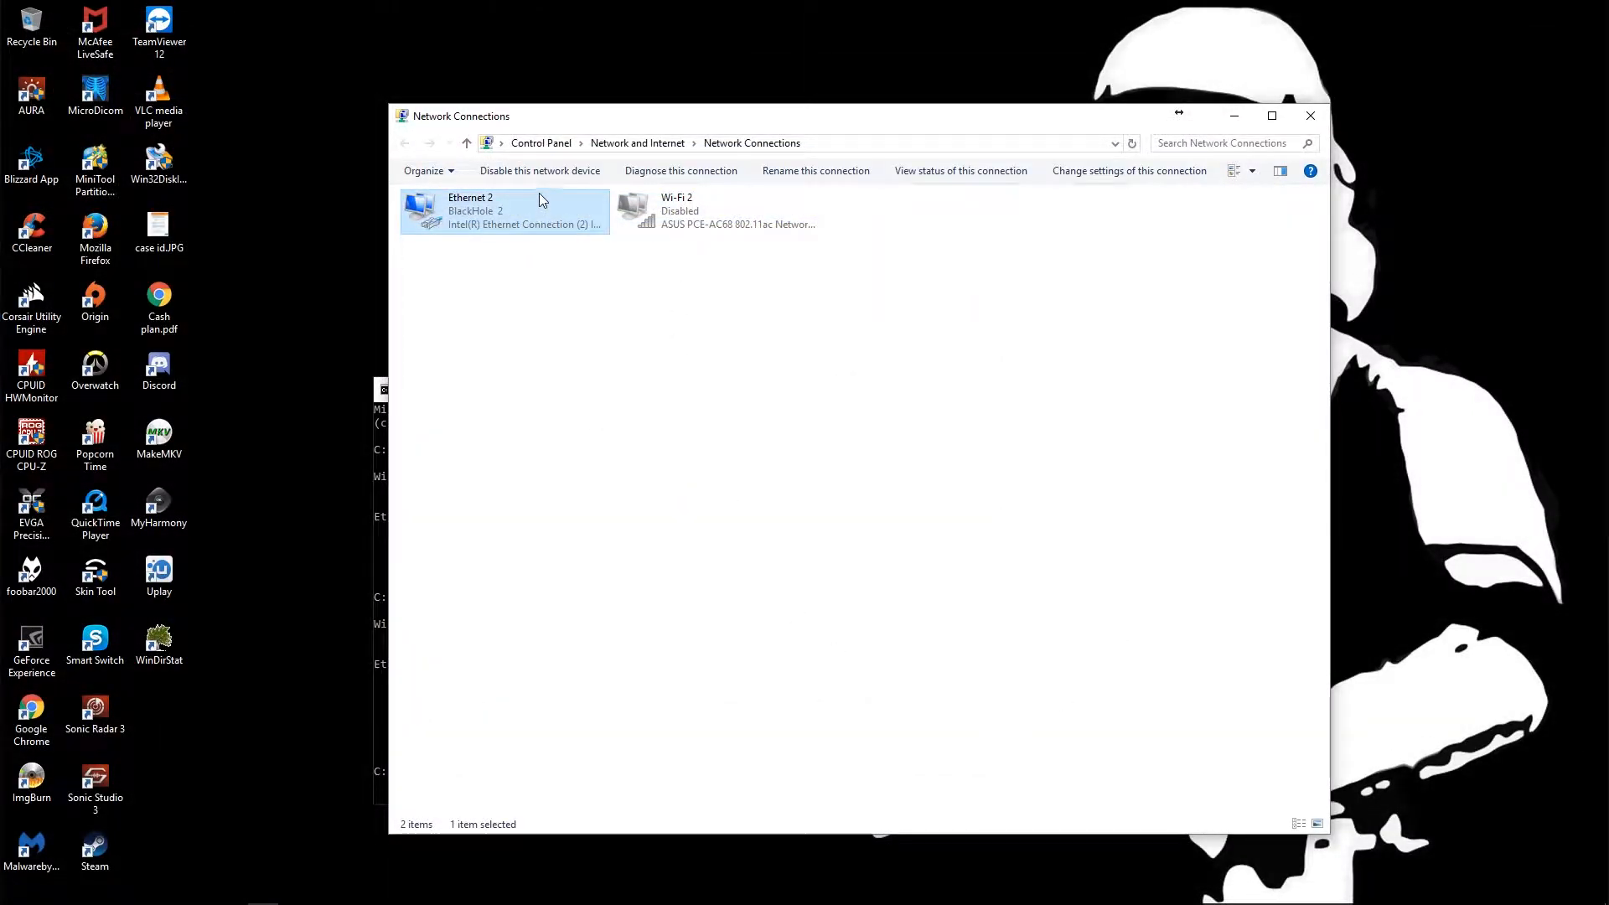
pyautogui.click(551, 173)
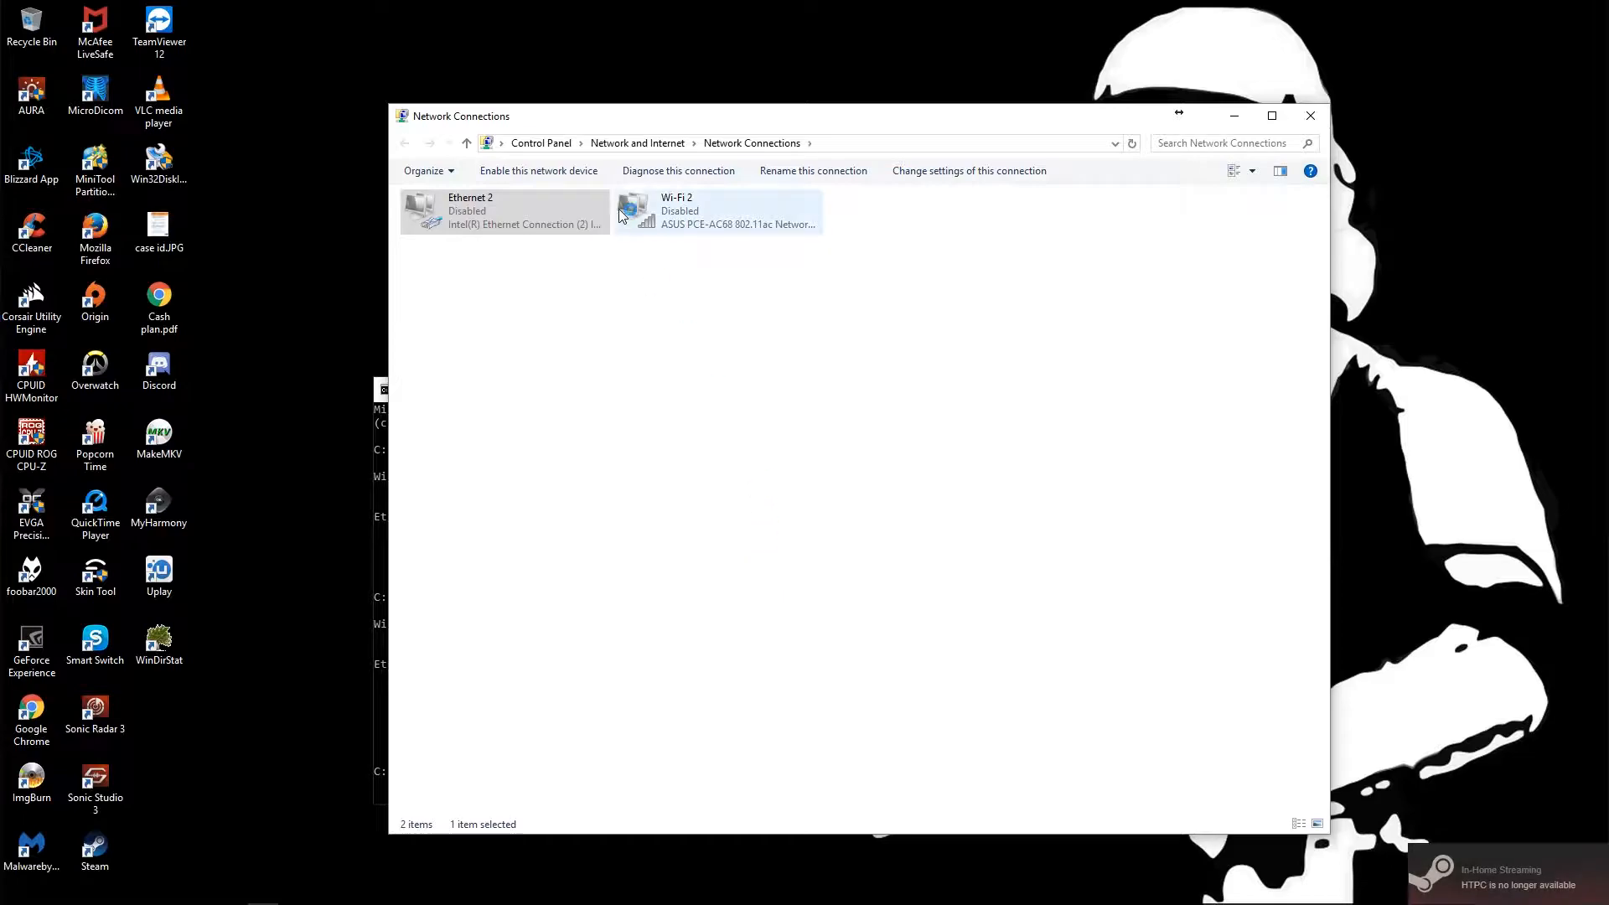
pyautogui.click(683, 218)
pyautogui.click(583, 171)
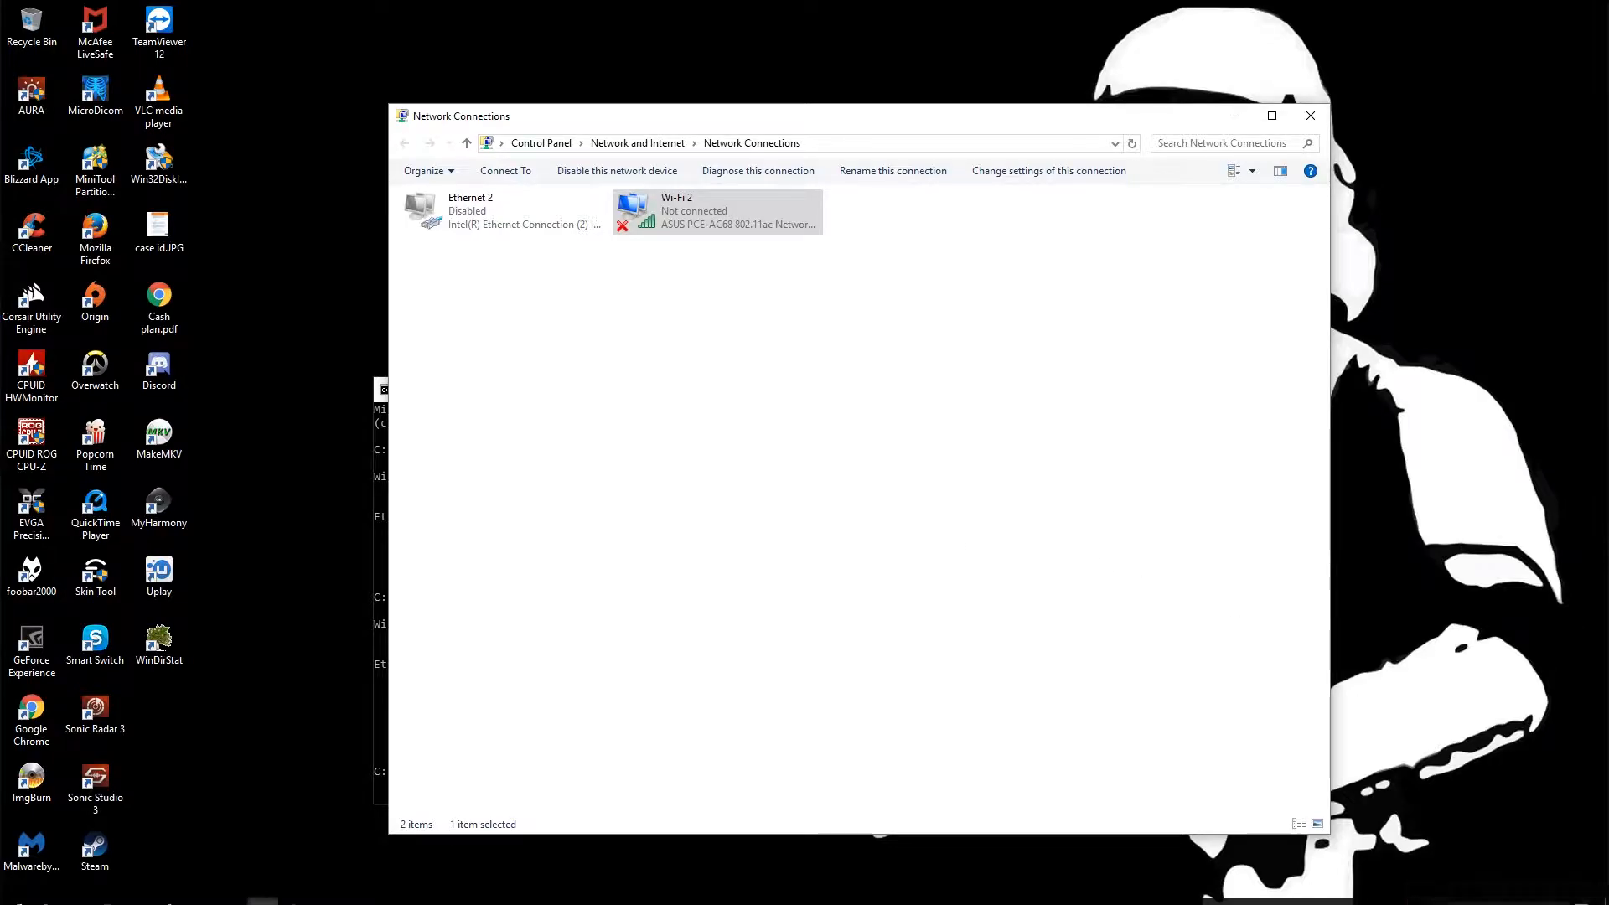
# - Connect Wi-Fi 2 to SuperNova from the taskbar Wi-Fi list
pyautogui.click(1485, 891)
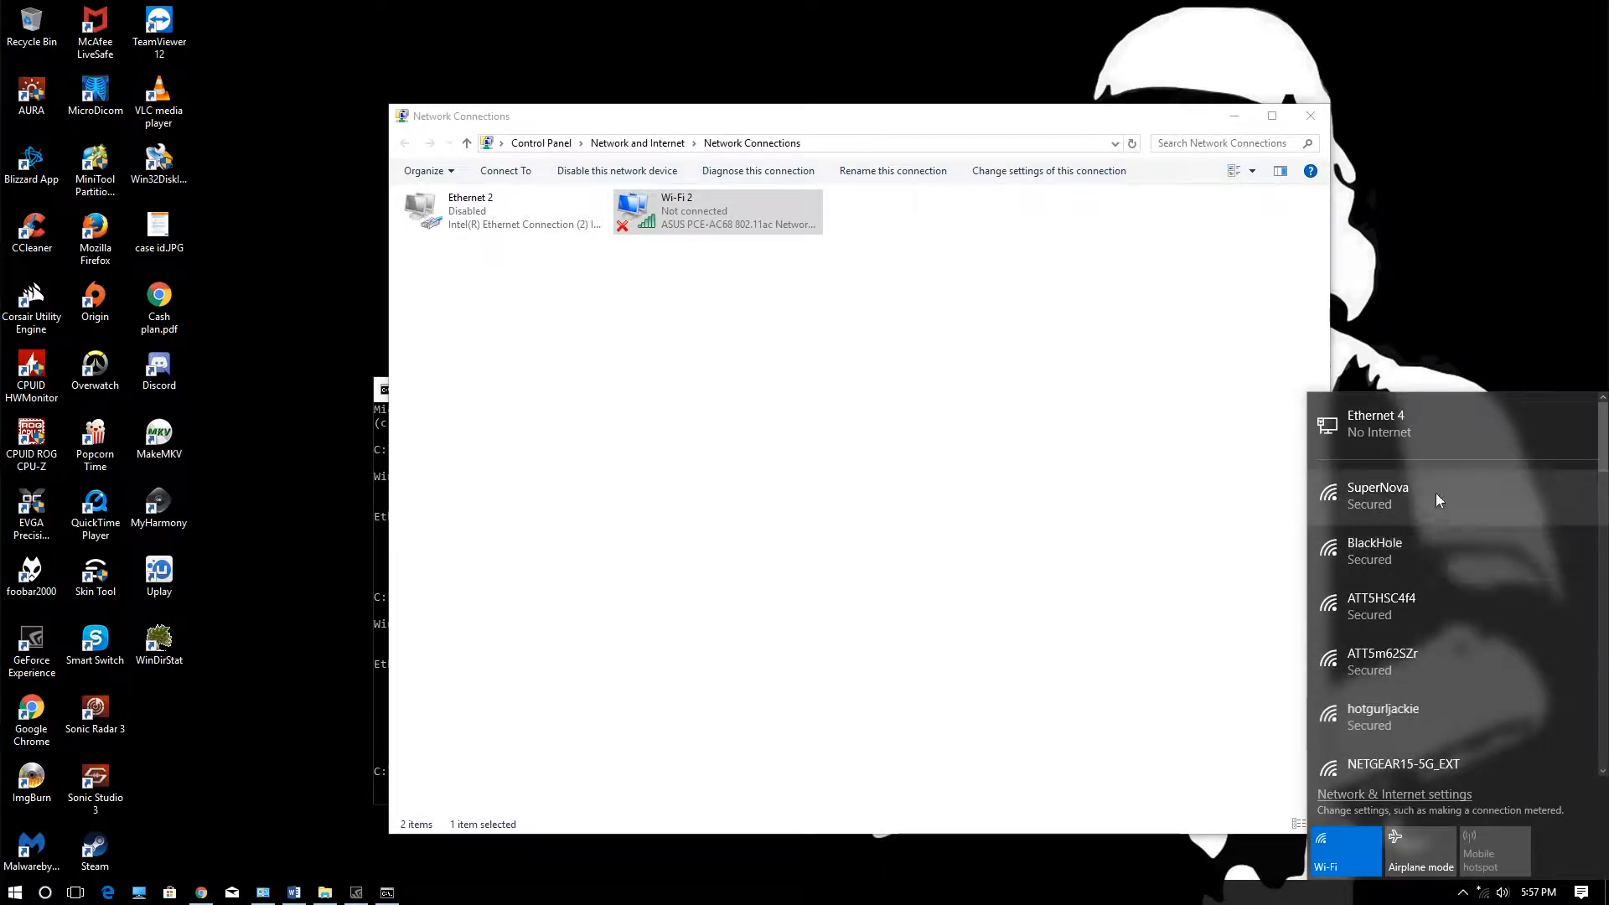
pyautogui.click(1435, 493)
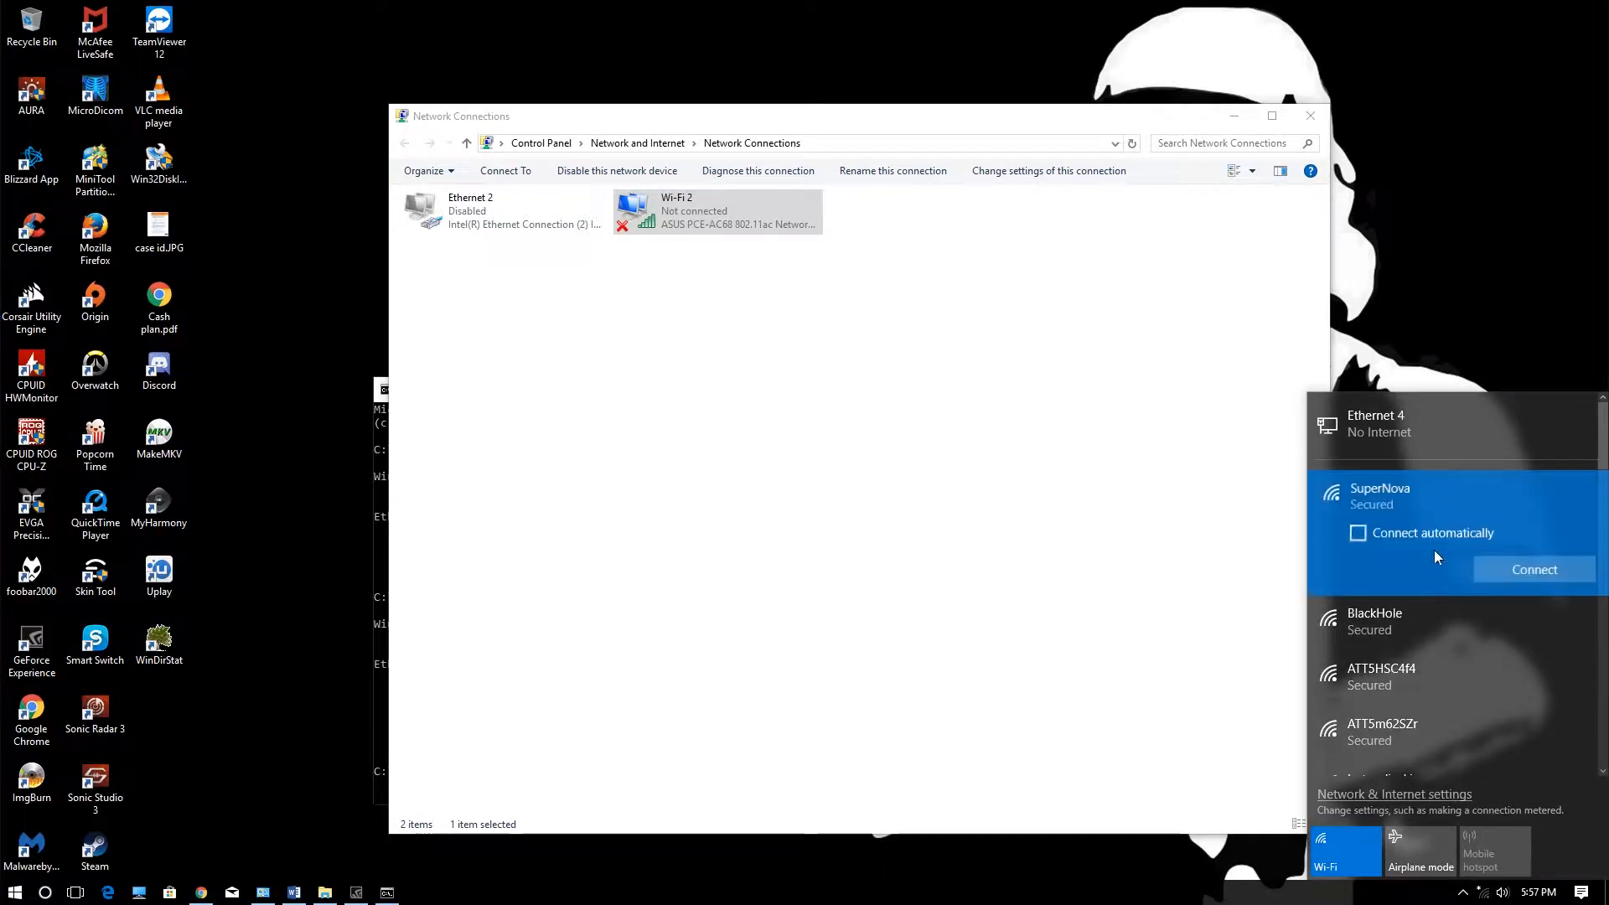
pyautogui.click(1510, 577)
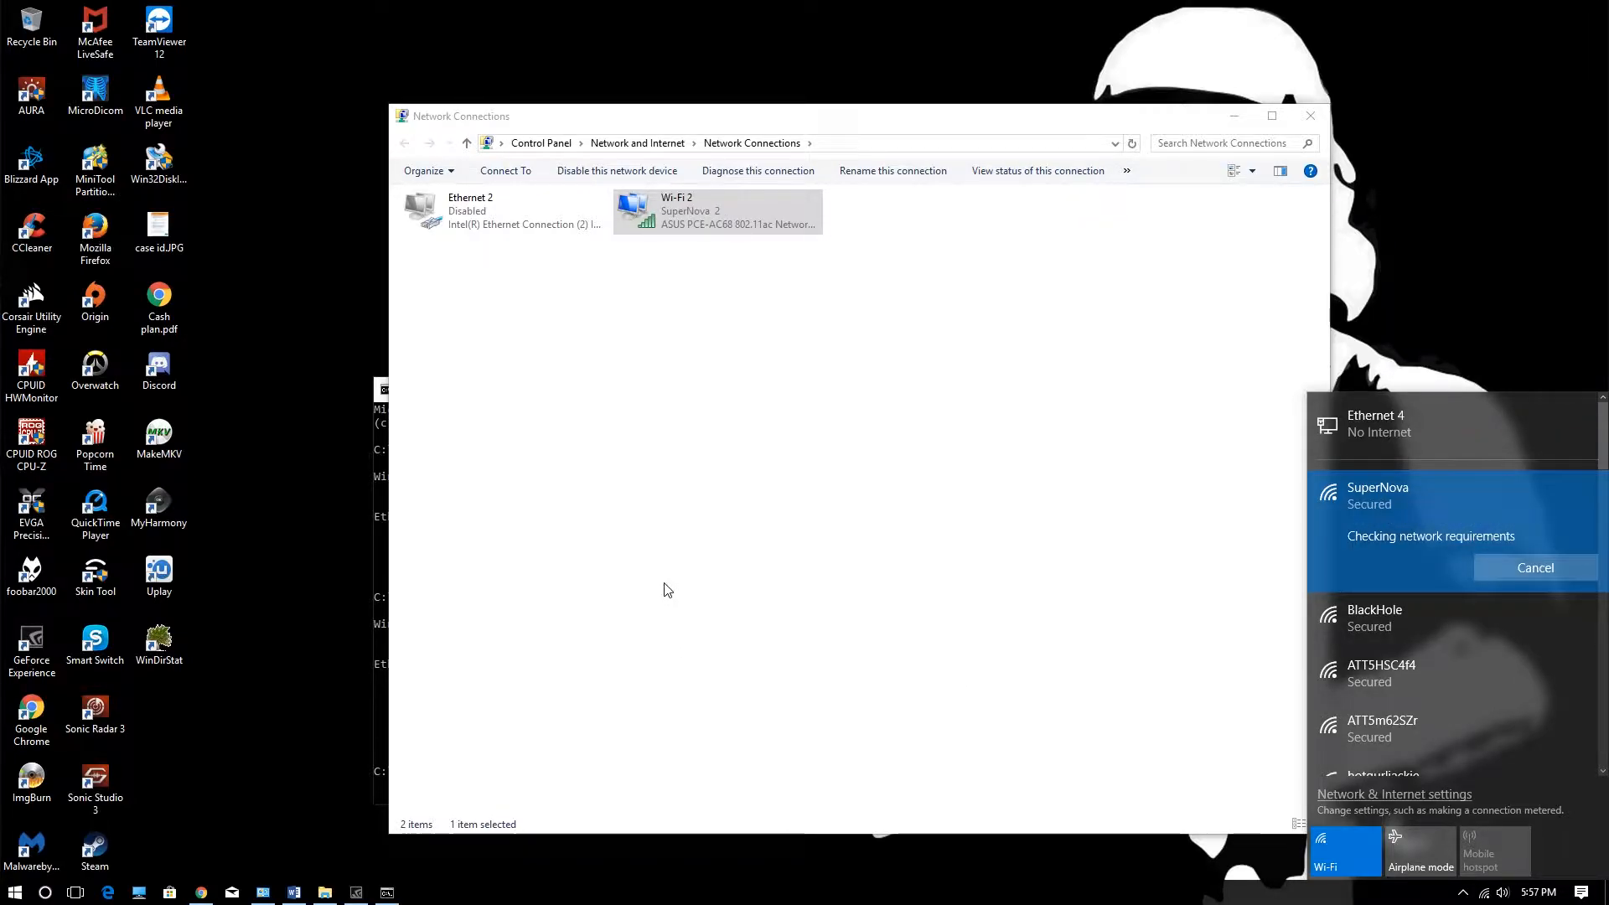
# - Load and scroll Rotten Tomatoes in Edge over Wi-Fi, close Edge, and move Network Connections top-left
pyautogui.click(109, 893)
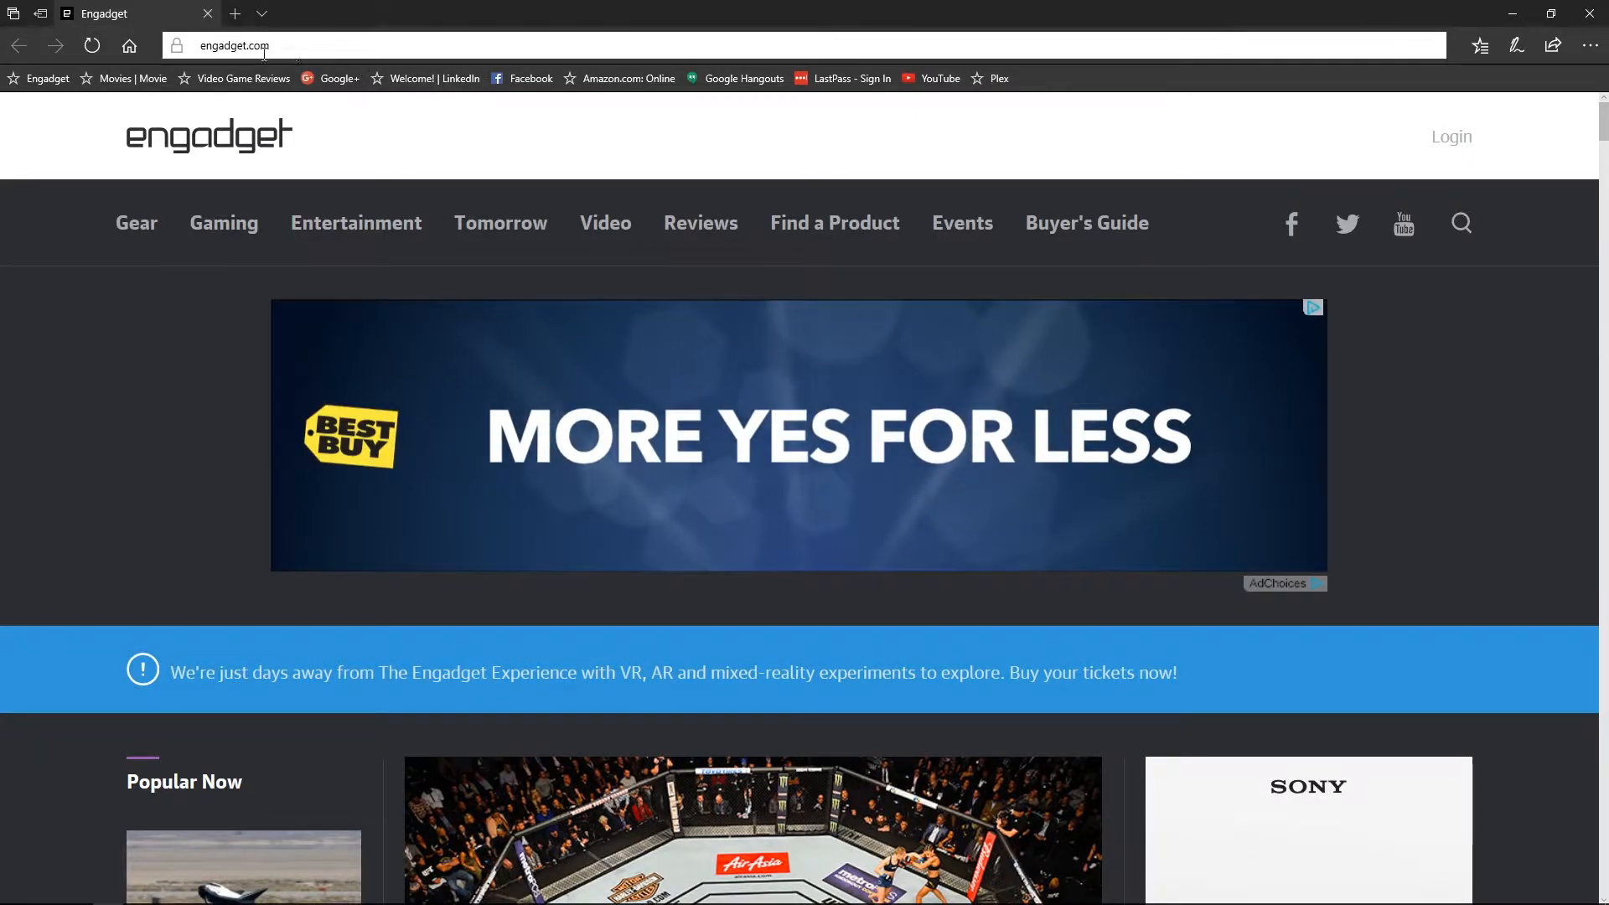
pyautogui.click(126, 78)
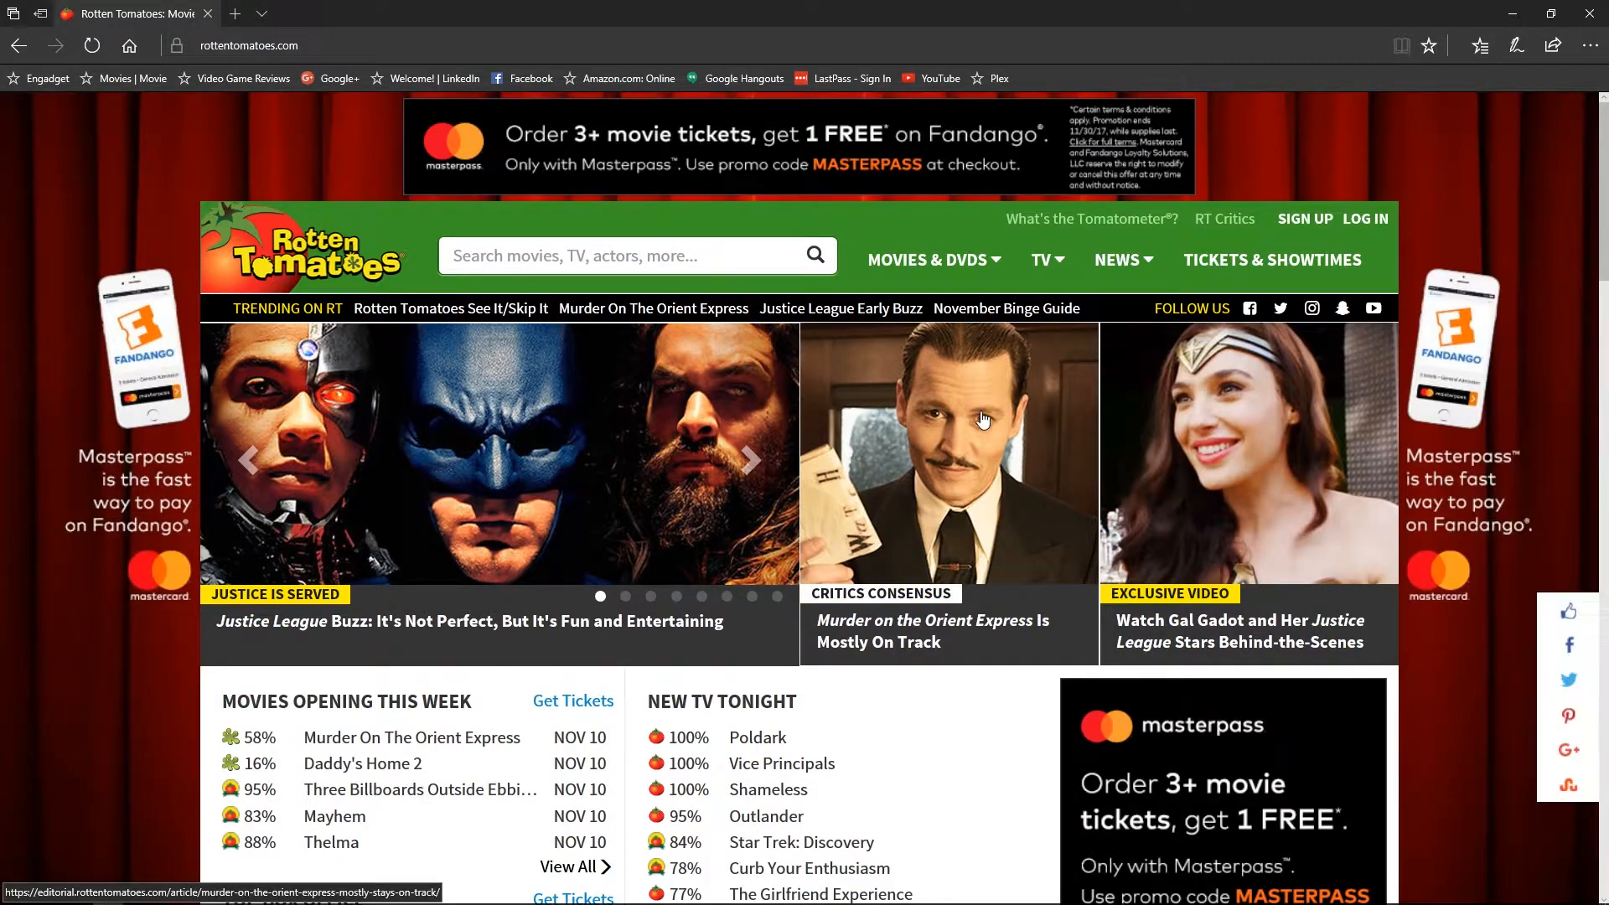
pyautogui.scroll(-10, 676, 429)
pyautogui.scroll(-8, 675, 429)
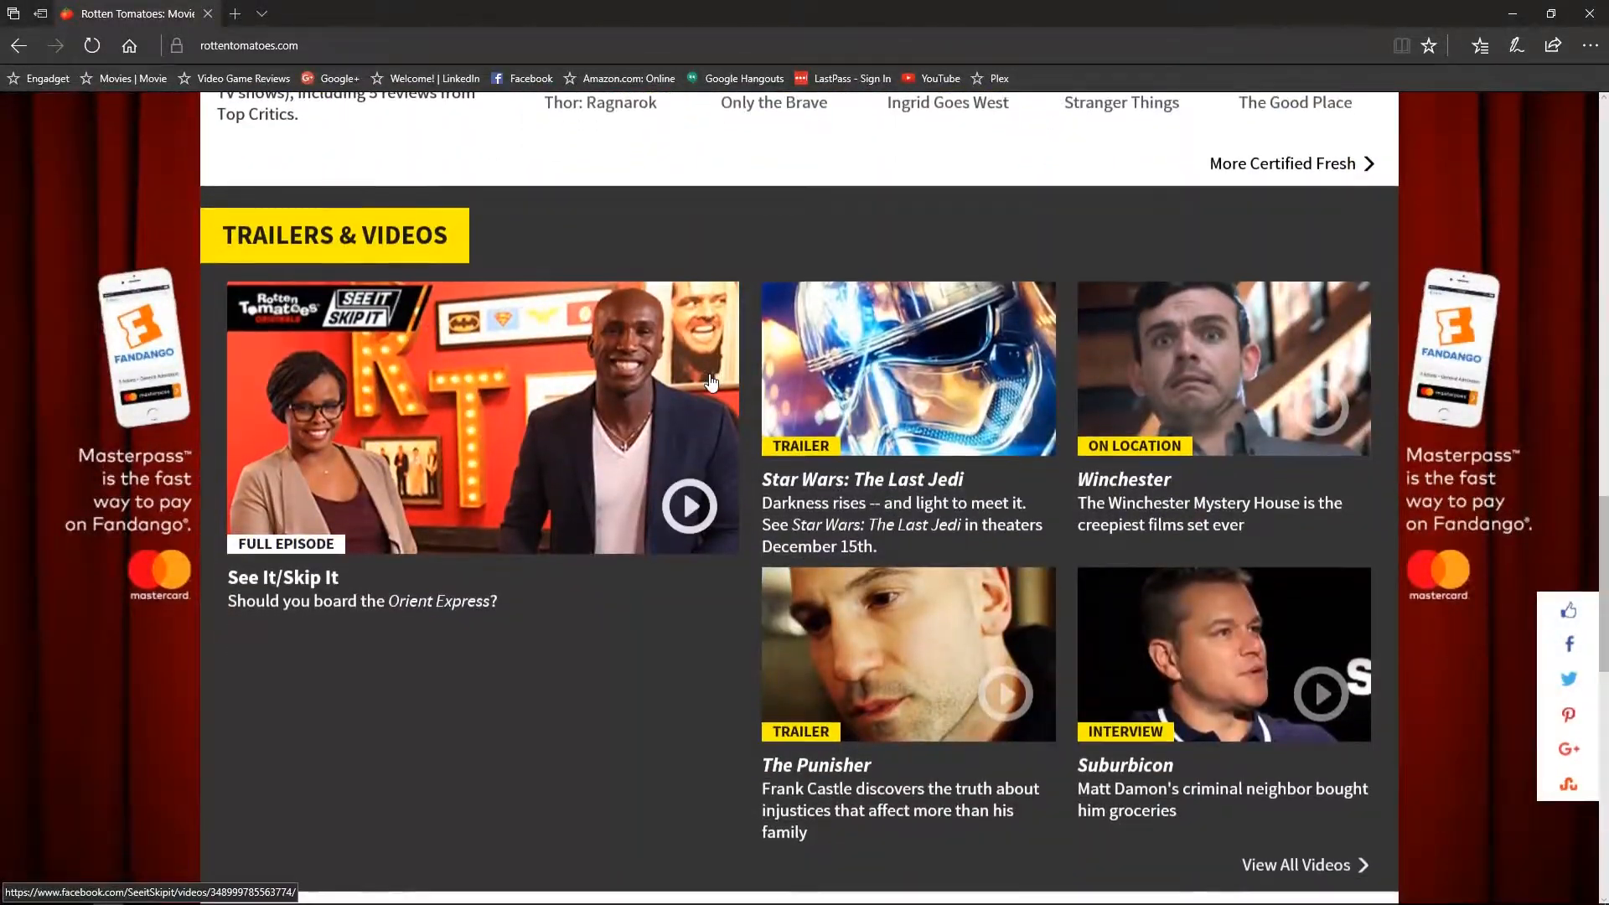
pyautogui.scroll(20, 675, 429)
pyautogui.click(1593, 15)
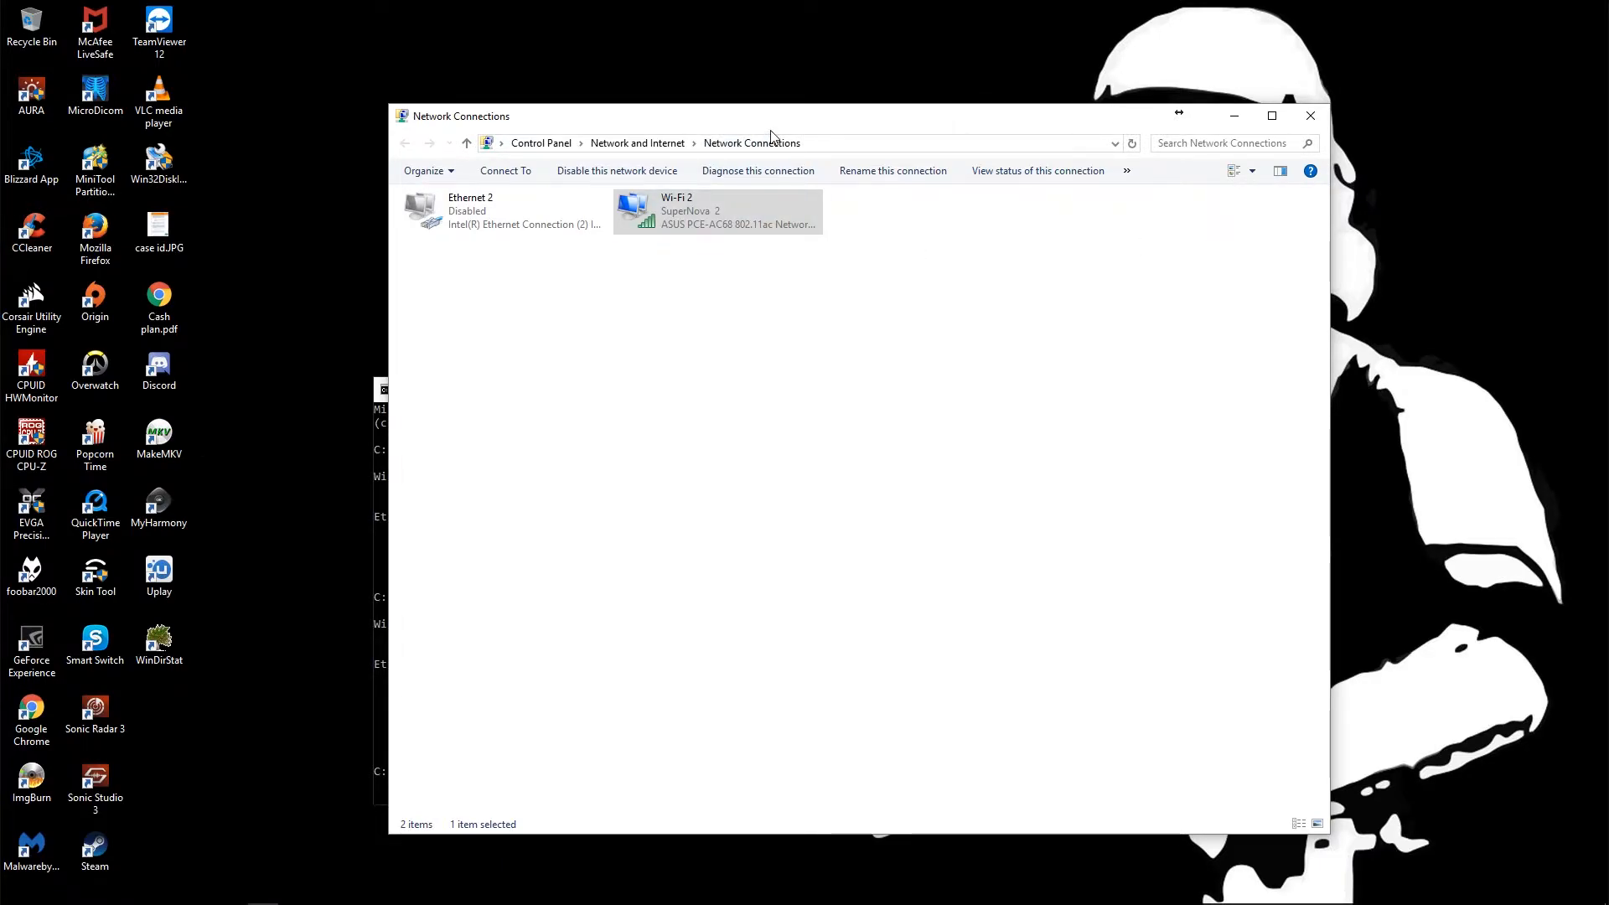
pyautogui.moveTo(765, 124); pyautogui.dragTo(667, 74)
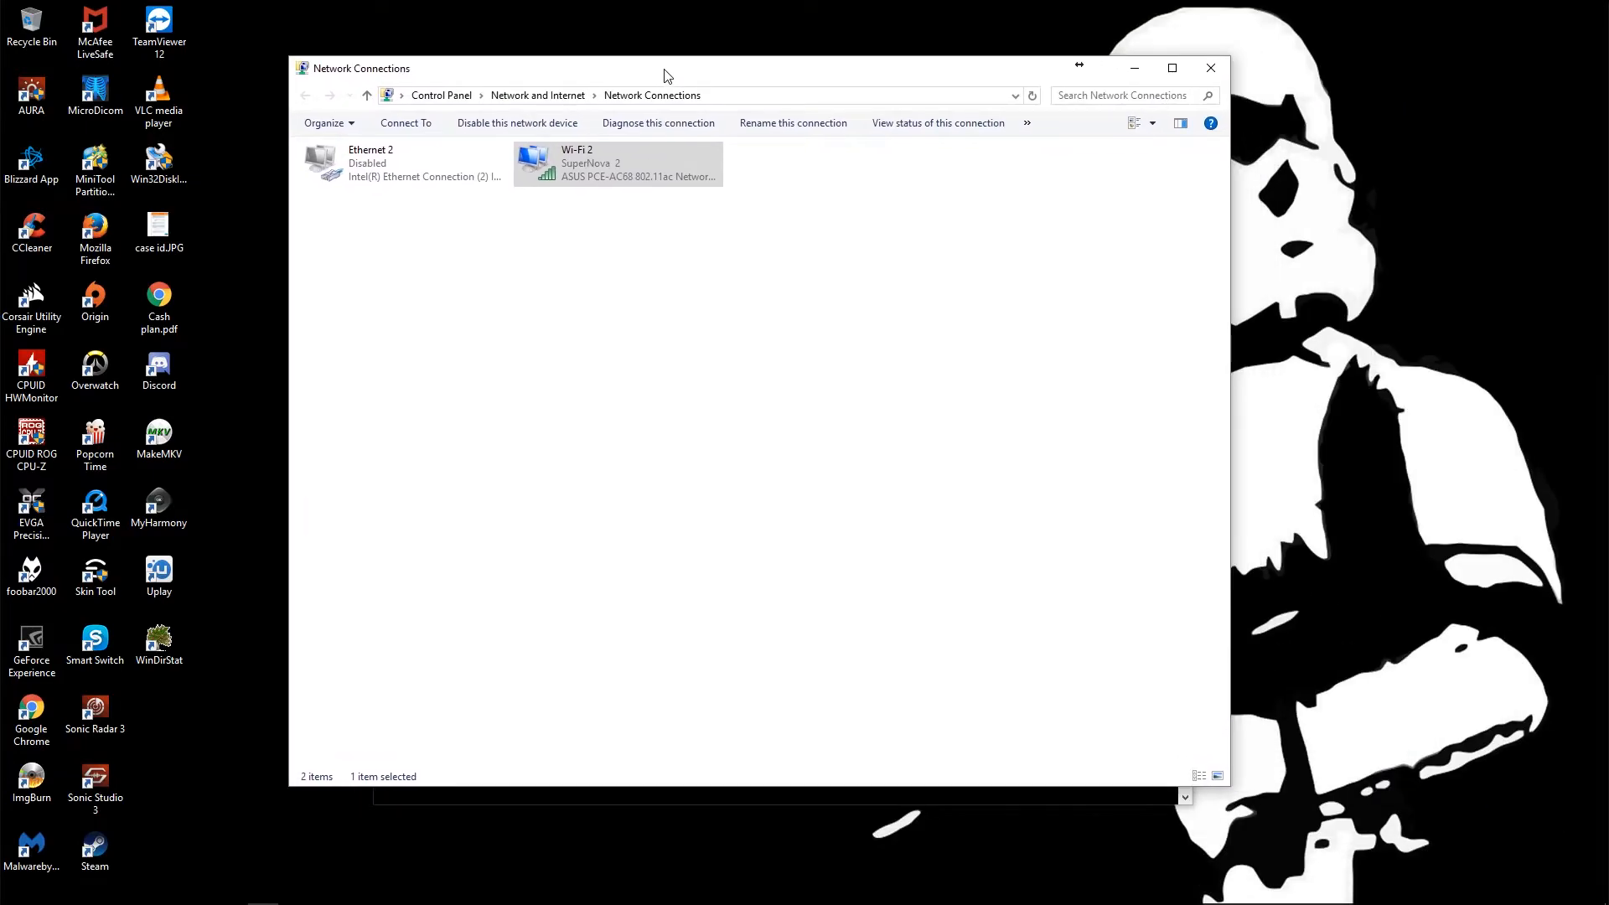